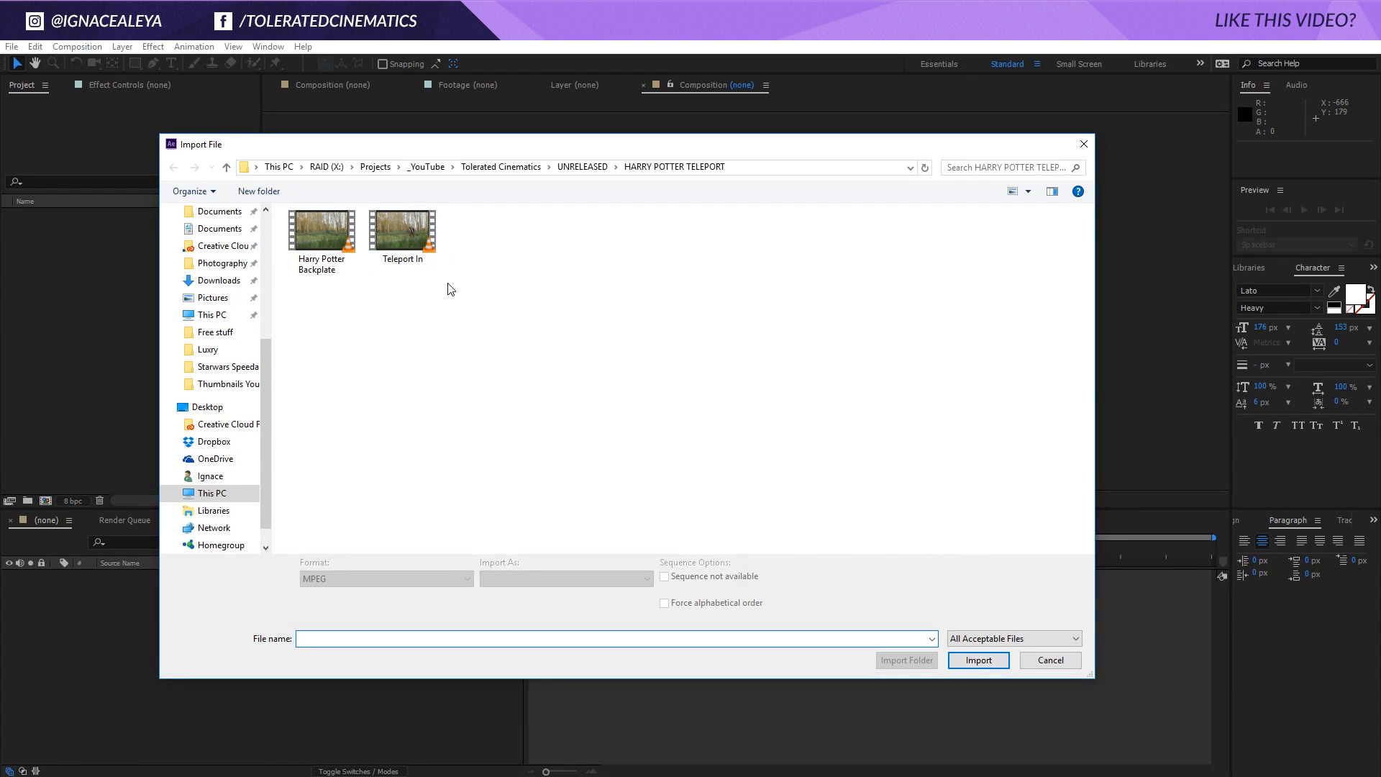
# Import the Harry Potter Backplate and Teleport In clips as footage into the project
pyautogui.moveTo(449, 289); pyautogui.dragTo(295, 216)
pyautogui.click(987, 661)
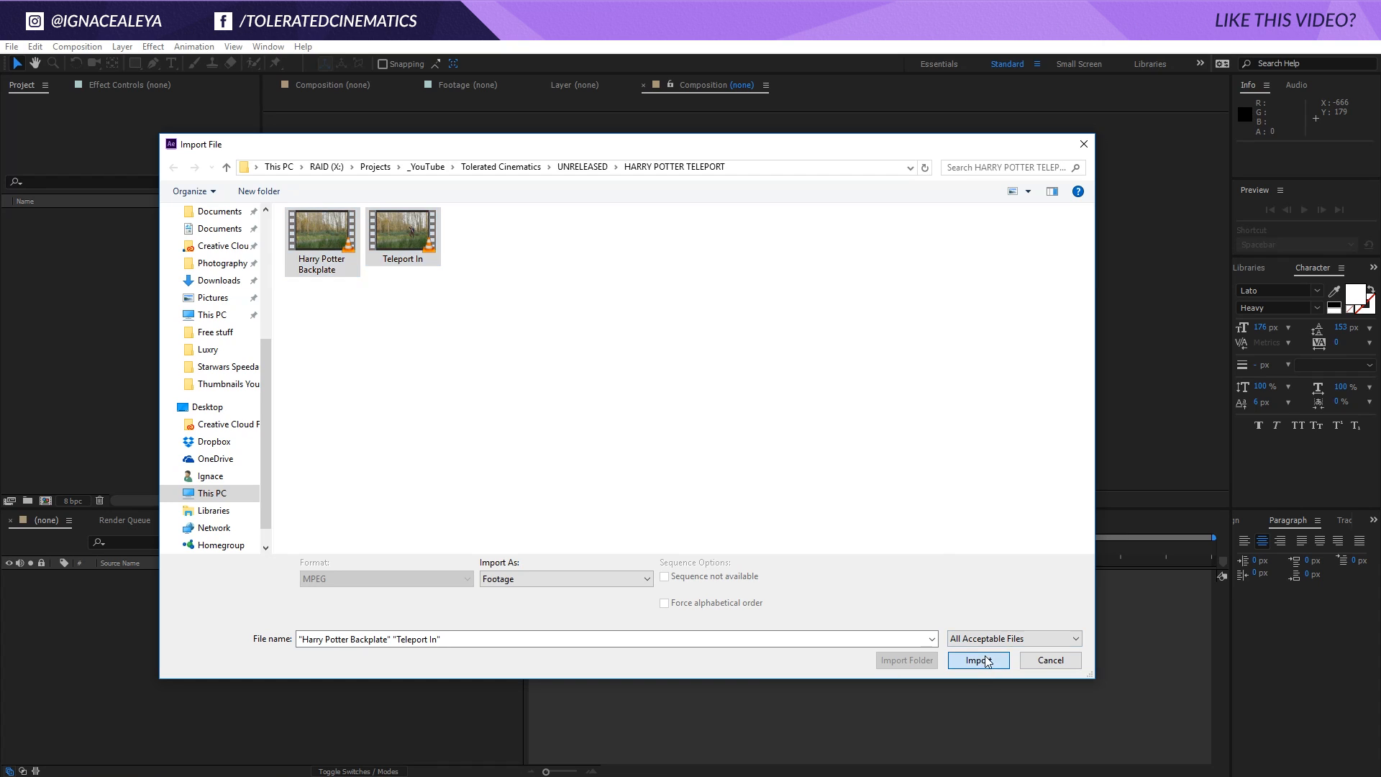
pyautogui.click(185, 348)
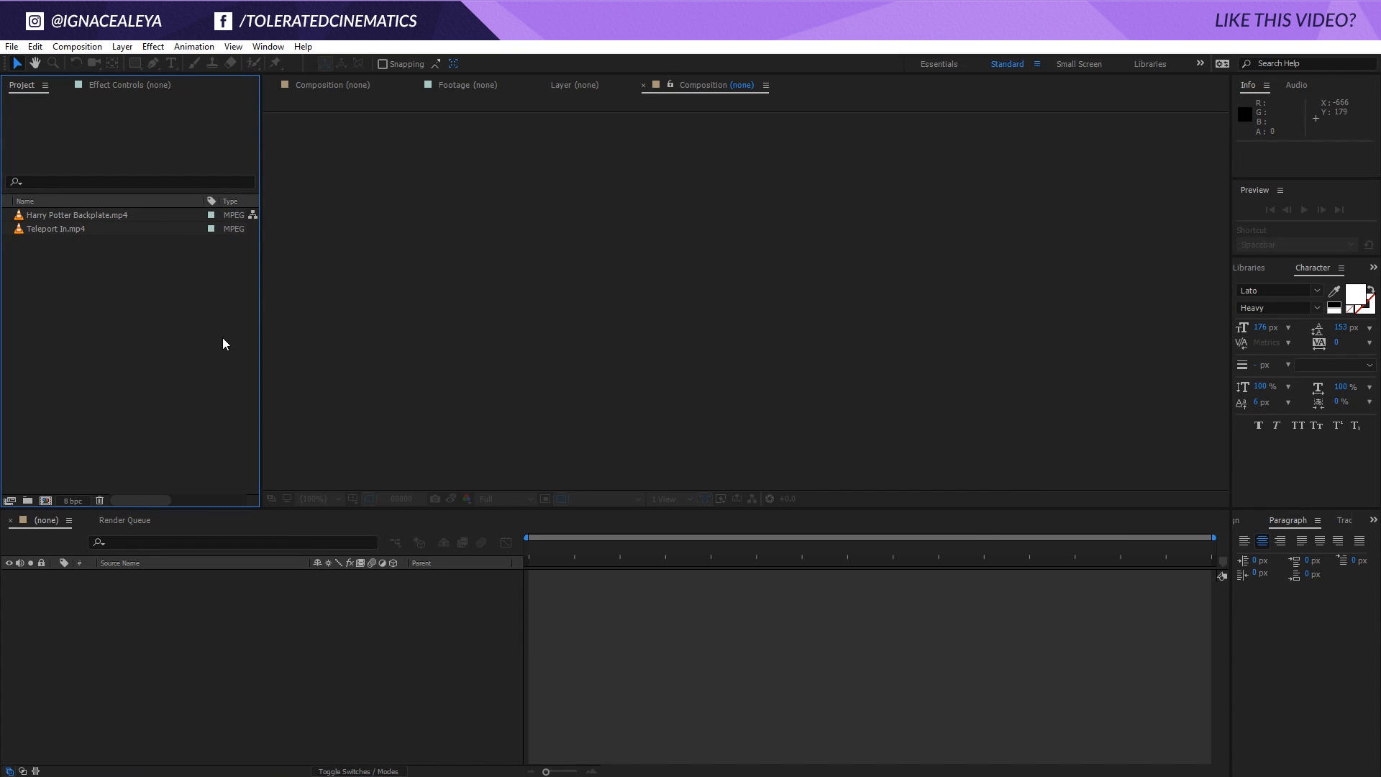
# Create a composition from Harry Potter Backplate.mp4 and add Teleport In.mp4 as the layer above it
pyautogui.doubleClick(51, 218)
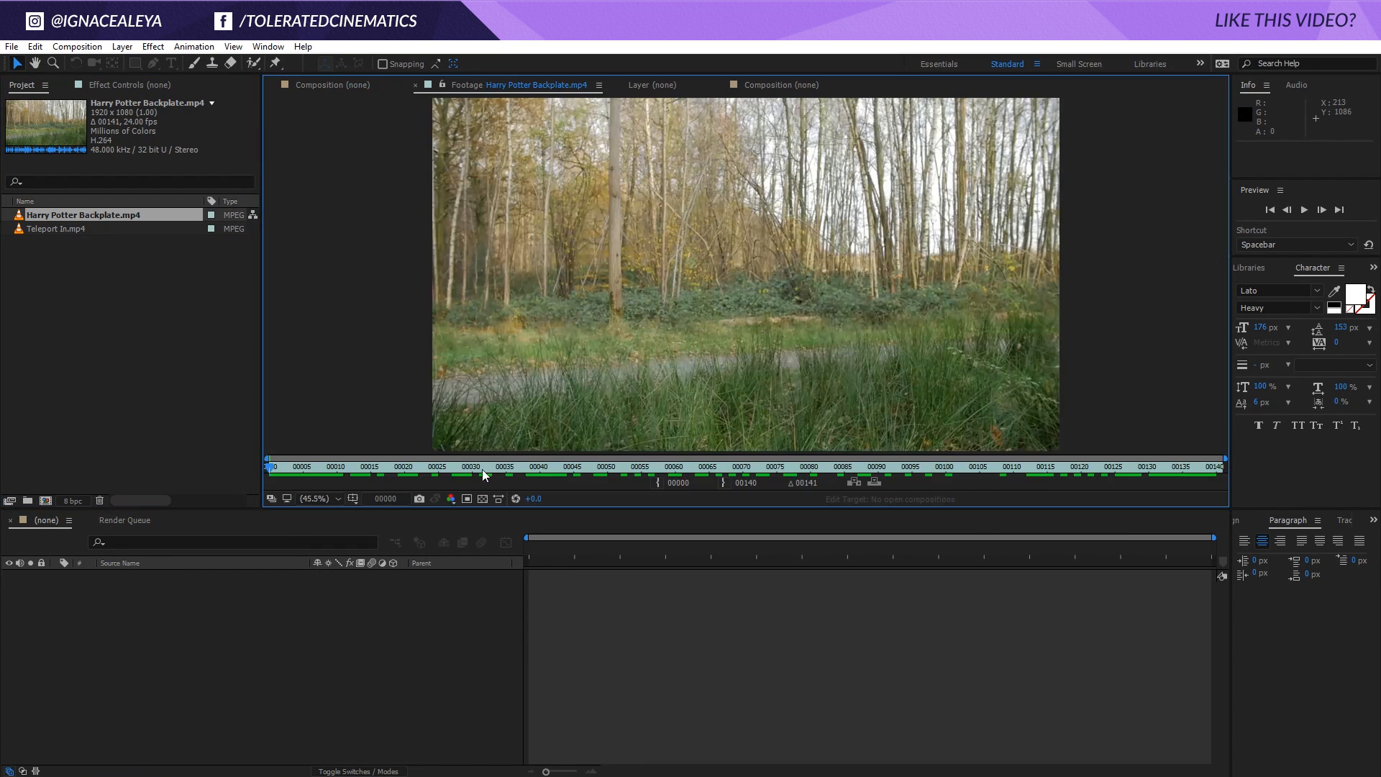
pyautogui.moveTo(273, 474); pyautogui.dragTo(411, 530)
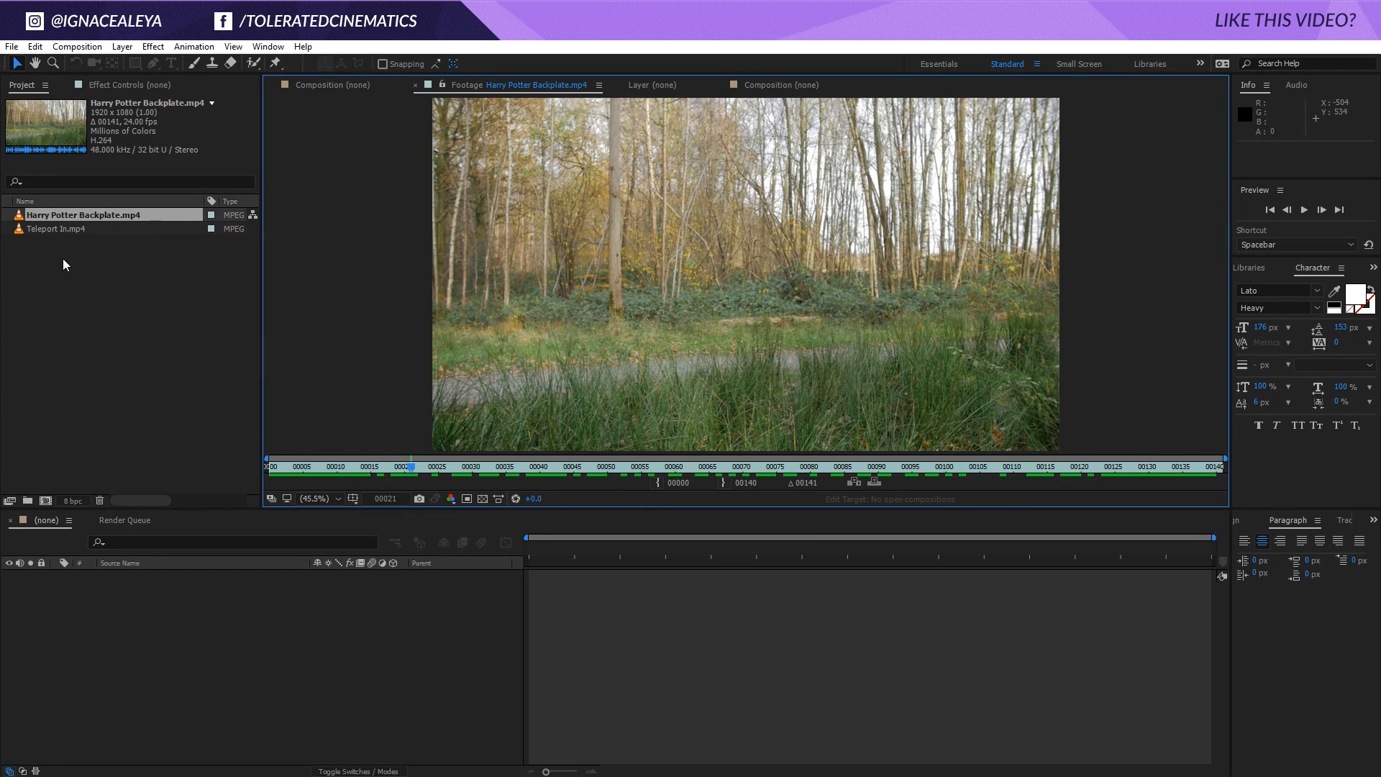
pyautogui.moveTo(52, 221); pyautogui.dragTo(46, 501)
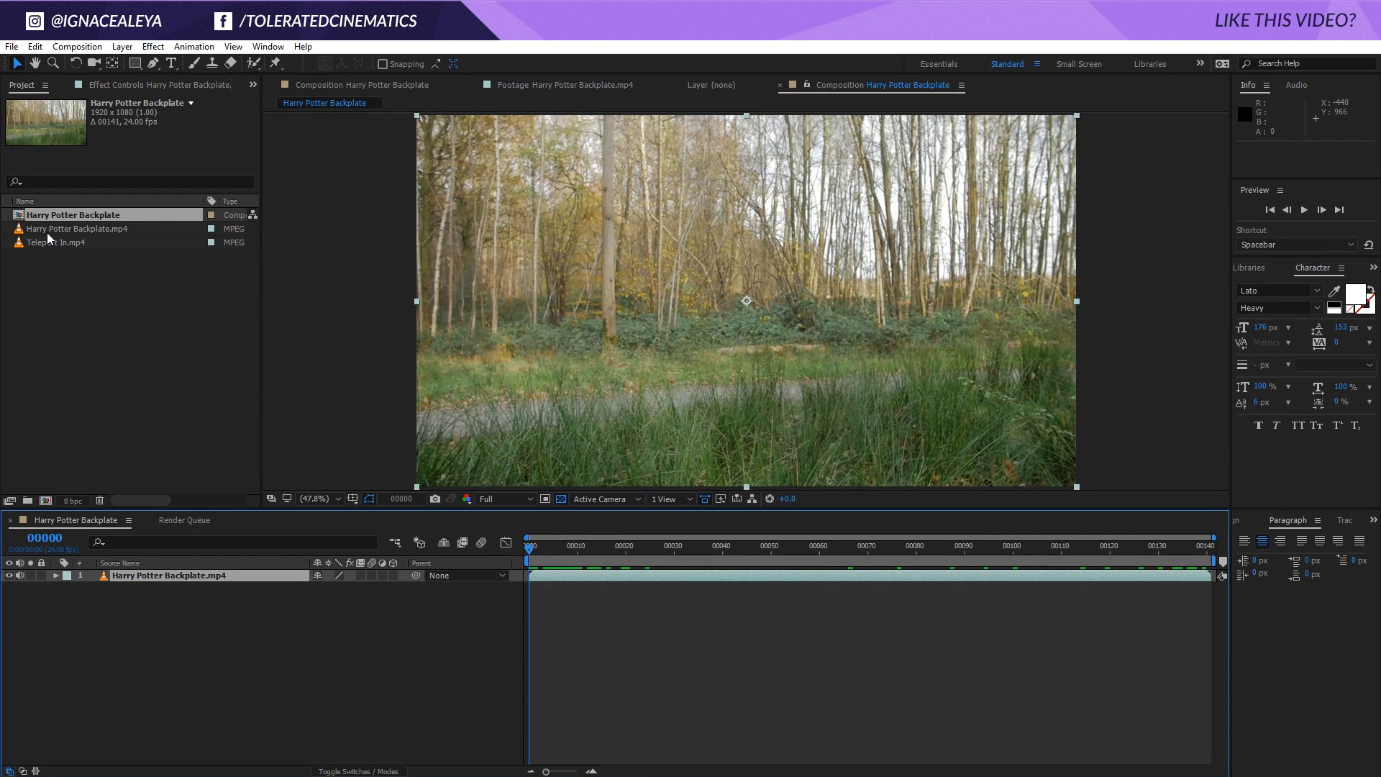
pyautogui.moveTo(43, 248); pyautogui.dragTo(205, 580)
# Rename the composition to Main Comp
pyautogui.click(77, 47)
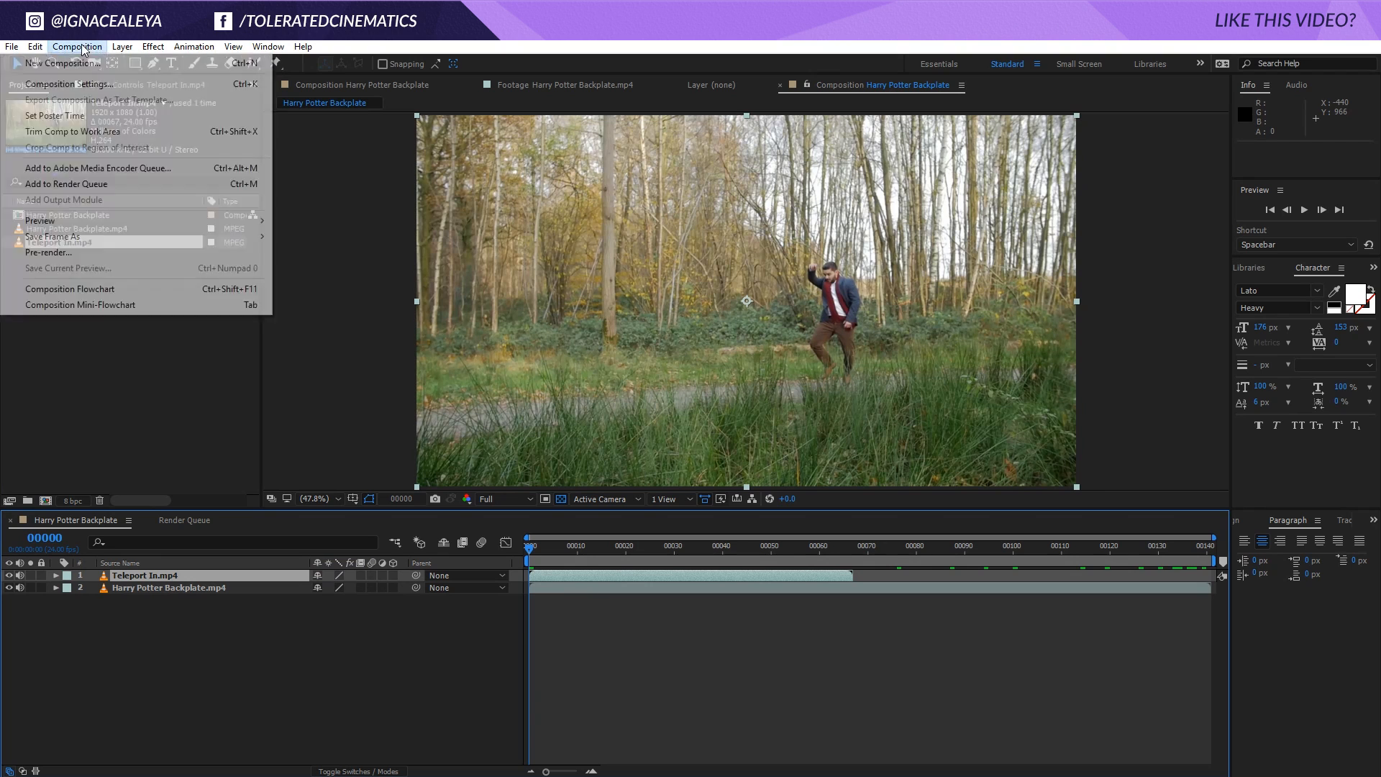
pyautogui.click(91, 81)
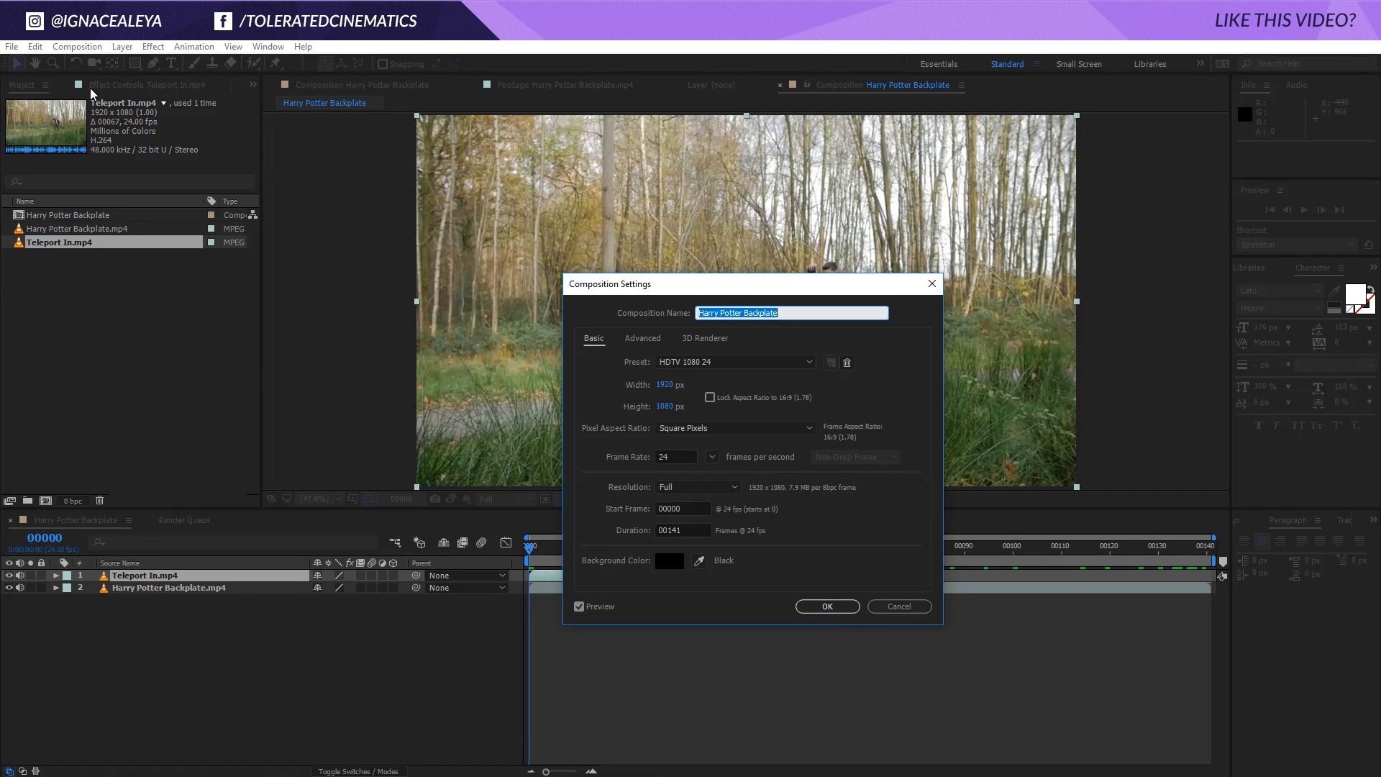
pyautogui.write('Main Comp')
pyautogui.click(829, 606)
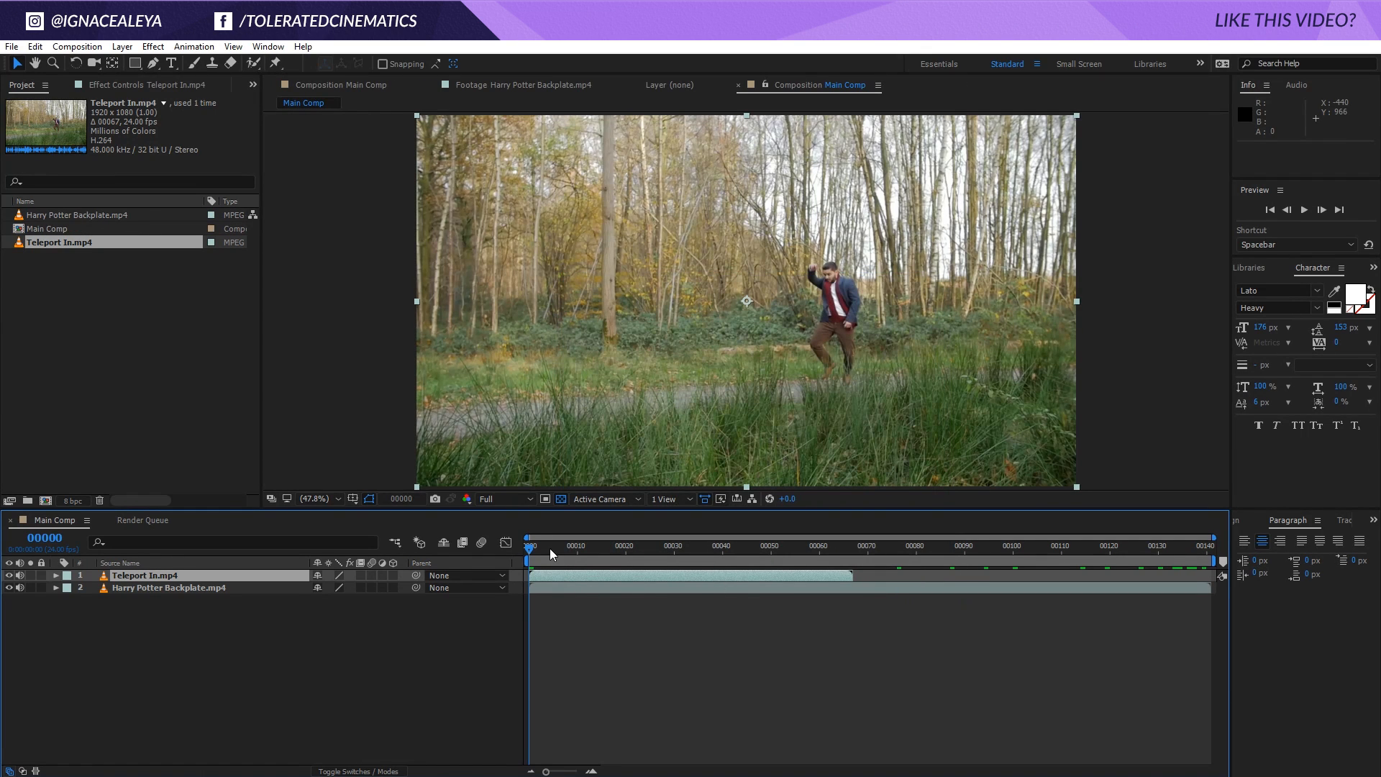
# Shift the Teleport In layer to start at frame 74, preview the result and put the playhead on its first frame
pyautogui.moveTo(552, 554); pyautogui.dragTo(900, 595)
pyautogui.moveTo(950, 554); pyautogui.dragTo(873, 592)
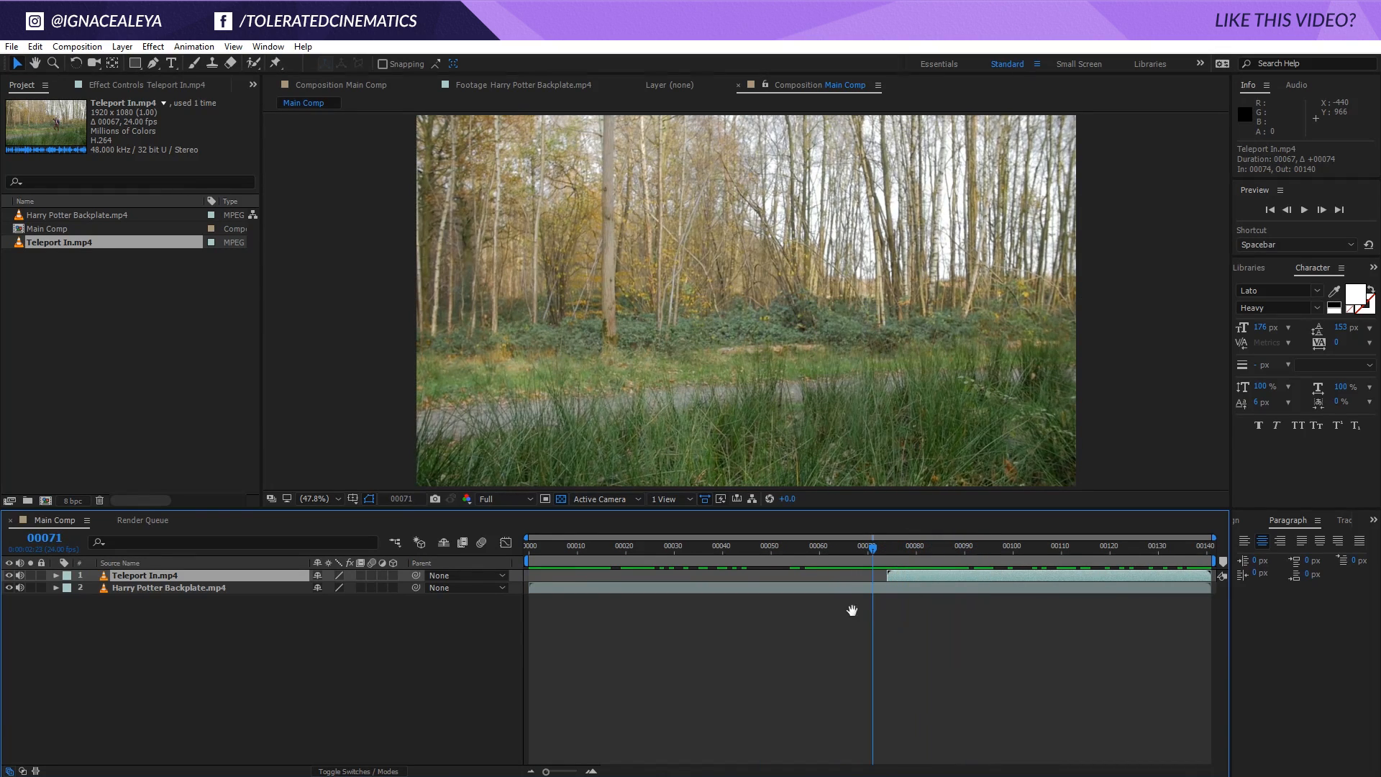
pyautogui.press('space')
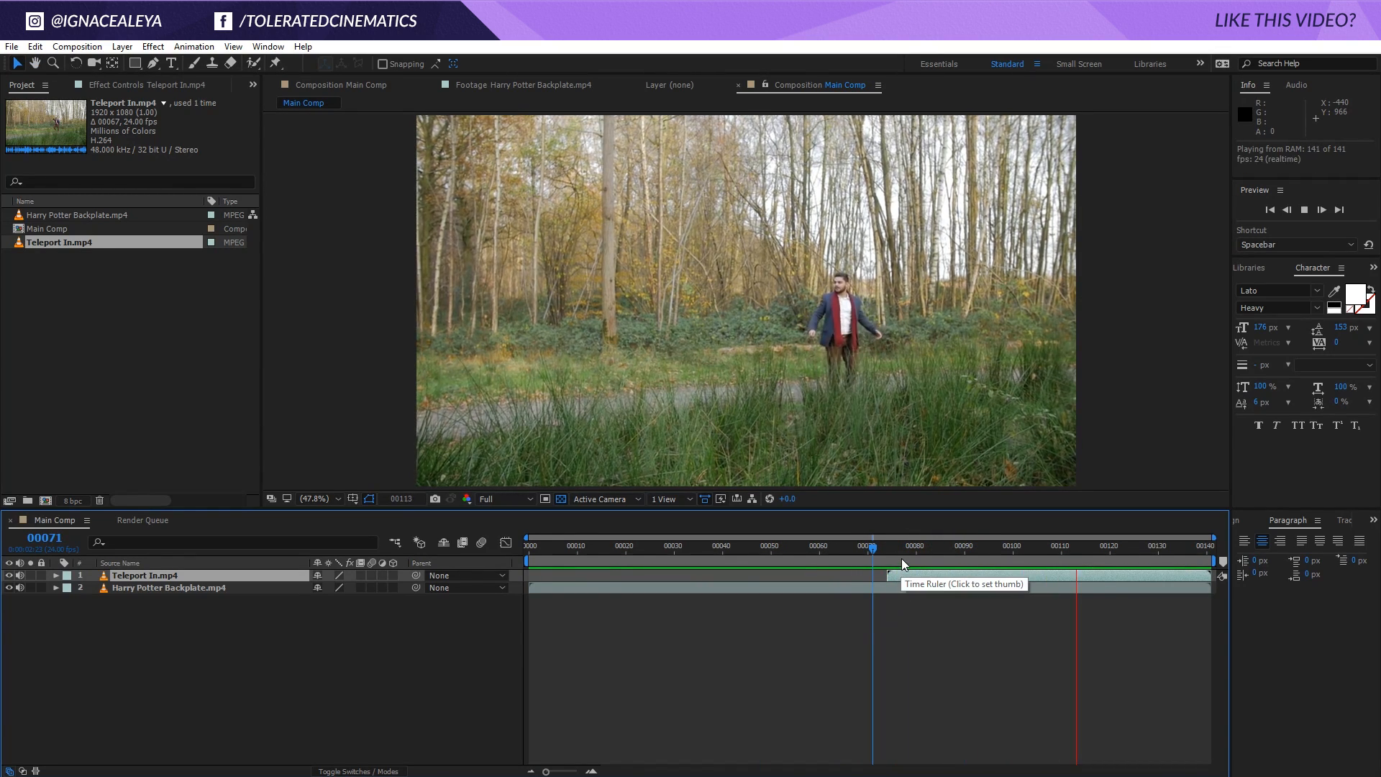
pyautogui.moveTo(902, 560); pyautogui.dragTo(888, 580)
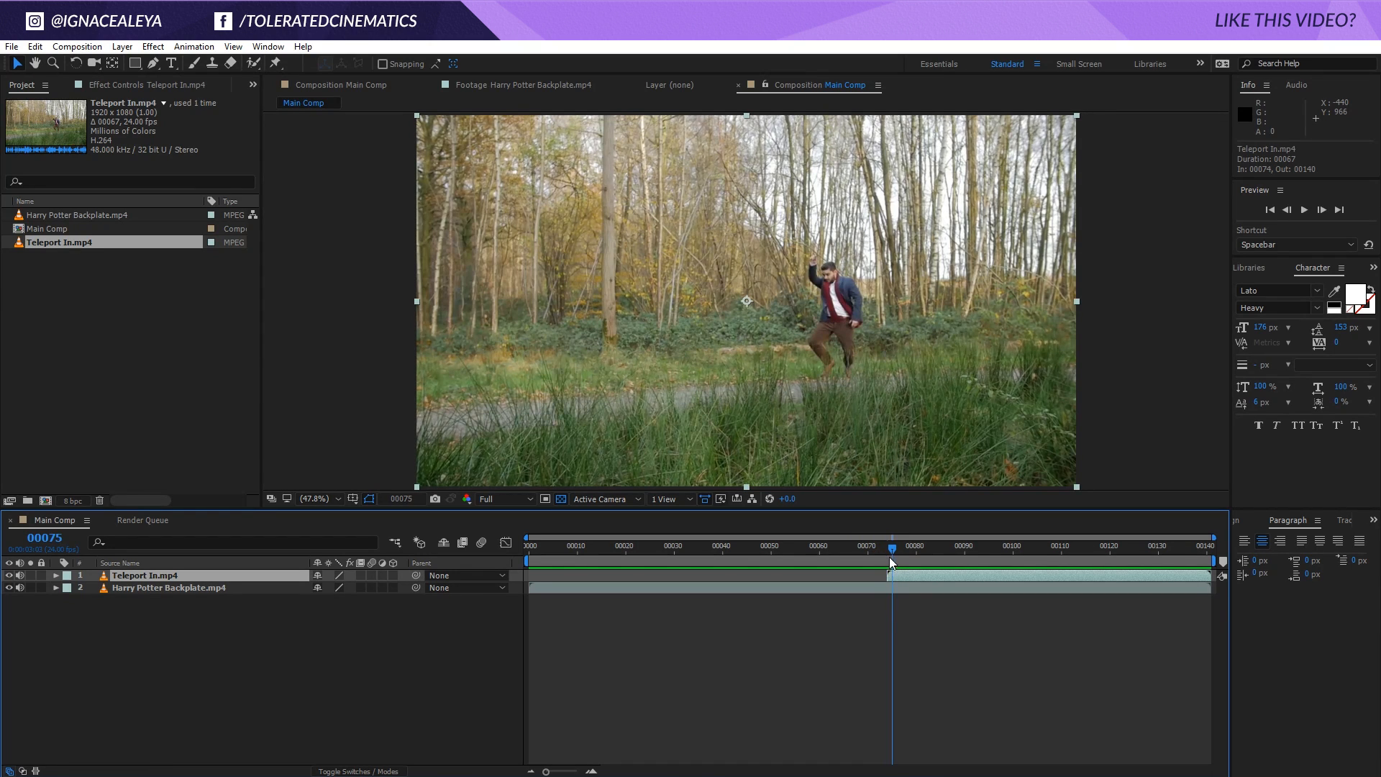
# Duplicate the Teleport In layer and apply Freeze Frame to the upper copy at frame 74
pyautogui.hotkey('ctrl', 'd')
pyautogui.rightClick(144, 580)
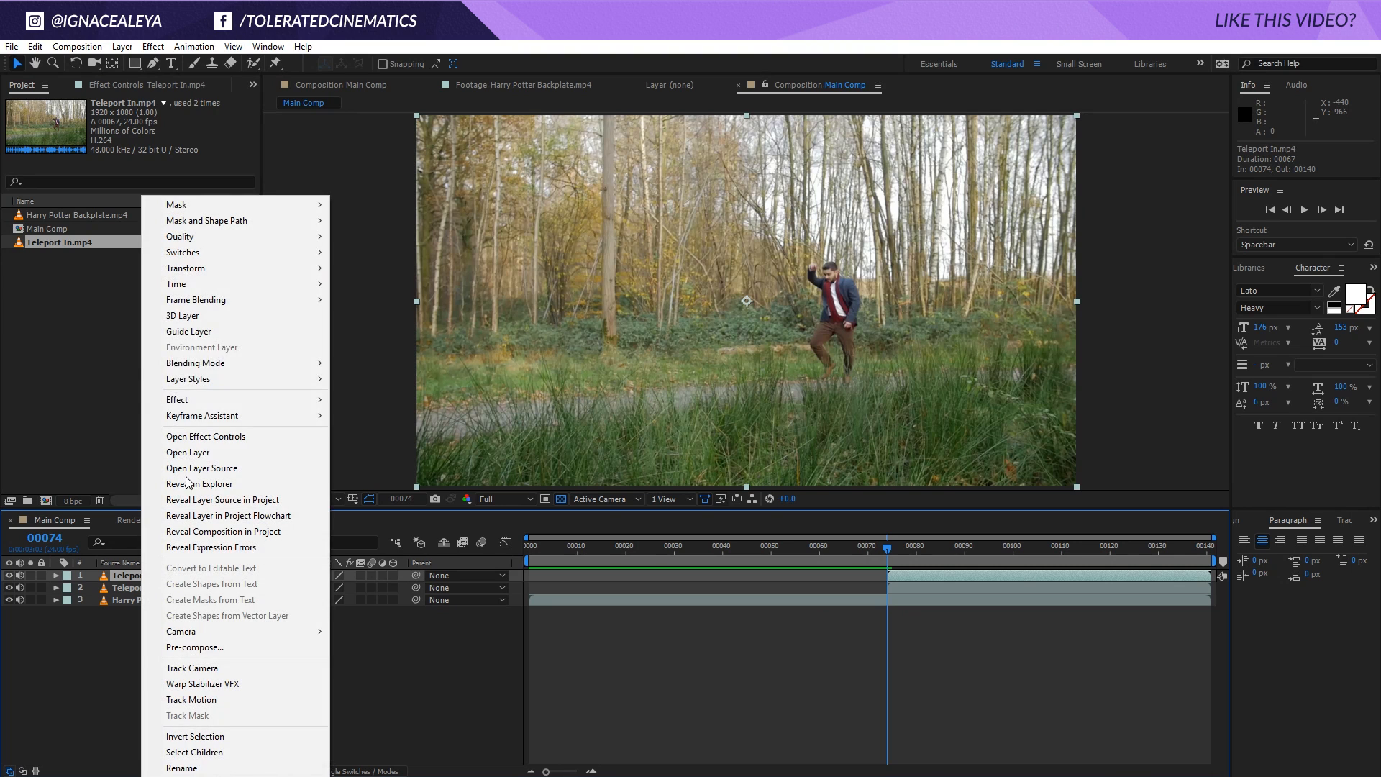
pyautogui.moveTo(237, 285)
pyautogui.click(367, 331)
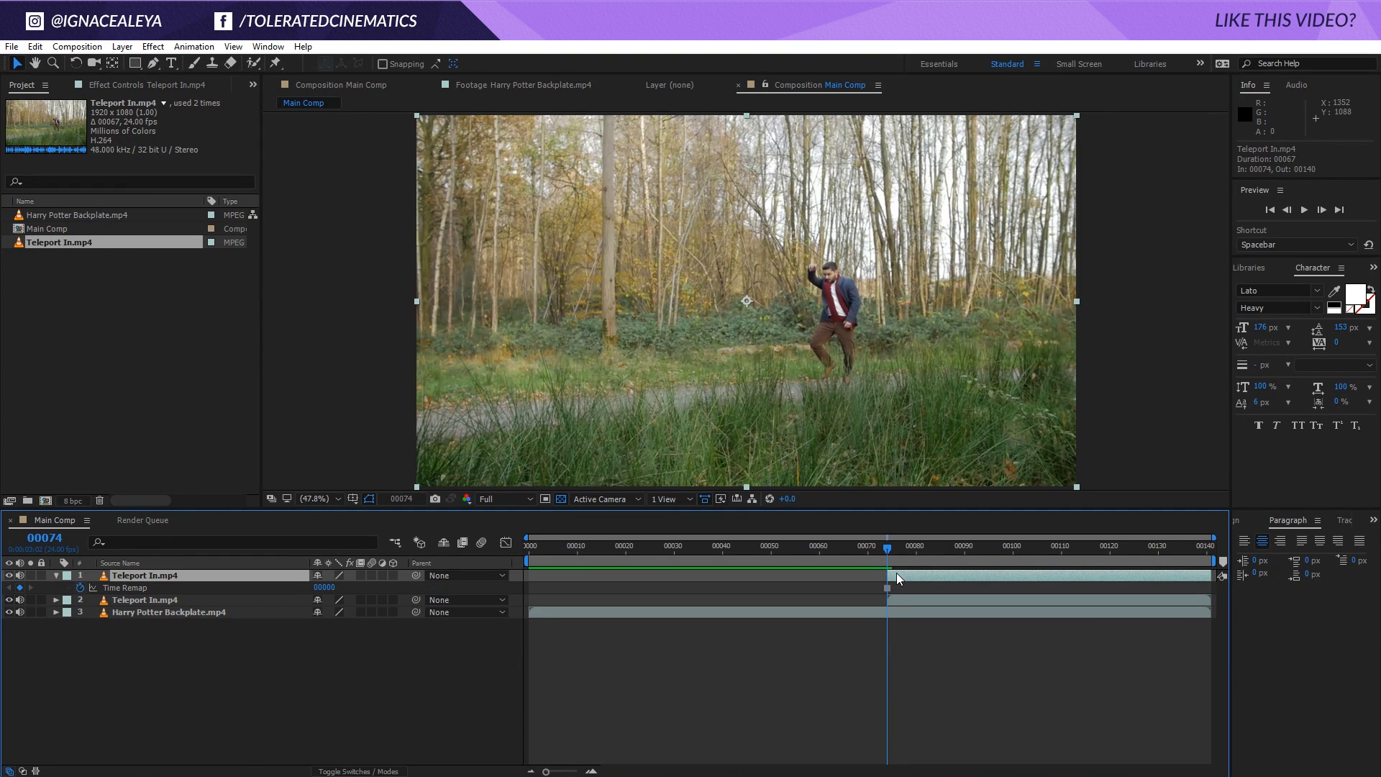
# Move the frozen Teleport In layer ahead of the moving clip and trim it to frames 66 through 73
pyautogui.moveTo(905, 583); pyautogui.dragTo(884, 588)
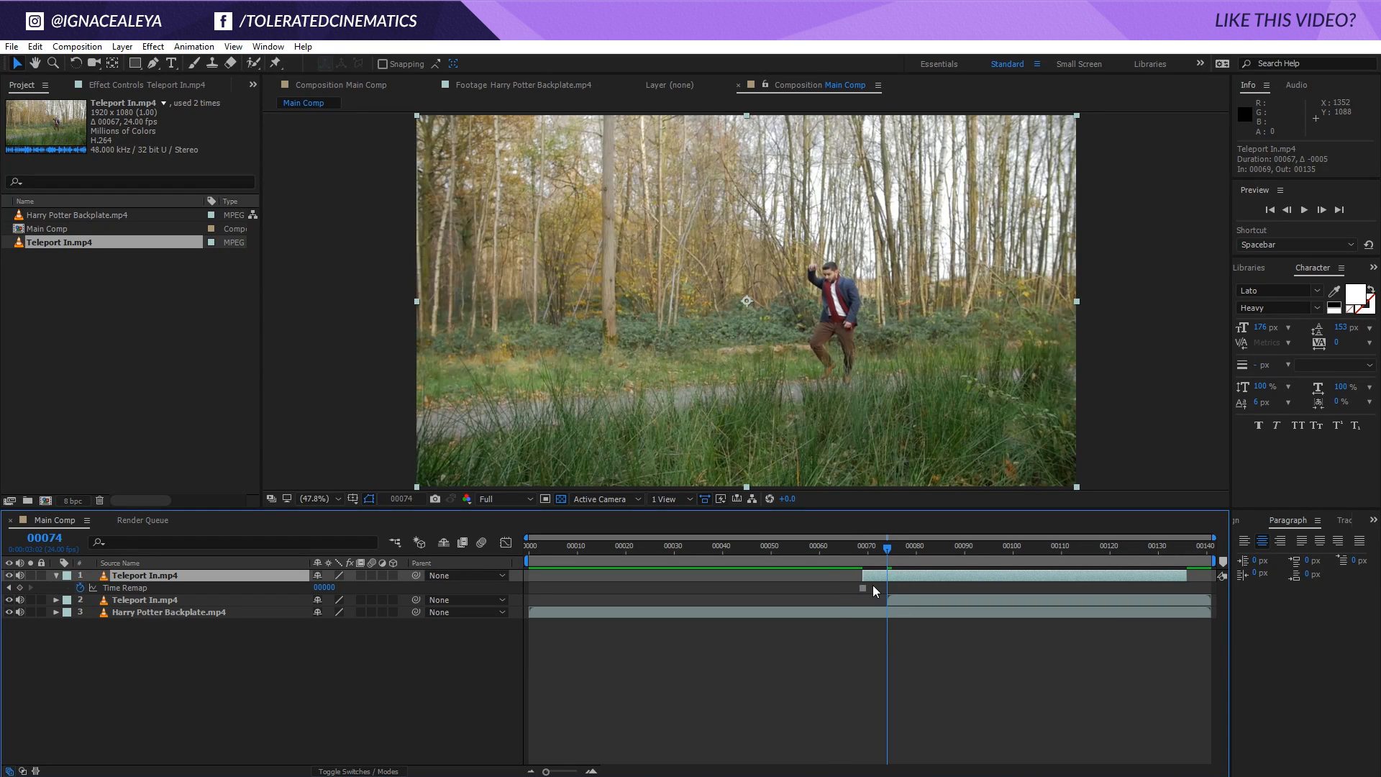
pyautogui.hotkey('shift', 'pageup')
pyautogui.moveTo(867, 580); pyautogui.dragTo(846, 580)
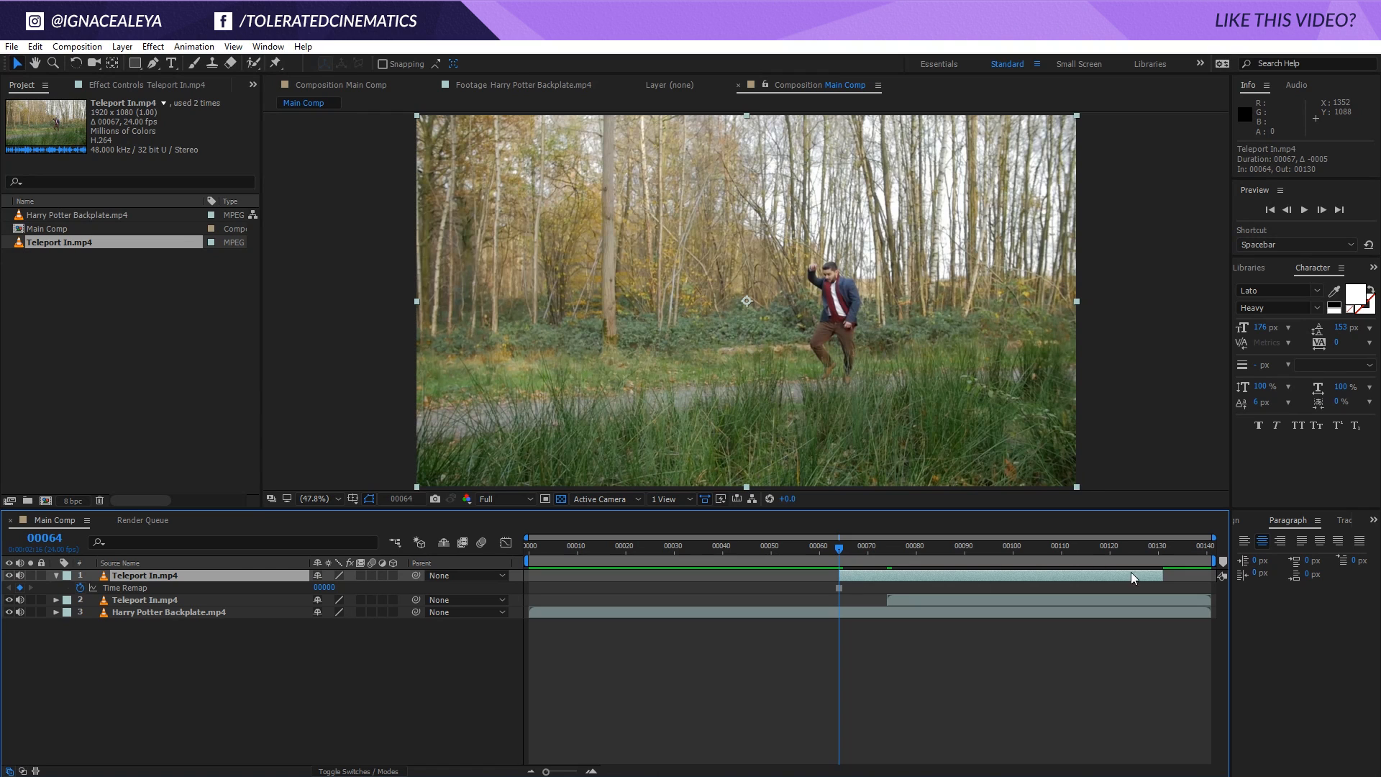
pyautogui.moveTo(1162, 577); pyautogui.dragTo(882, 552)
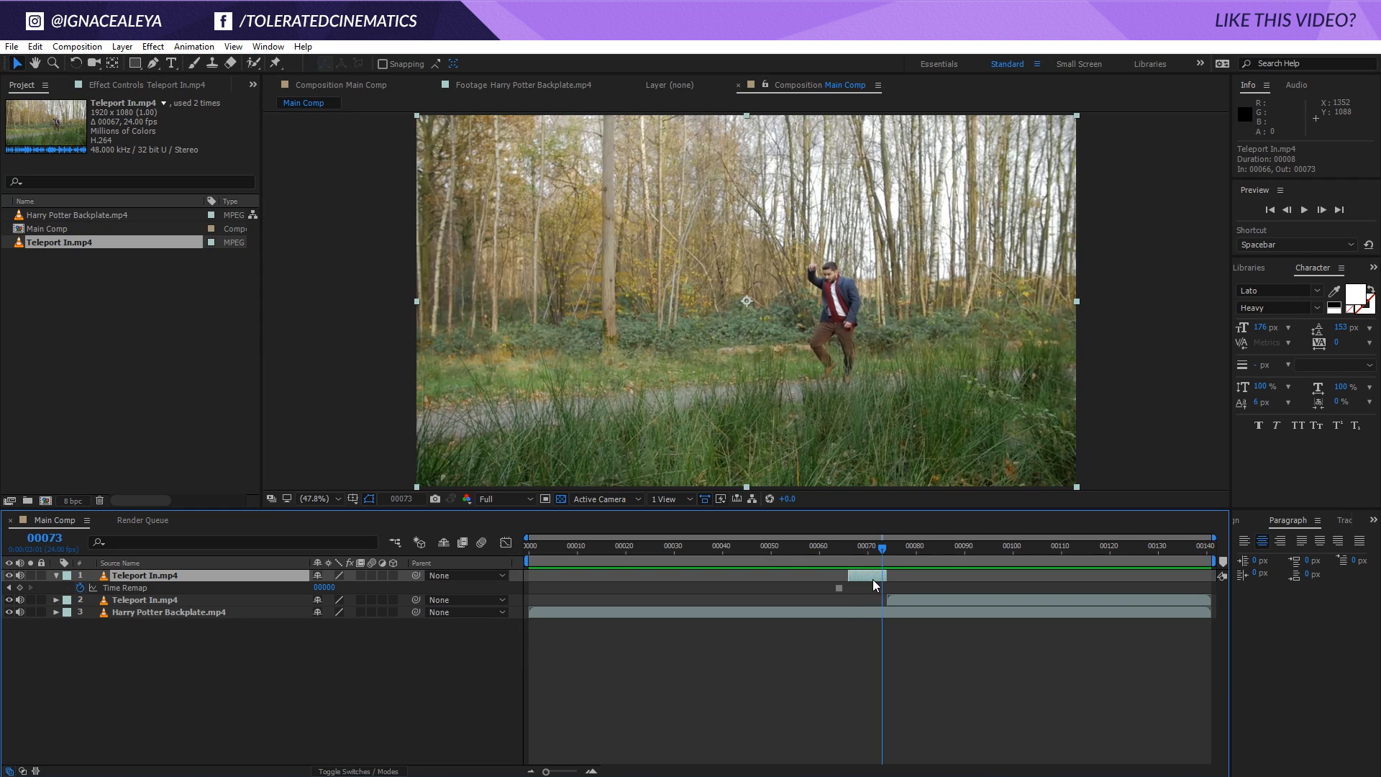
# Draw a closed Pen mask tightly around the man's full body outline on the frozen Teleport In layer
pyautogui.click(151, 66)
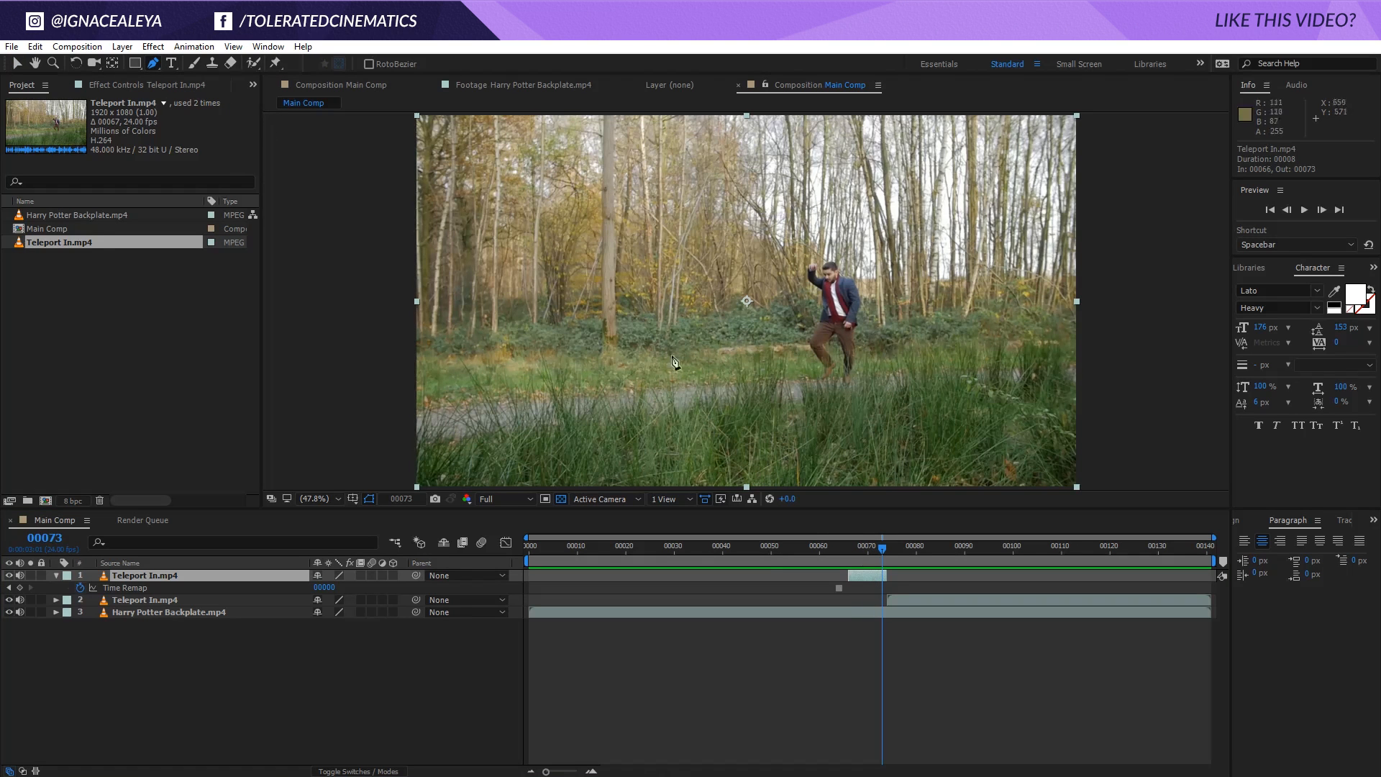
pyautogui.scroll(2, 859, 335)
pyautogui.press('space')
pyautogui.moveTo(892, 347); pyautogui.dragTo(782, 309)
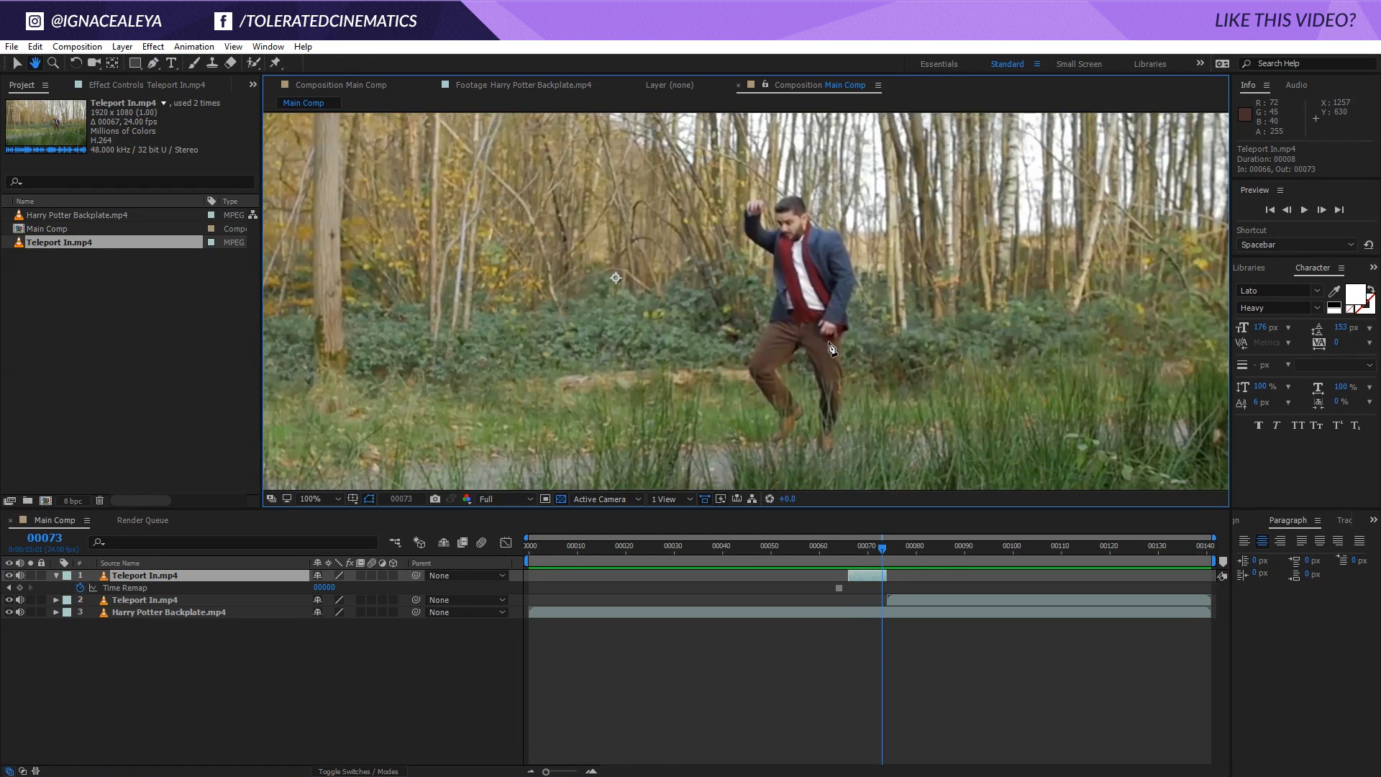
pyautogui.scroll(1, 835, 350)
pyautogui.press('space')
pyautogui.moveTo(856, 370); pyautogui.dragTo(723, 305)
pyautogui.press('space')
pyautogui.moveTo(775, 393); pyautogui.dragTo(719, 275)
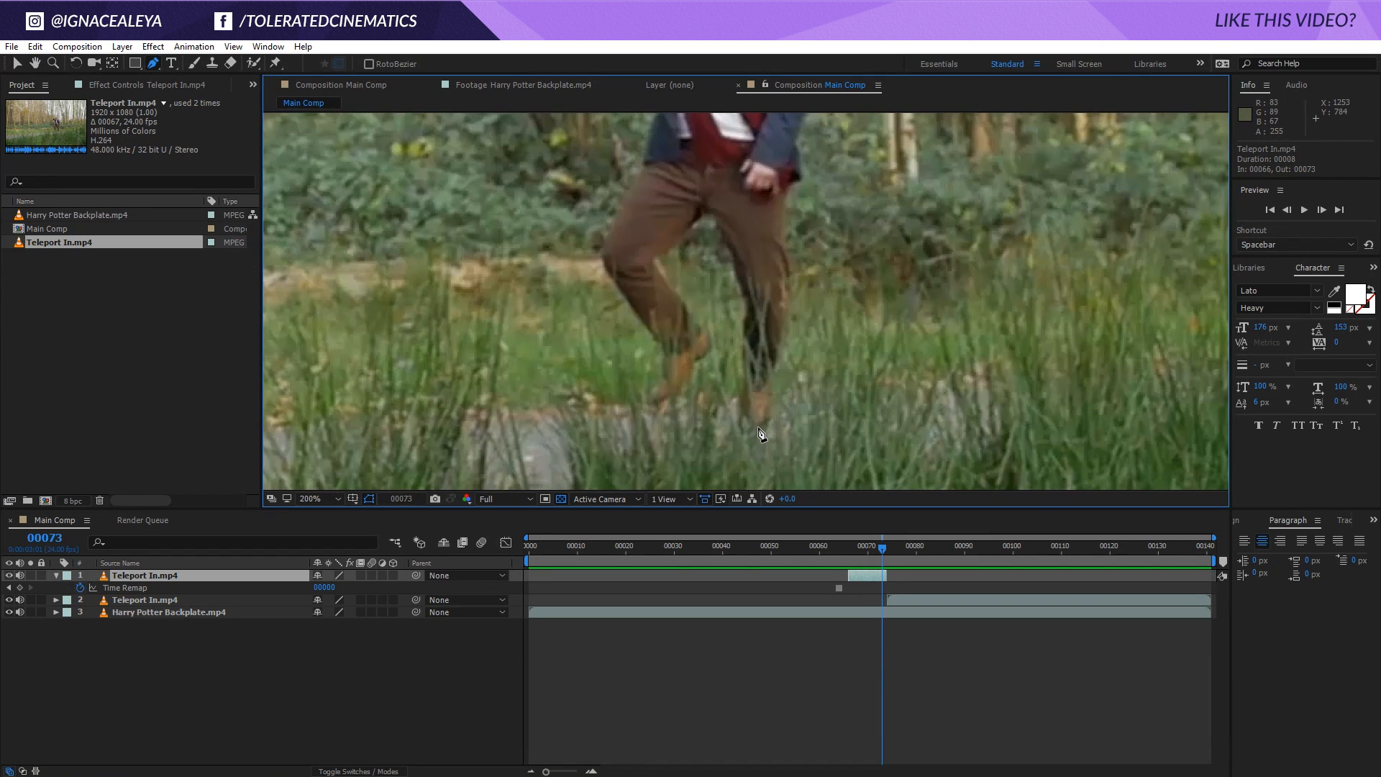
pyautogui.moveTo(758, 427); pyautogui.dragTo(772, 427)
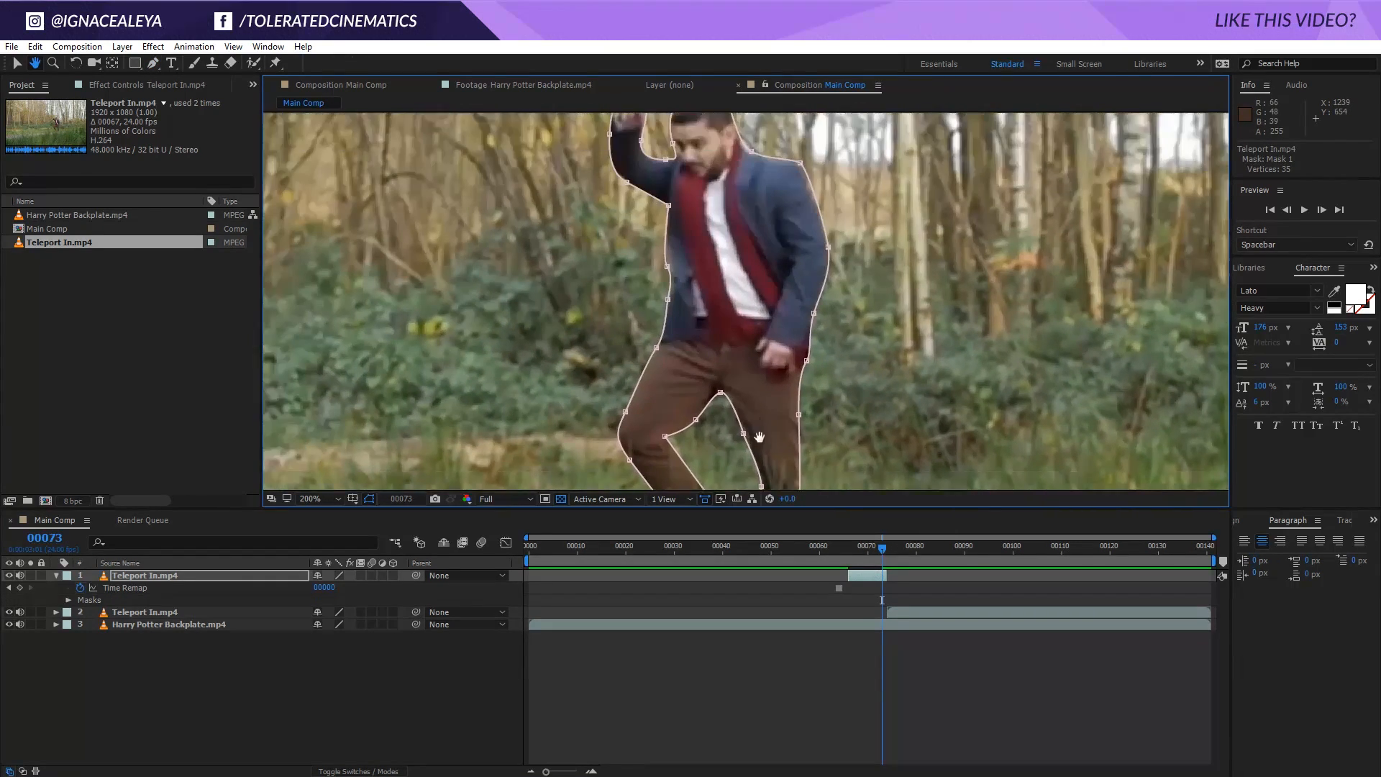
pyautogui.moveTo(759, 437); pyautogui.dragTo(761, 454)
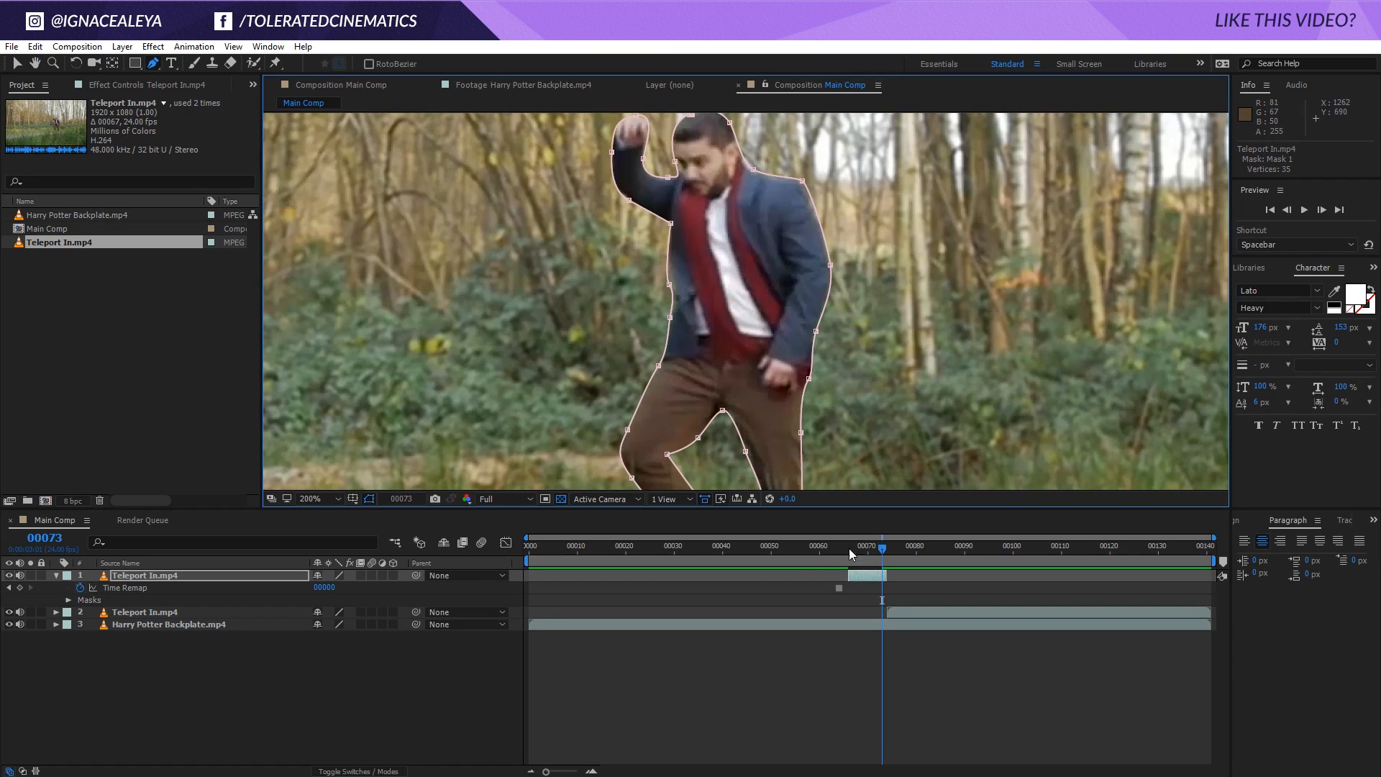
# Reveal the mask path of the frozen layer and temporarily solo the layer to check the cutout
pyautogui.press('m')
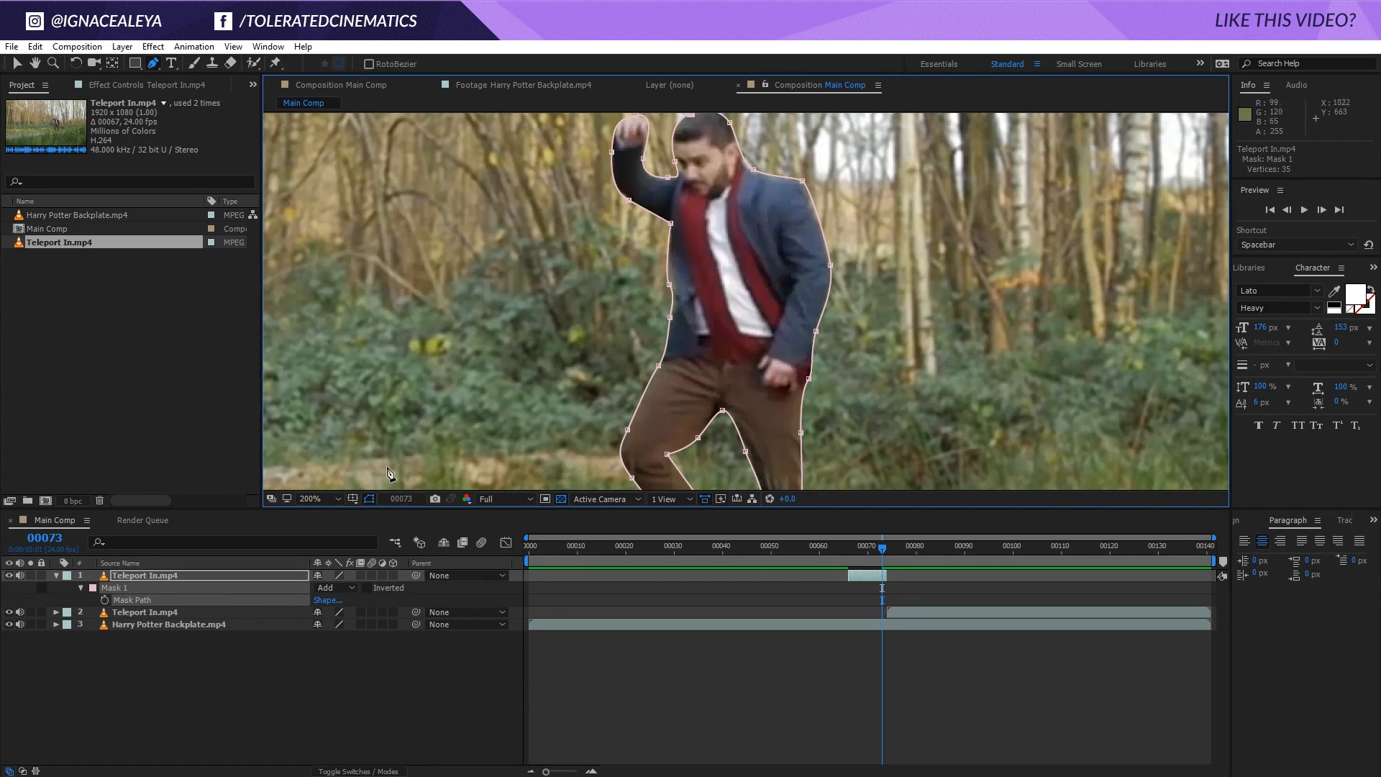
pyautogui.click(30, 576)
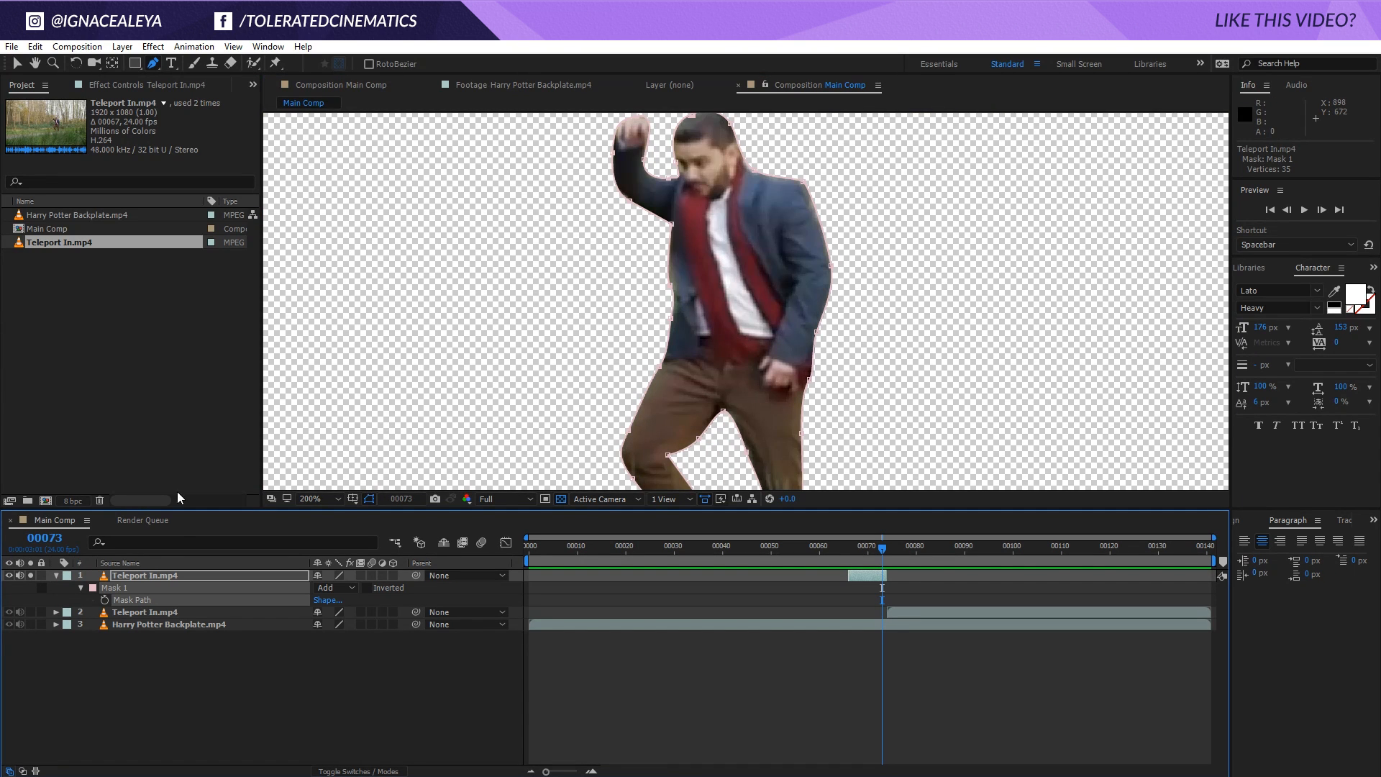
pyautogui.click(30, 576)
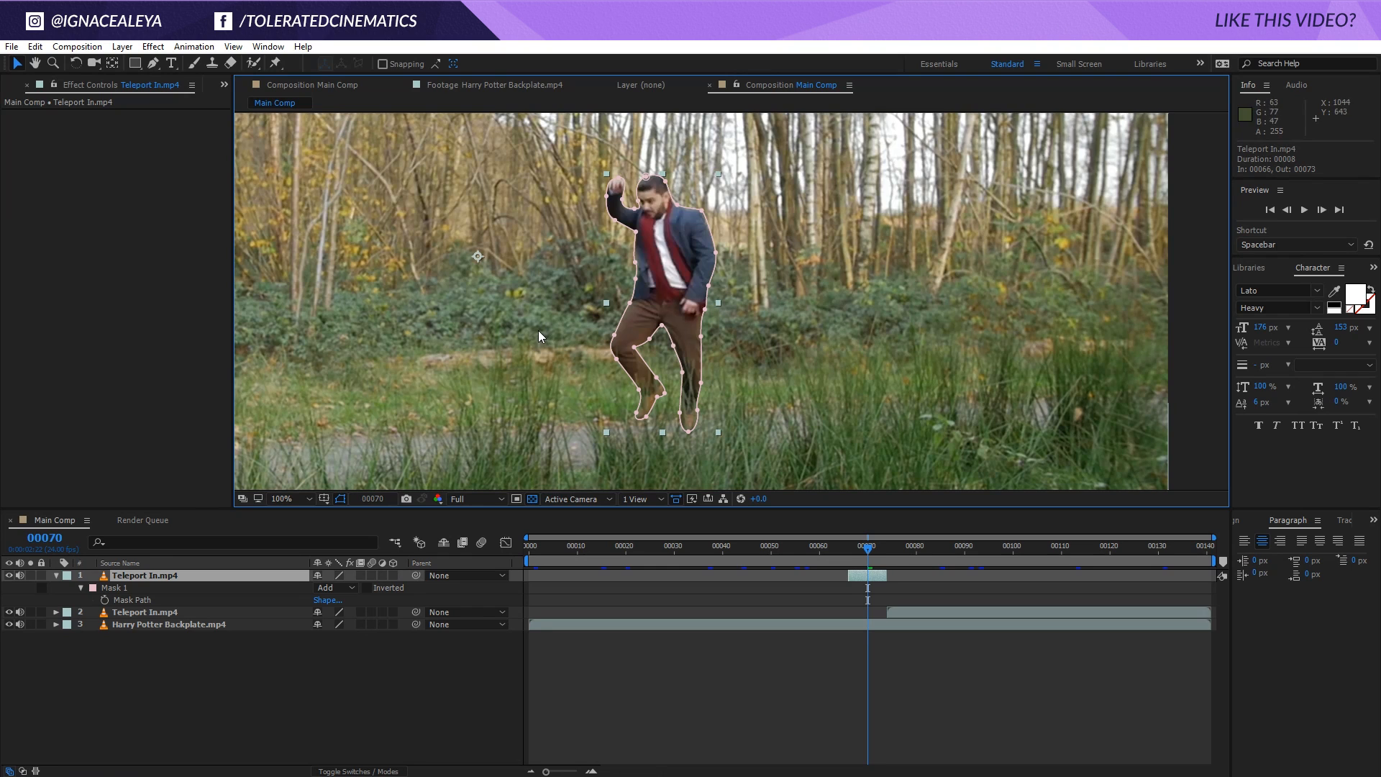
# Place Puppet pins on the man's head, torso, hips, legs, feet and arms in the frozen layer at frame 70
pyautogui.click(274, 64)
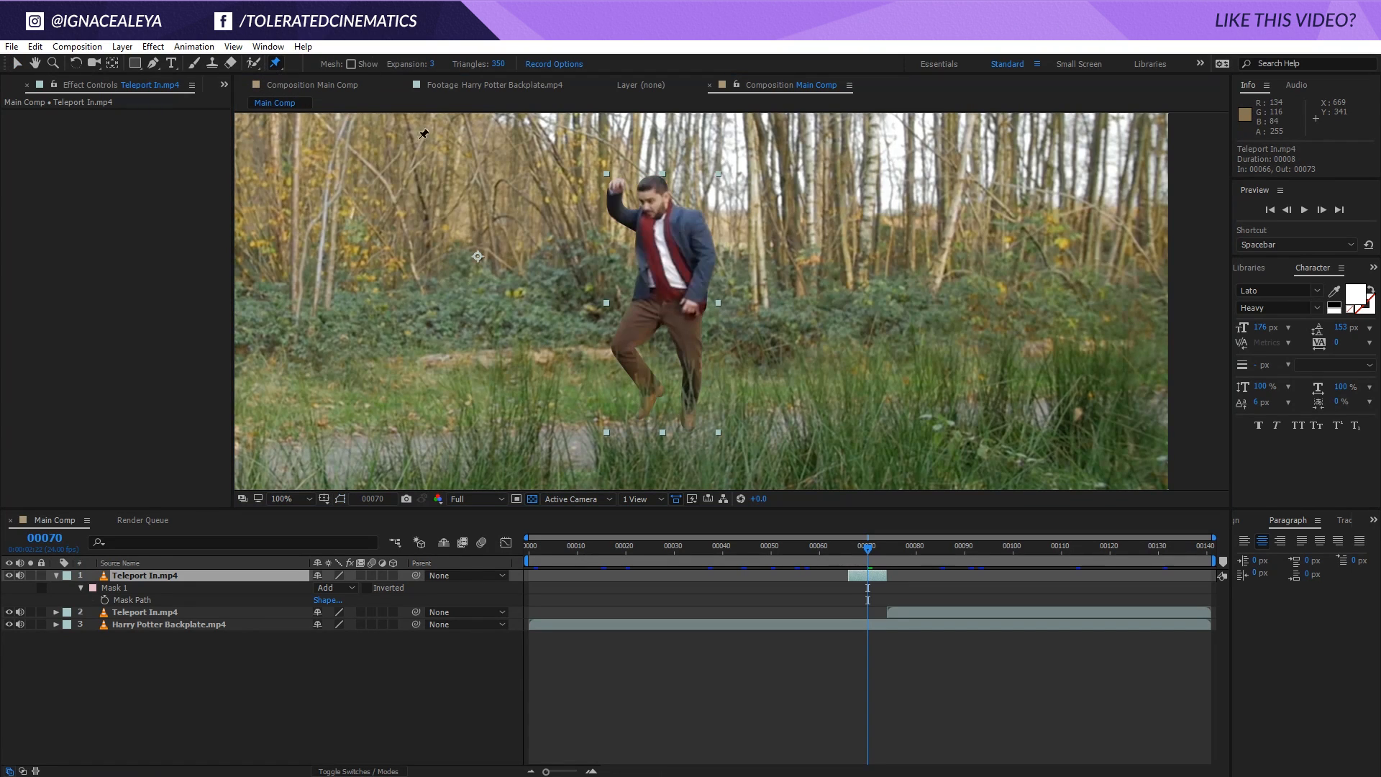
pyautogui.click(652, 187)
pyautogui.click(658, 216)
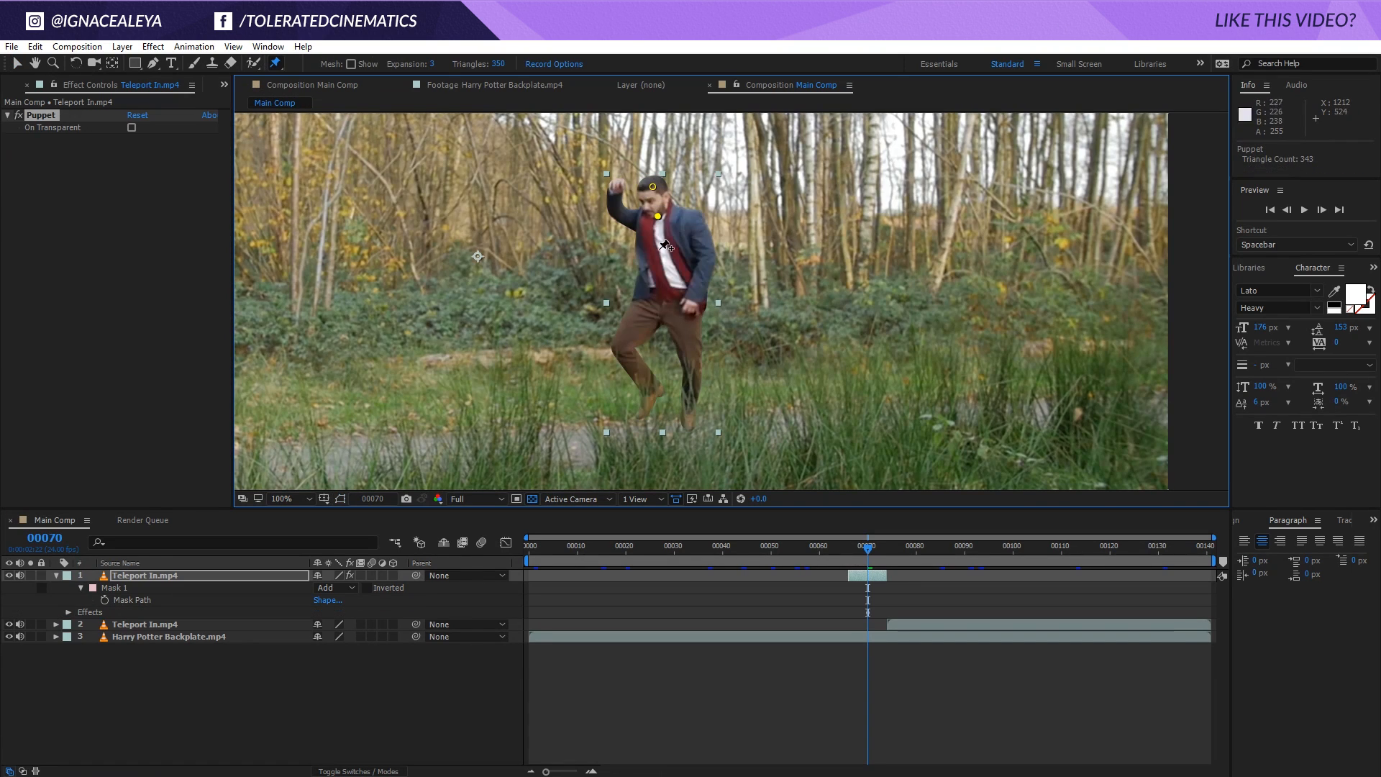
pyautogui.click(662, 265)
pyautogui.click(643, 408)
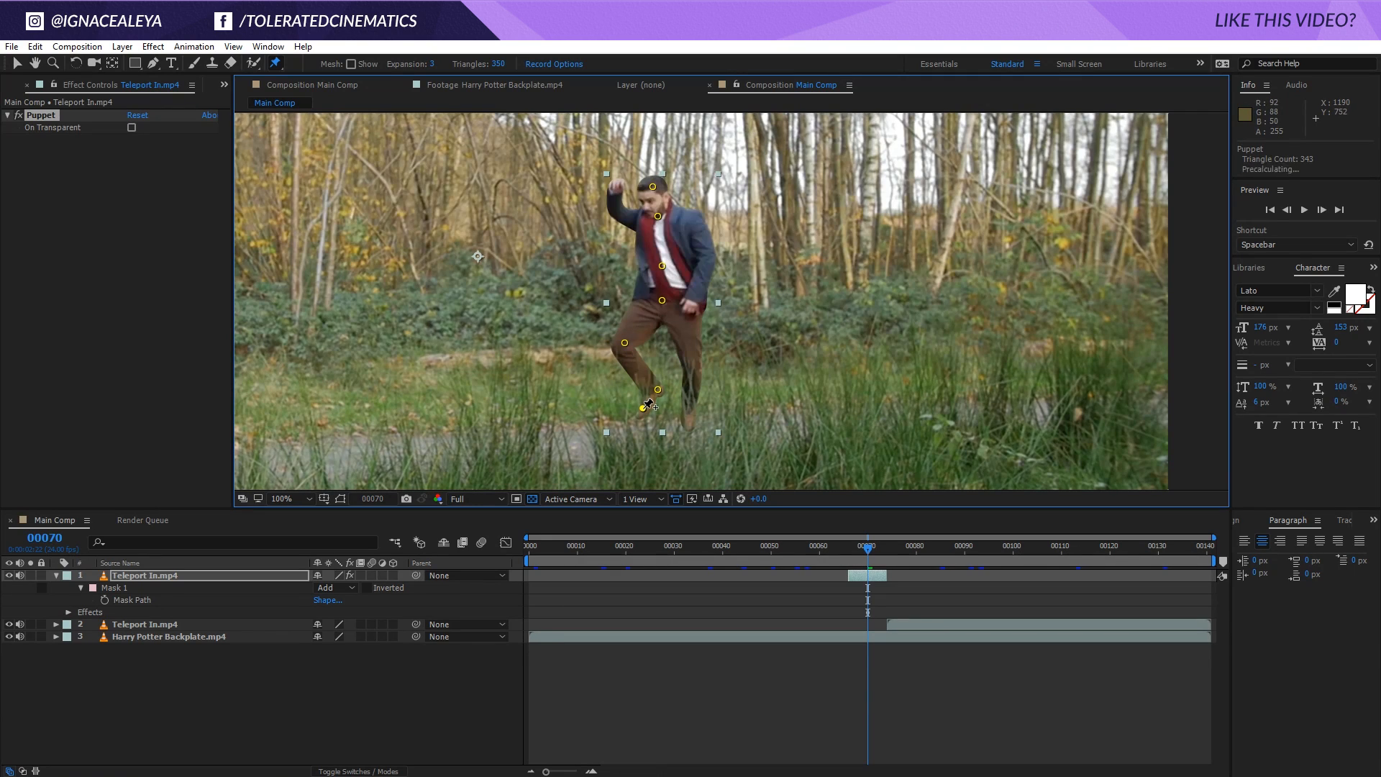
pyautogui.click(692, 422)
pyautogui.click(695, 382)
pyautogui.click(687, 324)
pyautogui.click(691, 301)
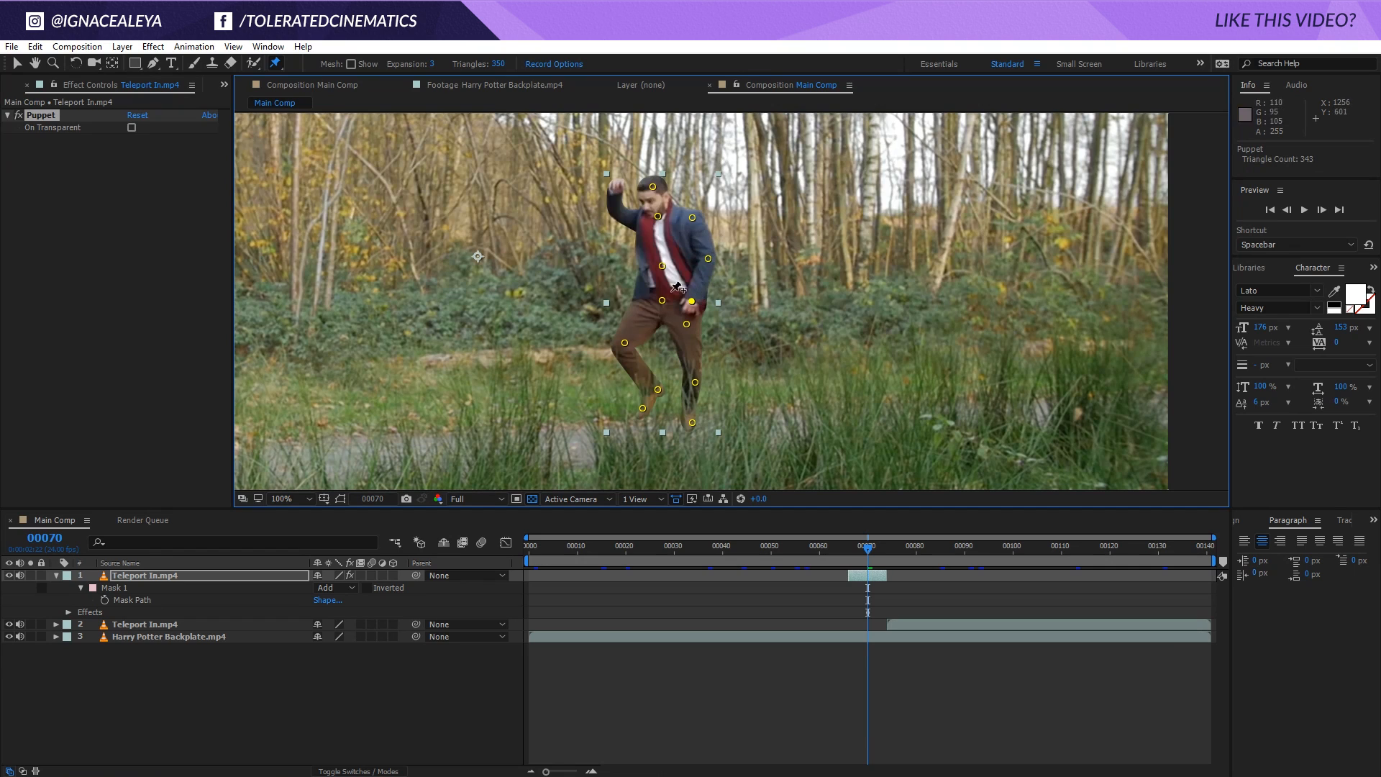
pyautogui.click(619, 204)
# Reposition the Puppet pins to bend the man into a curved arc, tucking in the arms and gathering the legs and feet together
pyautogui.moveTo(662, 265); pyautogui.dragTo(627, 267)
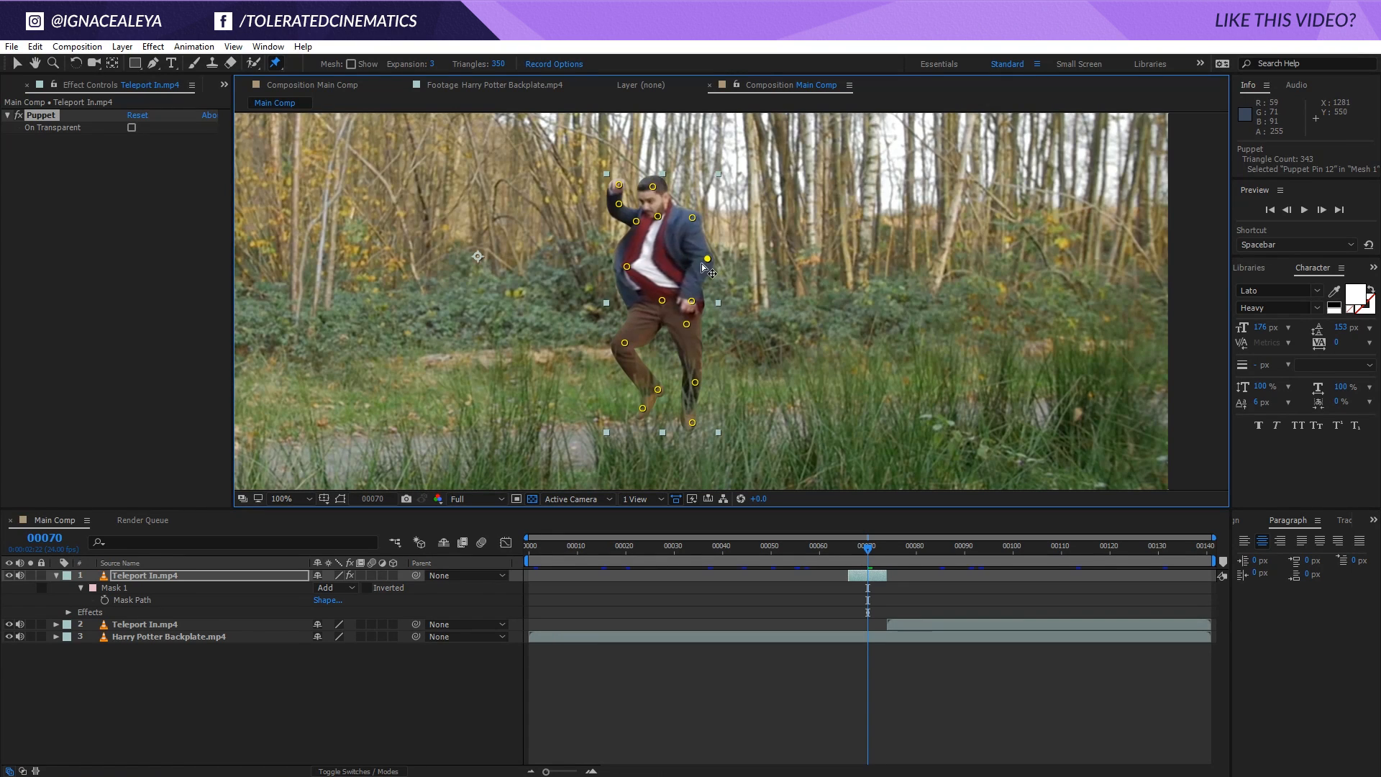
pyautogui.click(655, 259)
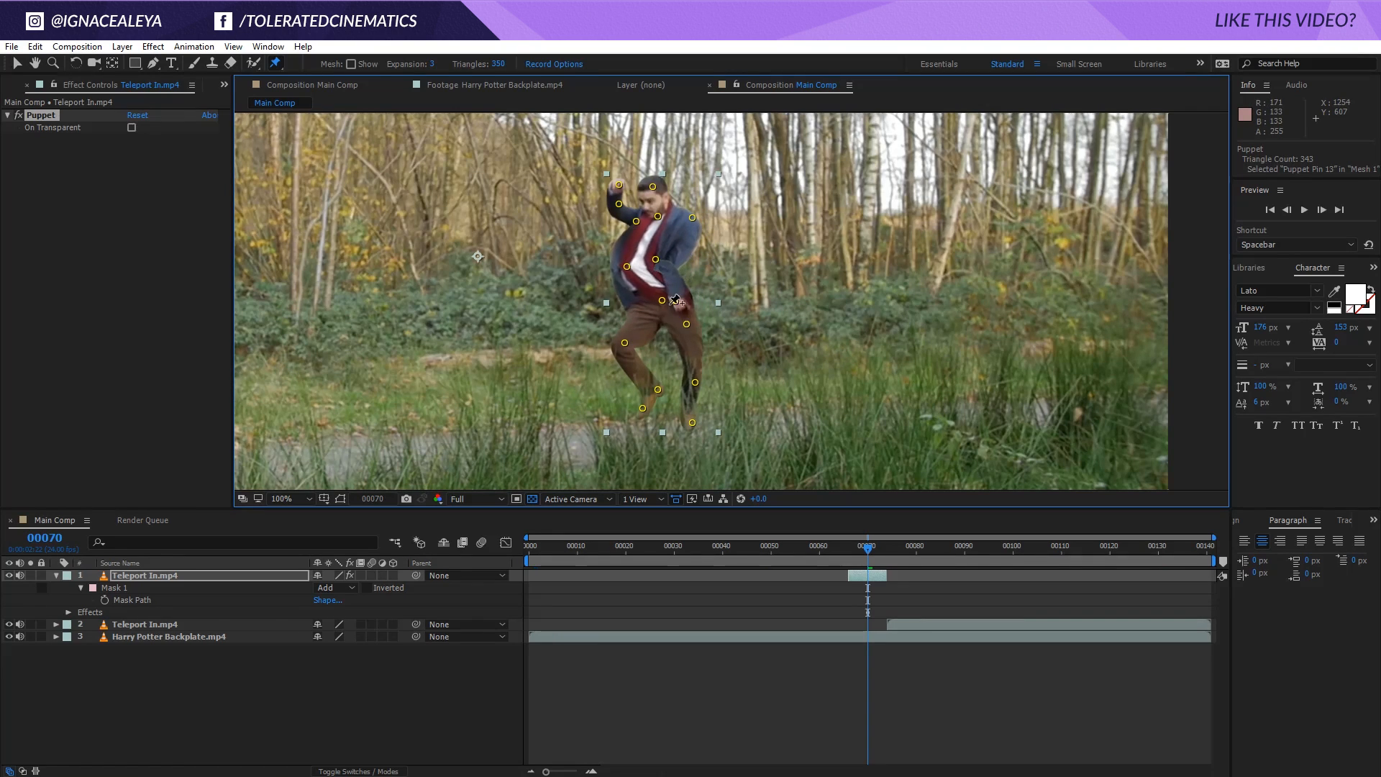
pyautogui.moveTo(687, 324); pyautogui.dragTo(646, 326)
pyautogui.moveTo(618, 187); pyautogui.dragTo(651, 228)
pyautogui.moveTo(636, 222); pyautogui.dragTo(750, 201)
pyautogui.moveTo(657, 303); pyautogui.dragTo(645, 296)
pyautogui.moveTo(705, 223); pyautogui.dragTo(637, 226)
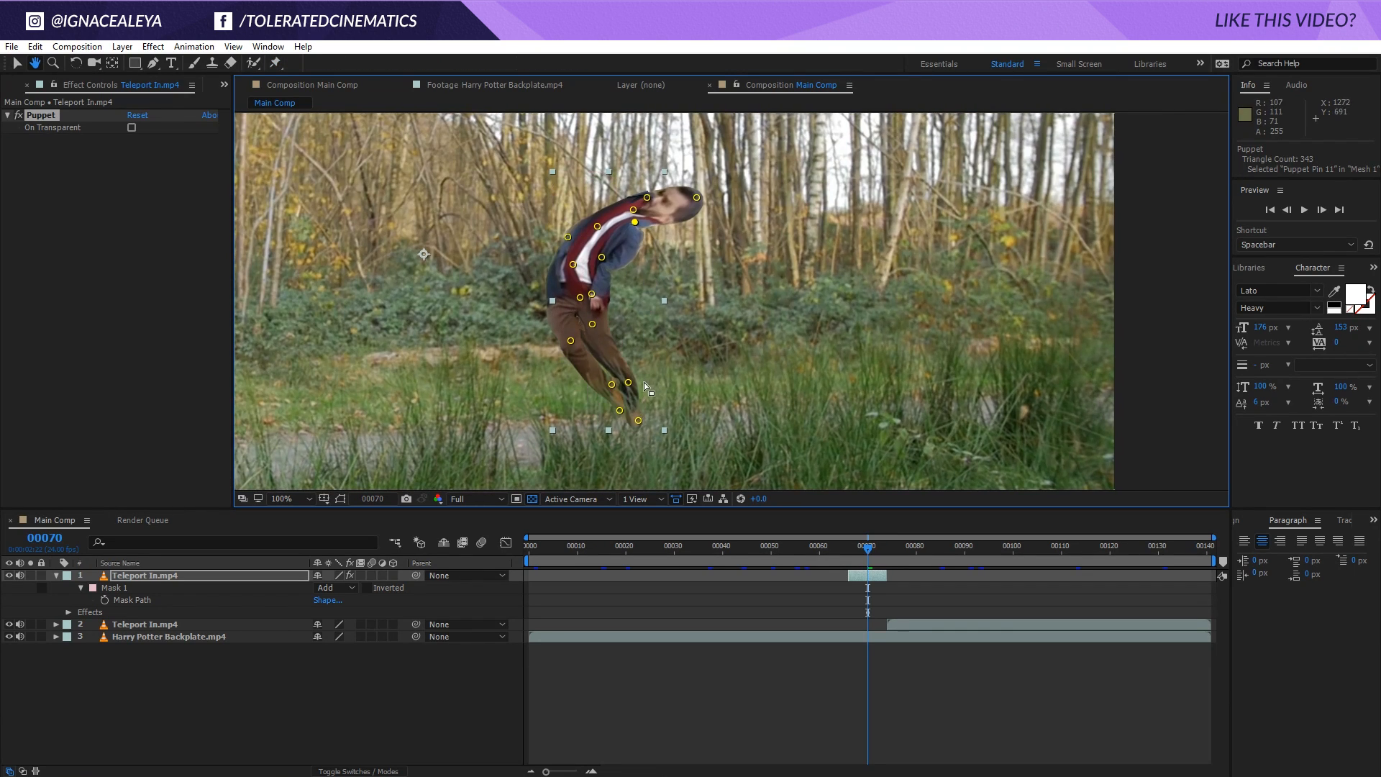
pyautogui.moveTo(638, 420)
pyautogui.mouseDown()
pyautogui.moveTo(660, 395)
pyautogui.moveTo(627, 412)
pyautogui.mouseUp()
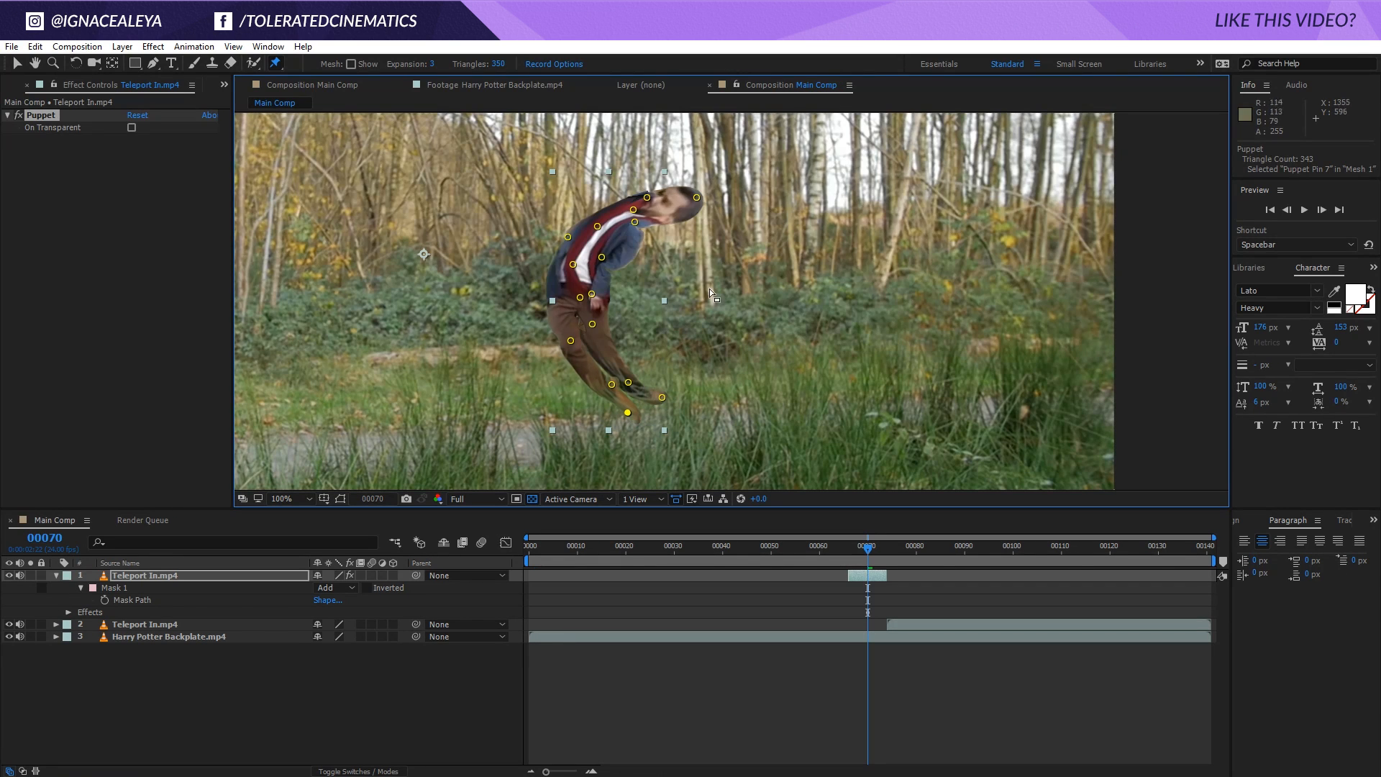
# Examine the warped figure with its pins hidden, and reselect the Puppet effect on the frozen Teleport In layer
pyautogui.click(720, 524)
pyautogui.scroll(-1, 723, 359)
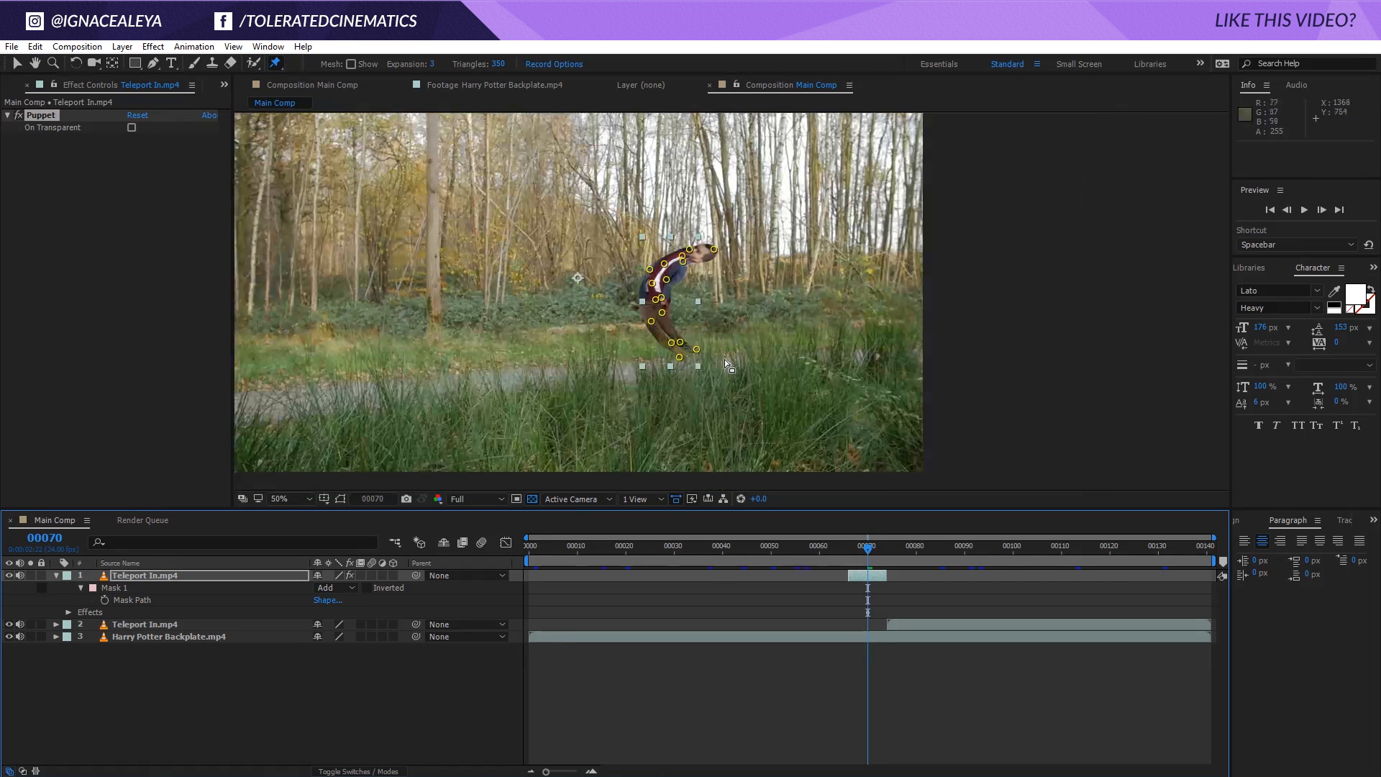
pyautogui.click(856, 613)
pyautogui.scroll(2, 730, 334)
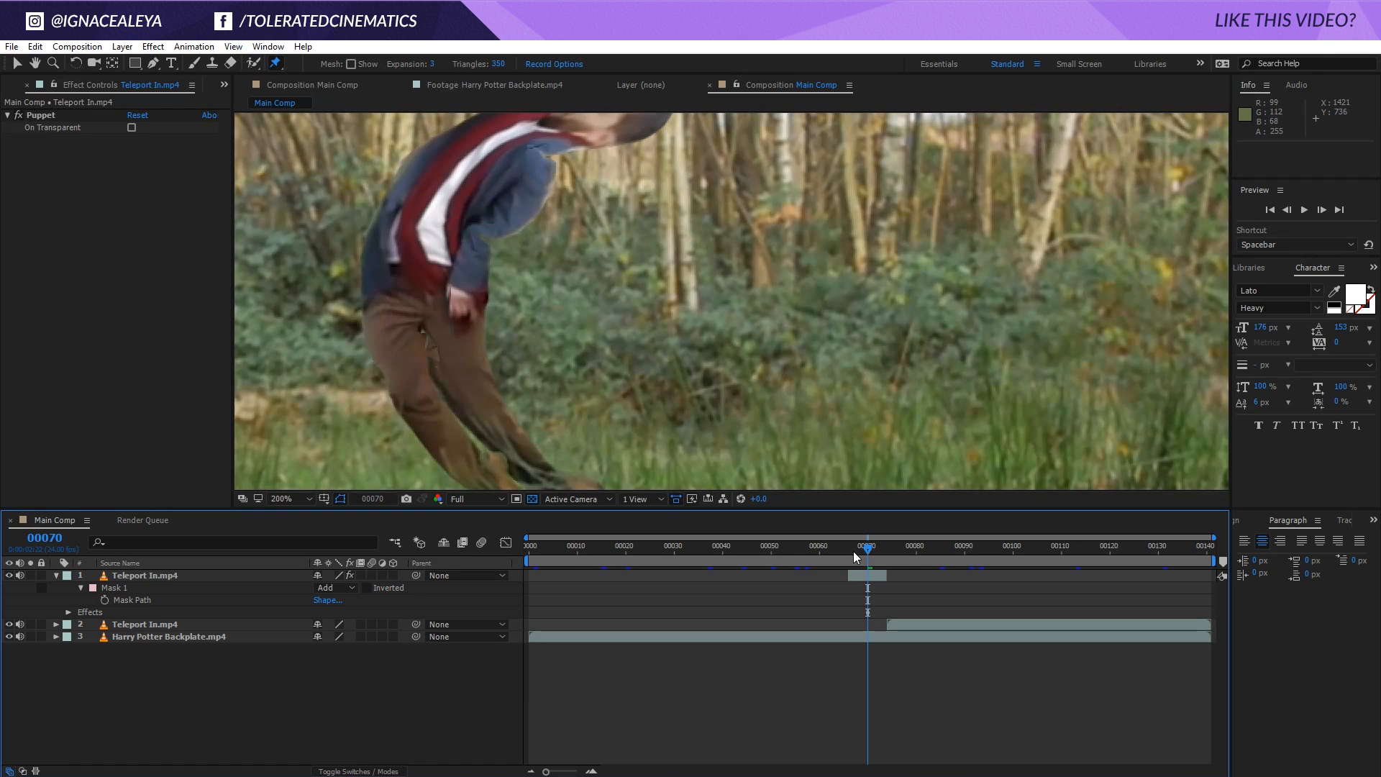
pyautogui.click(863, 576)
pyautogui.moveTo(595, 290); pyautogui.dragTo(632, 346)
pyautogui.click(41, 115)
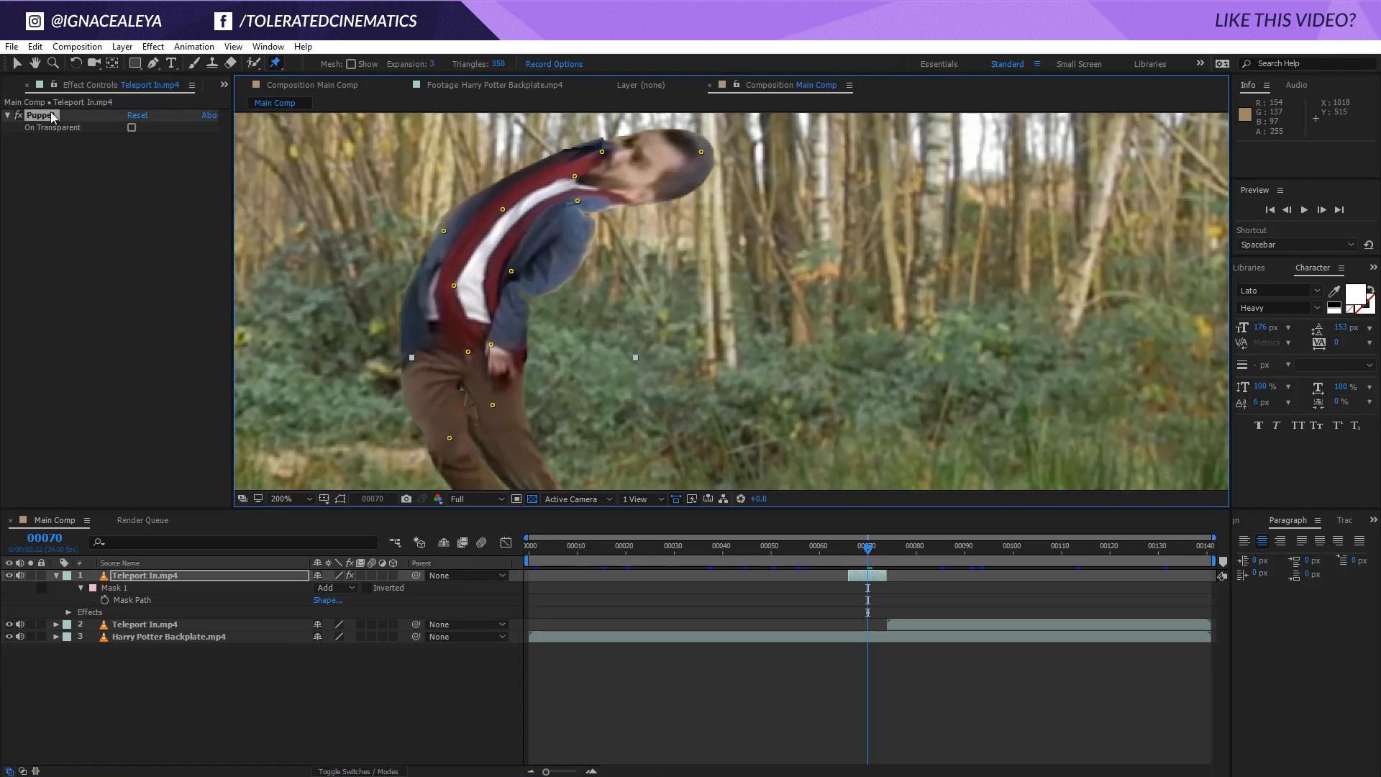
# Reselect the Puppet effect on the frozen Teleport In layer and shift the neck and shoulder pins closer to the man's head
pyautogui.click(135, 581)
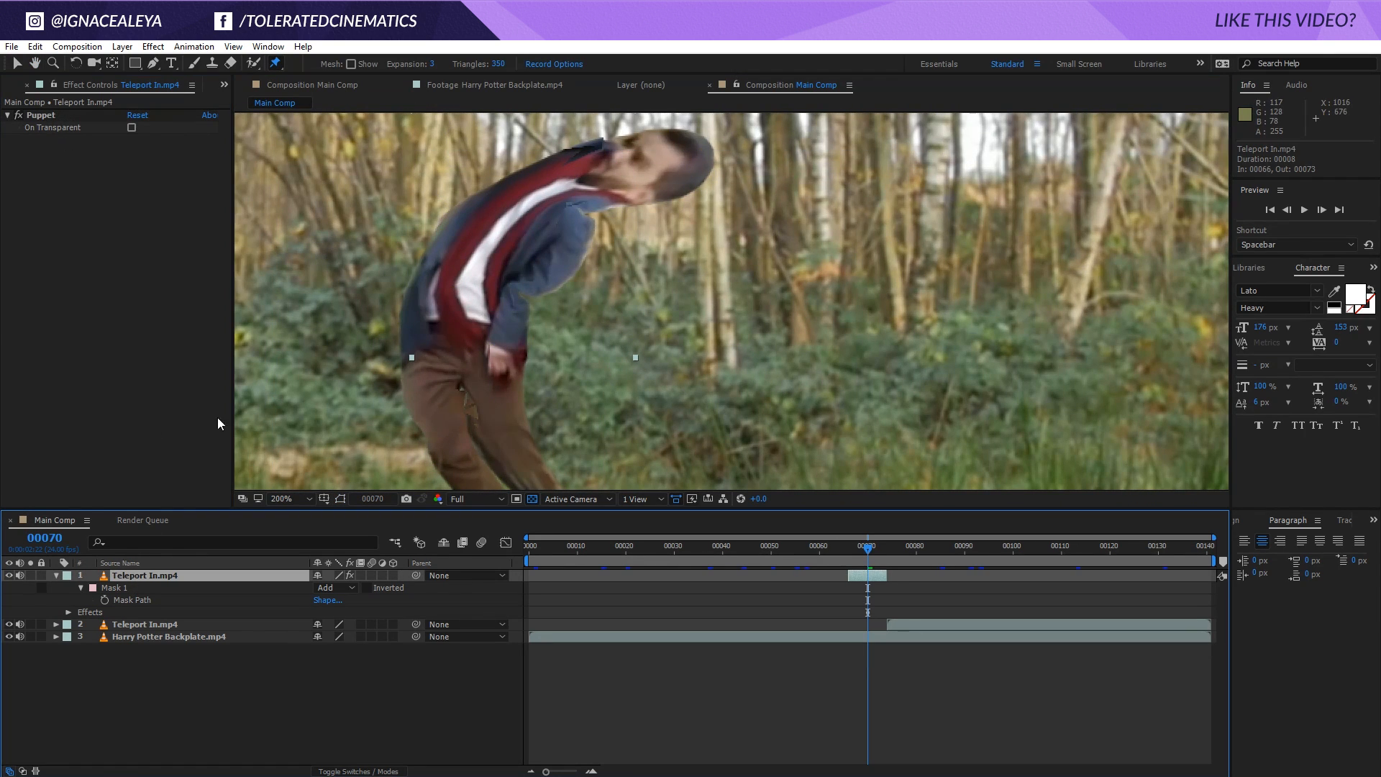
pyautogui.click(71, 114)
pyautogui.click(588, 198)
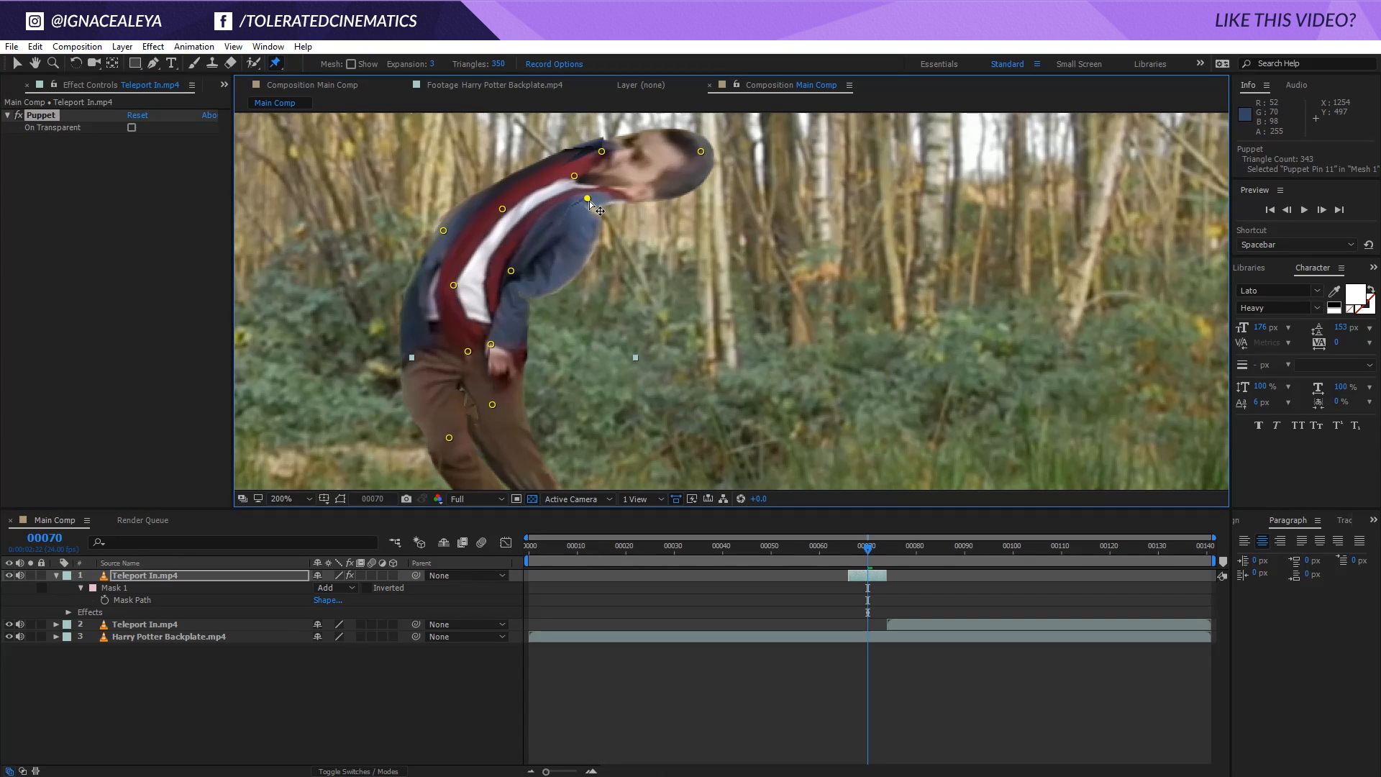
pyautogui.moveTo(574, 177); pyautogui.dragTo(630, 154)
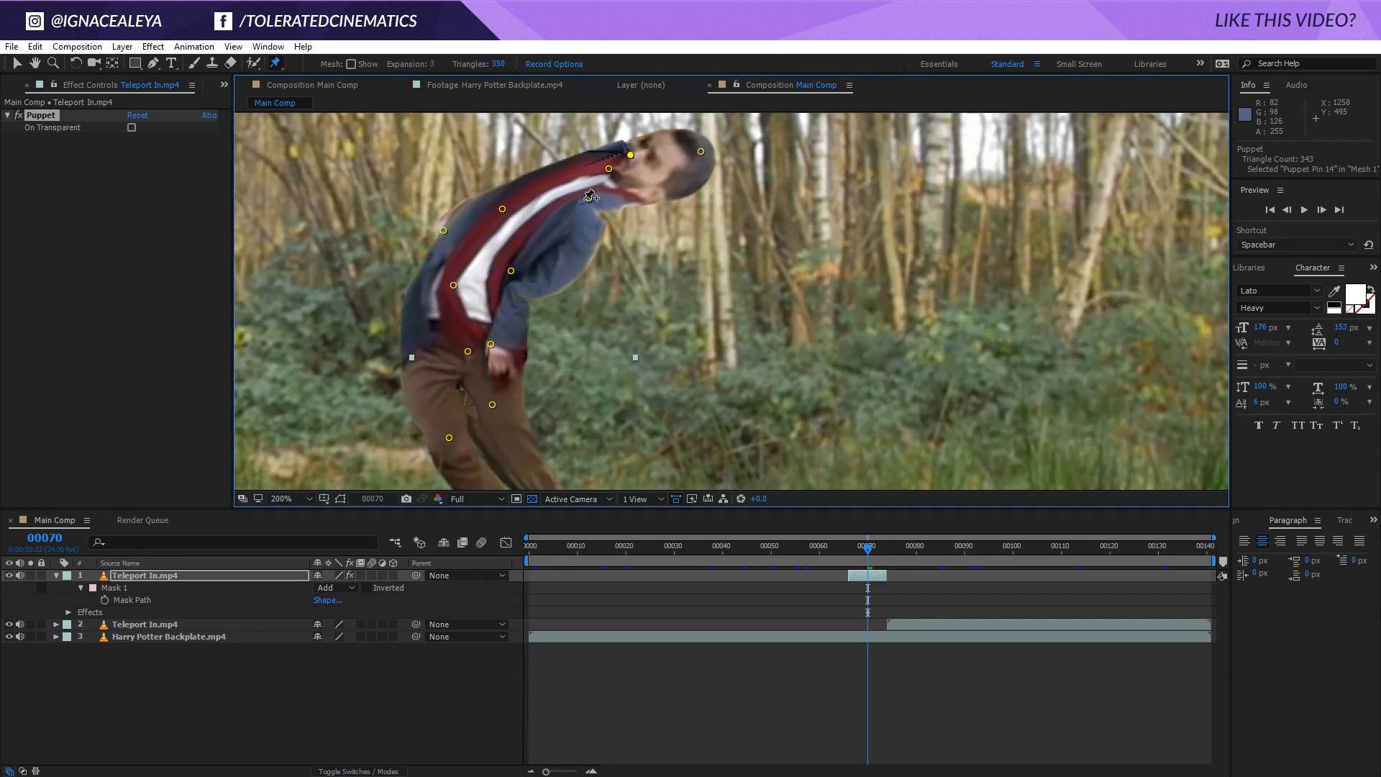
pyautogui.moveTo(588, 197); pyautogui.dragTo(587, 195)
# Pull the sleeve closer to the body by moving the elbow pin and adding pins on the upper arm and forearm
pyautogui.moveTo(512, 273); pyautogui.dragTo(552, 218)
pyautogui.click(570, 239)
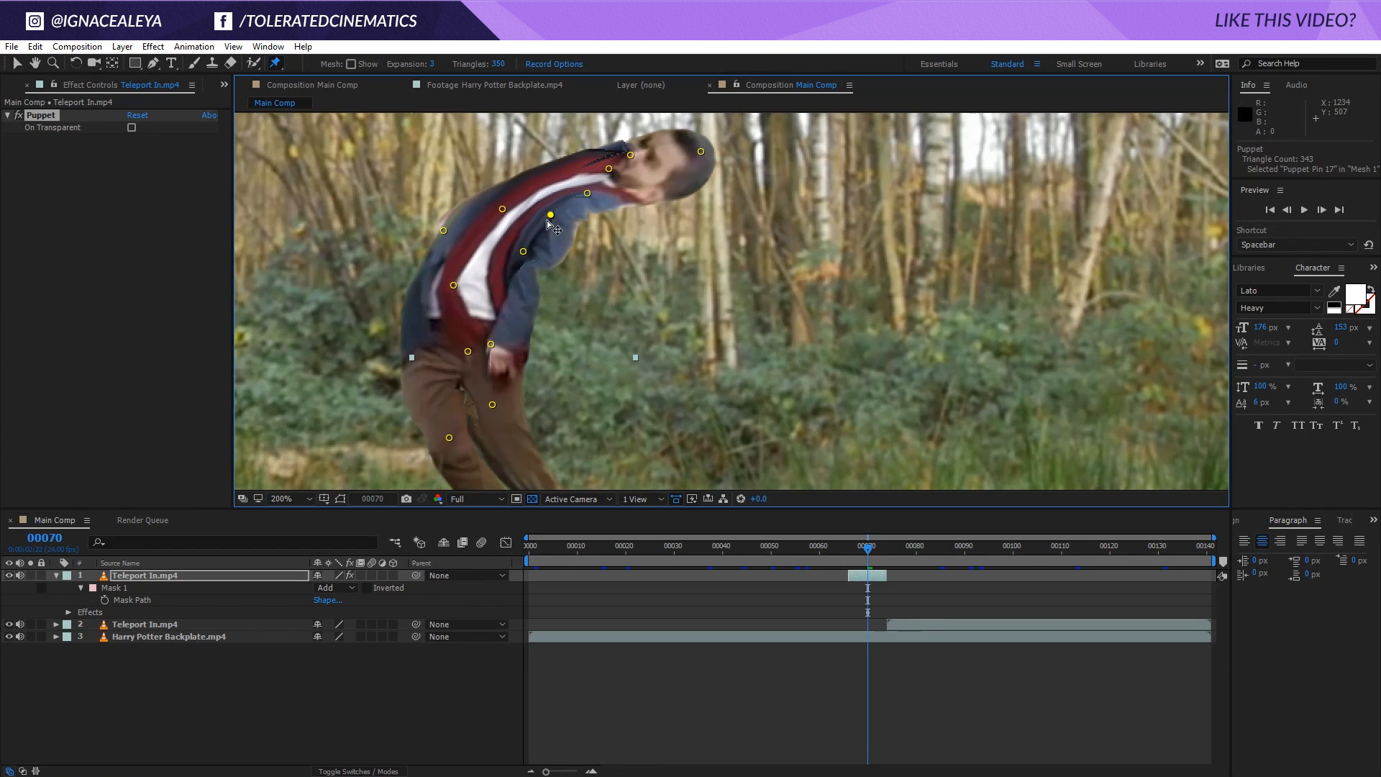
pyautogui.click(496, 311)
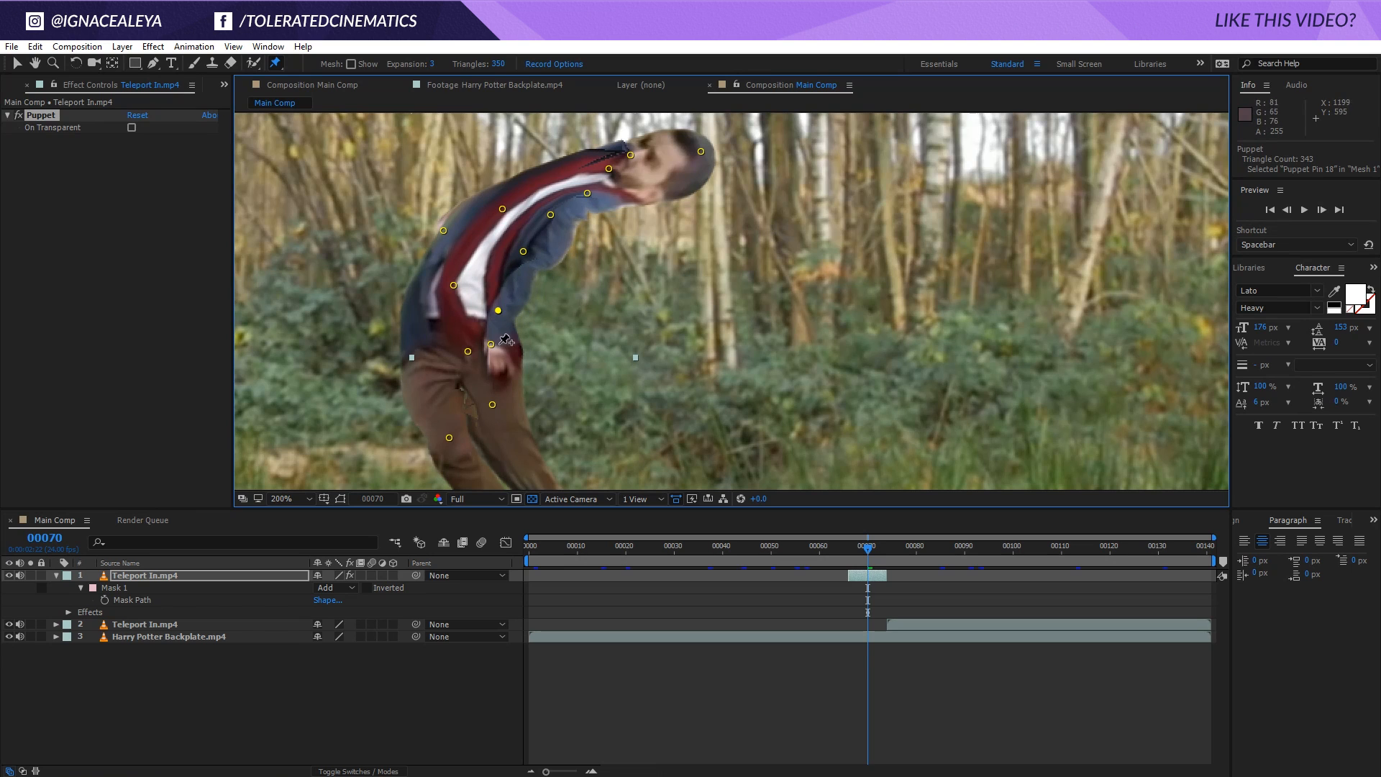
pyautogui.click(469, 353)
pyautogui.press(',')
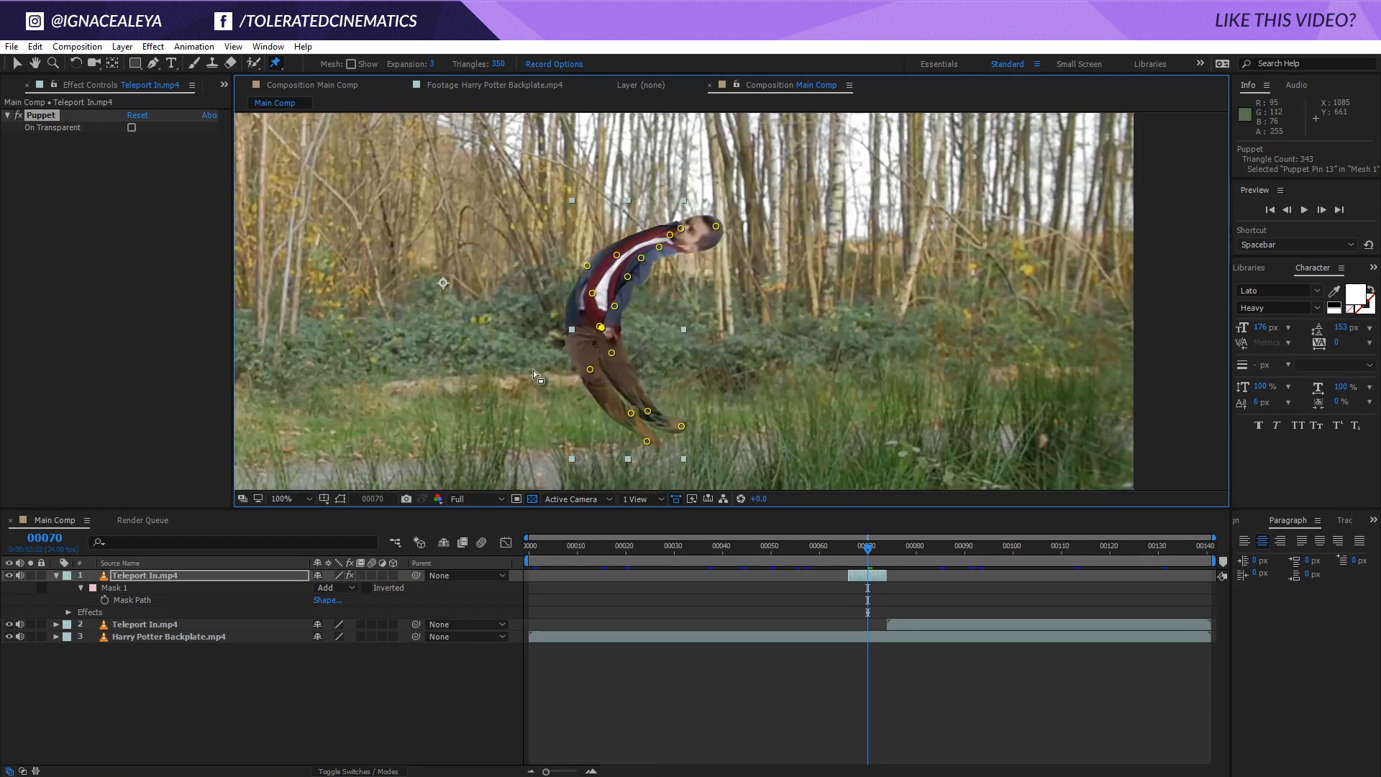
pyautogui.click(713, 696)
pyautogui.press('space')
pyautogui.moveTo(723, 374); pyautogui.dragTo(643, 358)
pyautogui.click(740, 662)
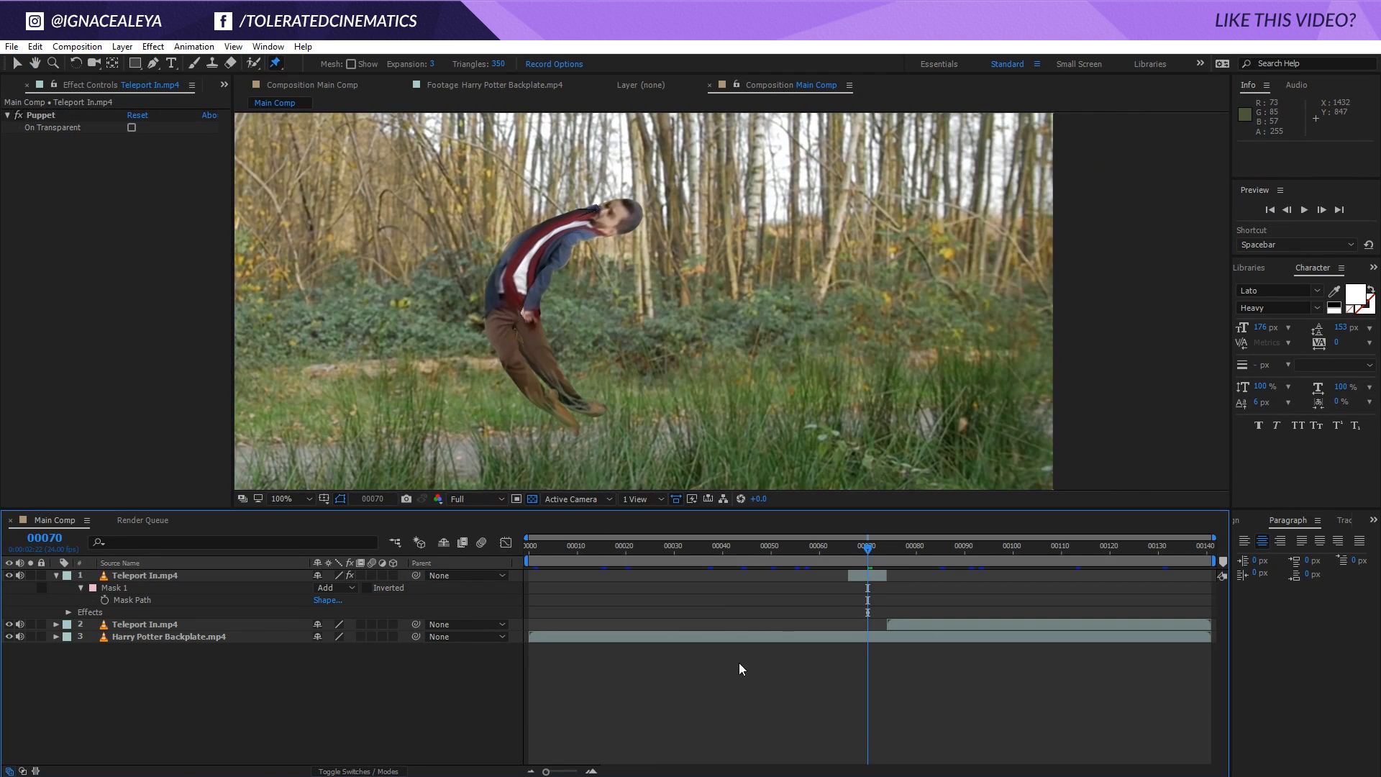
# Apply Directional Blur to the frozen layer and order it above the Puppet effect
pyautogui.click(860, 574)
pyautogui.click(149, 46)
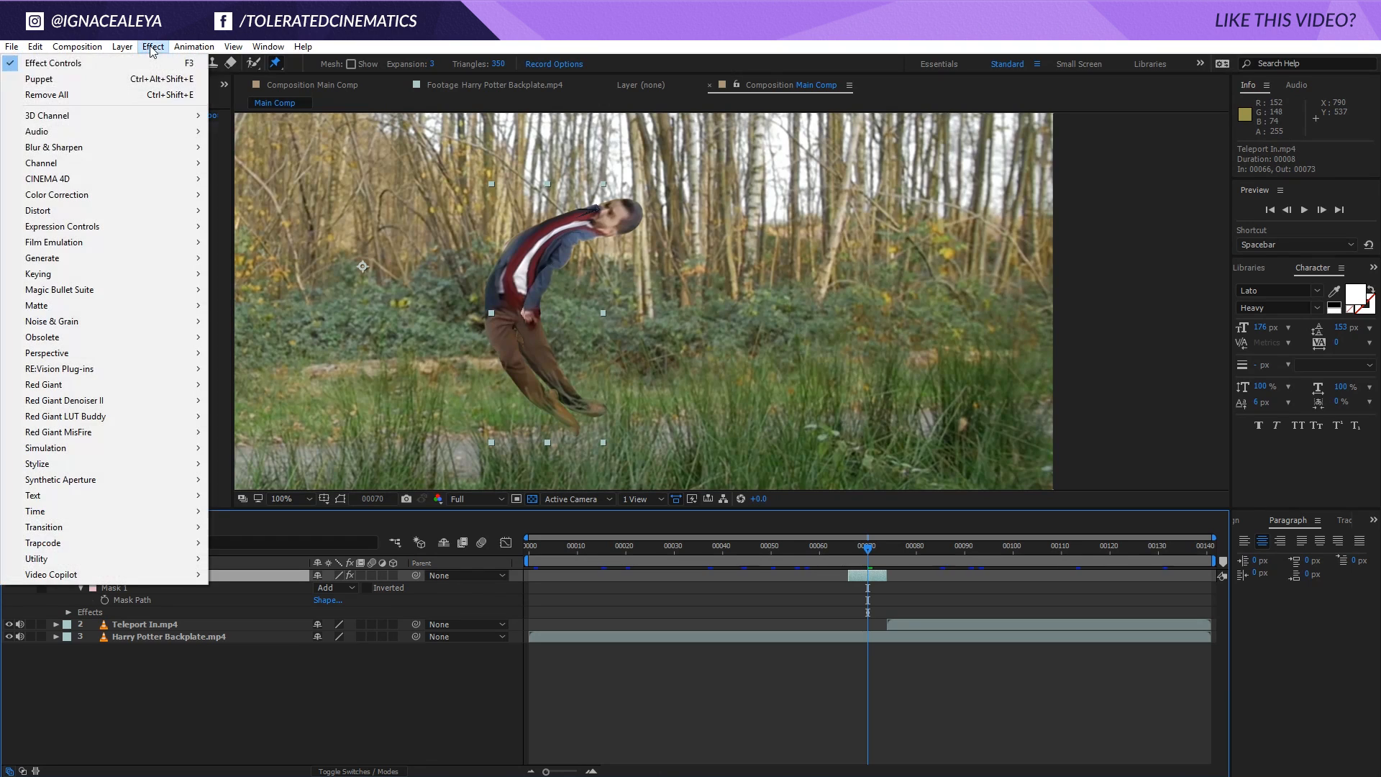
pyautogui.moveTo(81, 149)
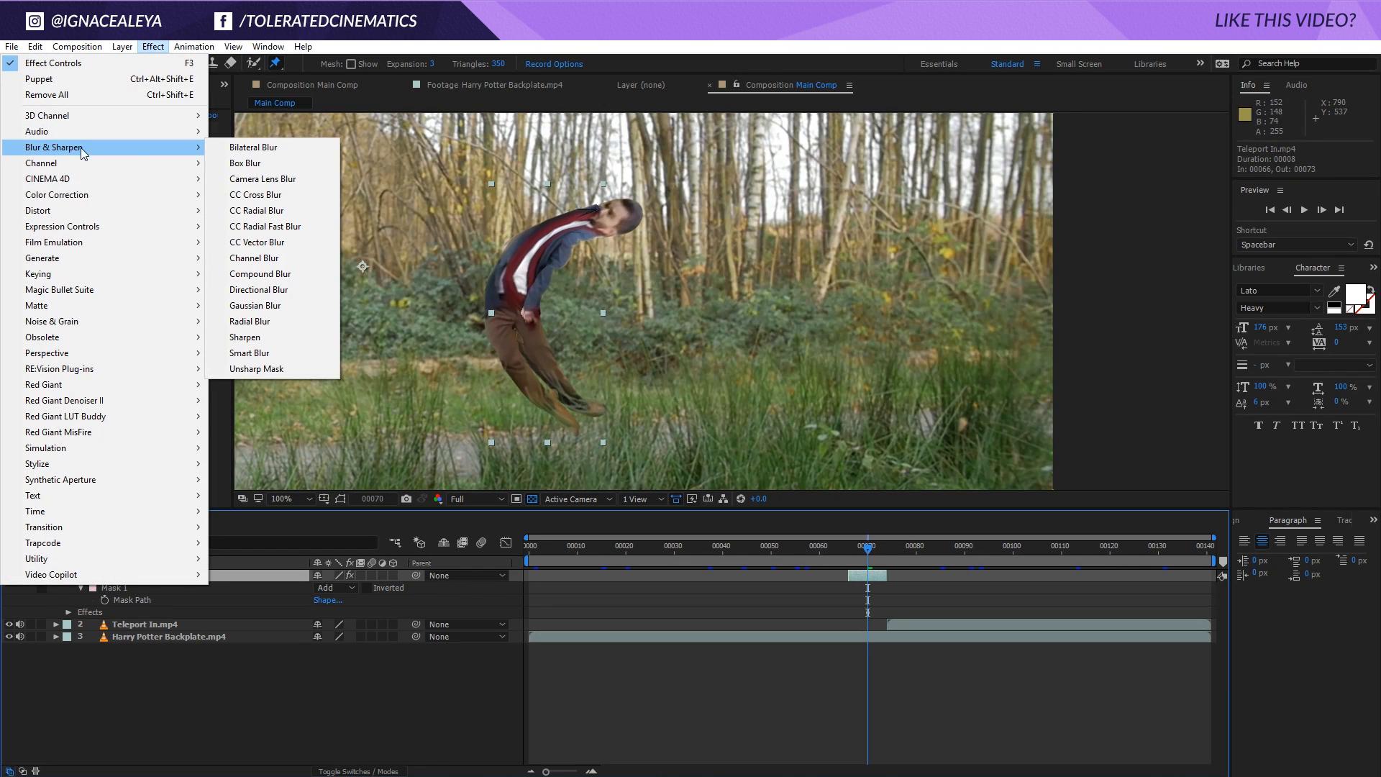
pyautogui.click(261, 291)
pyautogui.moveTo(46, 119); pyautogui.dragTo(62, 196)
pyautogui.click(54, 117)
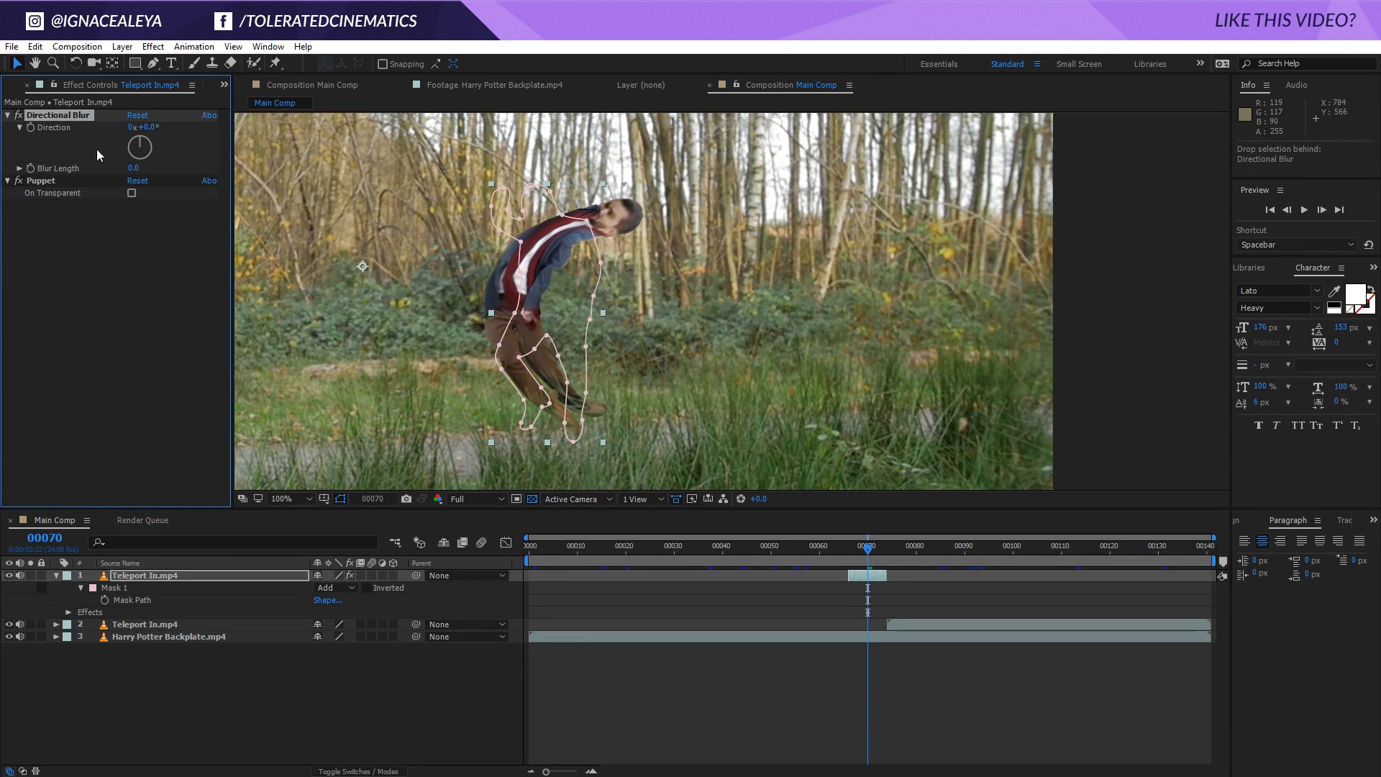
# Set the Directional Blur length to 15 and check the blurred figure with the layer deselected
pyautogui.click(132, 167)
pyautogui.press('Return')
pyautogui.moveTo(132, 168); pyautogui.dragTo(150, 205)
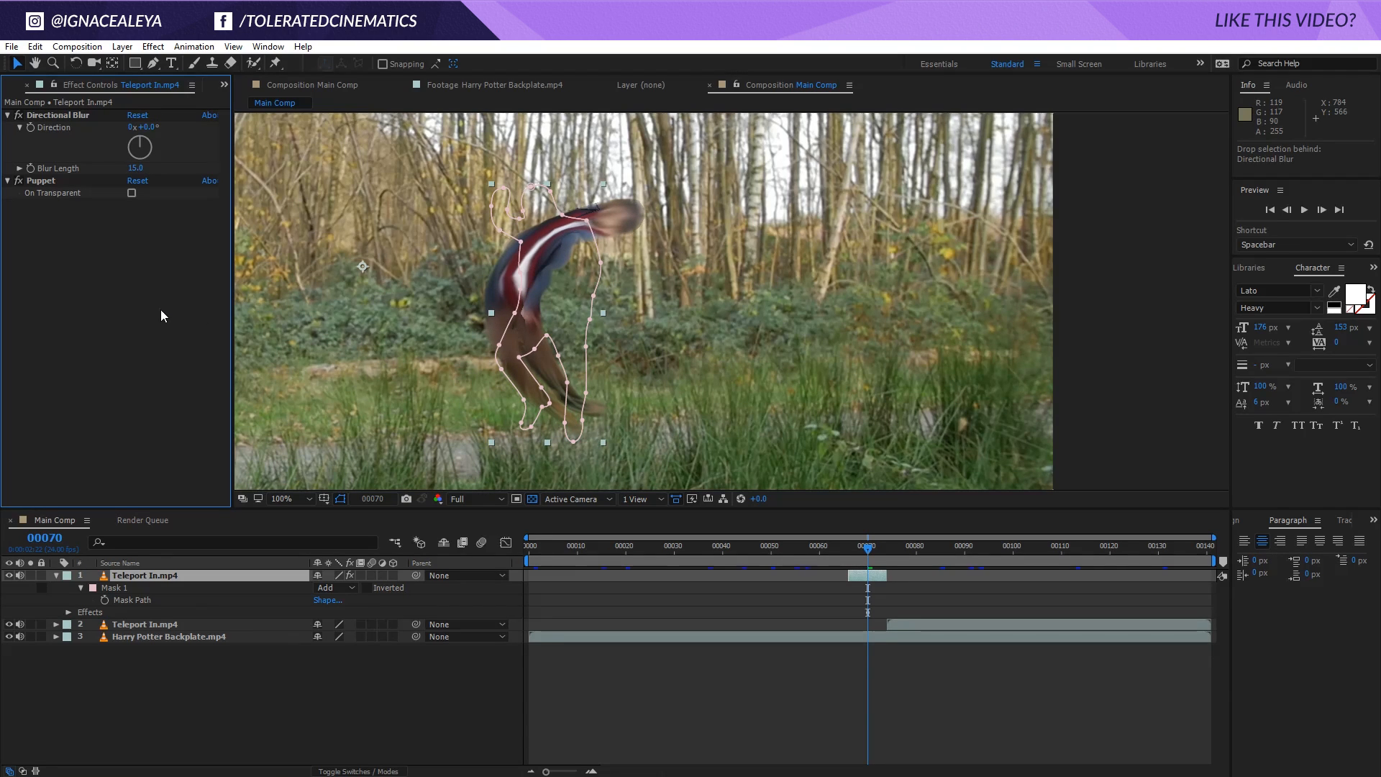
pyautogui.click(686, 703)
pyautogui.click(579, 326)
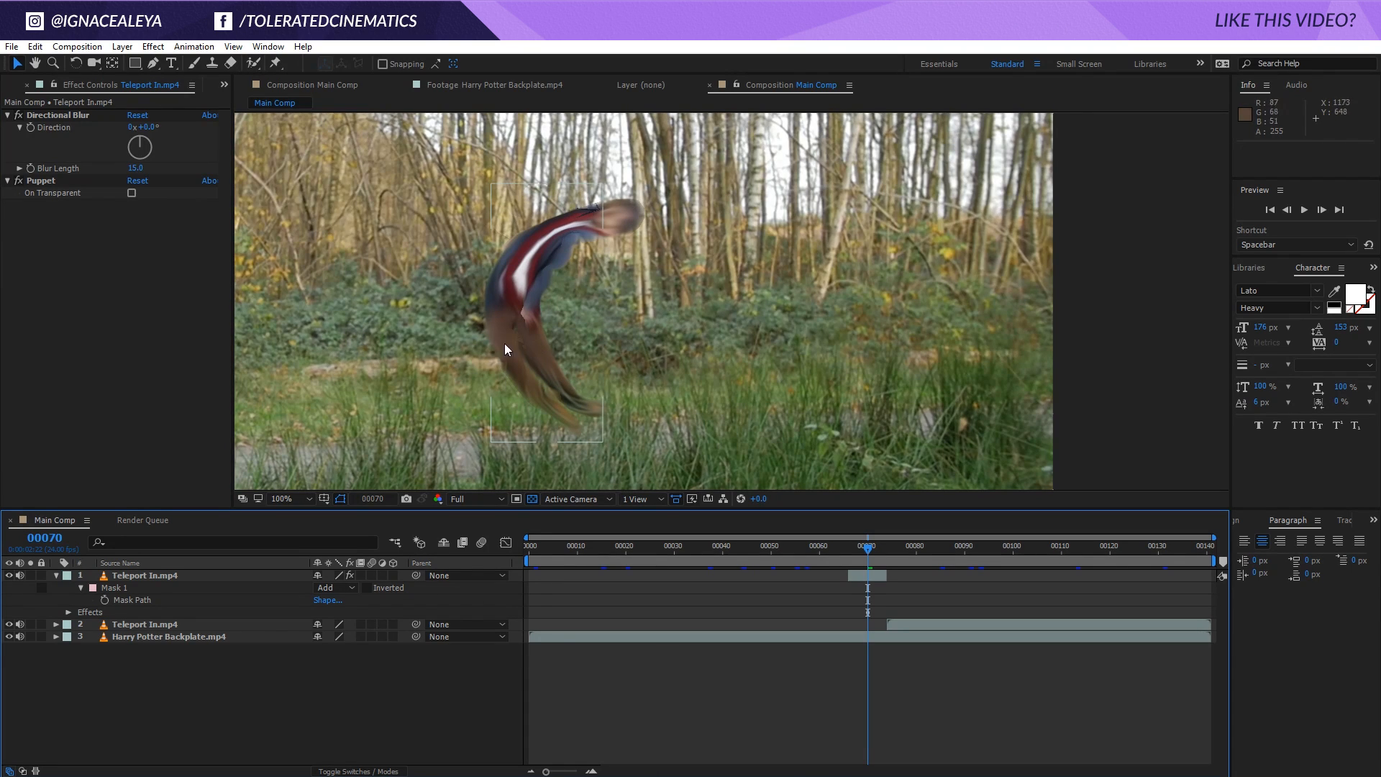
# Move the frozen layer's anchor point beside the warped man's torso, on the side he bends towards, using the Pan Behind tool
pyautogui.click(131, 575)
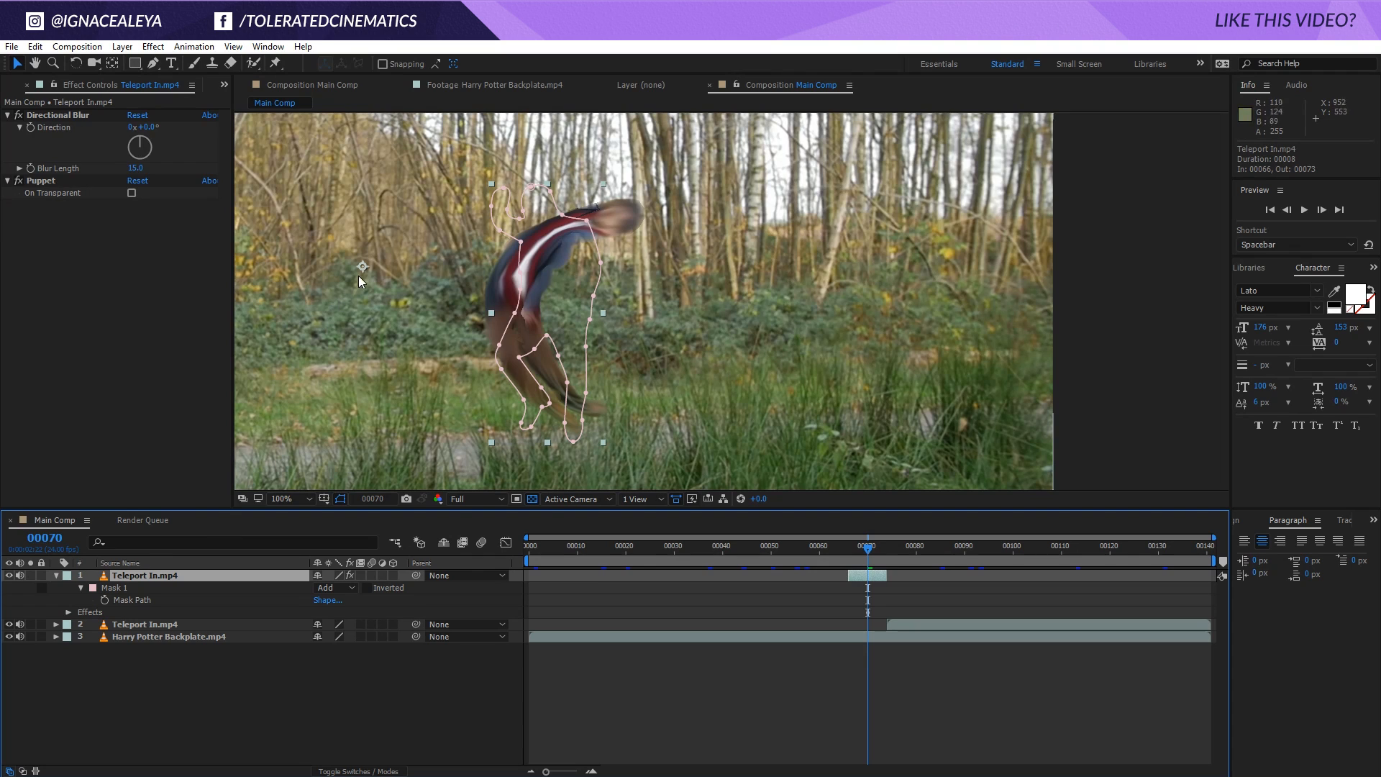
pyautogui.click(113, 64)
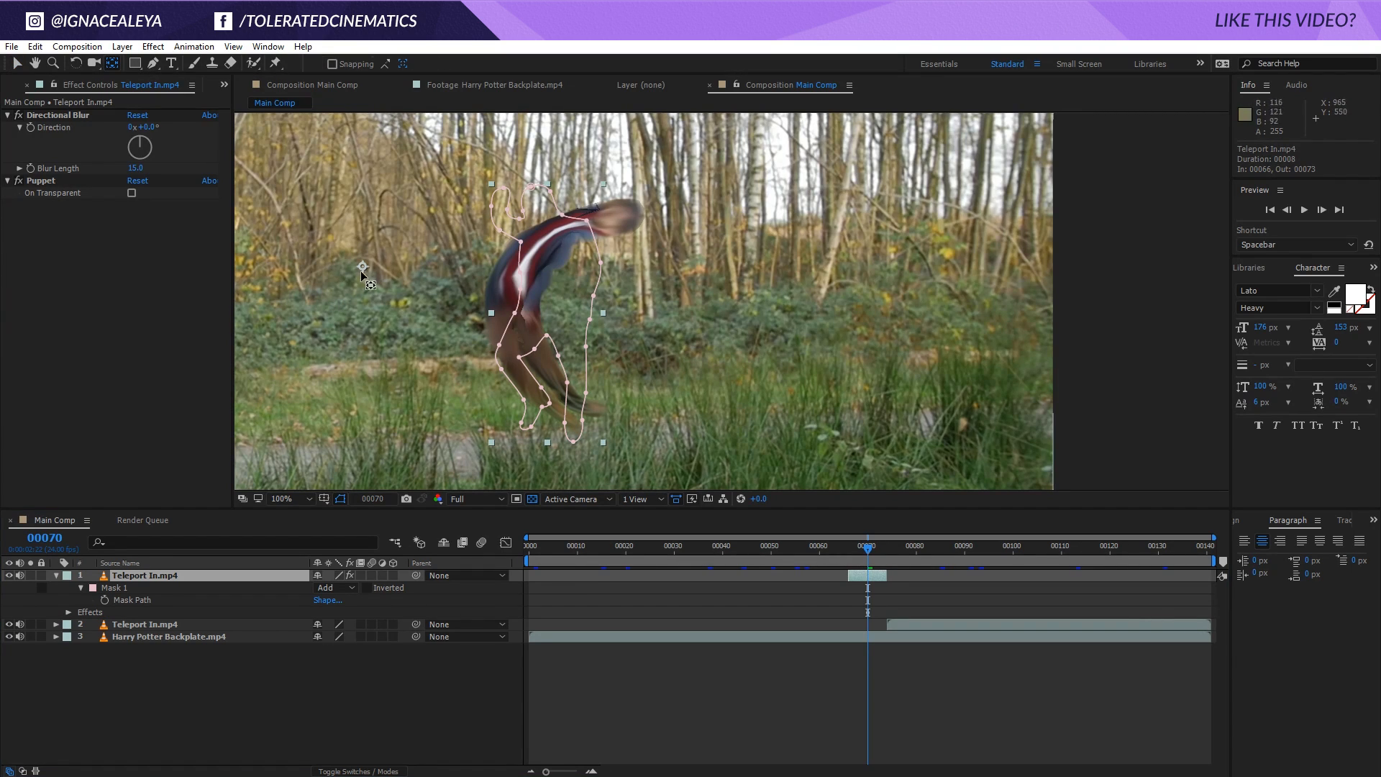
pyautogui.moveTo(361, 266); pyautogui.dragTo(633, 309)
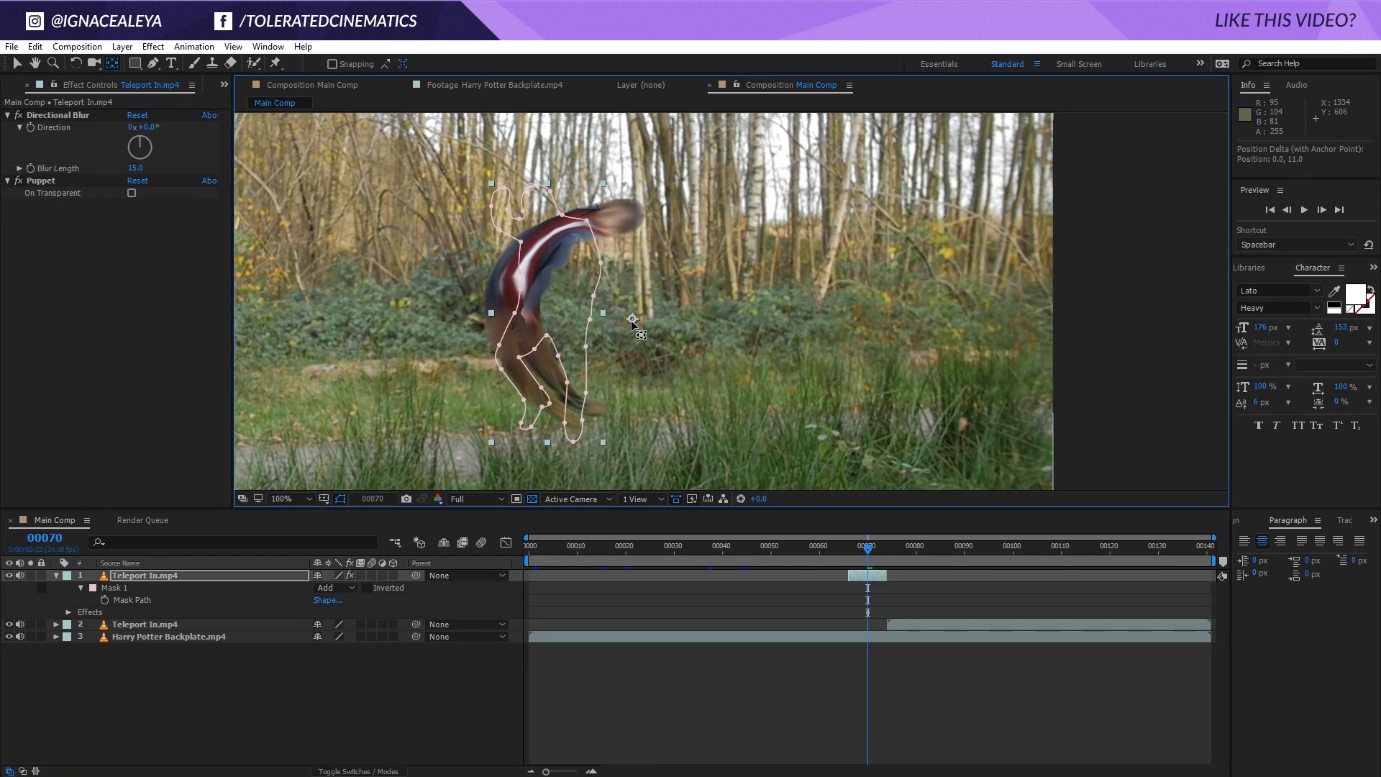
pyautogui.click(628, 581)
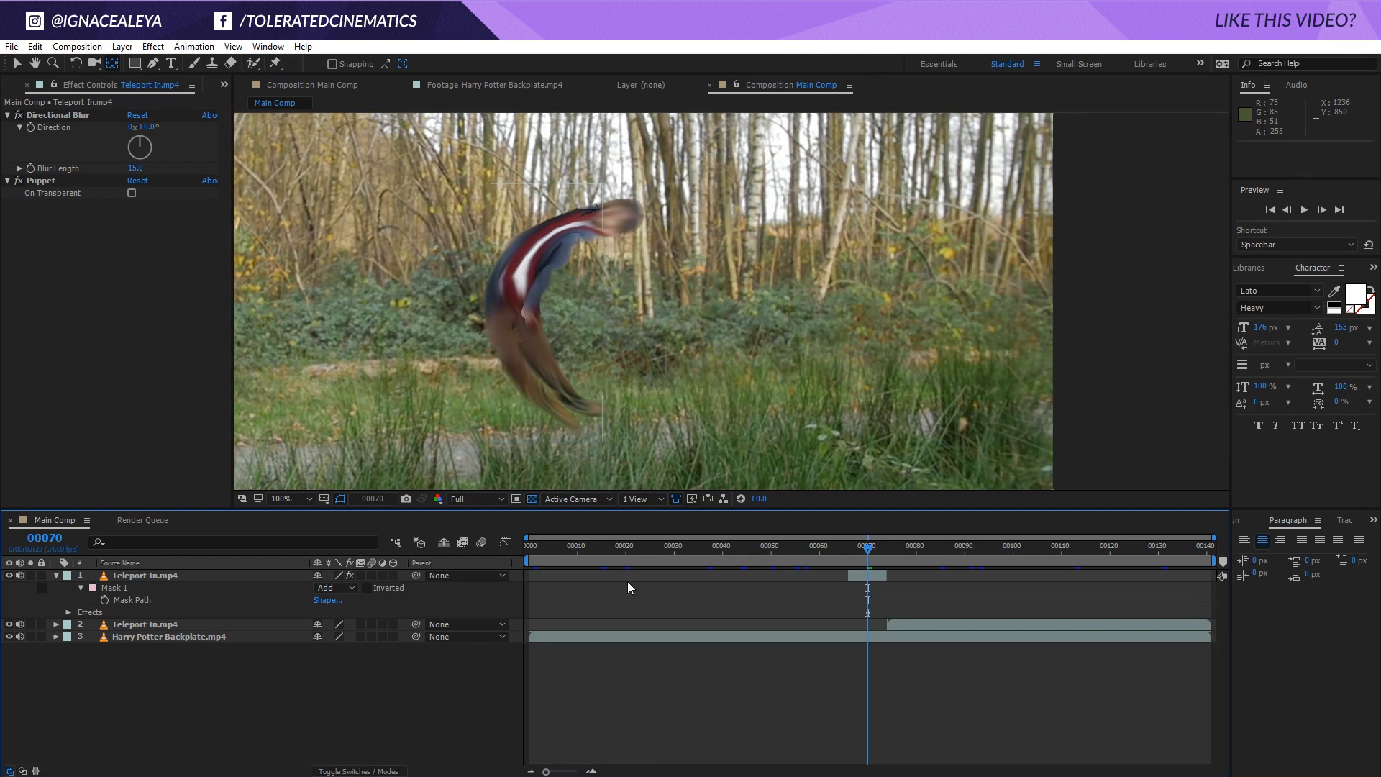
# Reveal the frozen layer's rotation properties, go to its first frame at 66, and make it a 3D layer
pyautogui.click(190, 577)
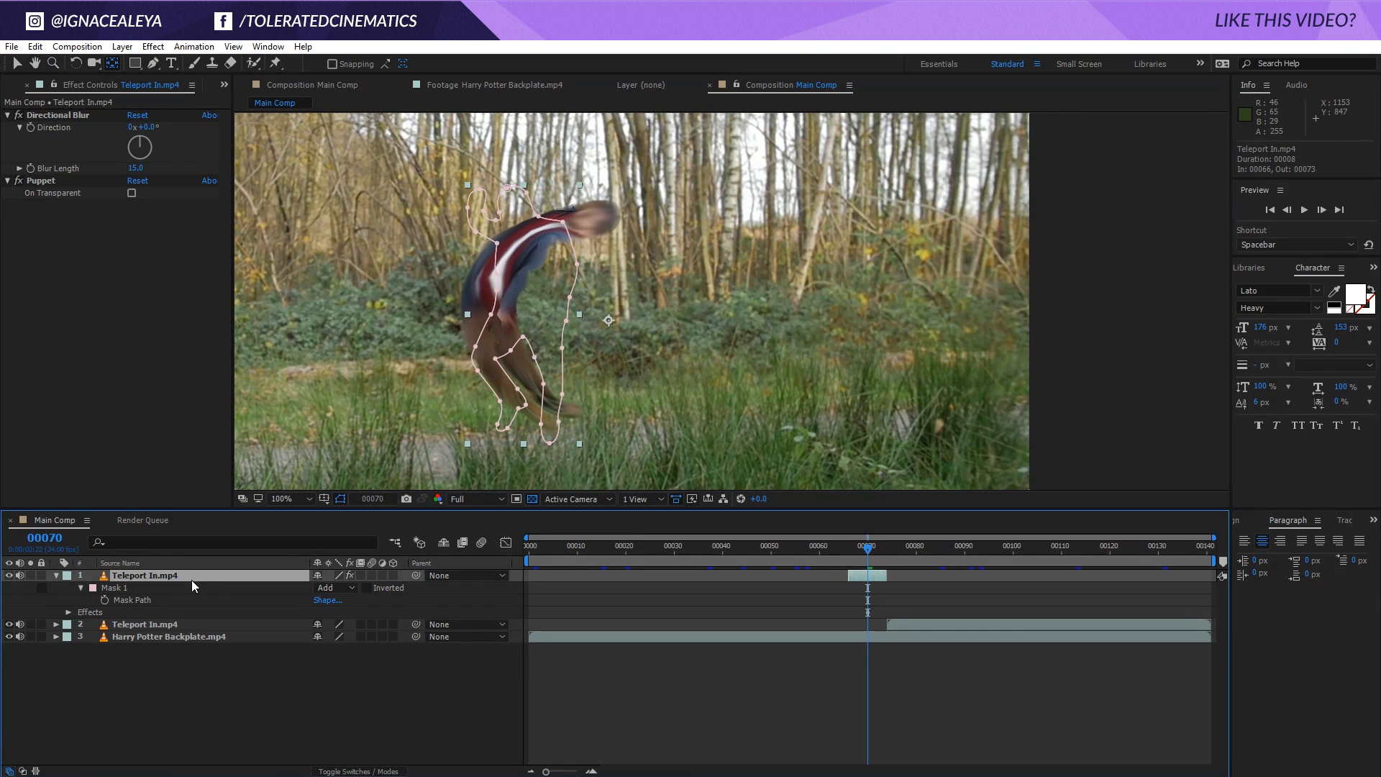
pyautogui.press('r')
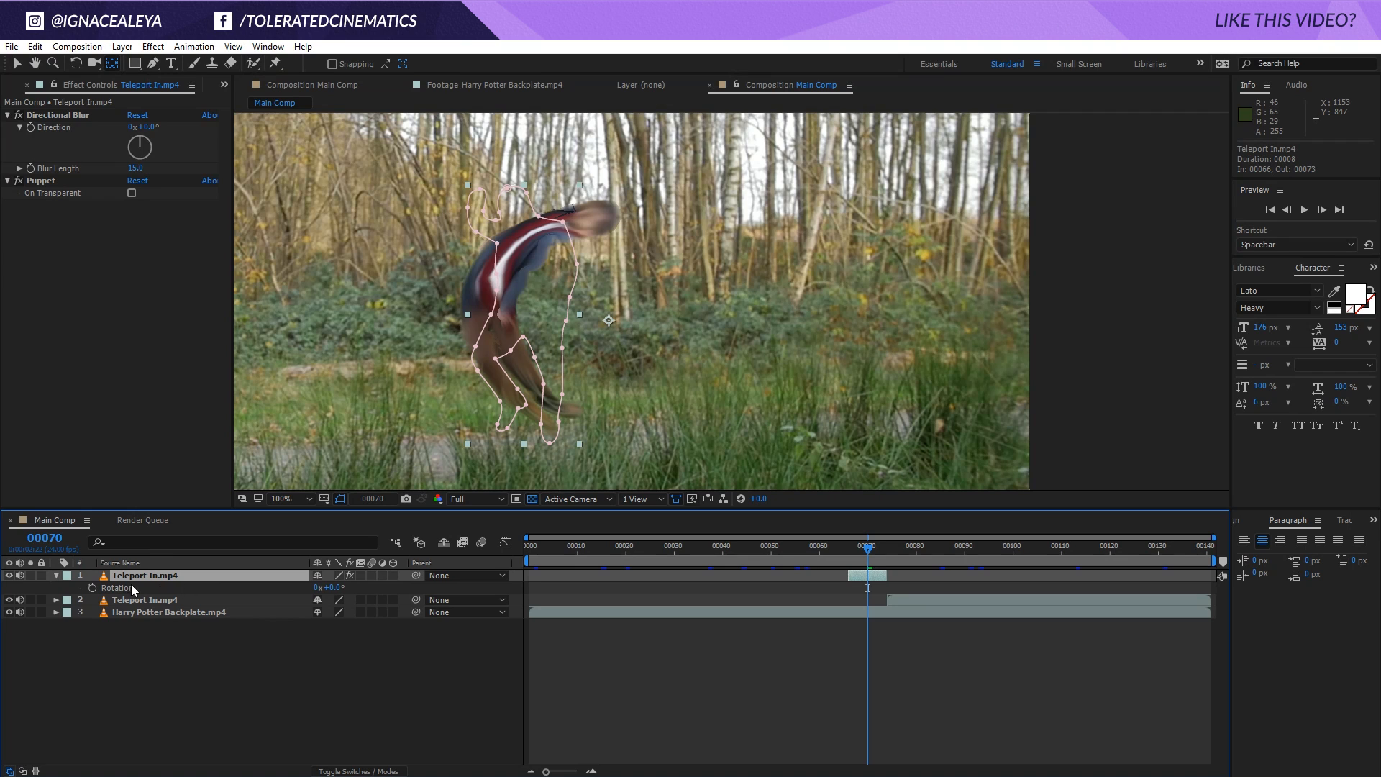
pyautogui.moveTo(862, 551); pyautogui.dragTo(854, 551)
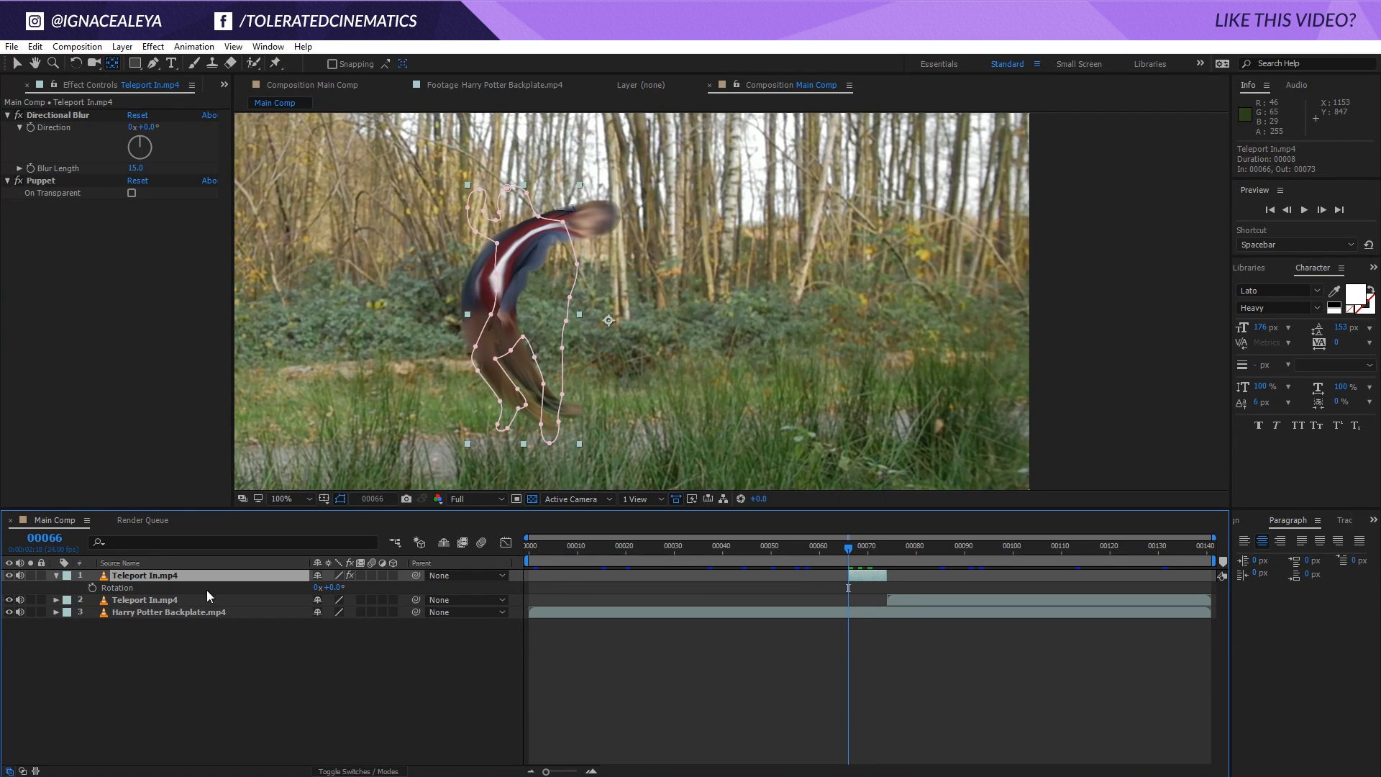
pyautogui.click(393, 576)
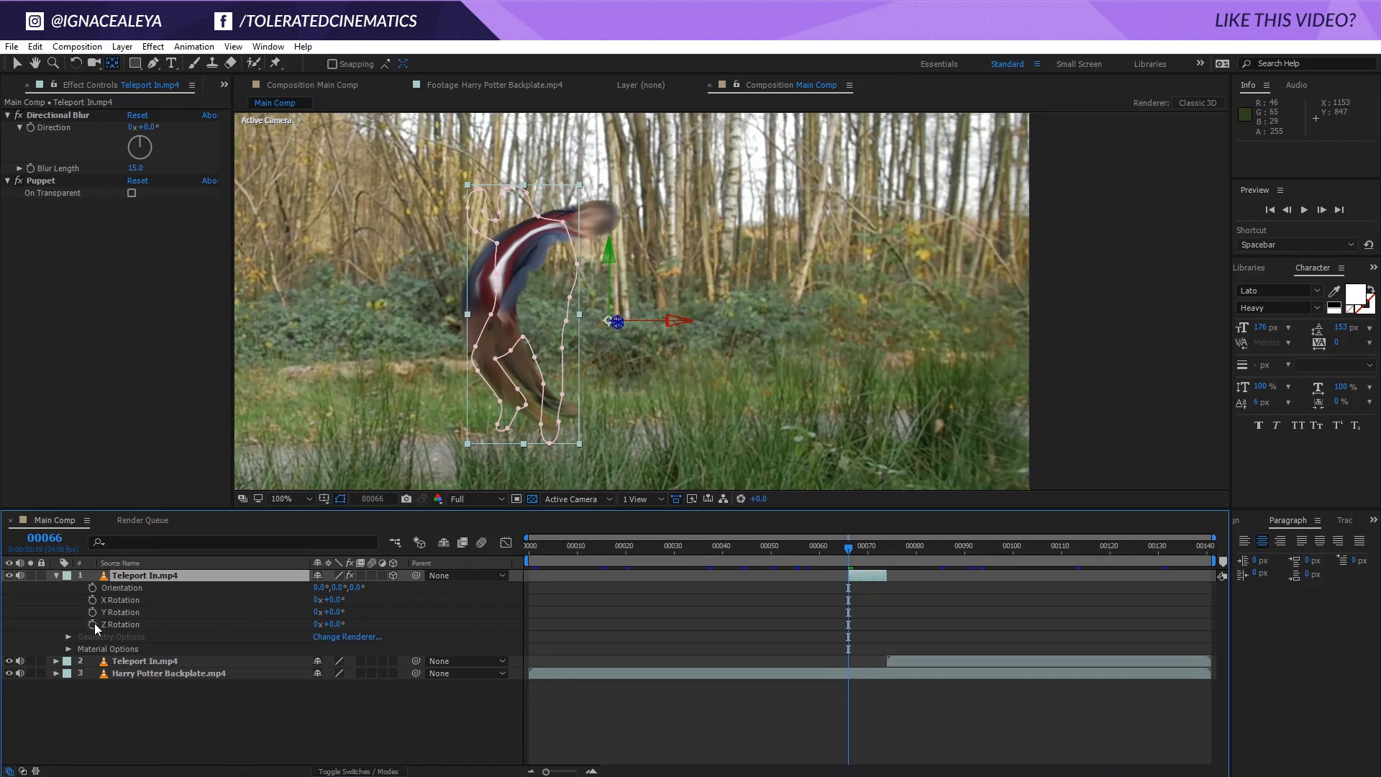
pyautogui.moveTo(331, 624); pyautogui.dragTo(478, 614)
pyautogui.hotkey('ctrl', 'z')
pyautogui.hotkey('ctrl', 'z')
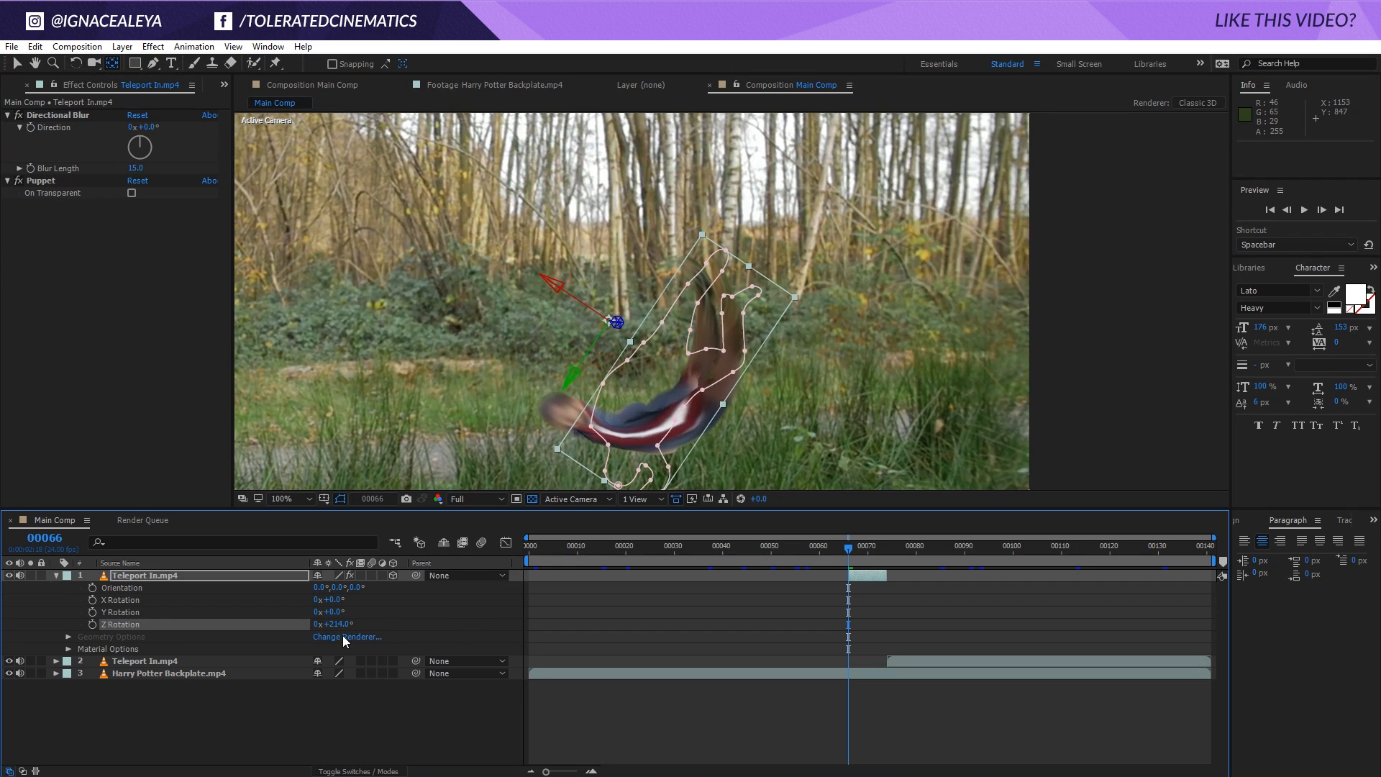
# Keyframe the frozen layer's Z Rotation from 0° at frame 66 to one full turn at frame 73, and preview the spin
pyautogui.click(92, 624)
pyautogui.moveTo(852, 549); pyautogui.dragTo(884, 555)
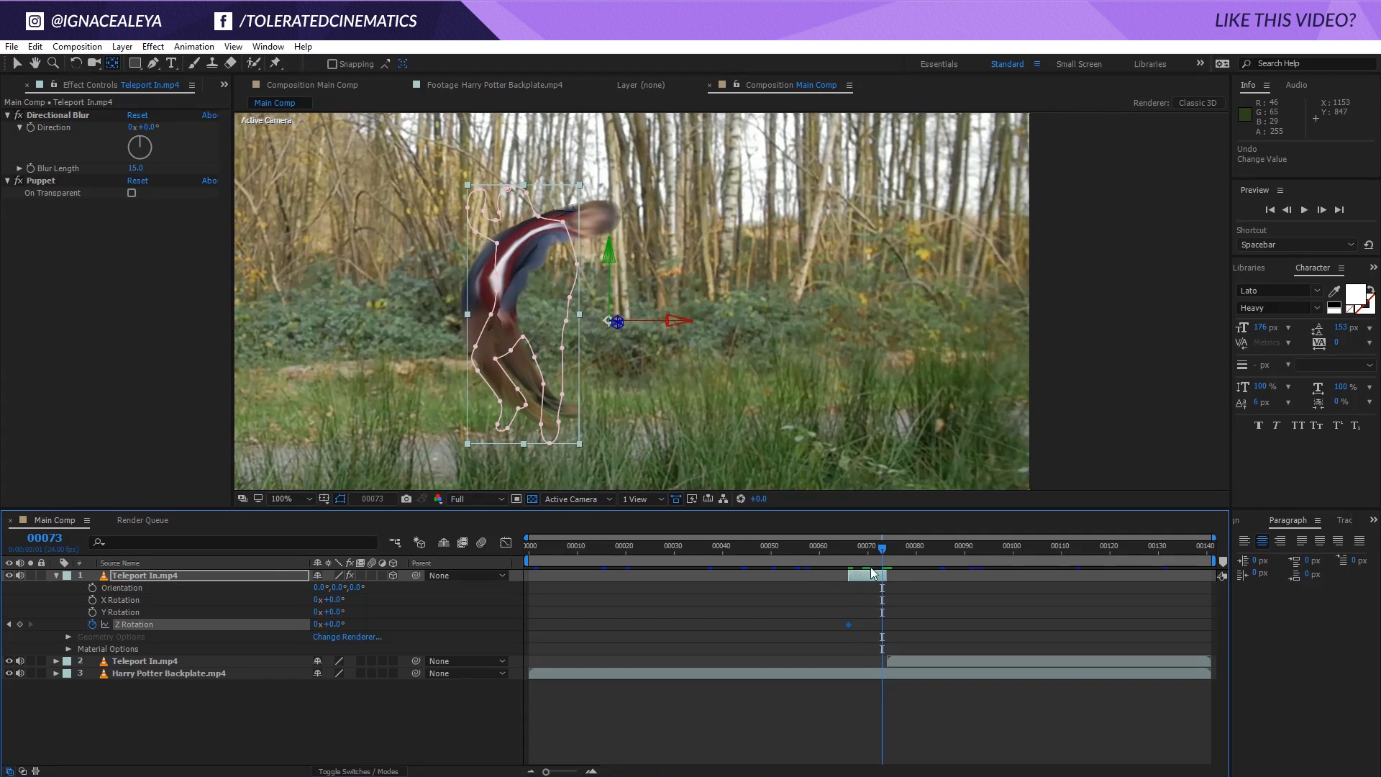
pyautogui.click(879, 576)
pyautogui.click(317, 625)
pyautogui.write('1')
pyautogui.press('Return')
pyautogui.moveTo(843, 544); pyautogui.dragTo(883, 557)
pyautogui.press('space')
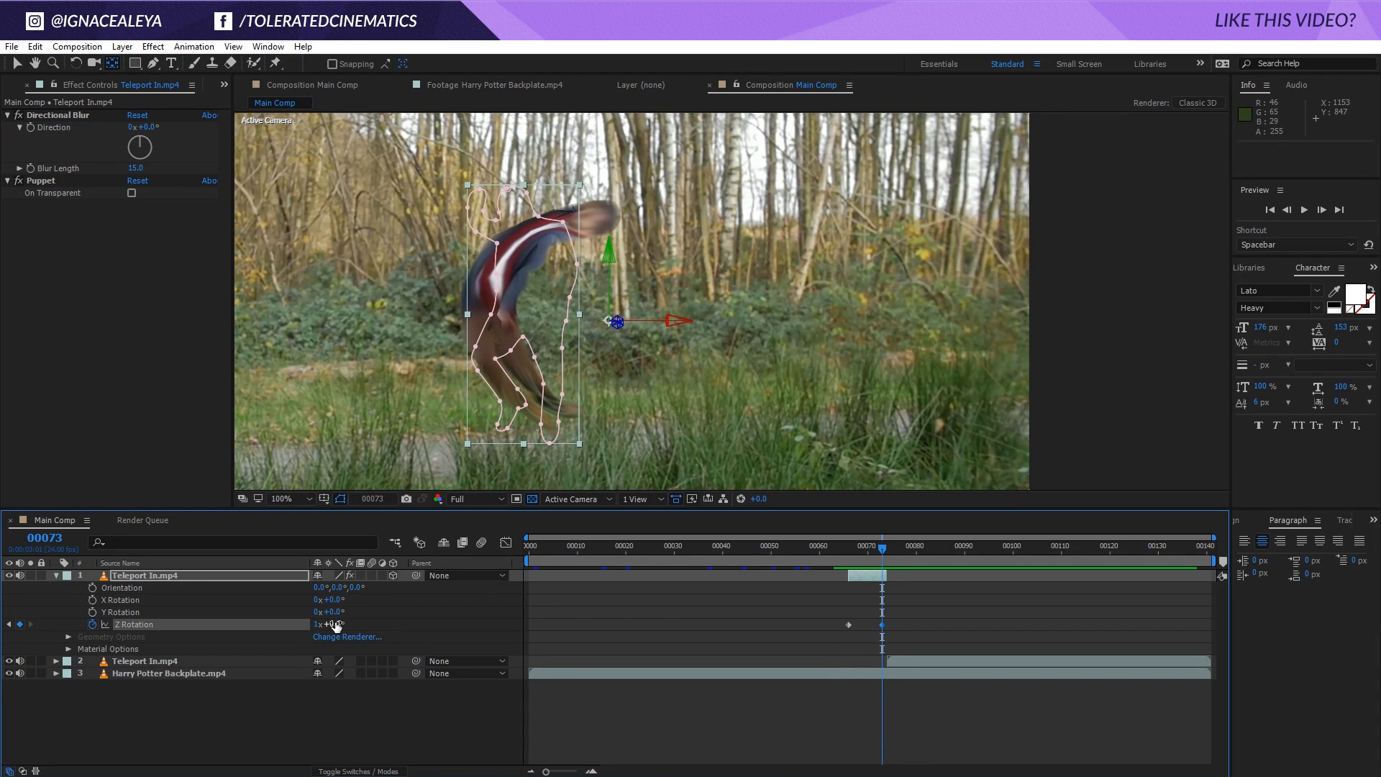
# At frame 73, set Z Rotation to 1x+294° and reposition the warped man at about 1374, 592 to match the following clip
pyautogui.moveTo(336, 626); pyautogui.dragTo(404, 623)
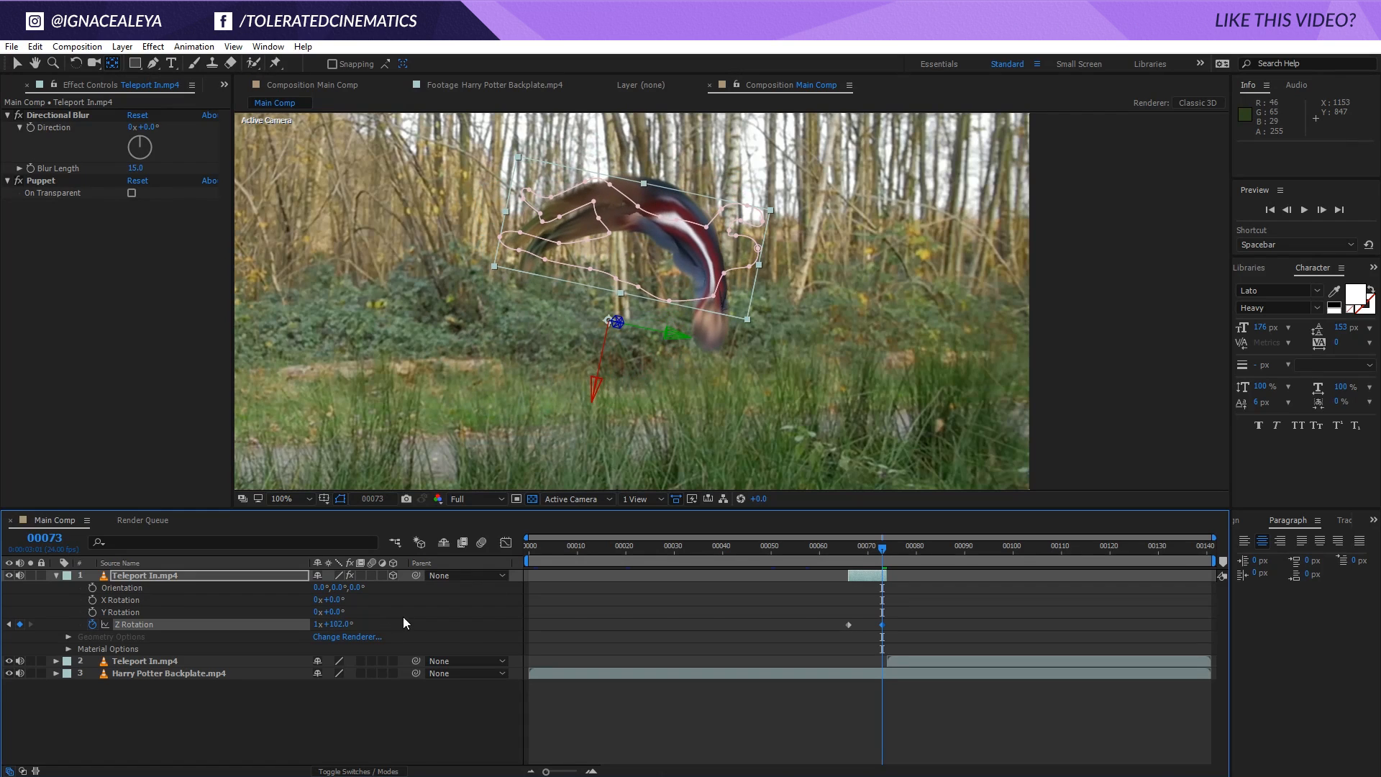
pyautogui.moveTo(882, 548); pyautogui.dragTo(882, 548)
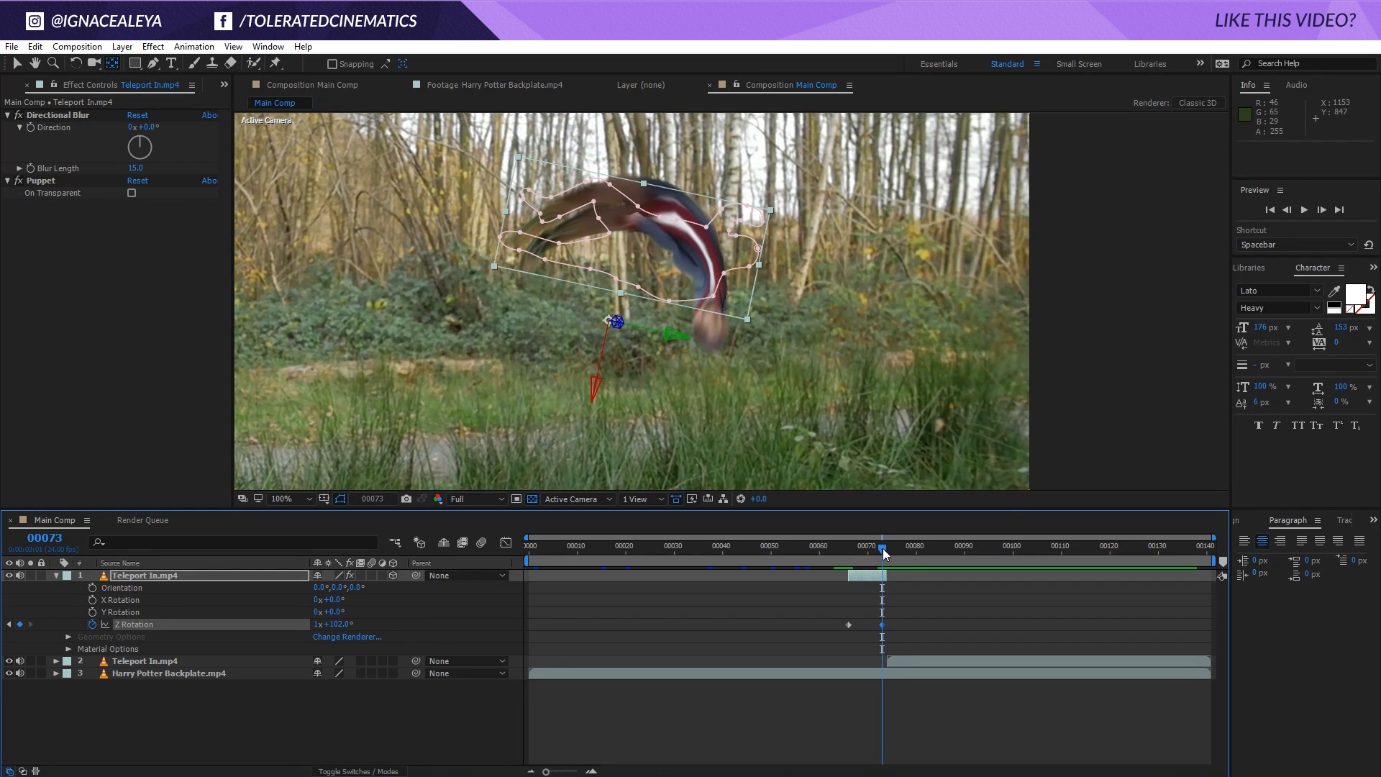
pyautogui.click(859, 574)
pyautogui.press('v')
pyautogui.moveTo(672, 265); pyautogui.dragTo(565, 265)
pyautogui.moveTo(882, 548)
pyautogui.mouseDown()
pyautogui.moveTo(863, 548)
pyautogui.moveTo(883, 551)
pyautogui.mouseUp()
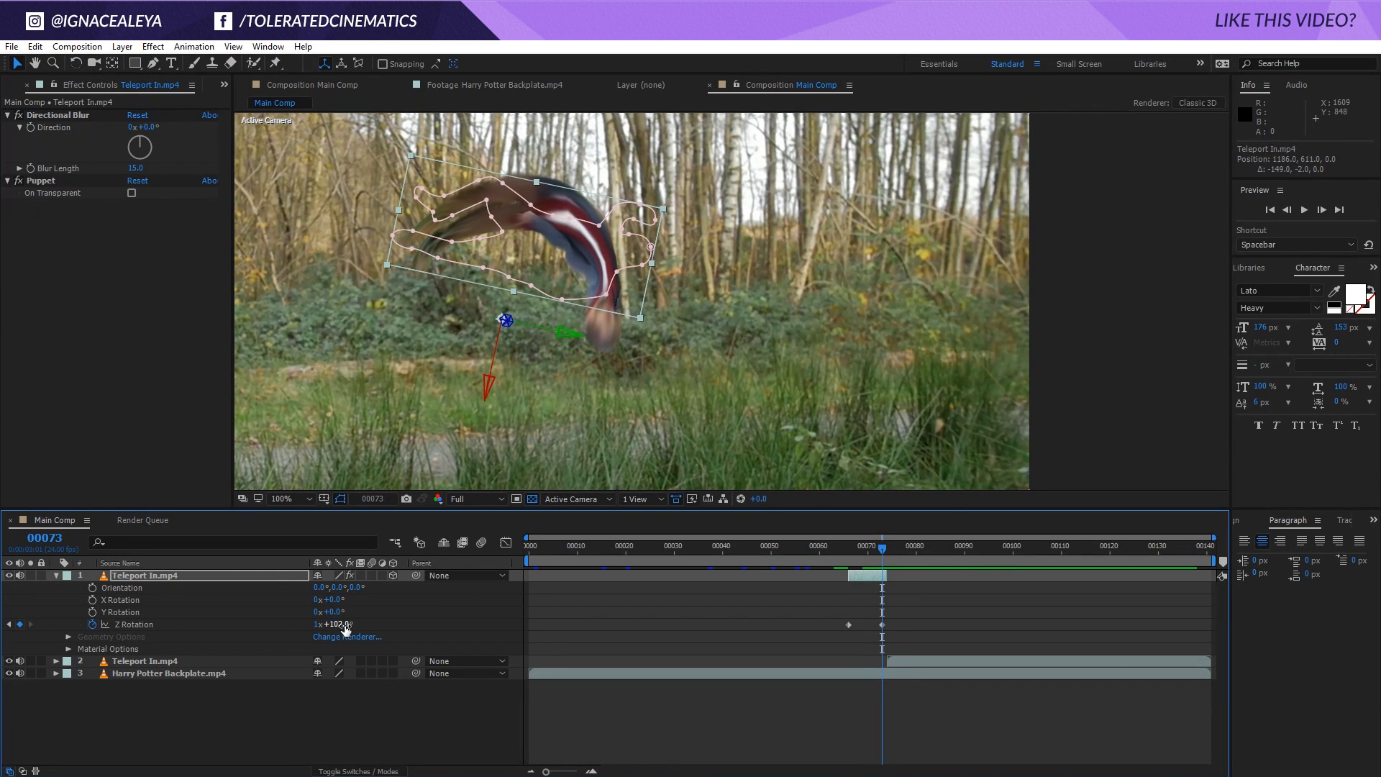
pyautogui.moveTo(344, 625); pyautogui.dragTo(518, 658)
pyautogui.moveTo(465, 397); pyautogui.dragTo(599, 367)
pyautogui.moveTo(882, 549)
pyautogui.mouseDown()
pyautogui.moveTo(897, 548)
pyautogui.moveTo(865, 545)
pyautogui.moveTo(897, 548)
pyautogui.moveTo(882, 548)
pyautogui.mouseUp()
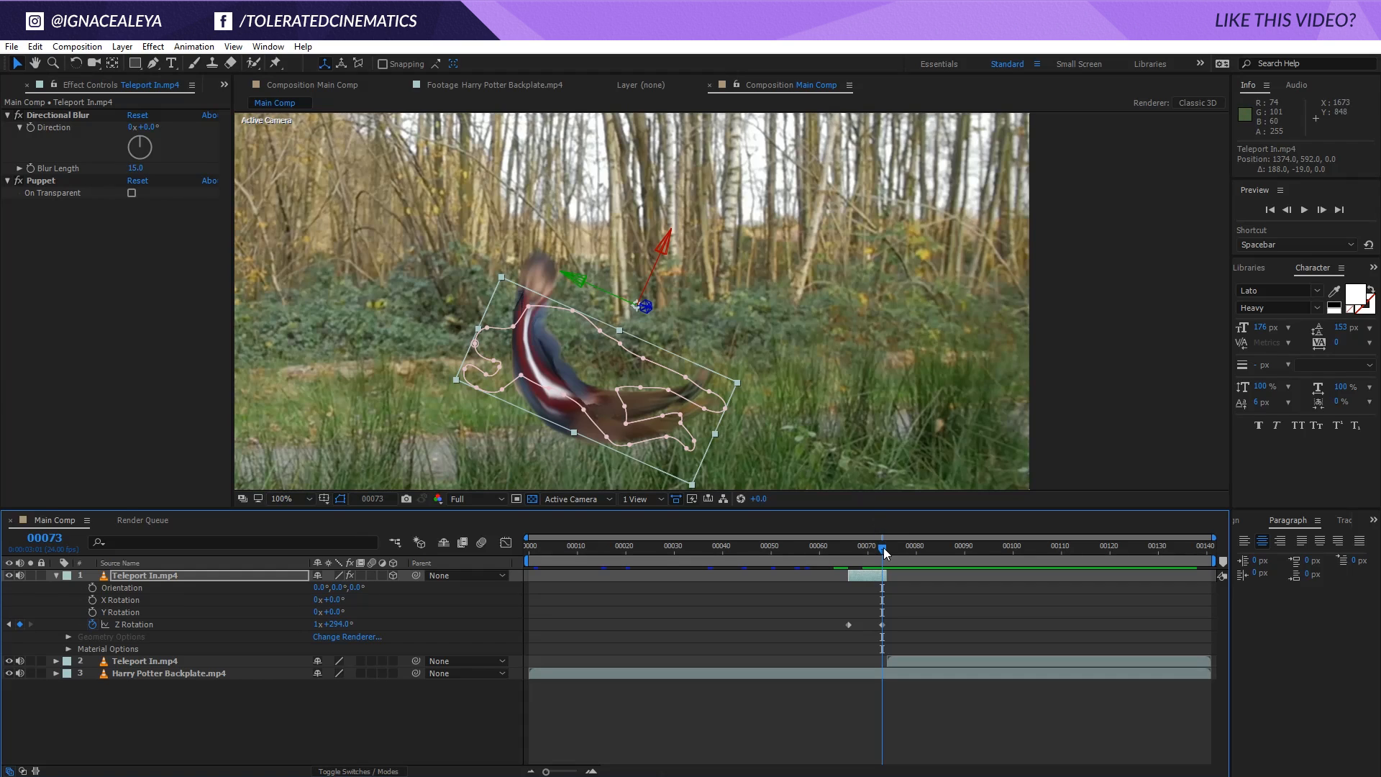
pyautogui.moveTo(883, 547); pyautogui.dragTo(892, 547)
pyautogui.press('space')
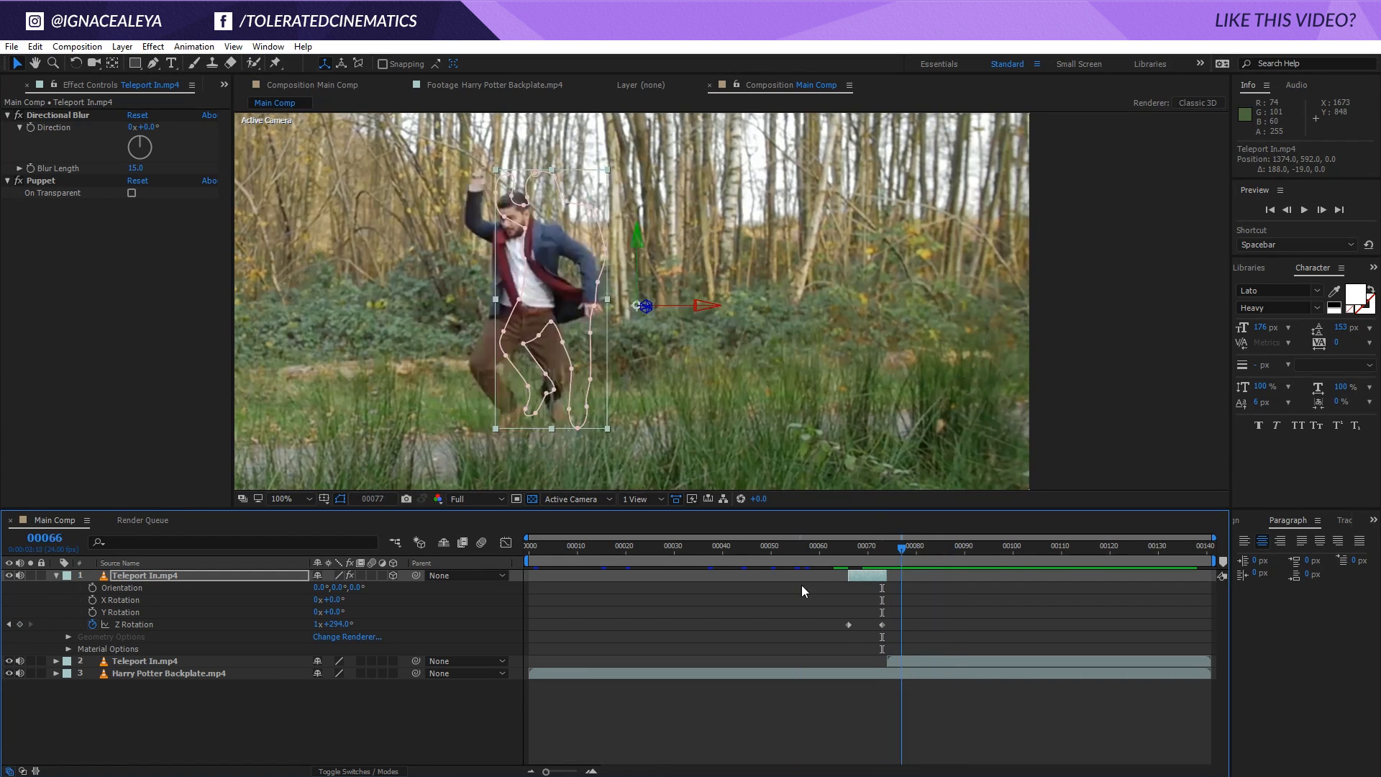
# Set the starting Z Rotation keyframe at frame 66 to 271° and play back the spin from frame 60
pyautogui.click(849, 549)
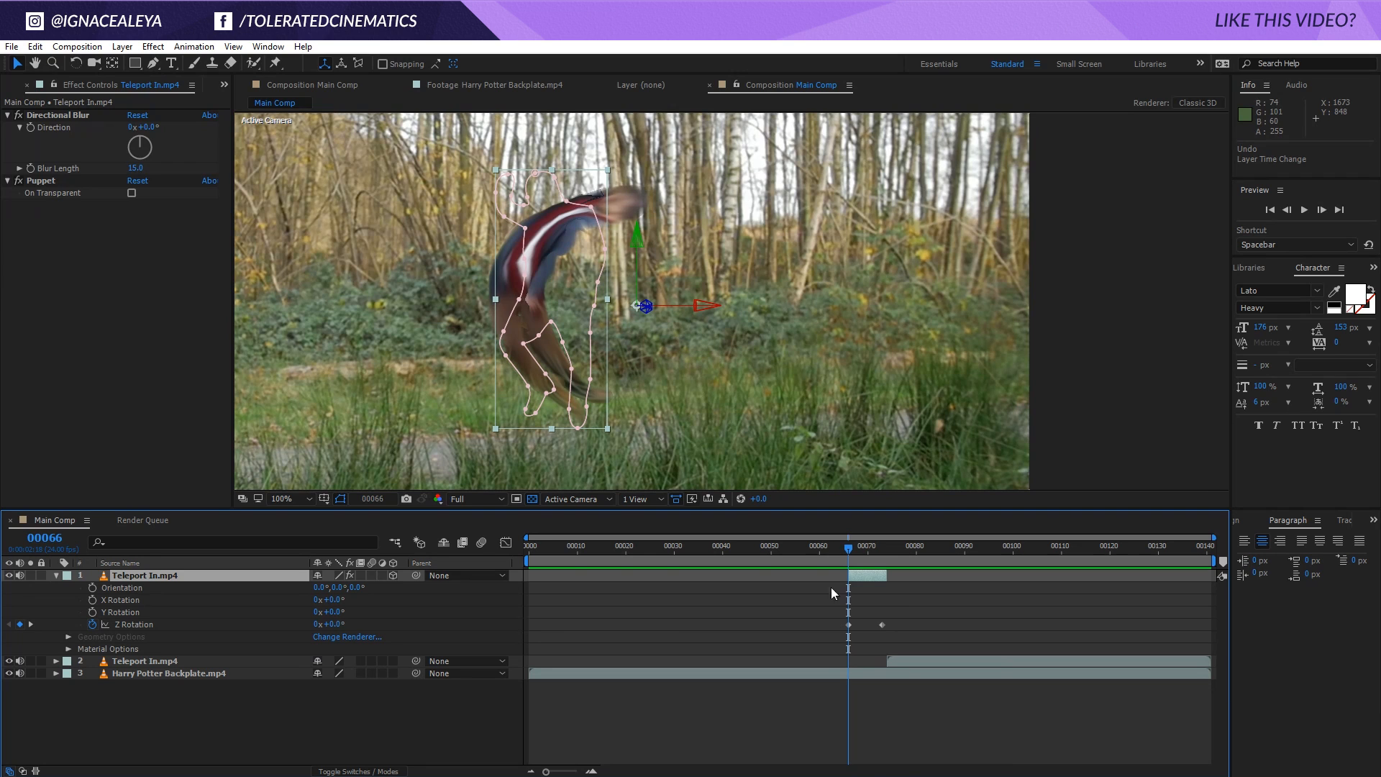
pyautogui.click(882, 560)
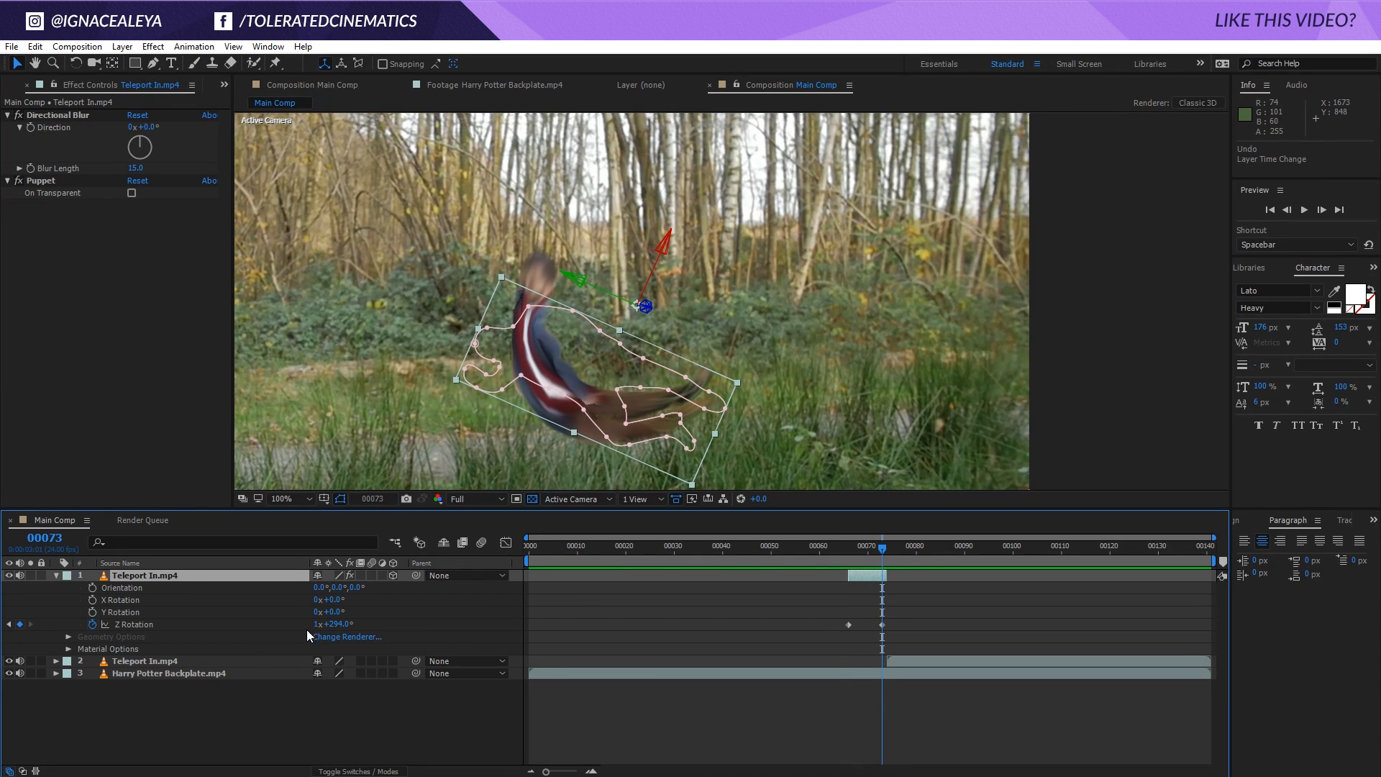
pyautogui.click(850, 549)
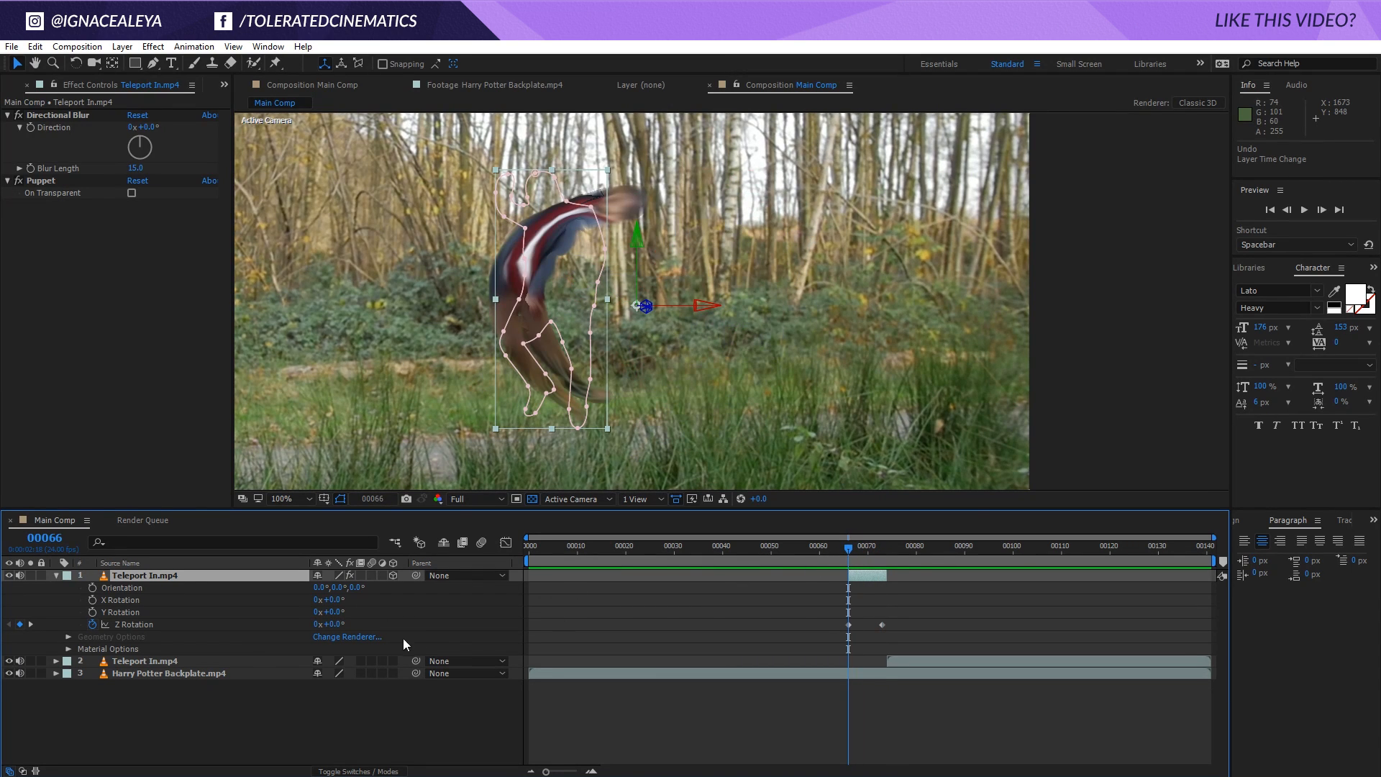
pyautogui.moveTo(339, 624); pyautogui.dragTo(564, 610)
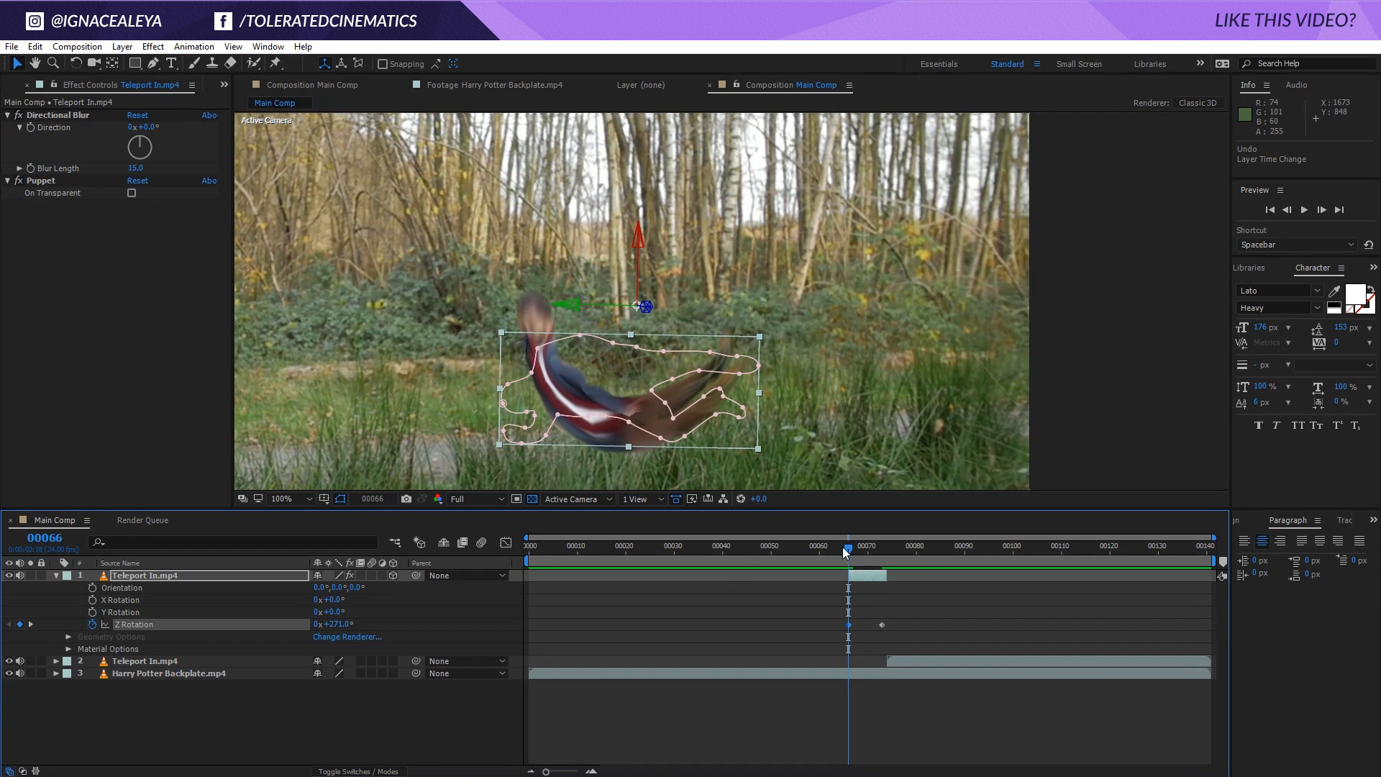
pyautogui.moveTo(843, 547)
pyautogui.mouseDown()
pyautogui.moveTo(869, 551)
pyautogui.moveTo(820, 550)
pyautogui.mouseUp()
pyautogui.press('space')
pyautogui.press('space')
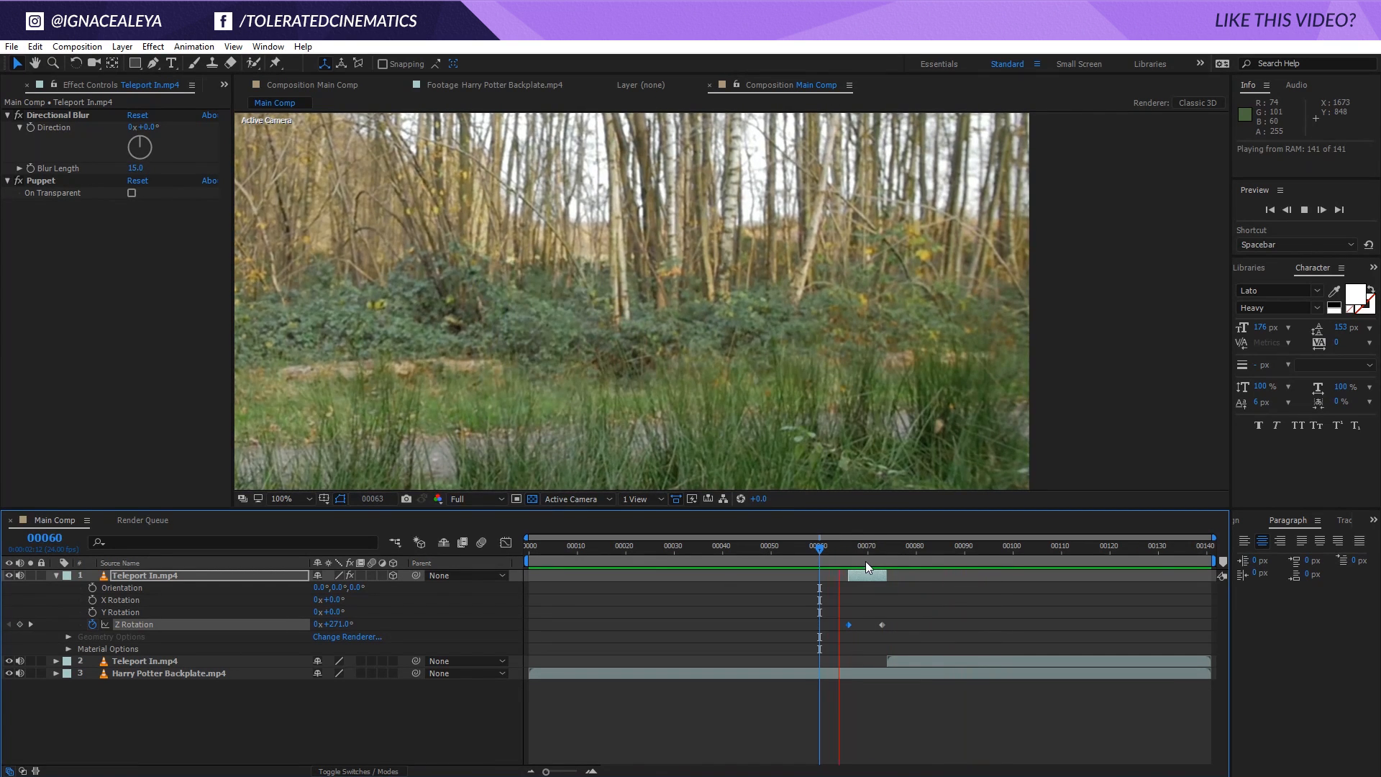
pyautogui.press('space')
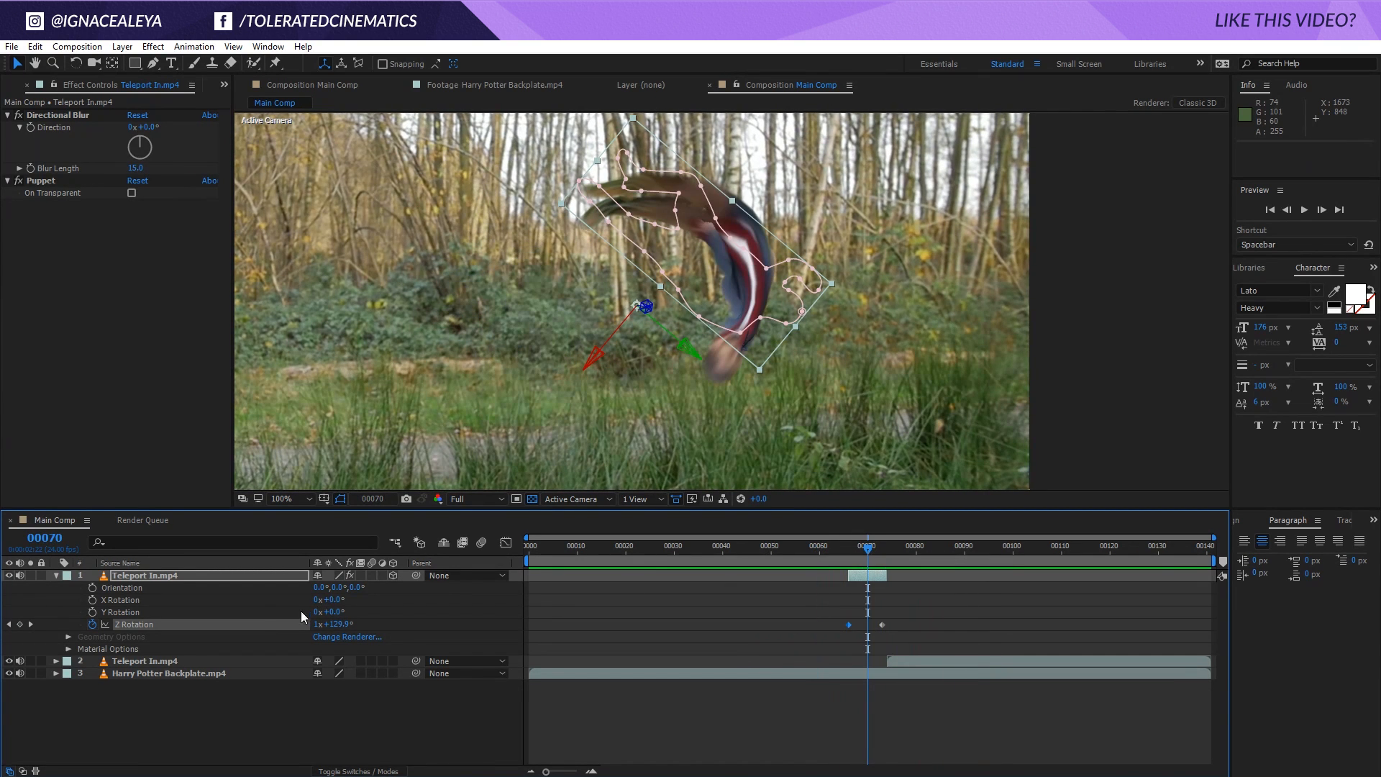
# Enable motion blur on the frozen Teleport In layer and for the whole Main Comp, leaving nothing selected
pyautogui.click(370, 576)
pyautogui.click(357, 771)
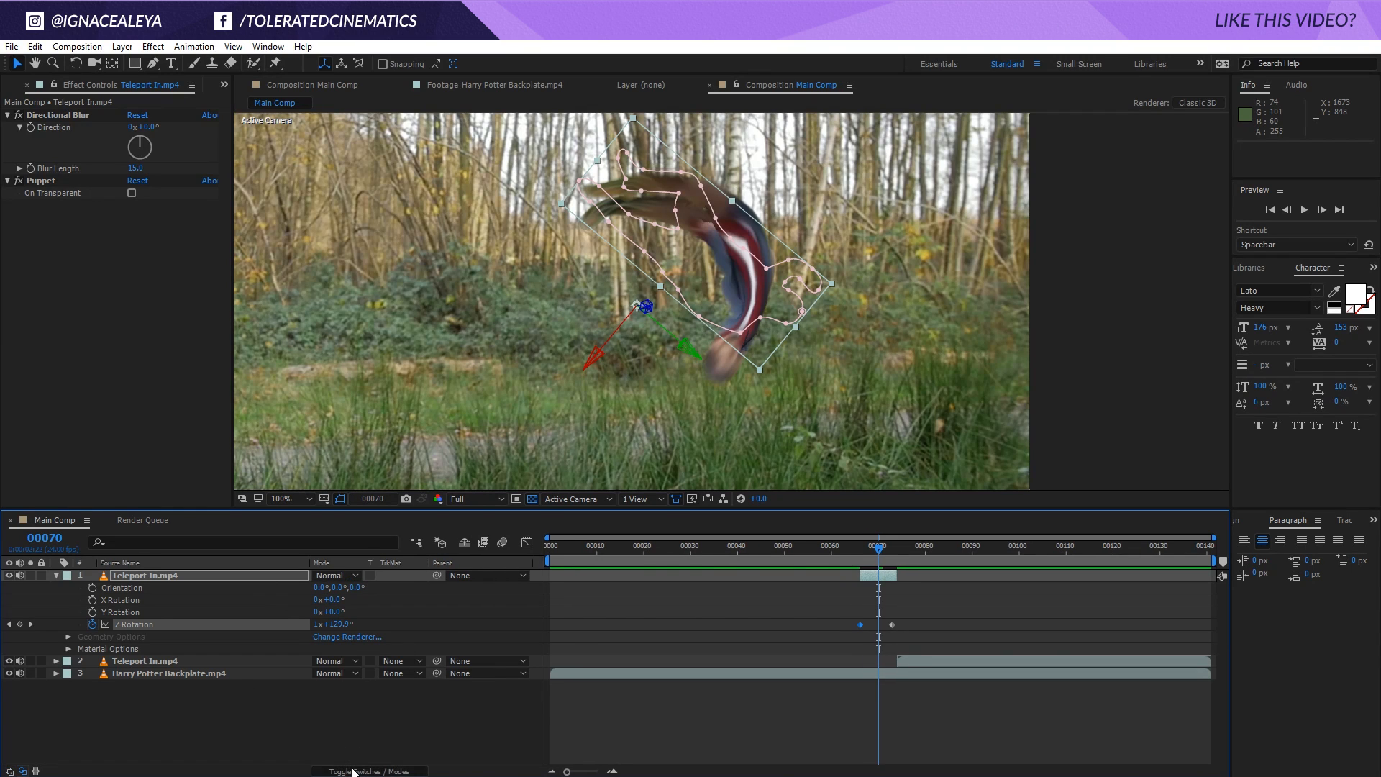
pyautogui.click(357, 771)
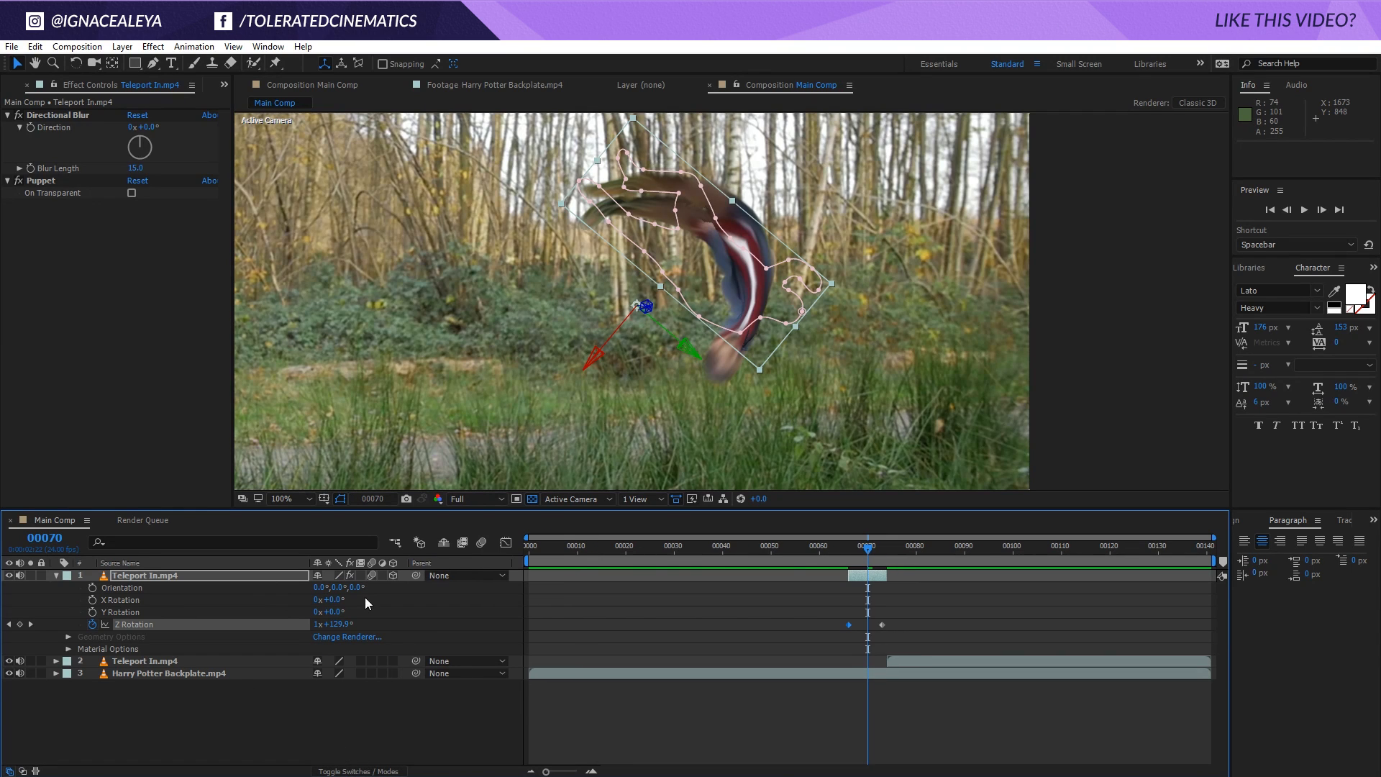
pyautogui.click(483, 543)
pyautogui.click(752, 631)
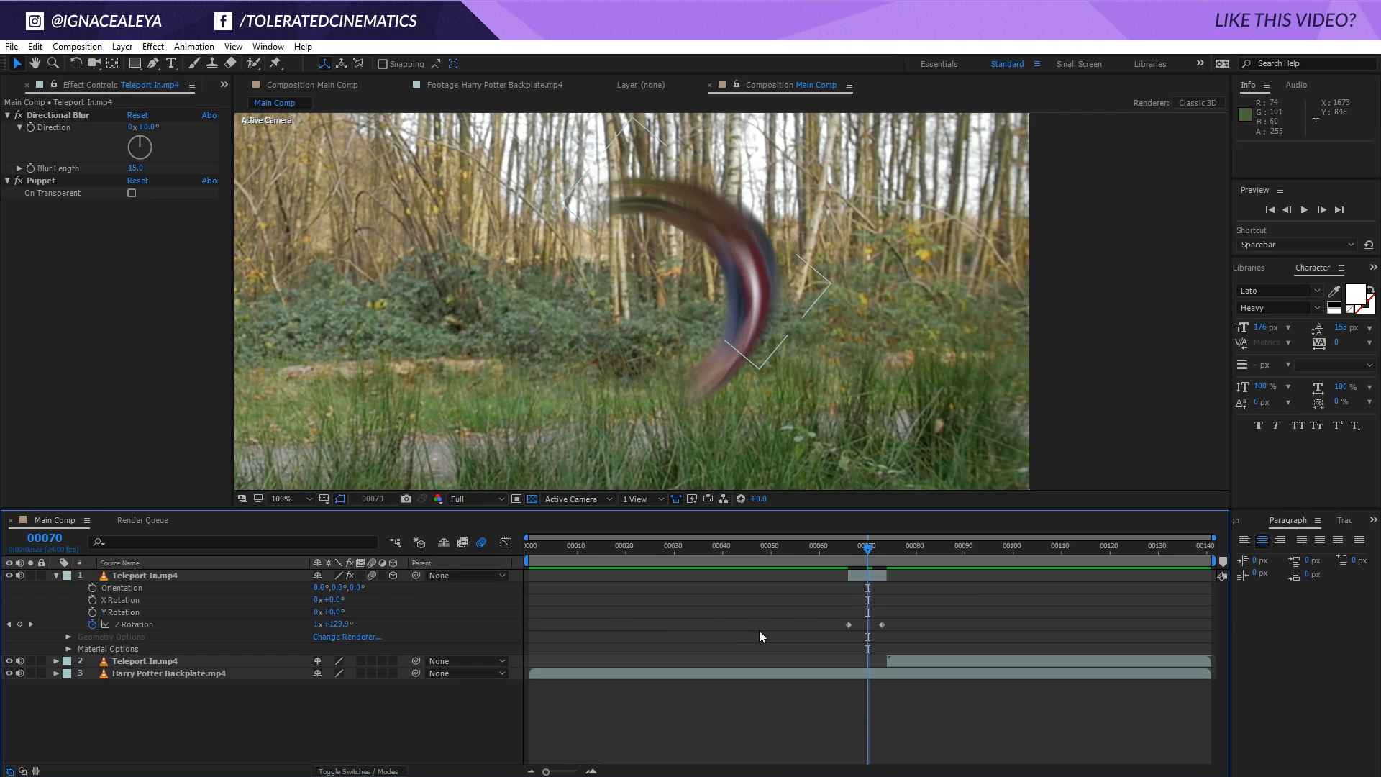
# Raise the motion blur shutter angle to 285° in the advanced composition settings of Main Comp
pyautogui.rightClick(712, 624)
pyautogui.click(751, 653)
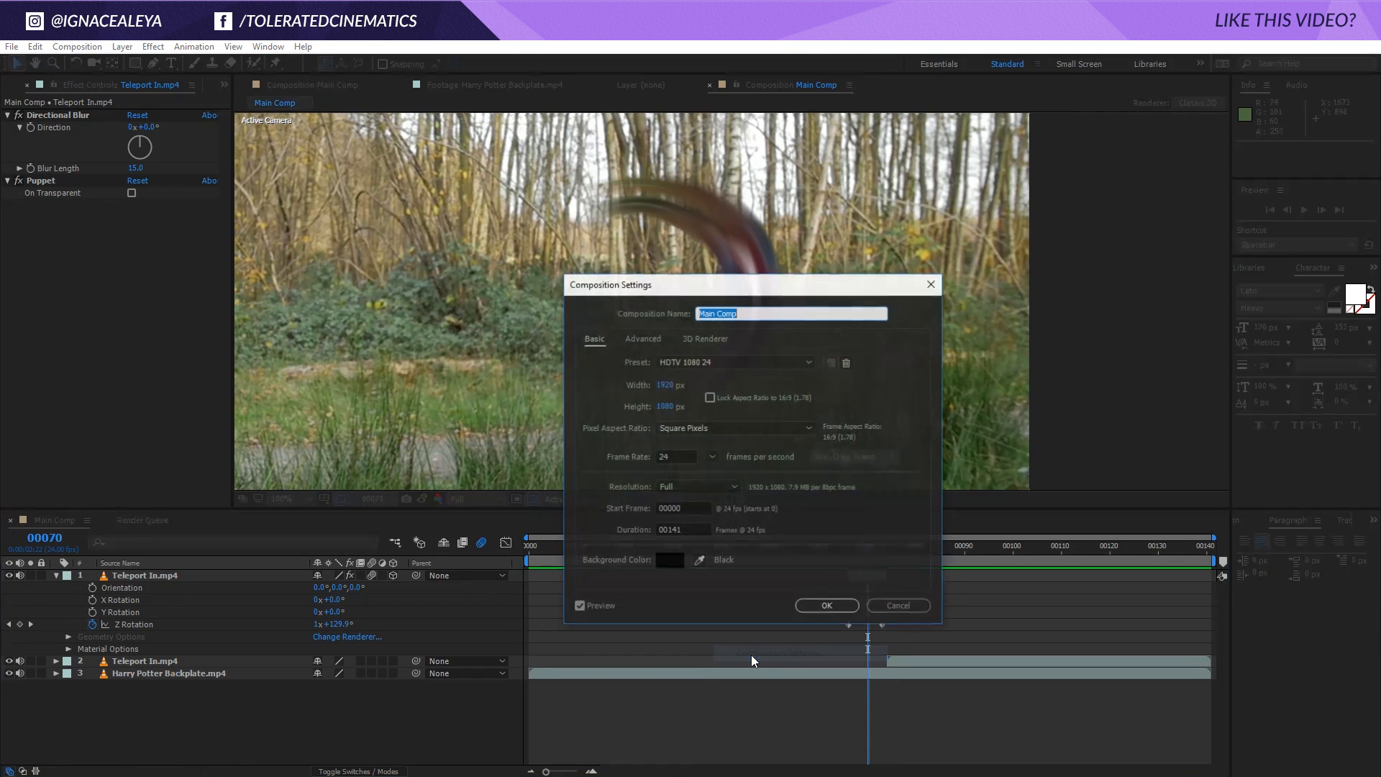
pyautogui.click(643, 338)
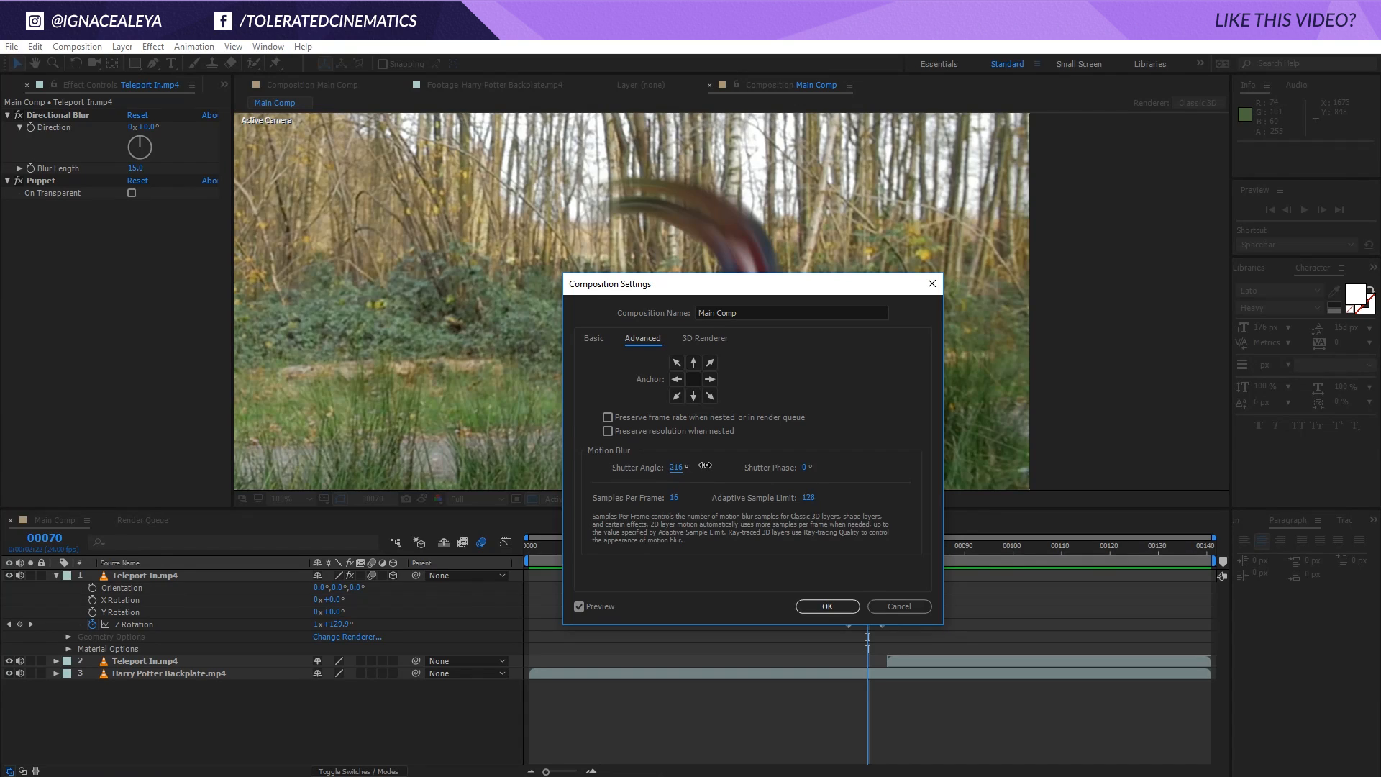
pyautogui.moveTo(735, 466); pyautogui.dragTo(755, 468)
pyautogui.moveTo(745, 290); pyautogui.dragTo(1051, 310)
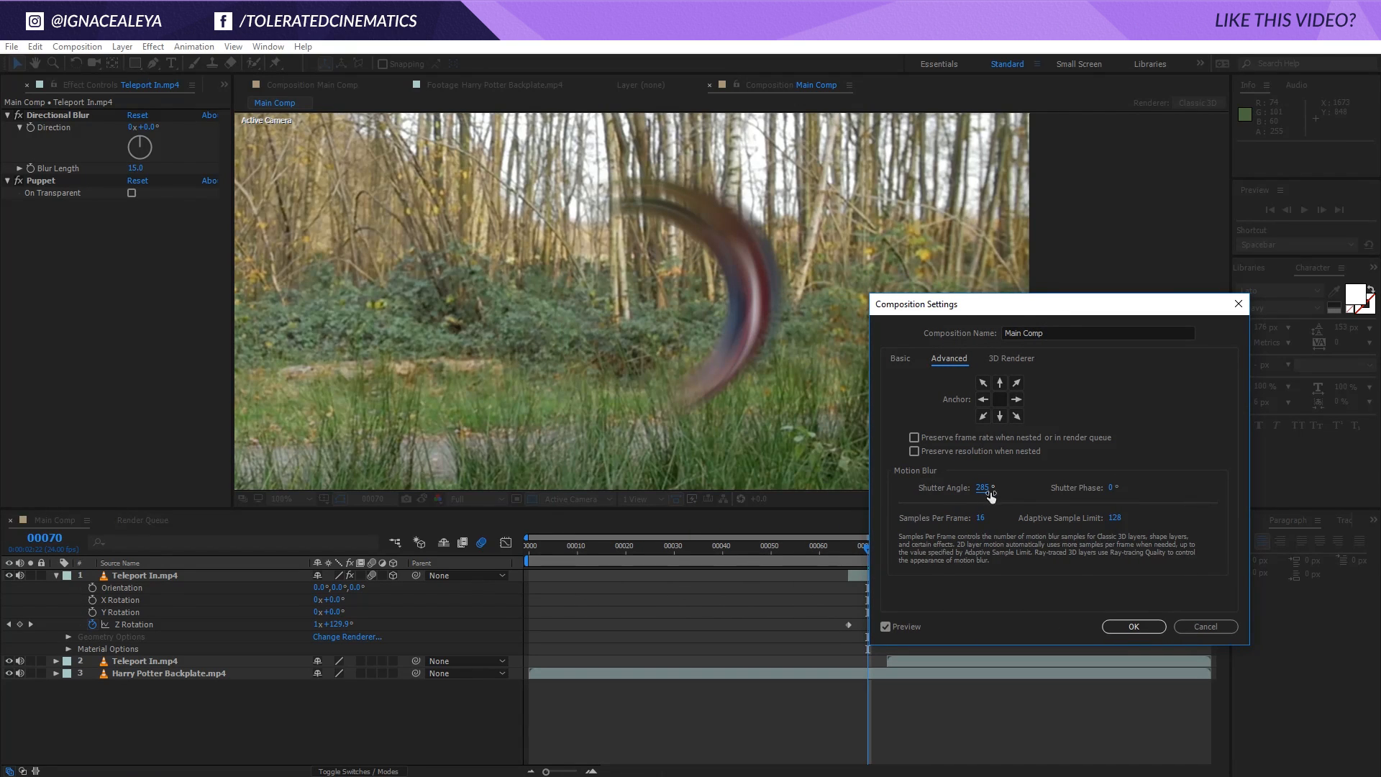
pyautogui.click(1149, 629)
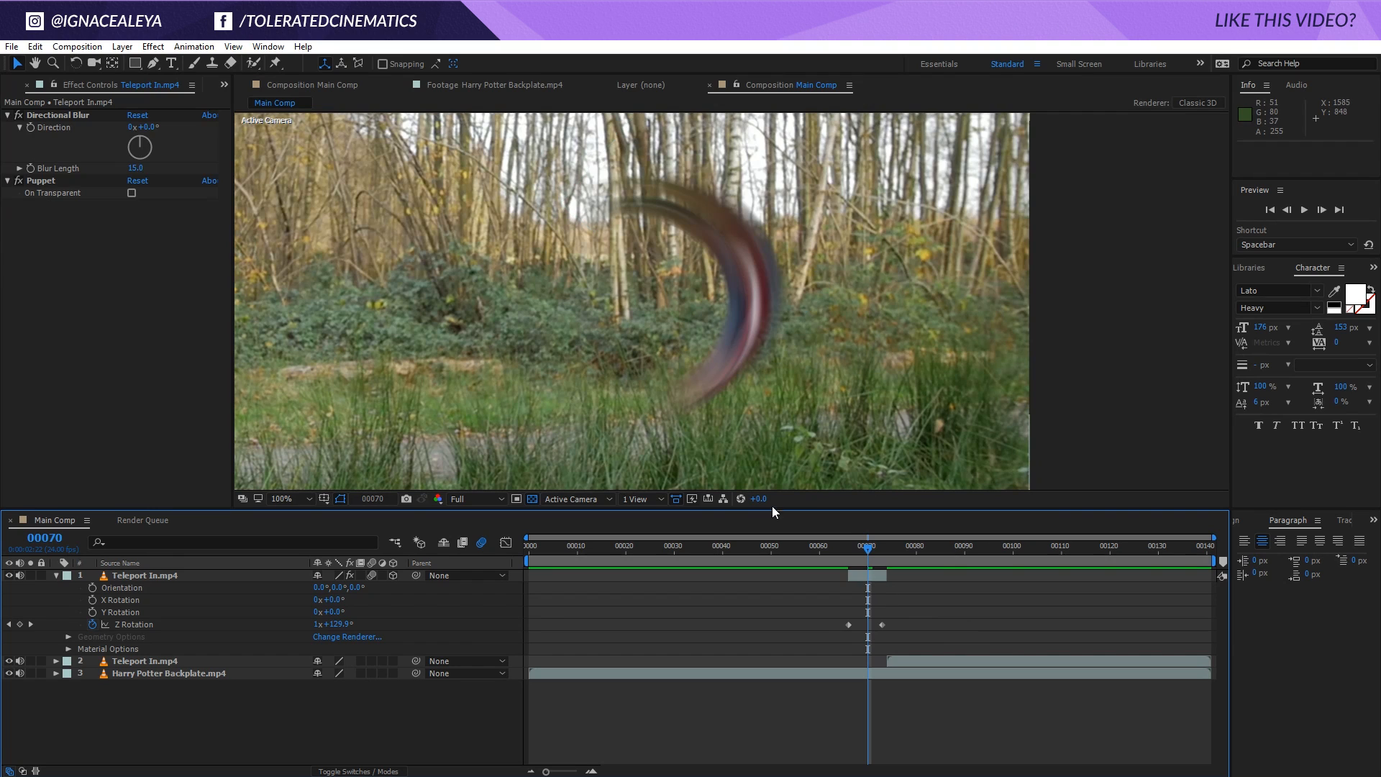
# Duplicate the frozen Teleport In layer and rotate the copy in 3D to an orientation of about 248°, 48°, 67°
pyautogui.click(171, 577)
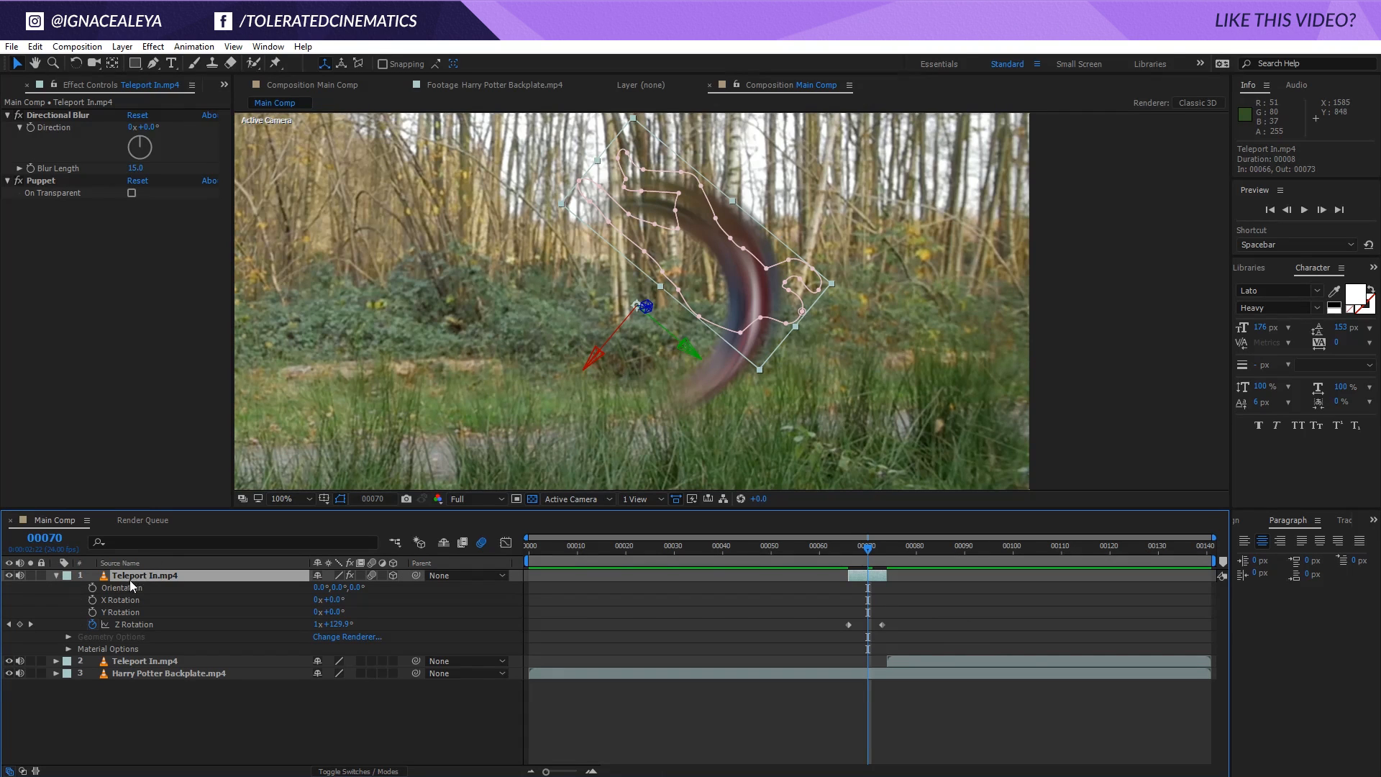
pyautogui.hotkey('ctrl', 'd')
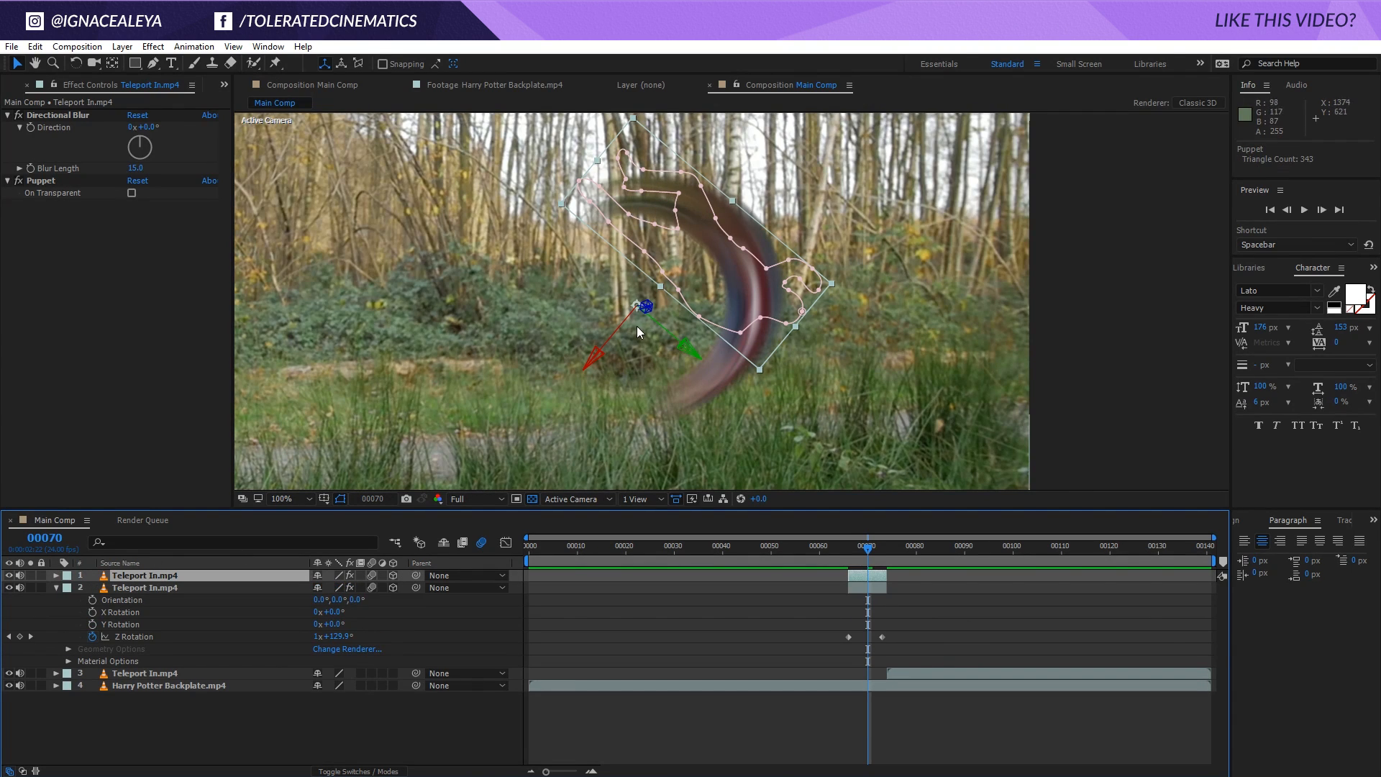
pyautogui.press('w')
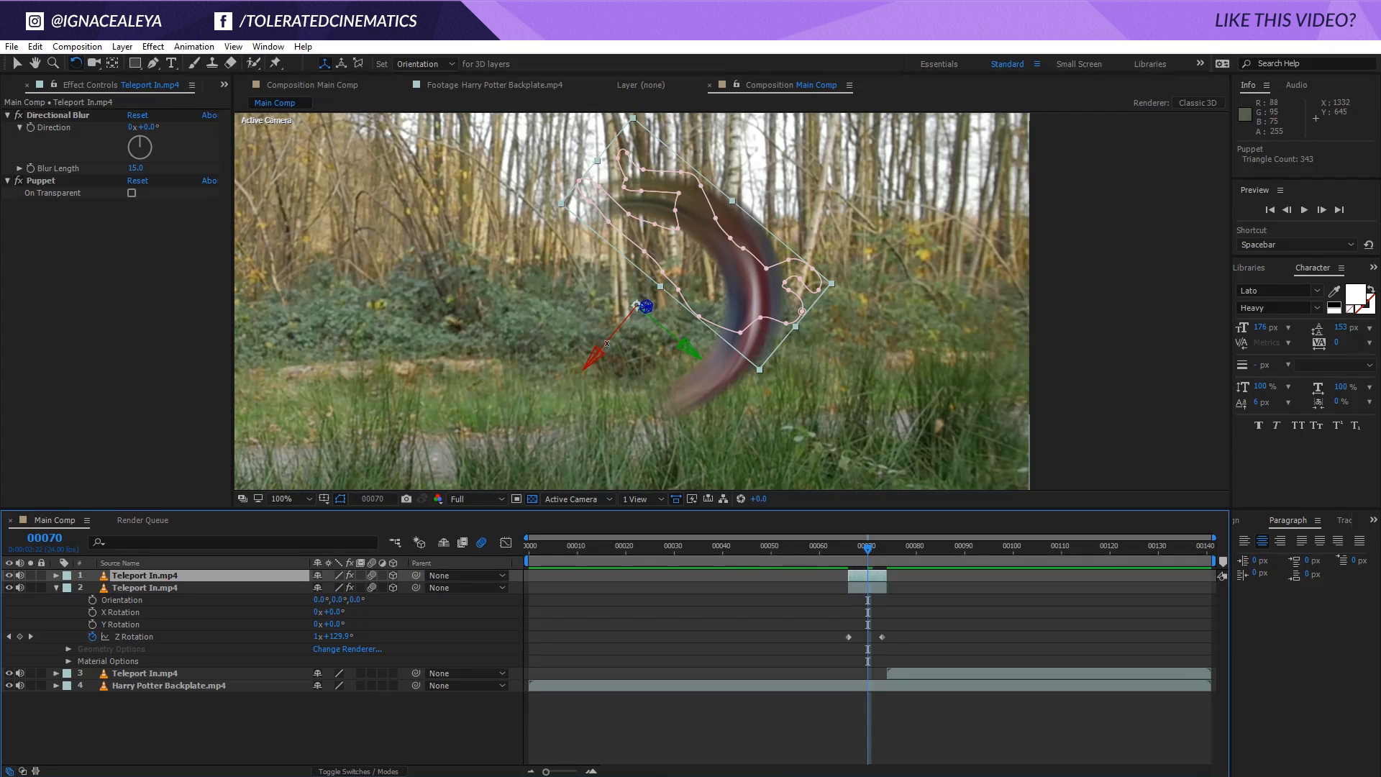
pyautogui.moveTo(636, 305); pyautogui.dragTo(597, 309)
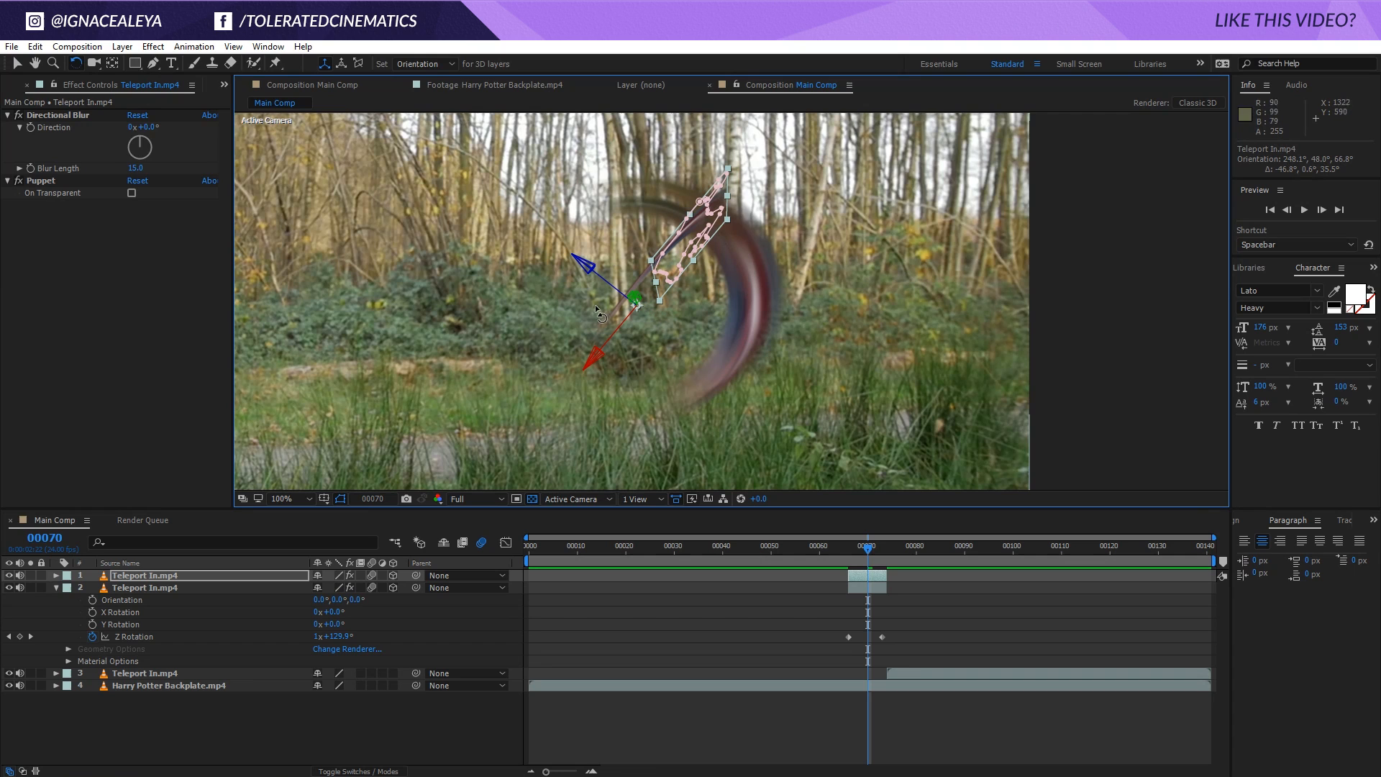
# Set the original frozen layer's Z Rotation keyframe at frame 73 to 2x+97°
pyautogui.click(161, 636)
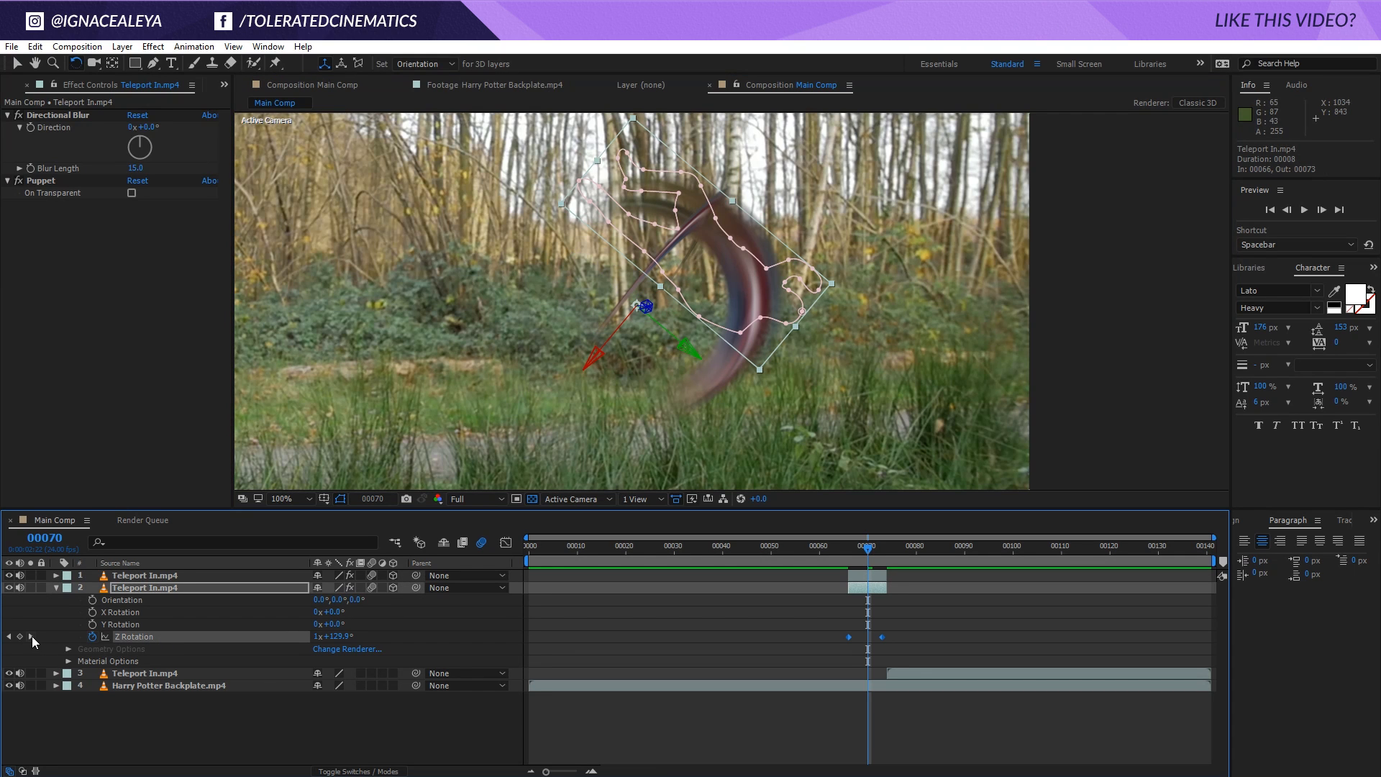
pyautogui.click(32, 636)
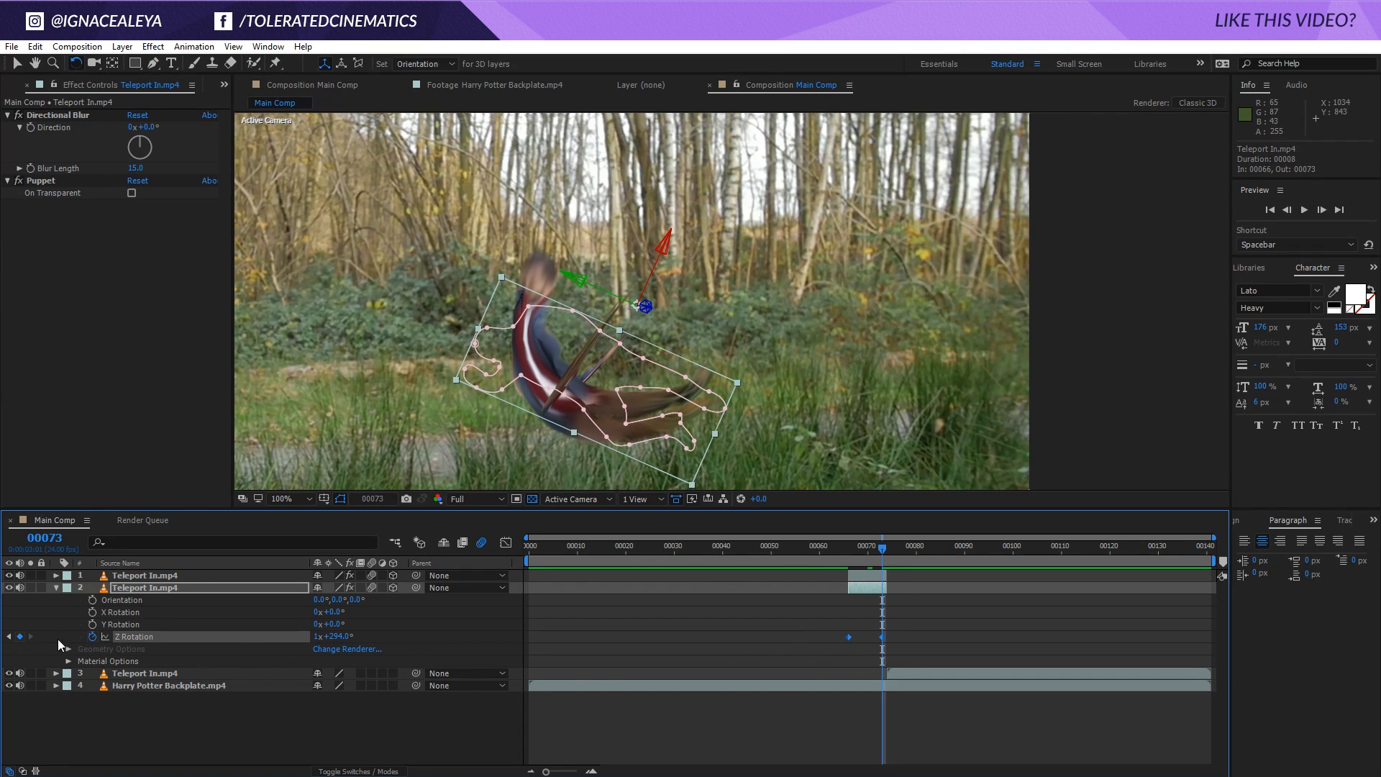
pyautogui.moveTo(342, 638); pyautogui.dragTo(721, 588)
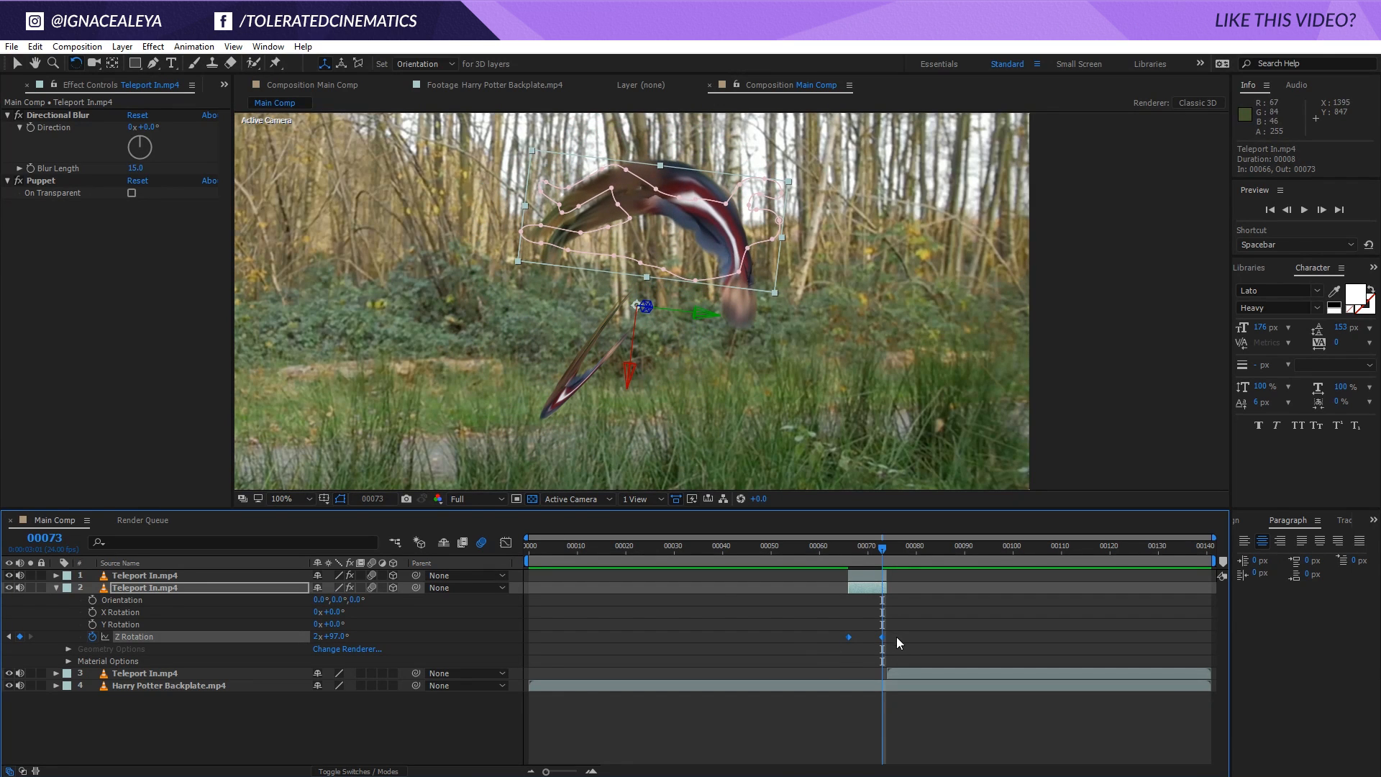
pyautogui.click(897, 638)
# At frame 72, tilt the rotated copy further in 3D, then duplicate it and rotate the duplicate to about 347°, 42°, 347°
pyautogui.moveTo(877, 547)
pyautogui.mouseDown()
pyautogui.moveTo(855, 548)
pyautogui.moveTo(878, 559)
pyautogui.mouseUp()
pyautogui.click(870, 587)
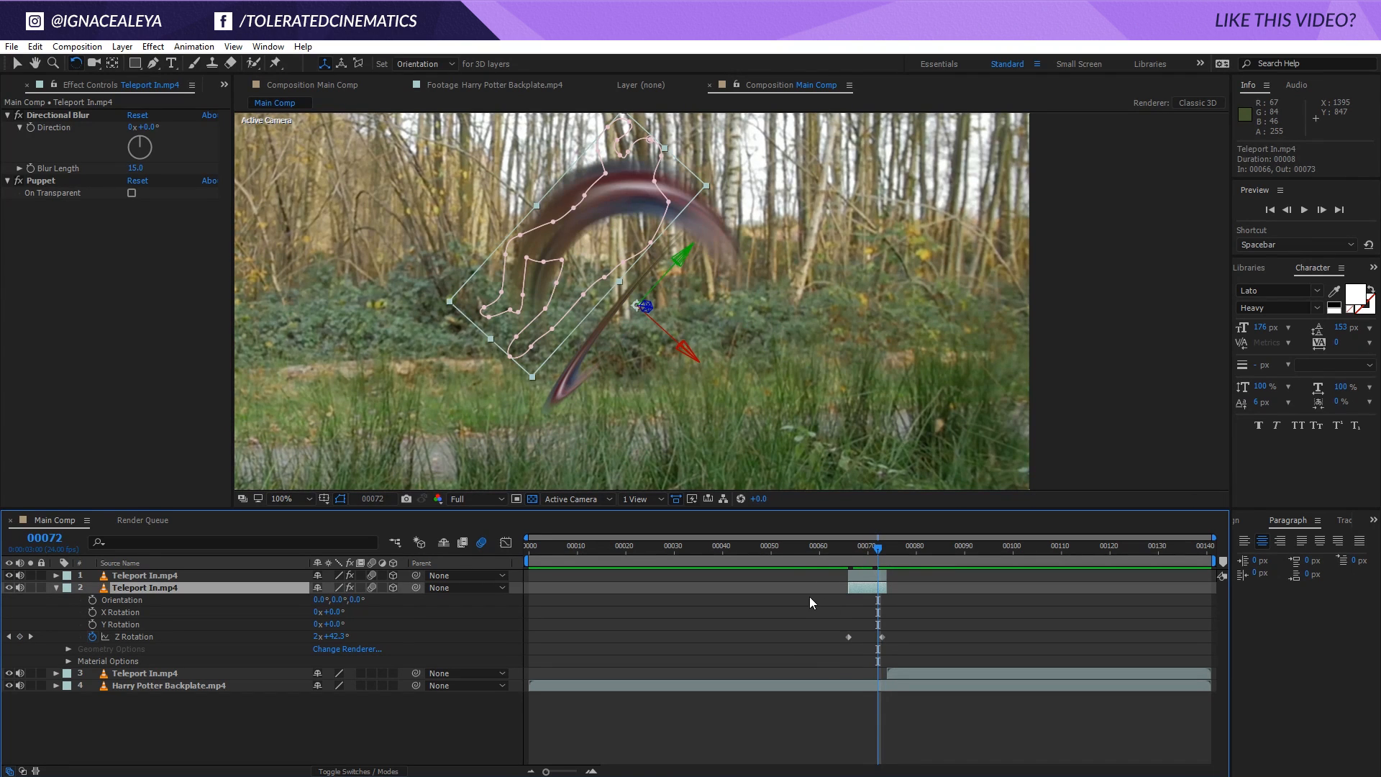
pyautogui.click(864, 573)
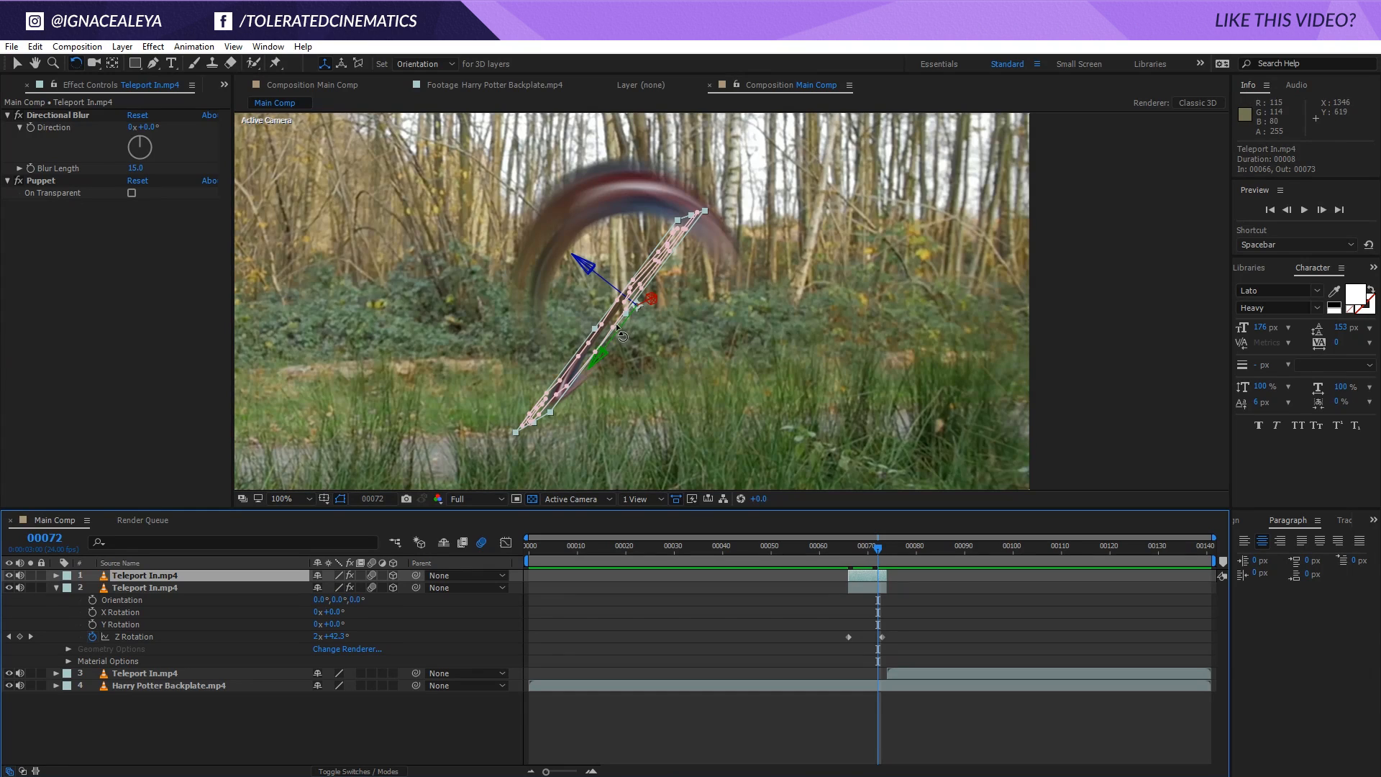
pyautogui.moveTo(620, 321); pyautogui.dragTo(576, 356)
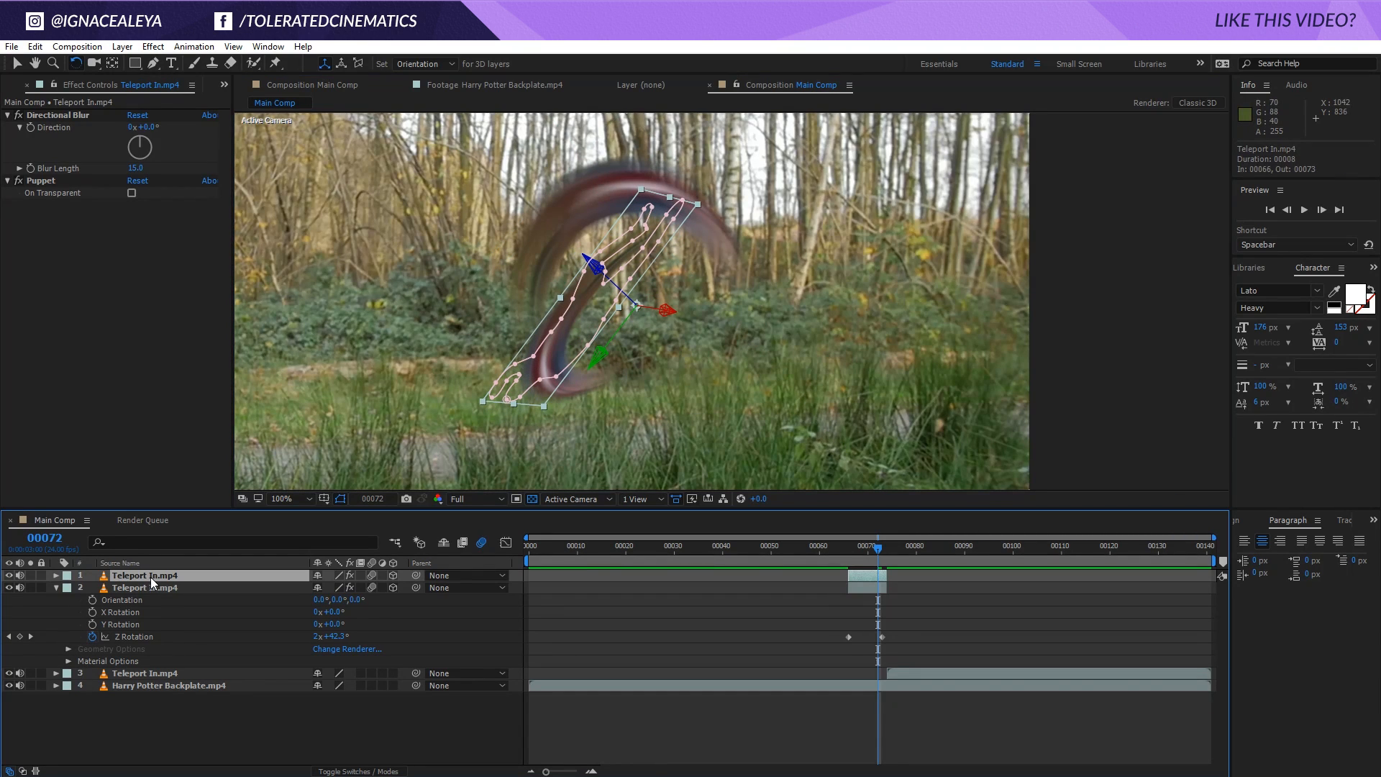
pyautogui.hotkey('ctrl', 'd')
pyautogui.moveTo(586, 416); pyautogui.dragTo(647, 382)
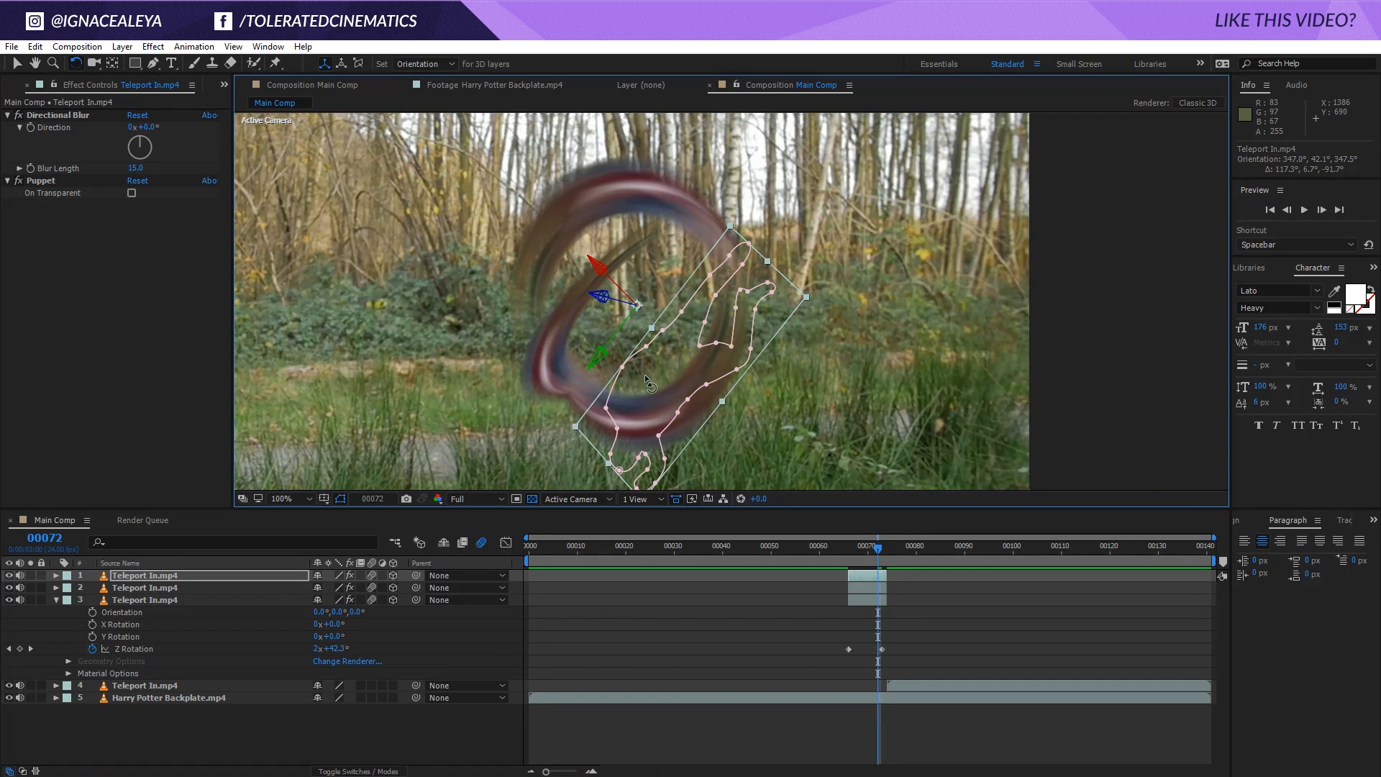
# Reveal the newest copy's keyframes, reduce its Z Rotation at frame 73, and check the swirl at frame 70
pyautogui.press('u')
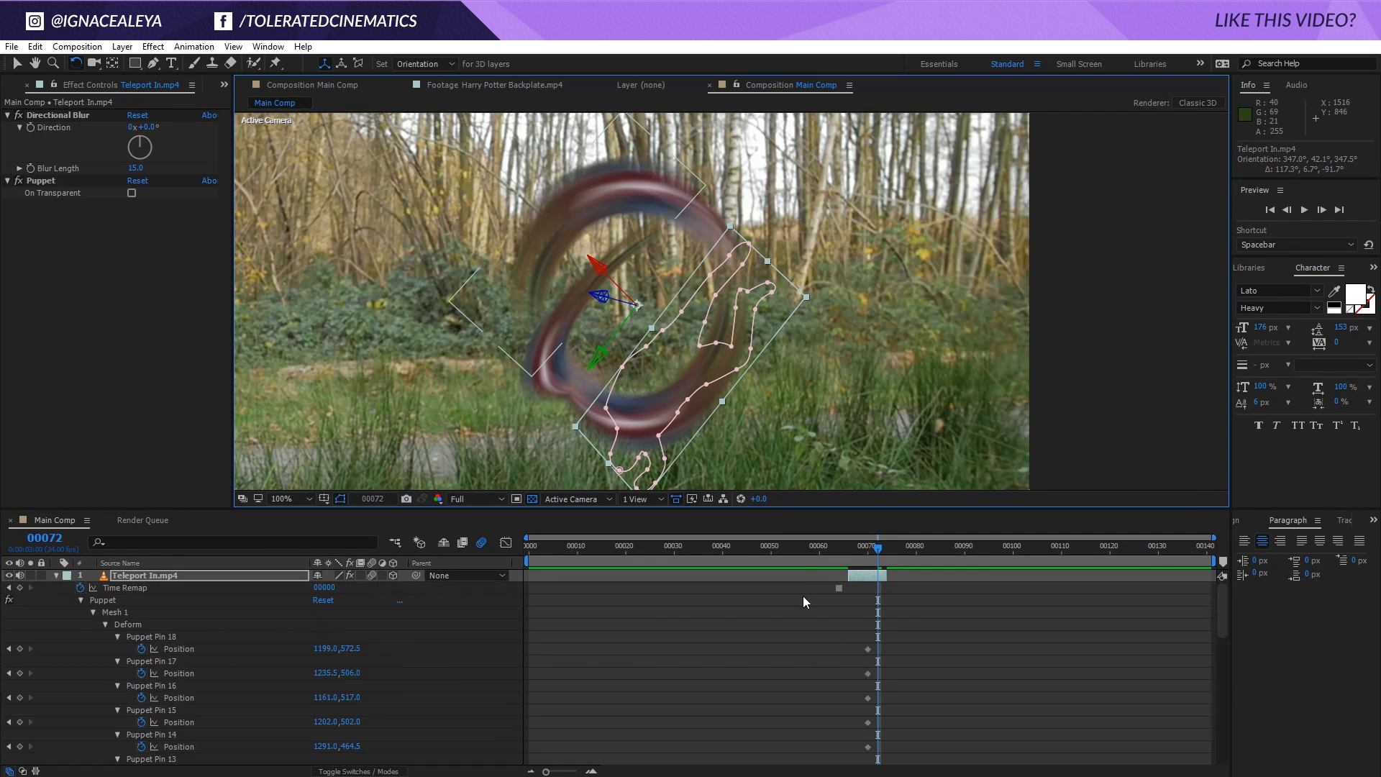
pyautogui.scroll(-10, 822, 638)
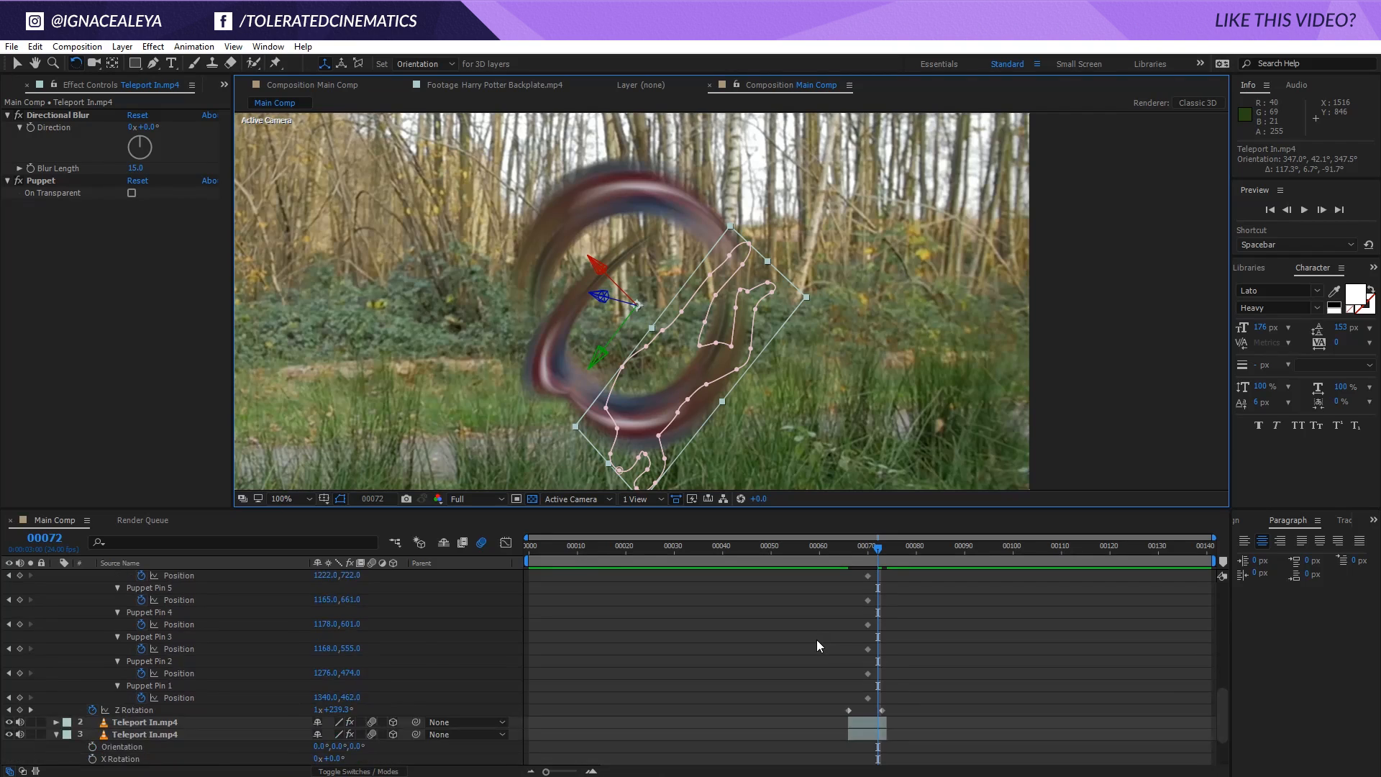
pyautogui.click(191, 638)
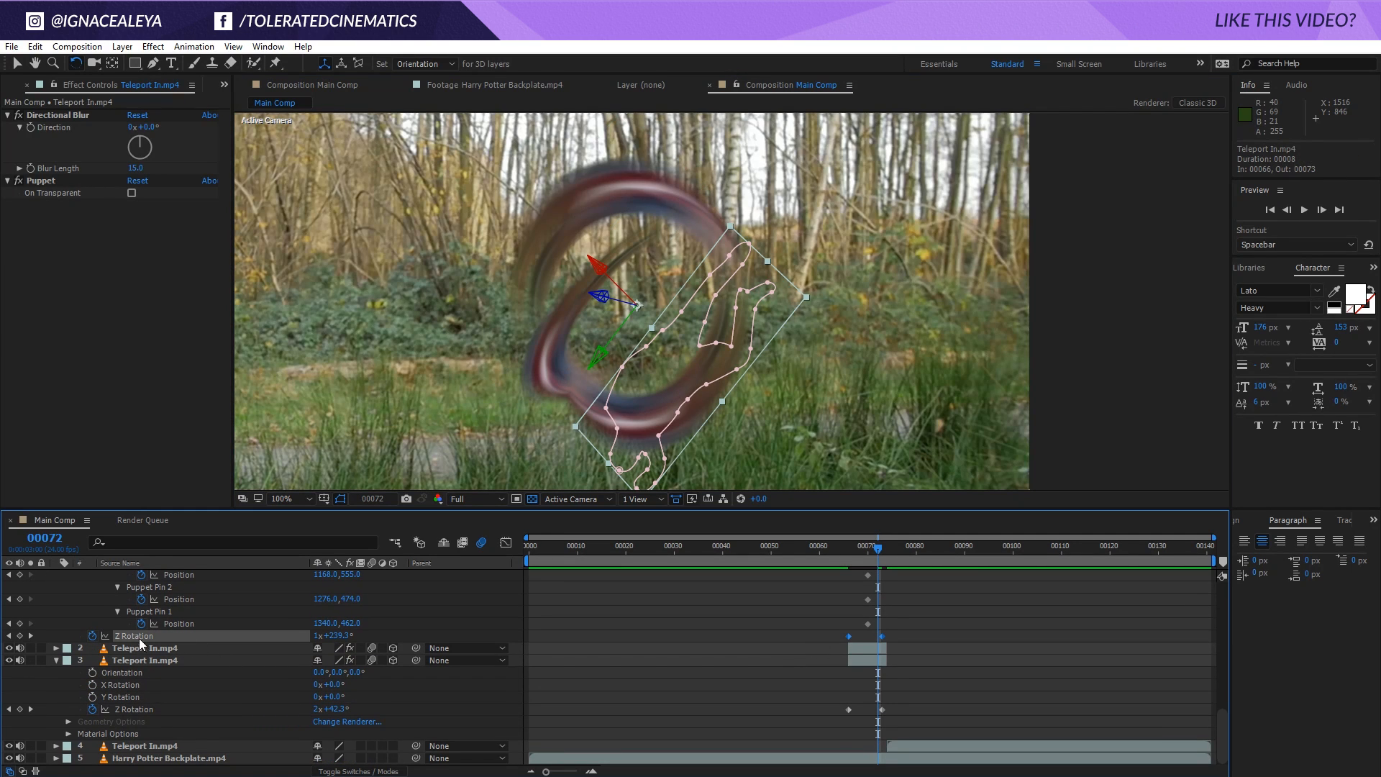
pyautogui.click(30, 636)
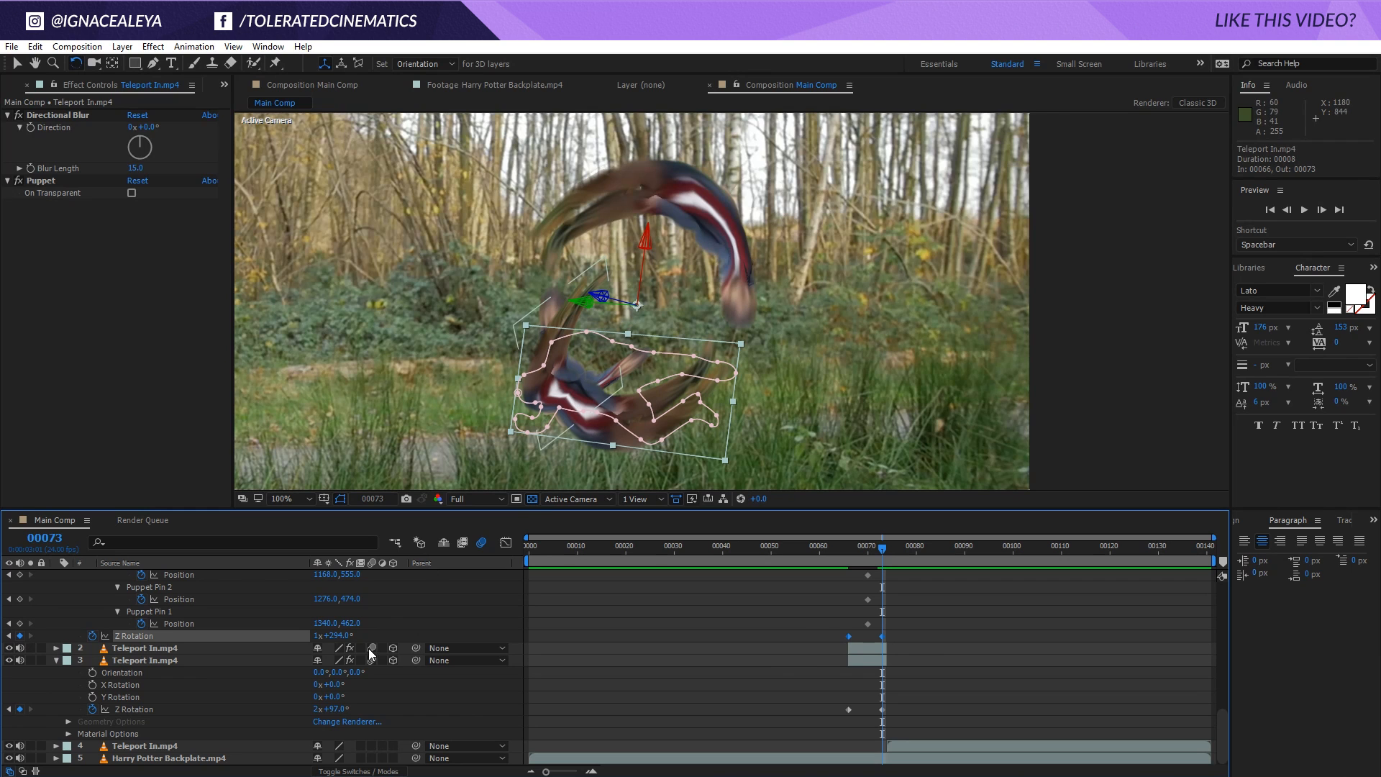
pyautogui.moveTo(342, 638); pyautogui.dragTo(271, 659)
pyautogui.click(691, 674)
pyautogui.moveTo(878, 562)
pyautogui.mouseDown()
pyautogui.moveTo(845, 555)
pyautogui.moveTo(866, 562)
pyautogui.mouseUp()
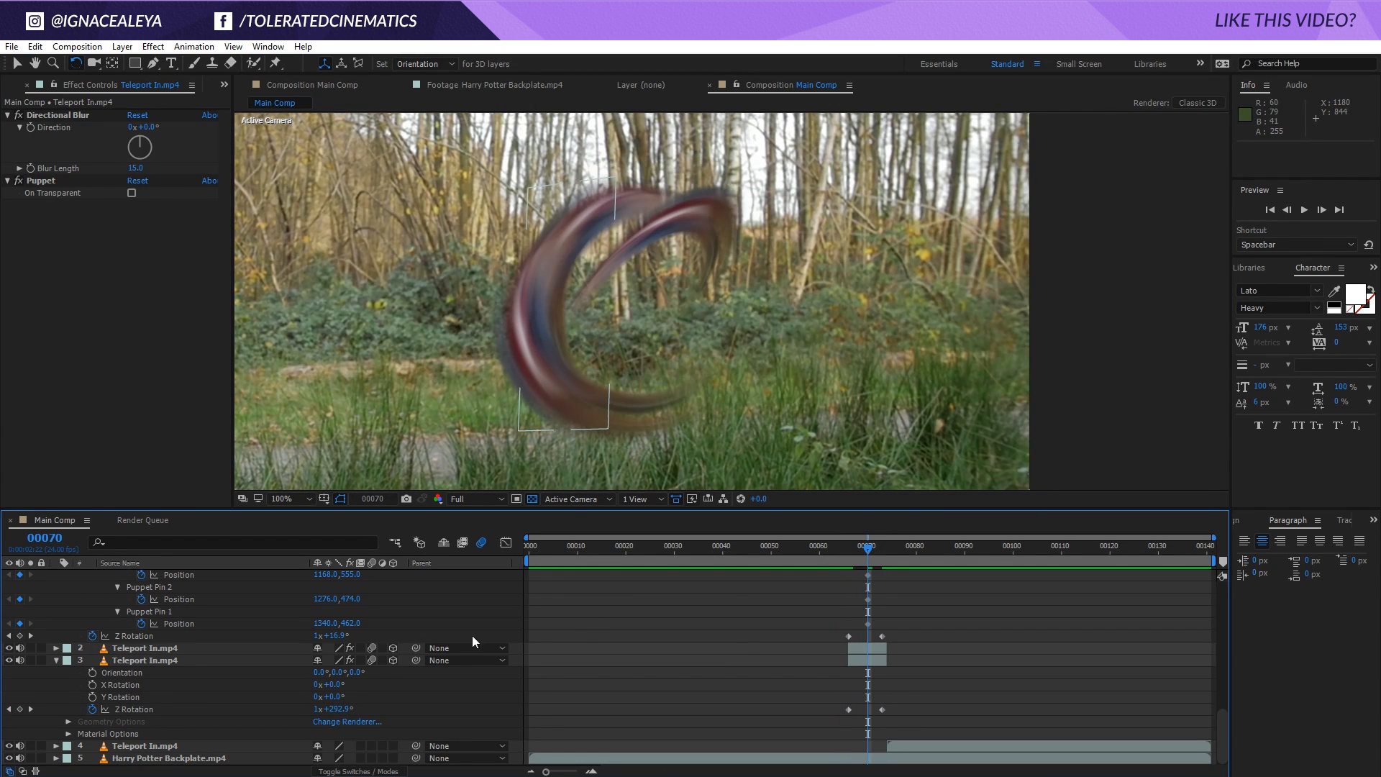
pyautogui.click(865, 650)
pyautogui.click(863, 660)
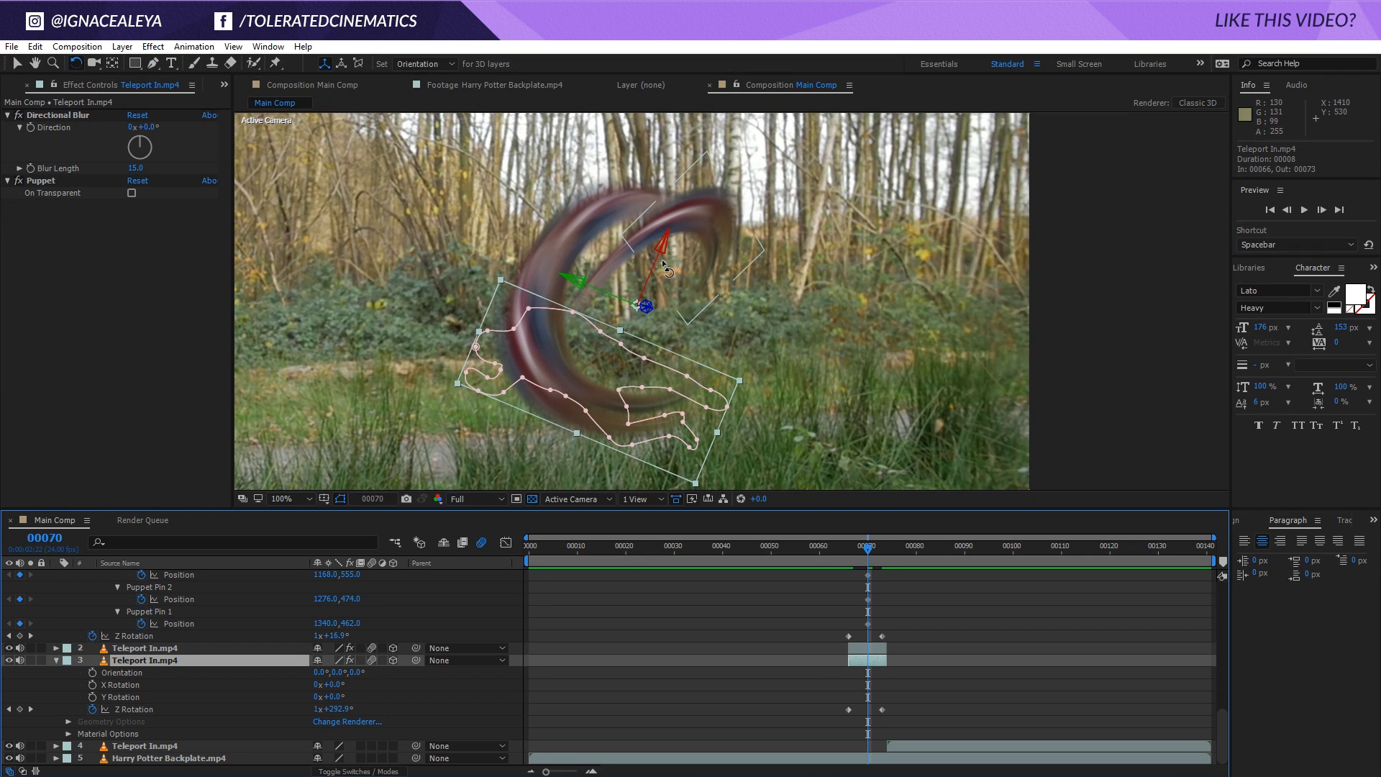
pyautogui.moveTo(654, 263); pyautogui.dragTo(694, 283)
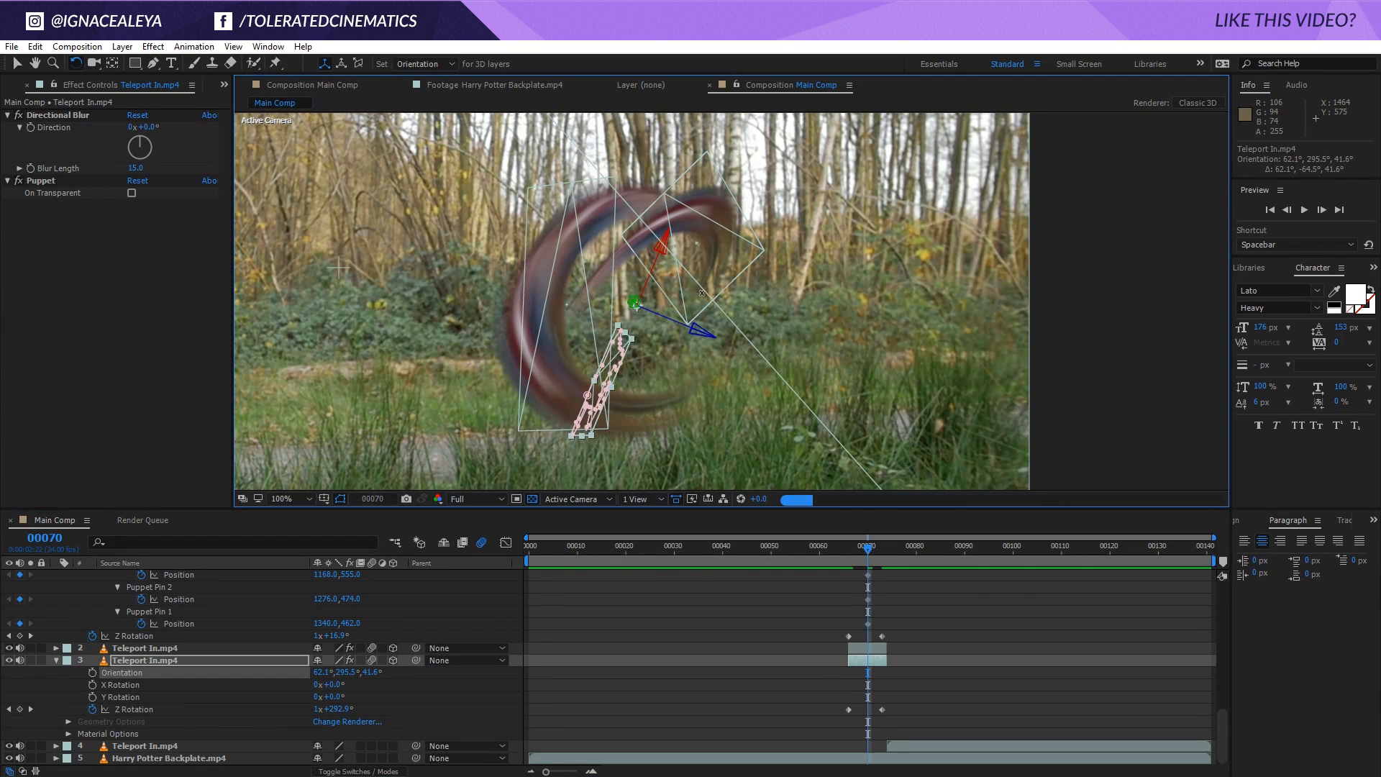
pyautogui.hotkey('ctrl', 'z')
pyautogui.click(857, 648)
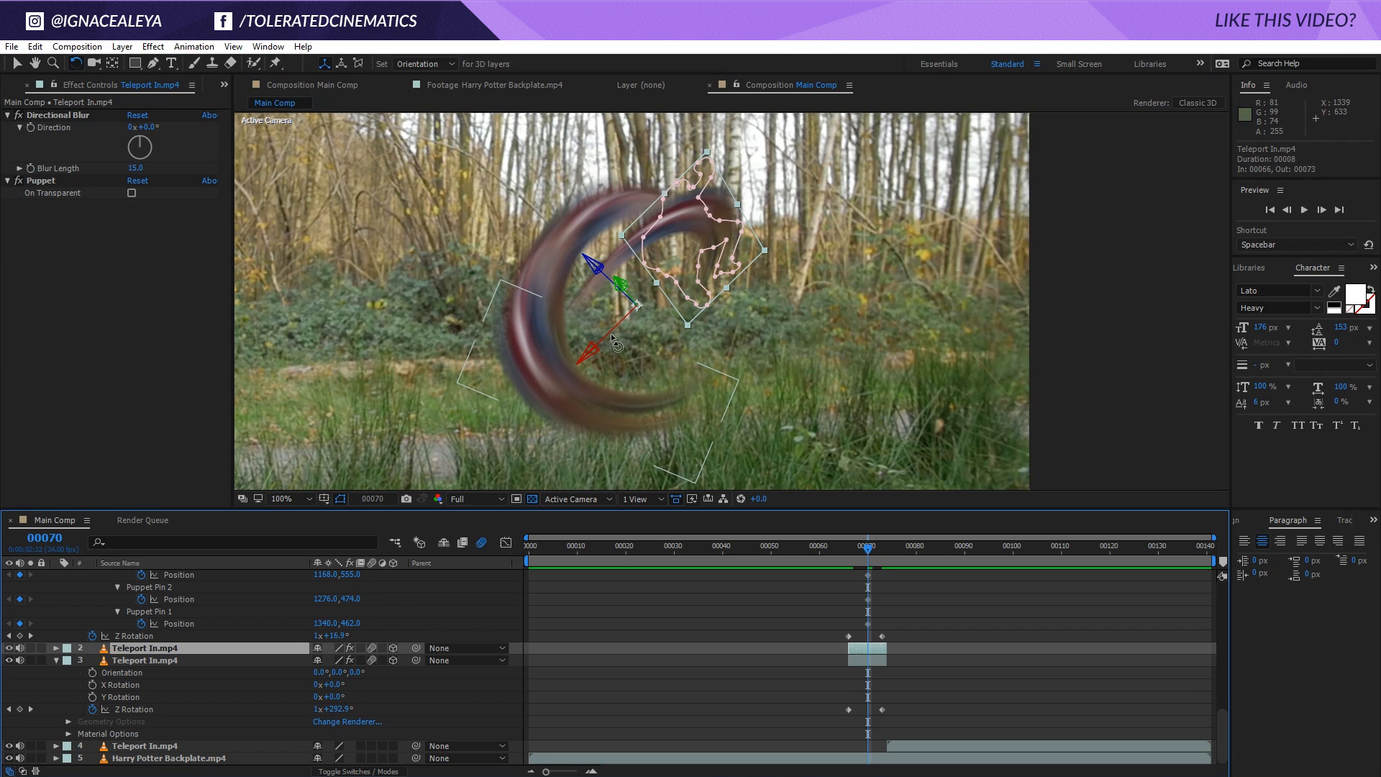
pyautogui.moveTo(610, 333); pyautogui.dragTo(662, 359)
pyautogui.hotkey('ctrl', 'z')
# Collapse the topmost copy's properties and rotate it in 3D to an orientation of about 21°, 276°, 14°
pyautogui.scroll(5, 867, 618)
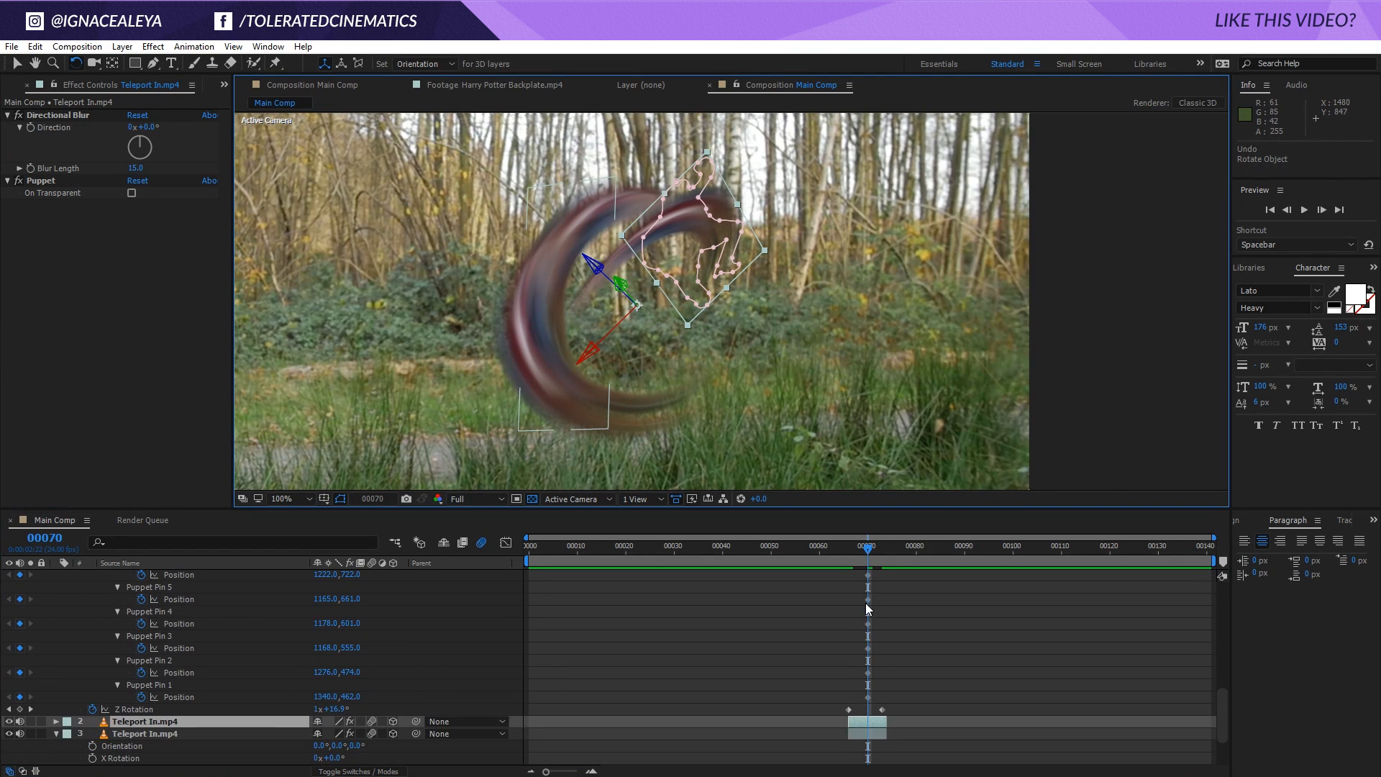
pyautogui.scroll(6, 855, 591)
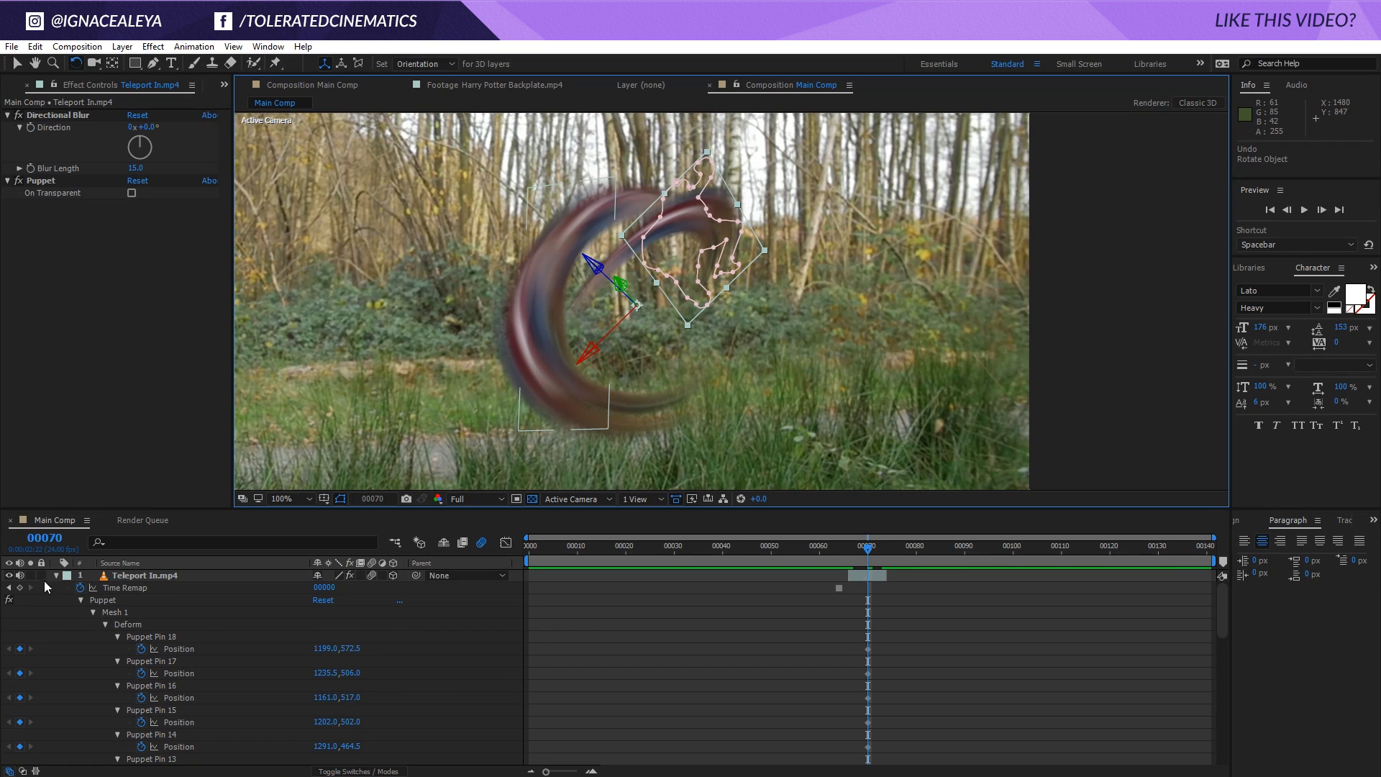
pyautogui.click(98, 574)
pyautogui.click(217, 575)
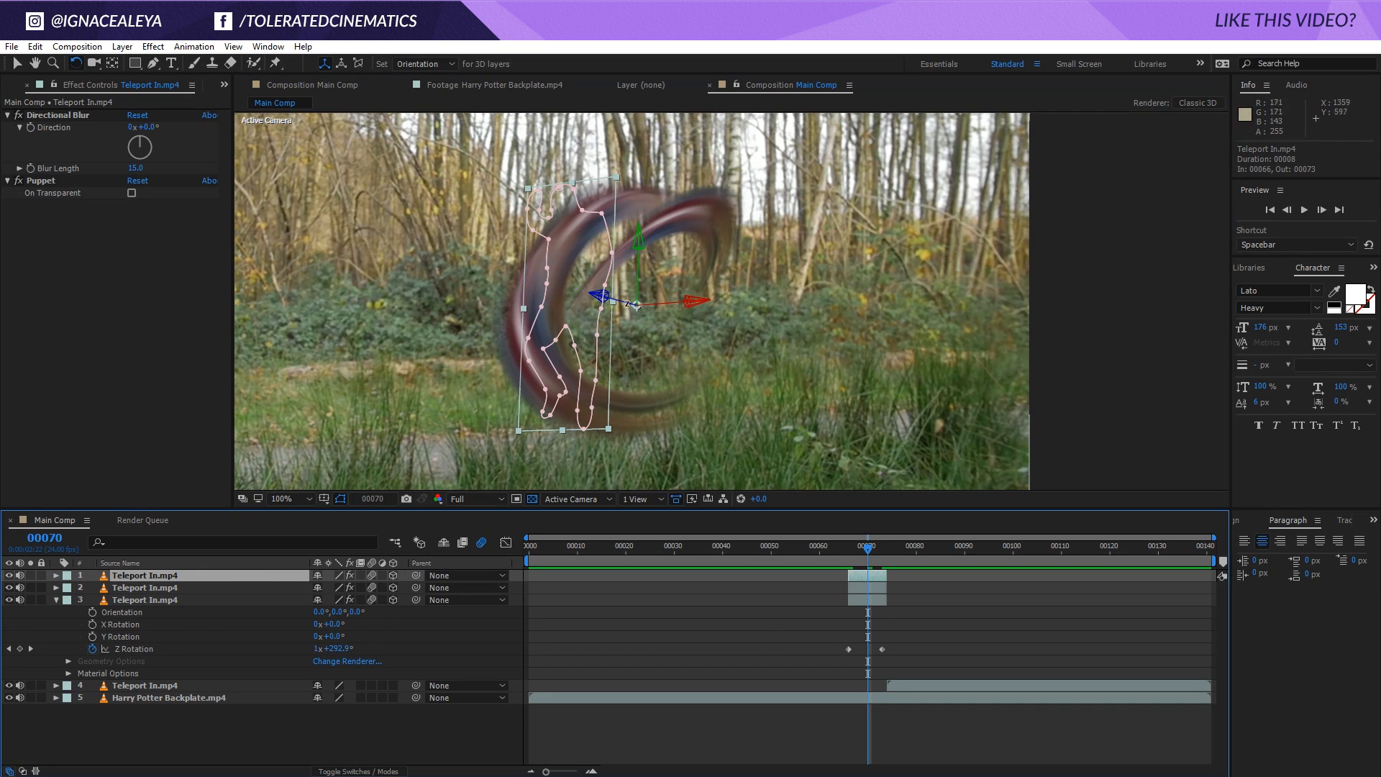
pyautogui.moveTo(638, 278); pyautogui.dragTo(661, 278)
pyautogui.moveTo(707, 283); pyautogui.dragTo(705, 275)
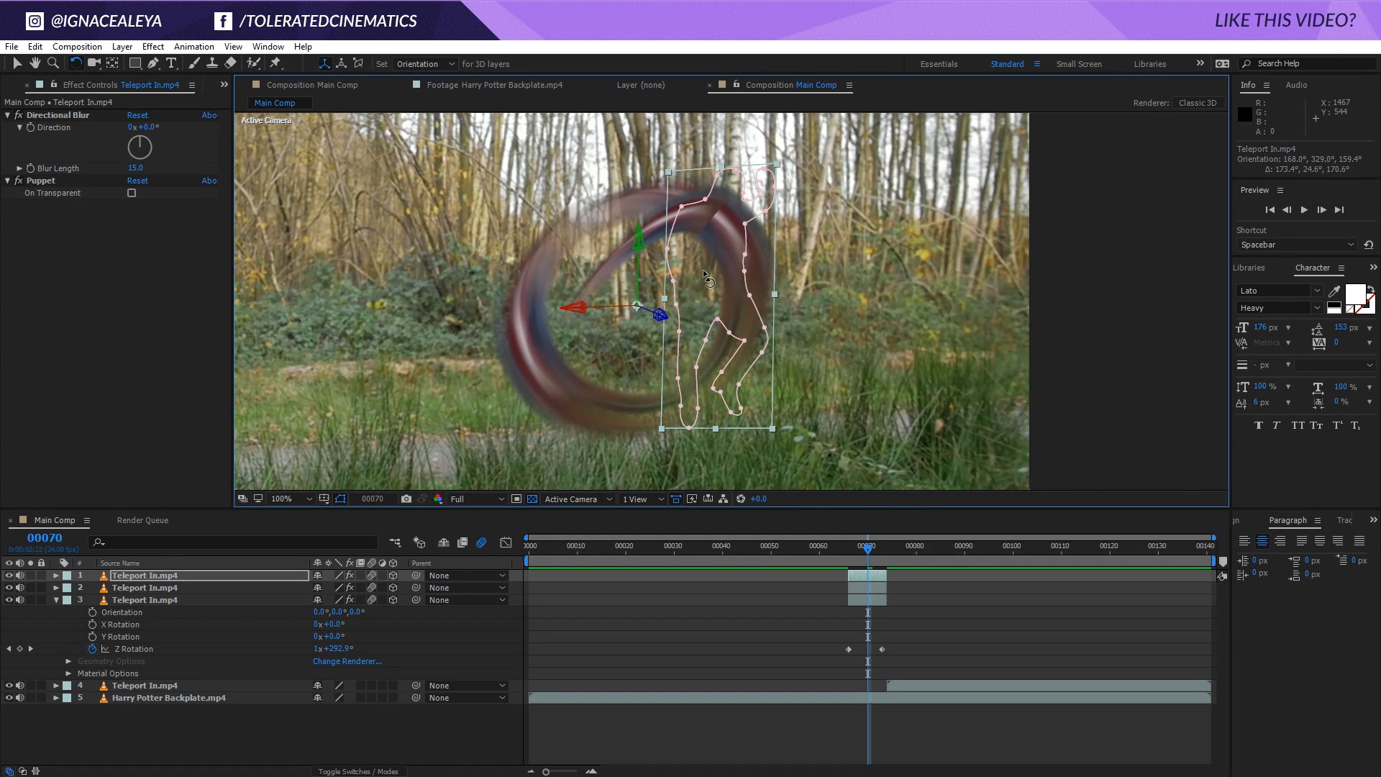
pyautogui.moveTo(637, 277); pyautogui.dragTo(590, 295)
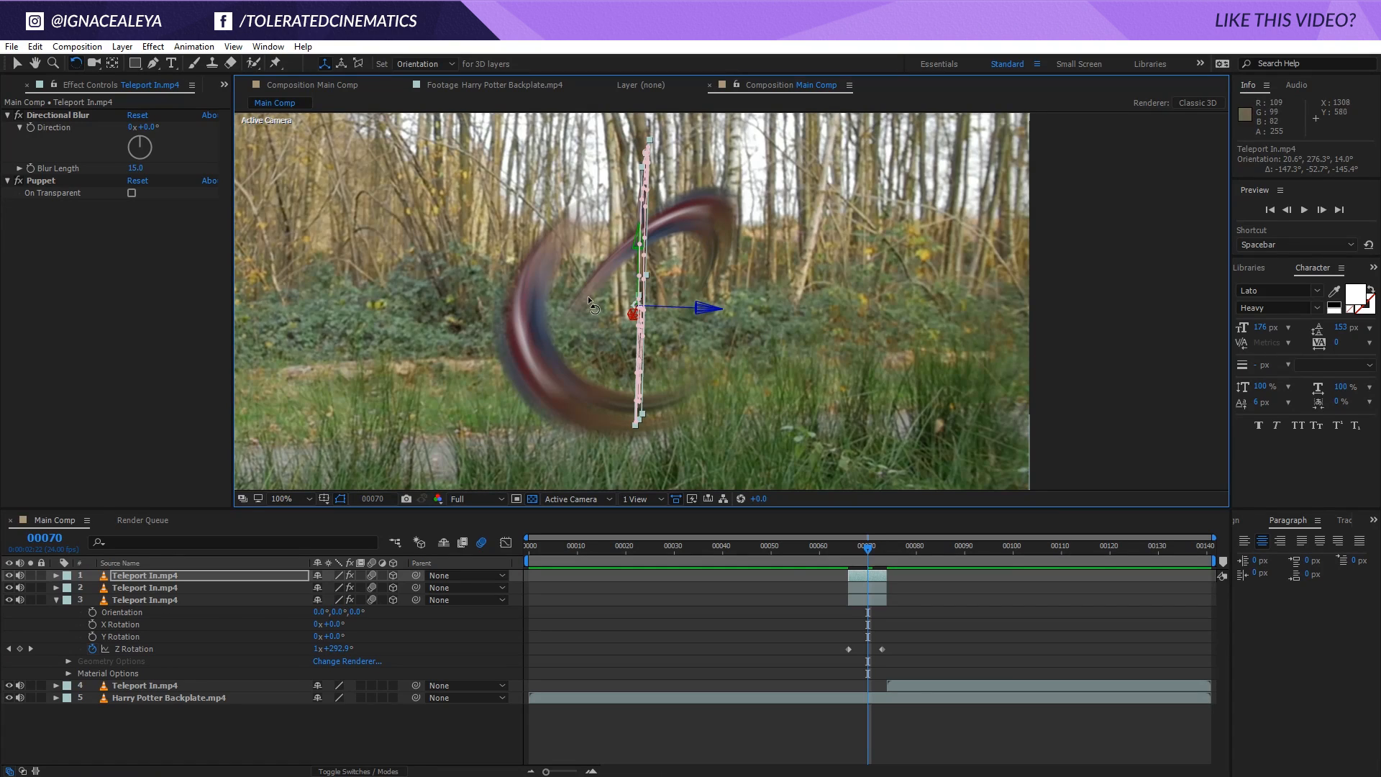
# Scale the topmost copy down to 69% and select the original frozen layer beneath the copies
pyautogui.click(149, 575)
pyautogui.press('s')
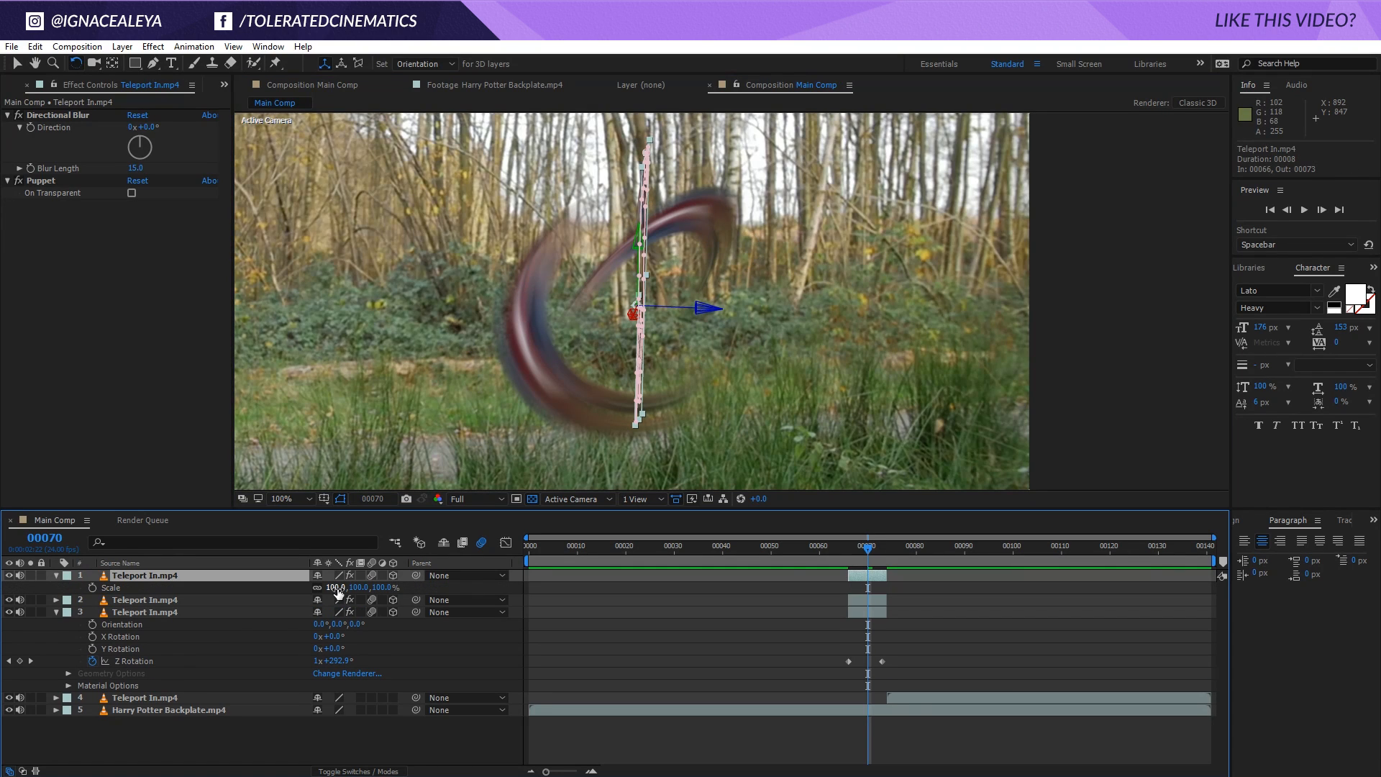
pyautogui.moveTo(337, 590); pyautogui.dragTo(315, 591)
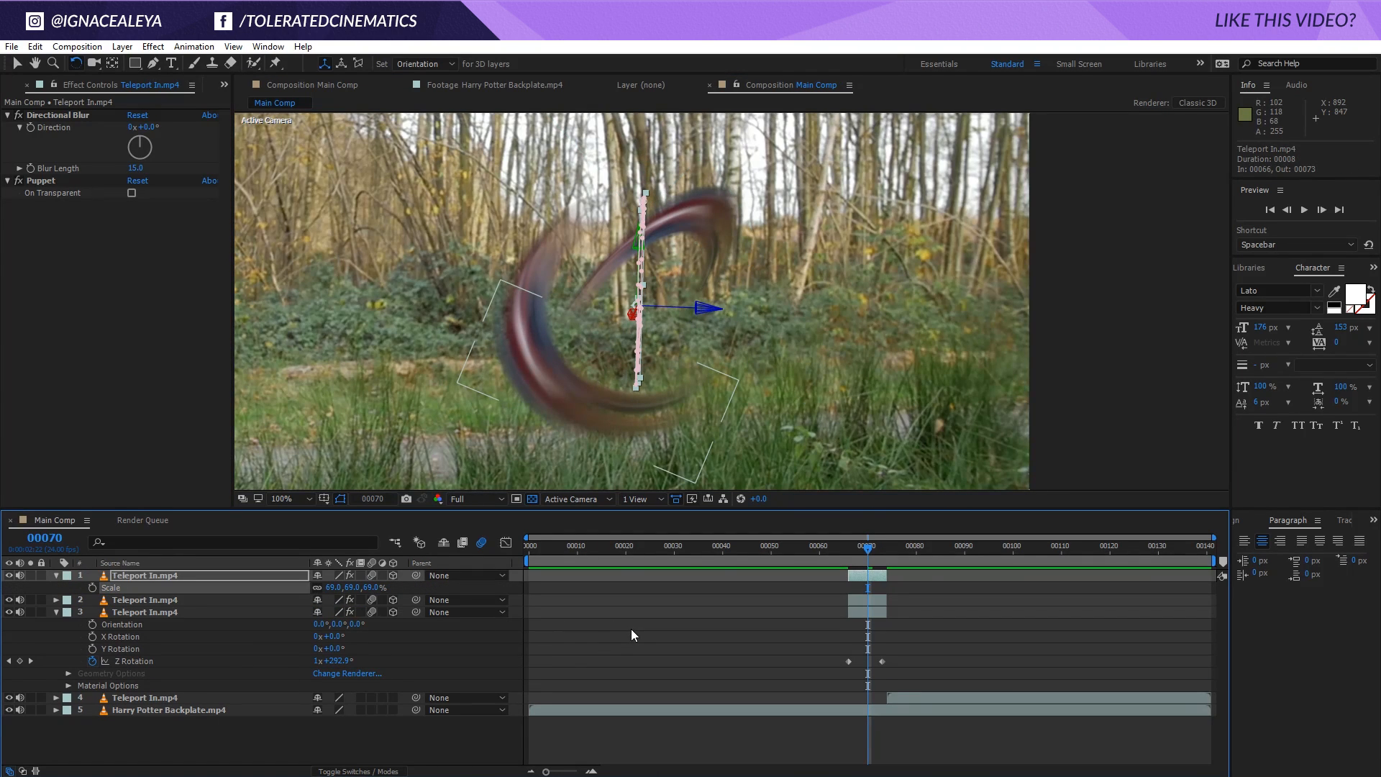
pyautogui.click(146, 692)
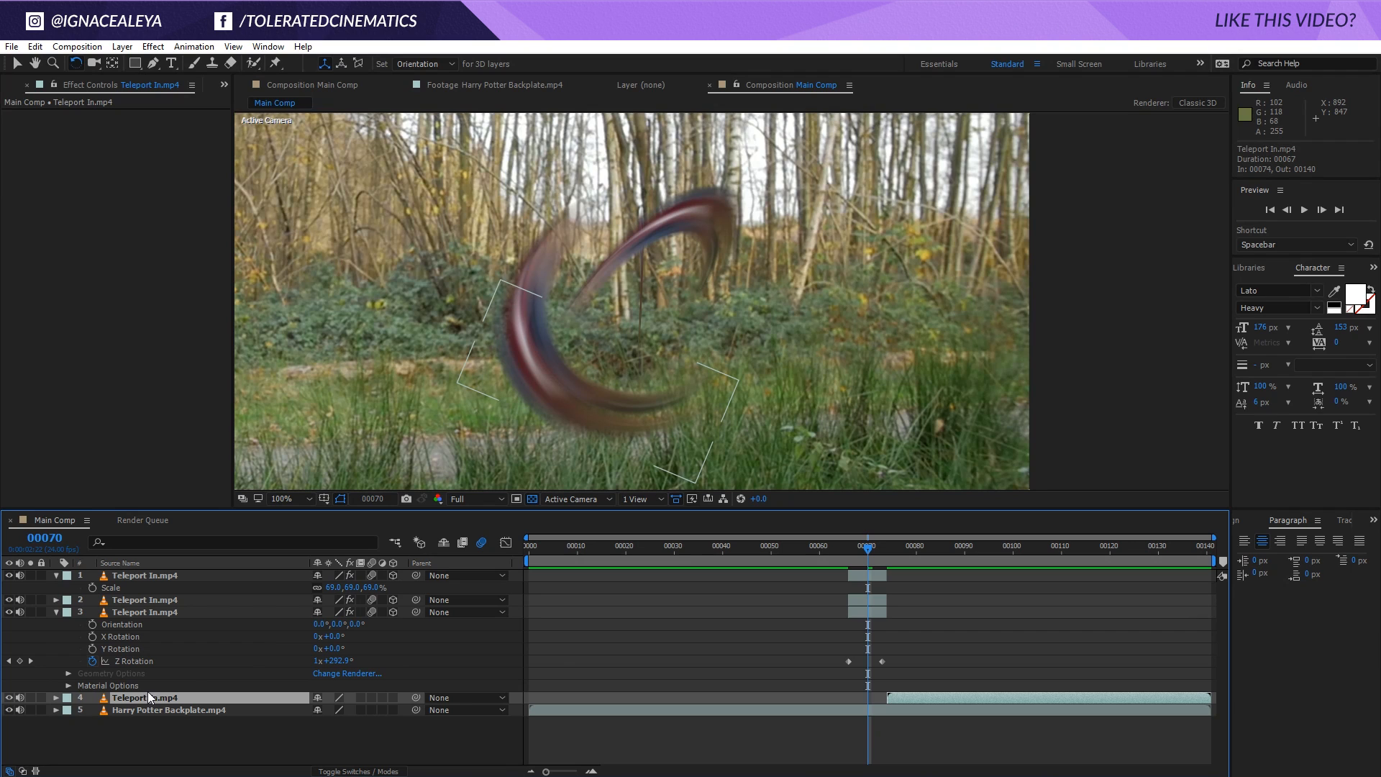
pyautogui.click(158, 612)
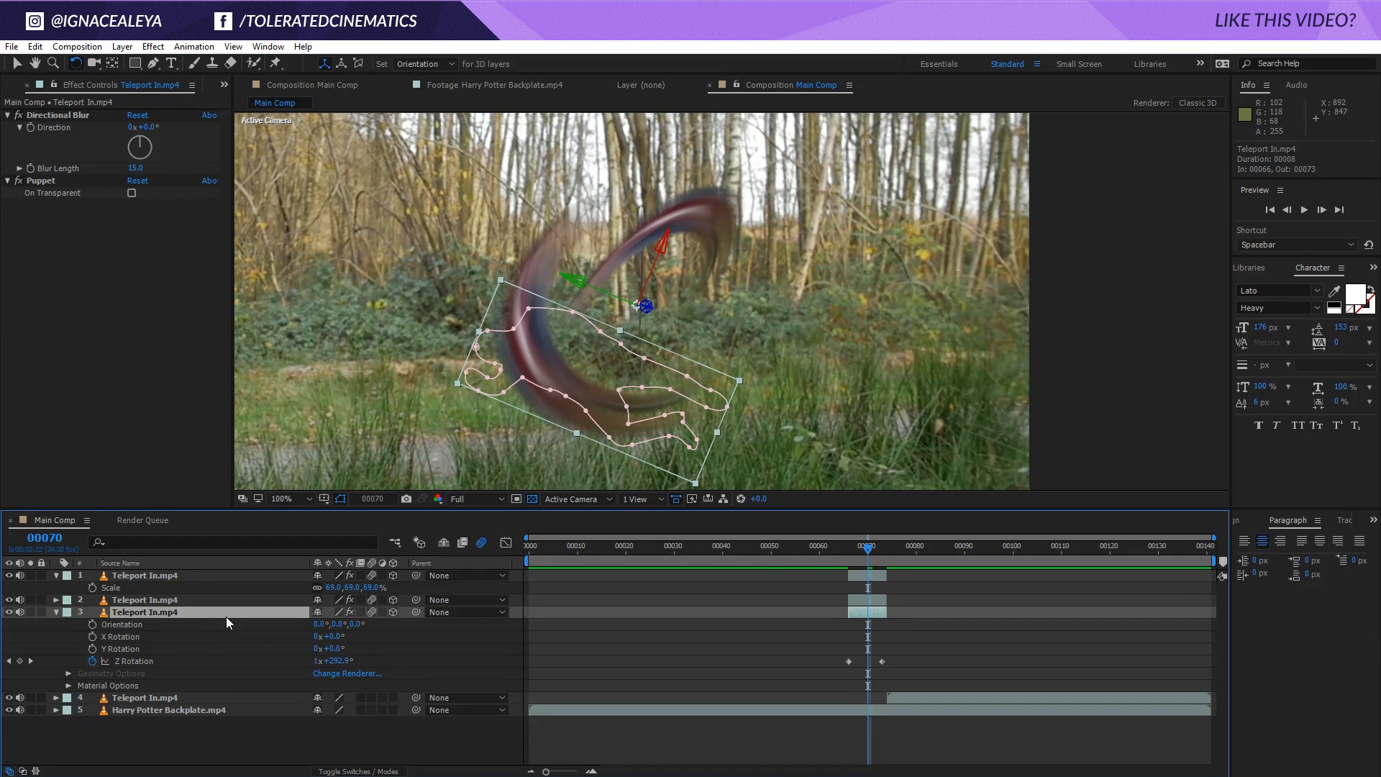
# Duplicate the original frozen layer and turn the copy about 175° around Z at frame 73, checking the swirl at frame 70
pyautogui.hotkey('ctrl', 'd')
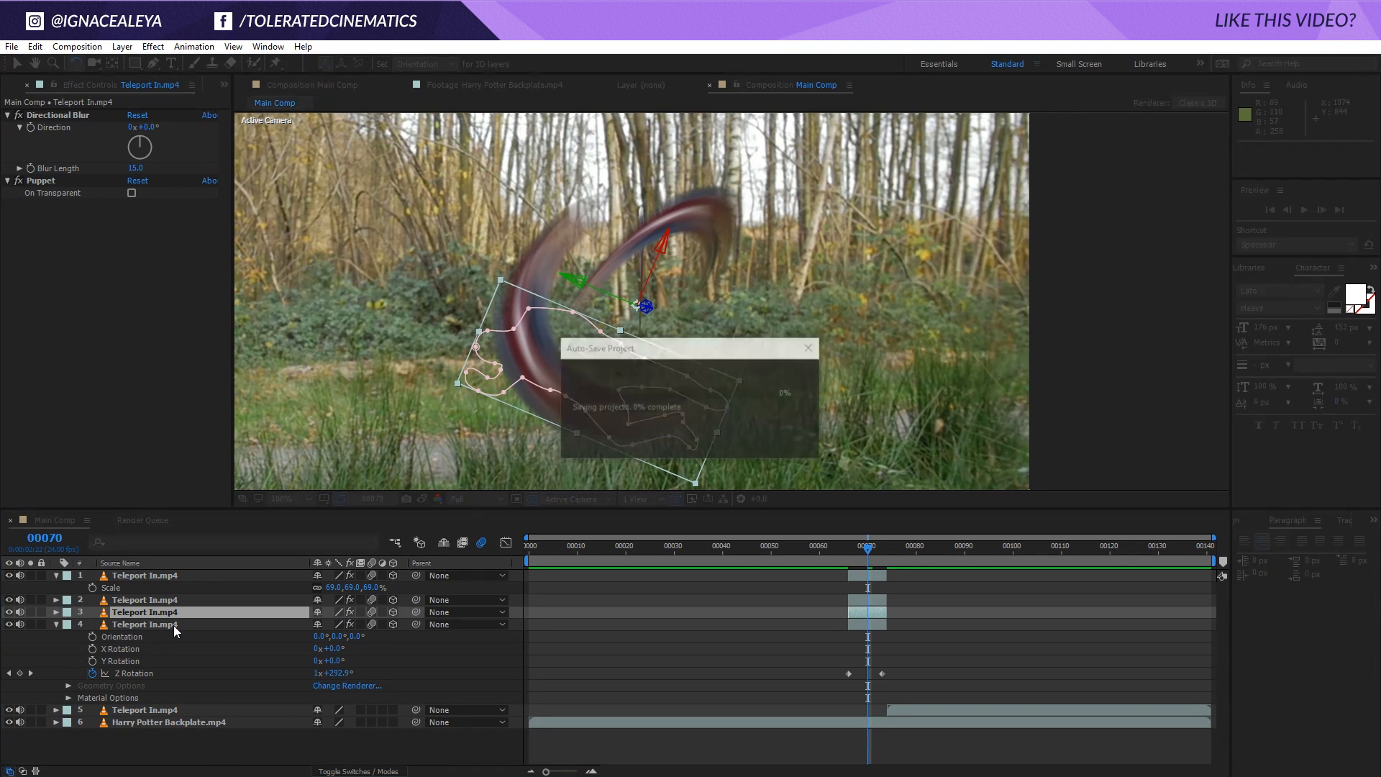
pyautogui.press('r')
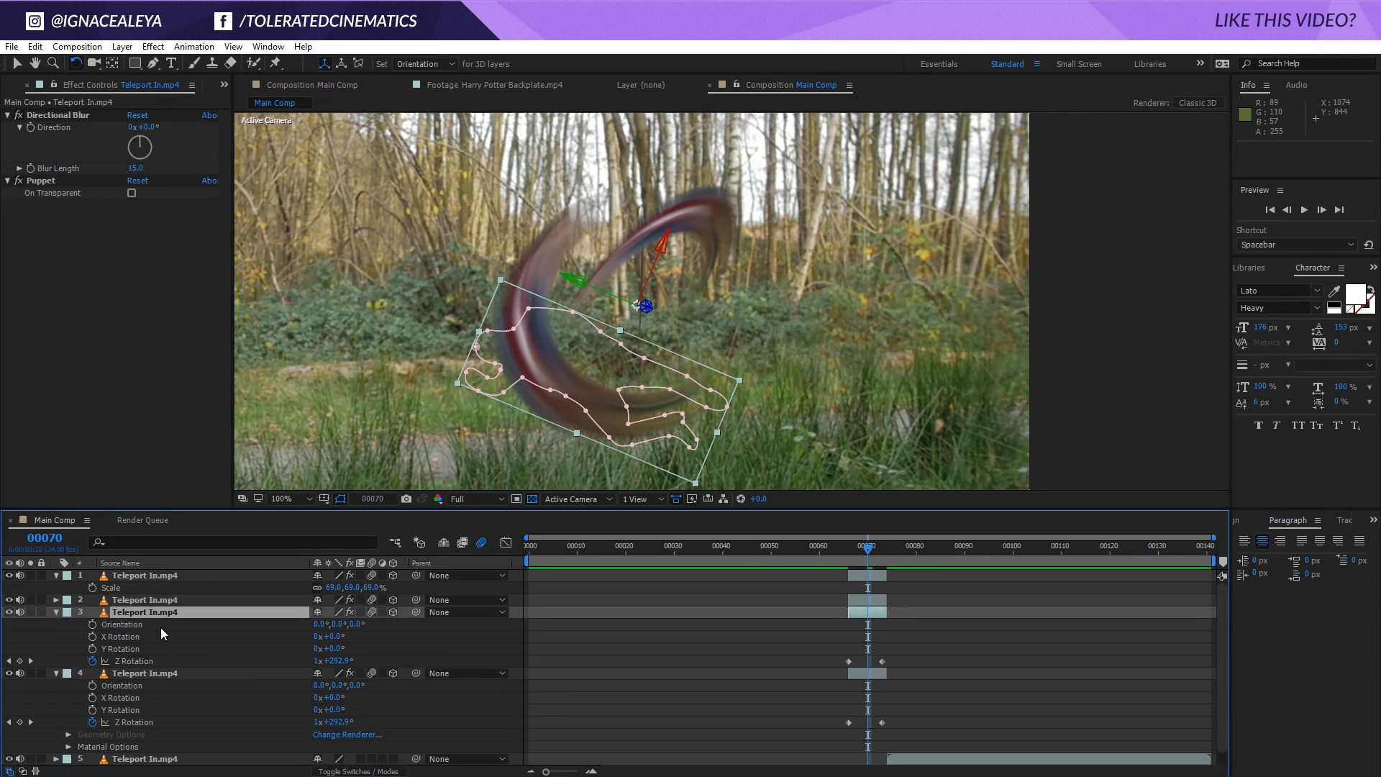
pyautogui.click(137, 660)
pyautogui.click(31, 661)
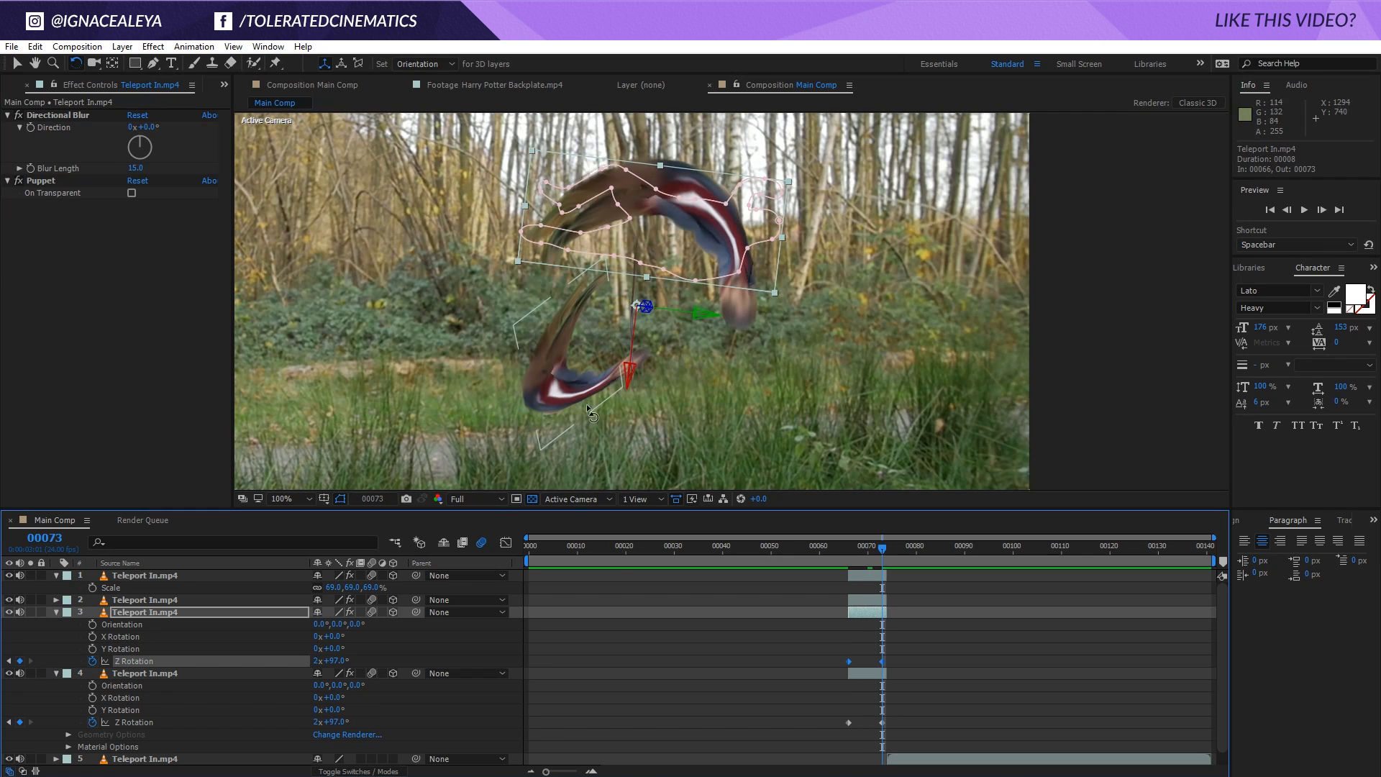
pyautogui.moveTo(646, 307); pyautogui.dragTo(609, 186)
pyautogui.moveTo(879, 551); pyautogui.dragTo(867, 551)
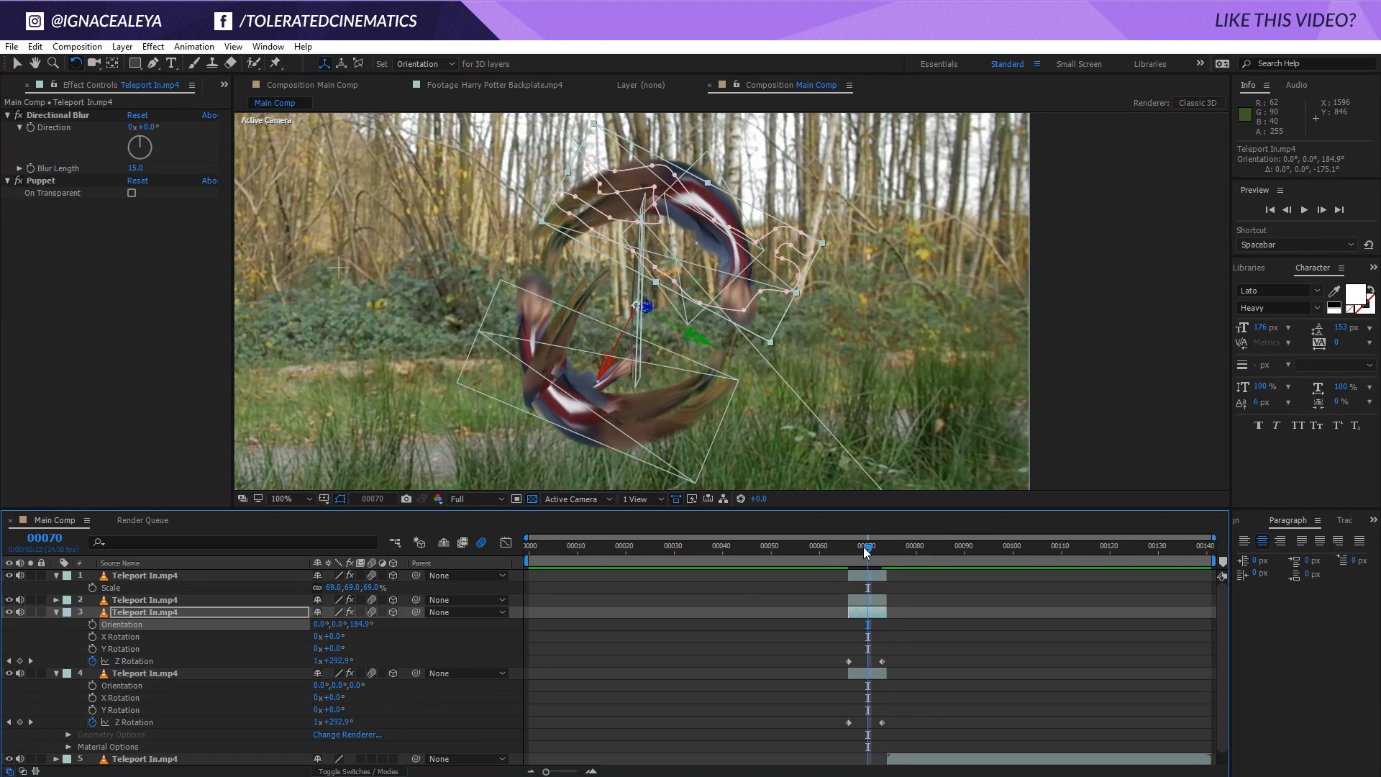
# Rotate the new third-layer copy in 3D to an orientation of about 281°, 9°, 231°, then deselect it
pyautogui.click(256, 616)
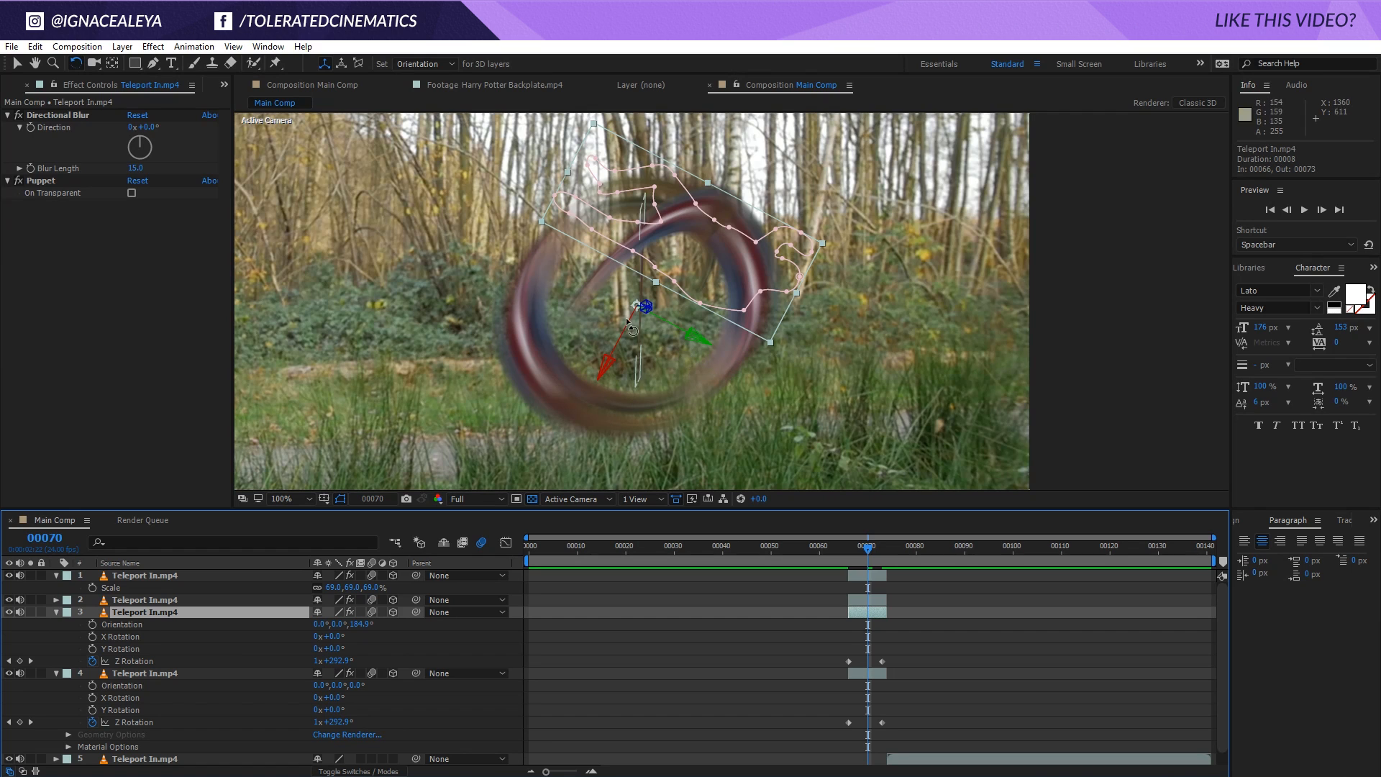
pyautogui.moveTo(636, 305); pyautogui.dragTo(716, 301)
pyautogui.click(909, 603)
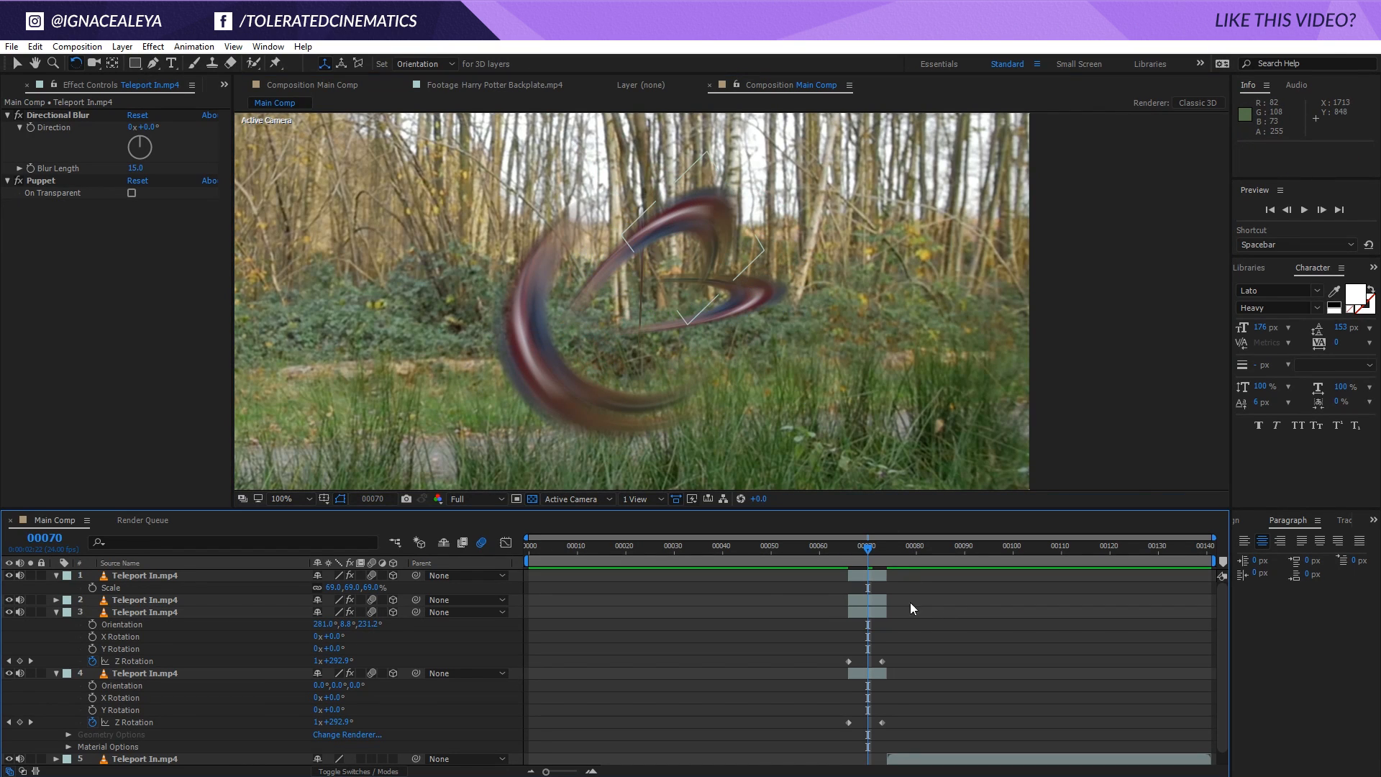
# Limit the work area to roughly frames 61 to 84 around the teleport and preview it
pyautogui.click(826, 543)
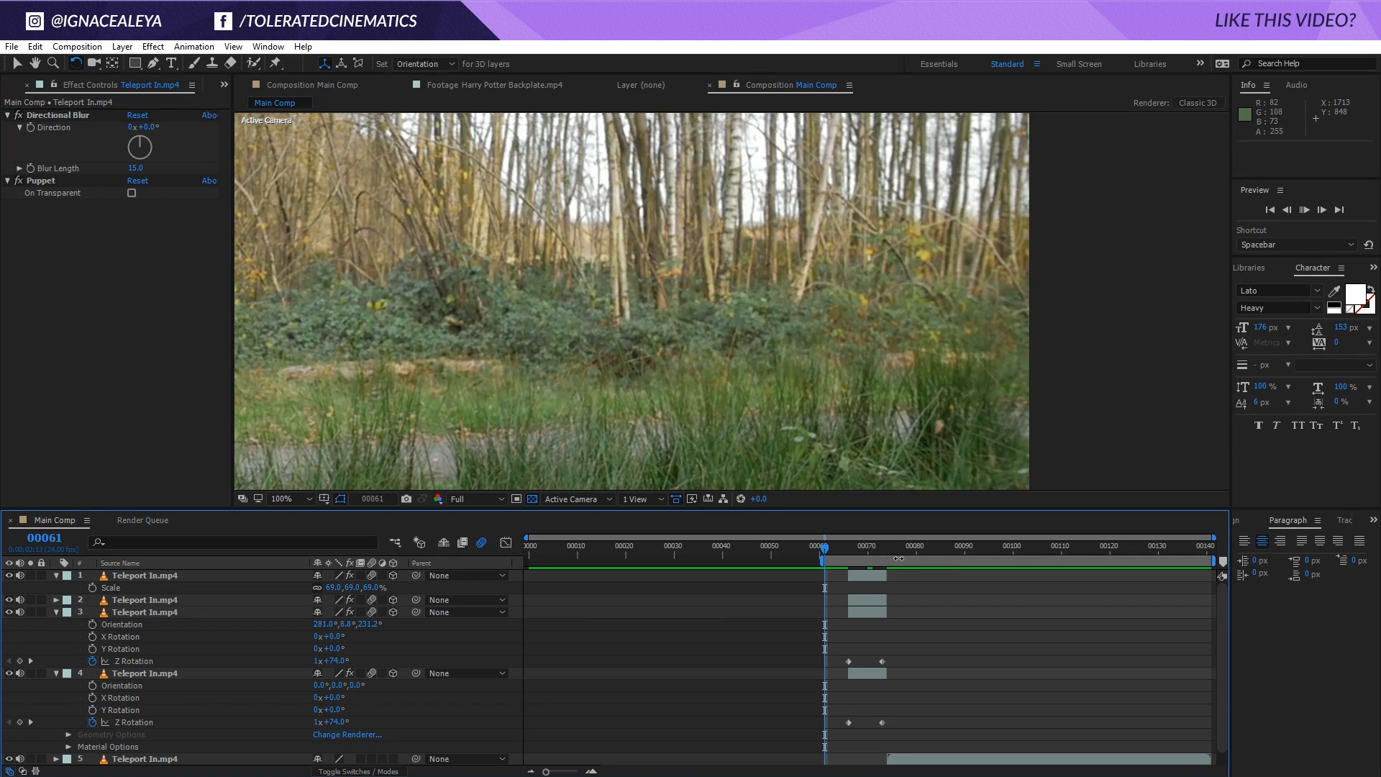
pyautogui.press('space')
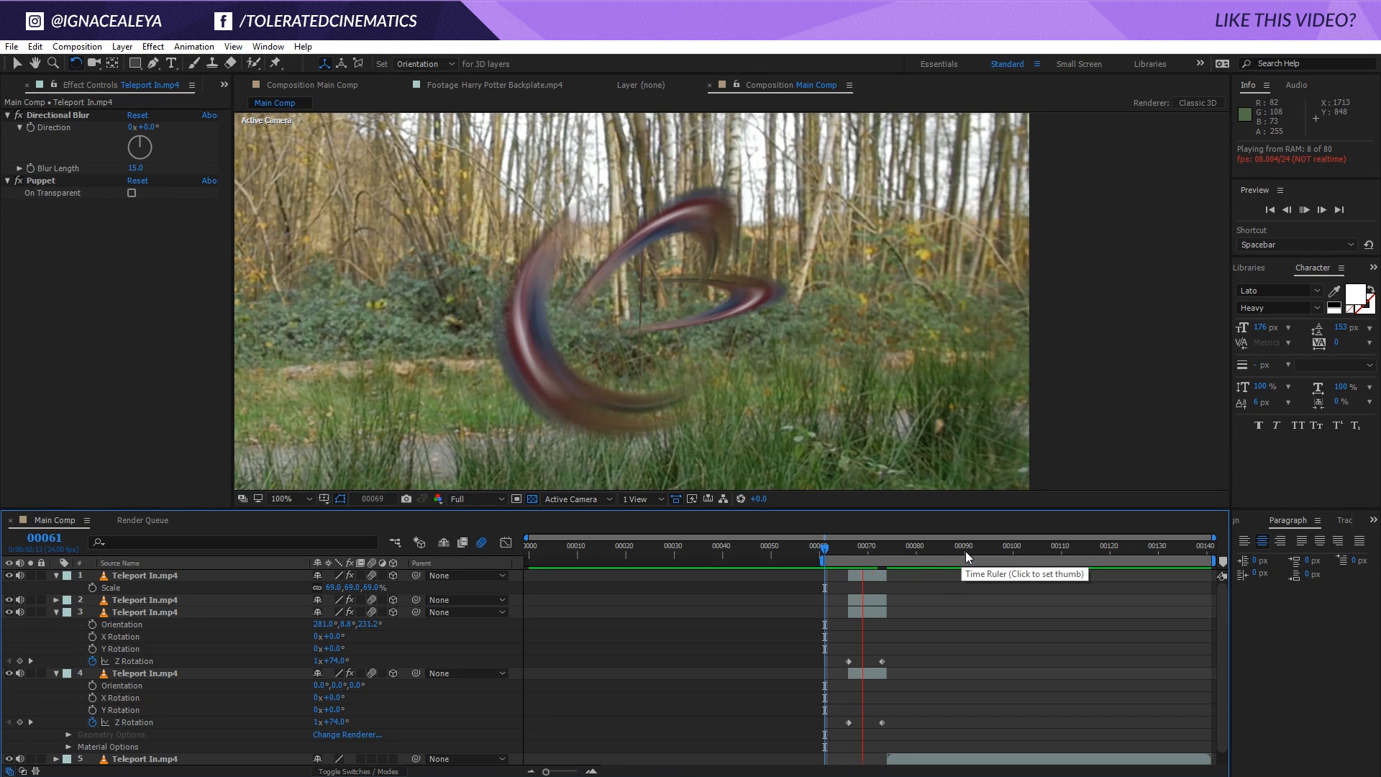
pyautogui.click(936, 546)
pyautogui.press('n')
pyautogui.press('space')
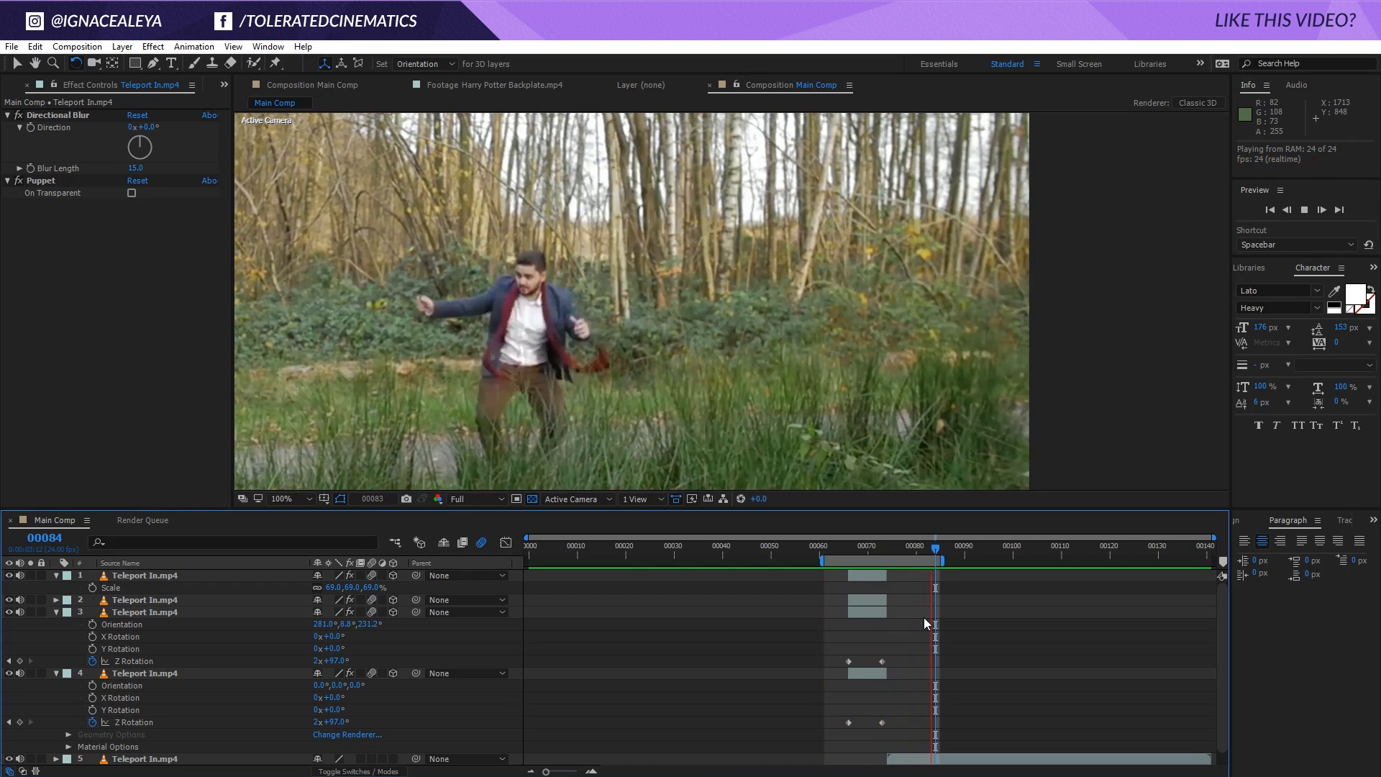
# At frame 72, rotate the topmost copy to about 141°, 298°, 133° in 3D and preview the swirl
pyautogui.click(879, 550)
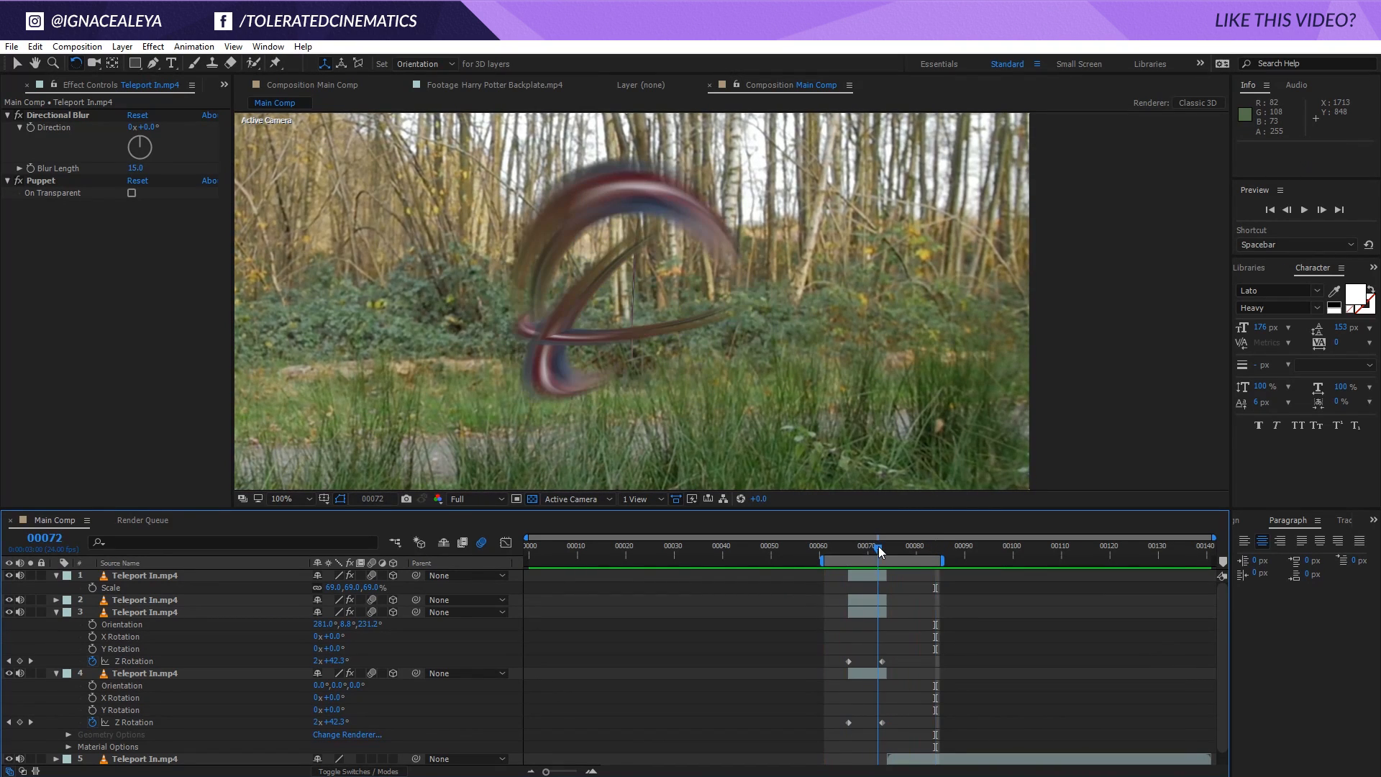
pyautogui.press('v')
pyautogui.click(632, 306)
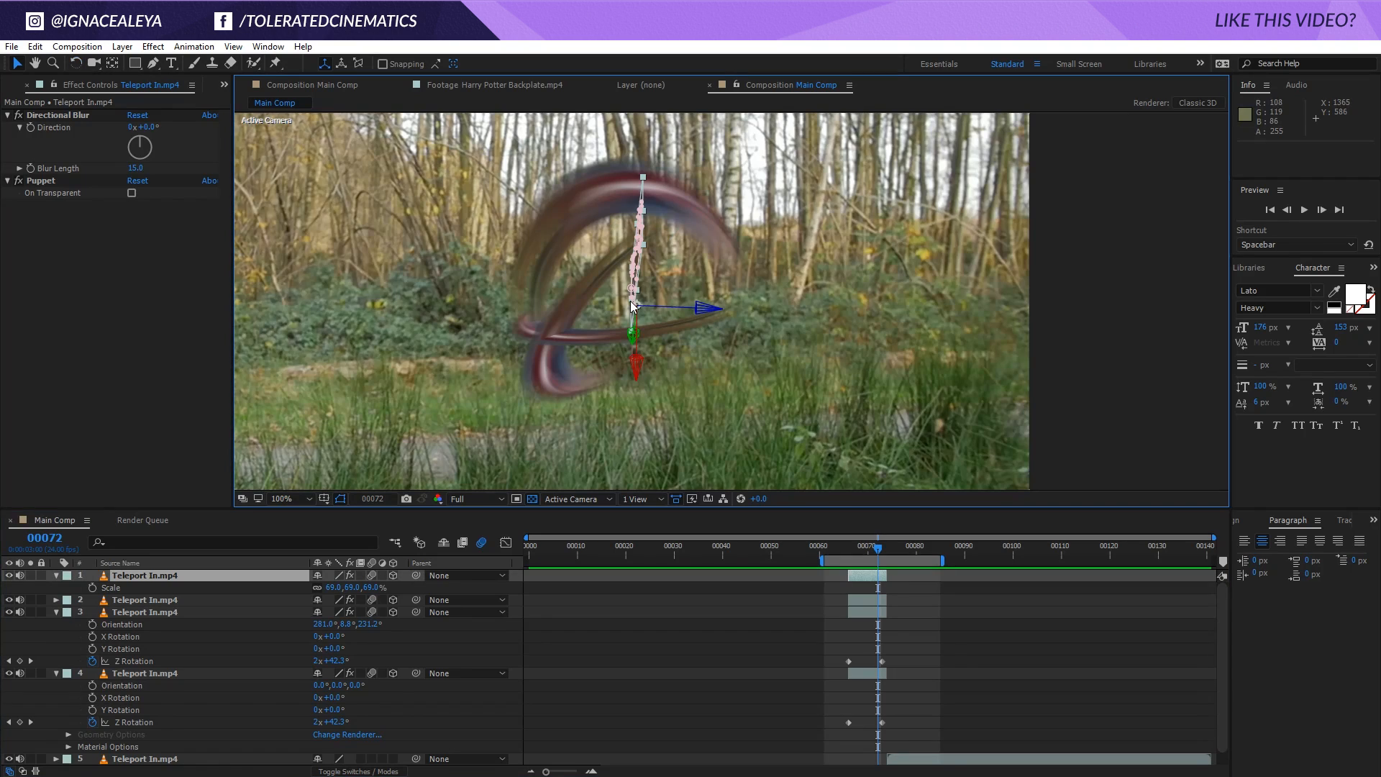
pyautogui.press('w')
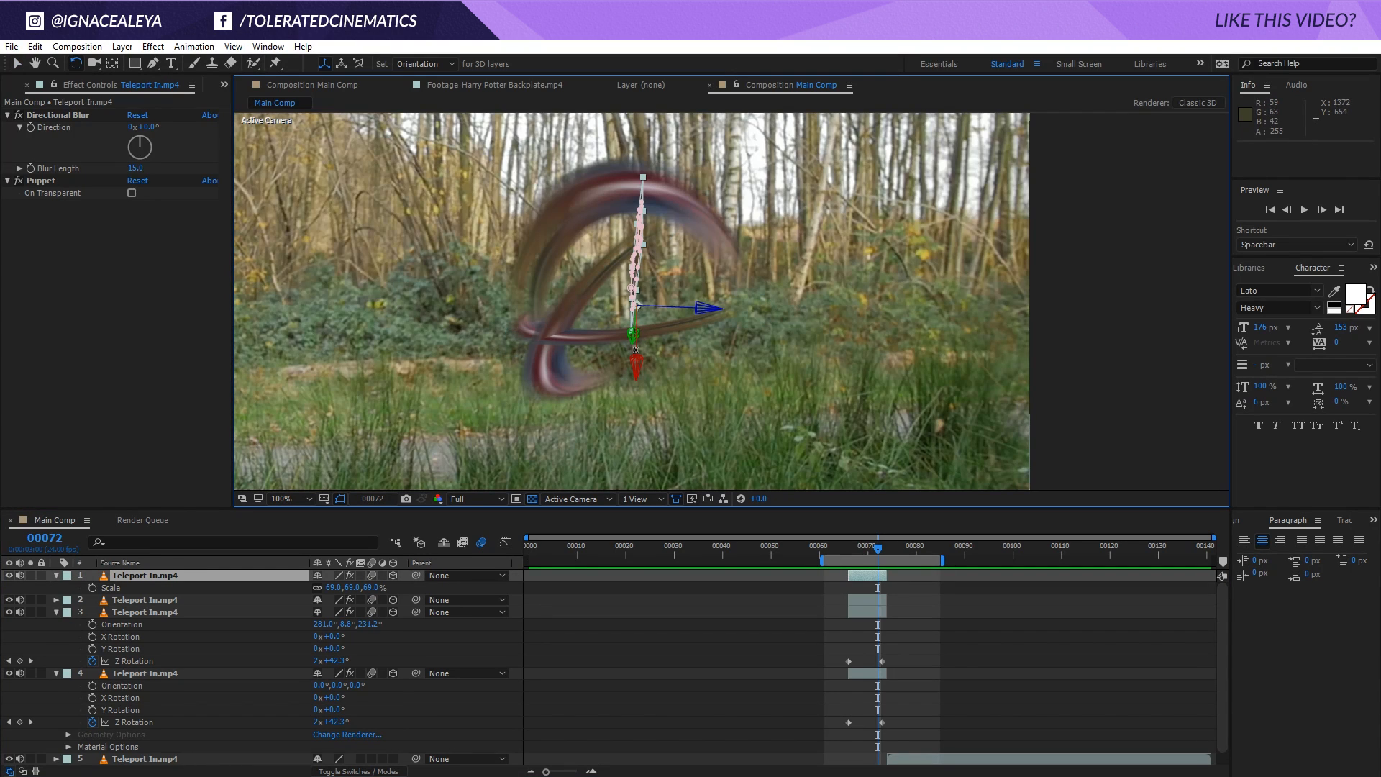
pyautogui.moveTo(636, 351); pyautogui.dragTo(658, 354)
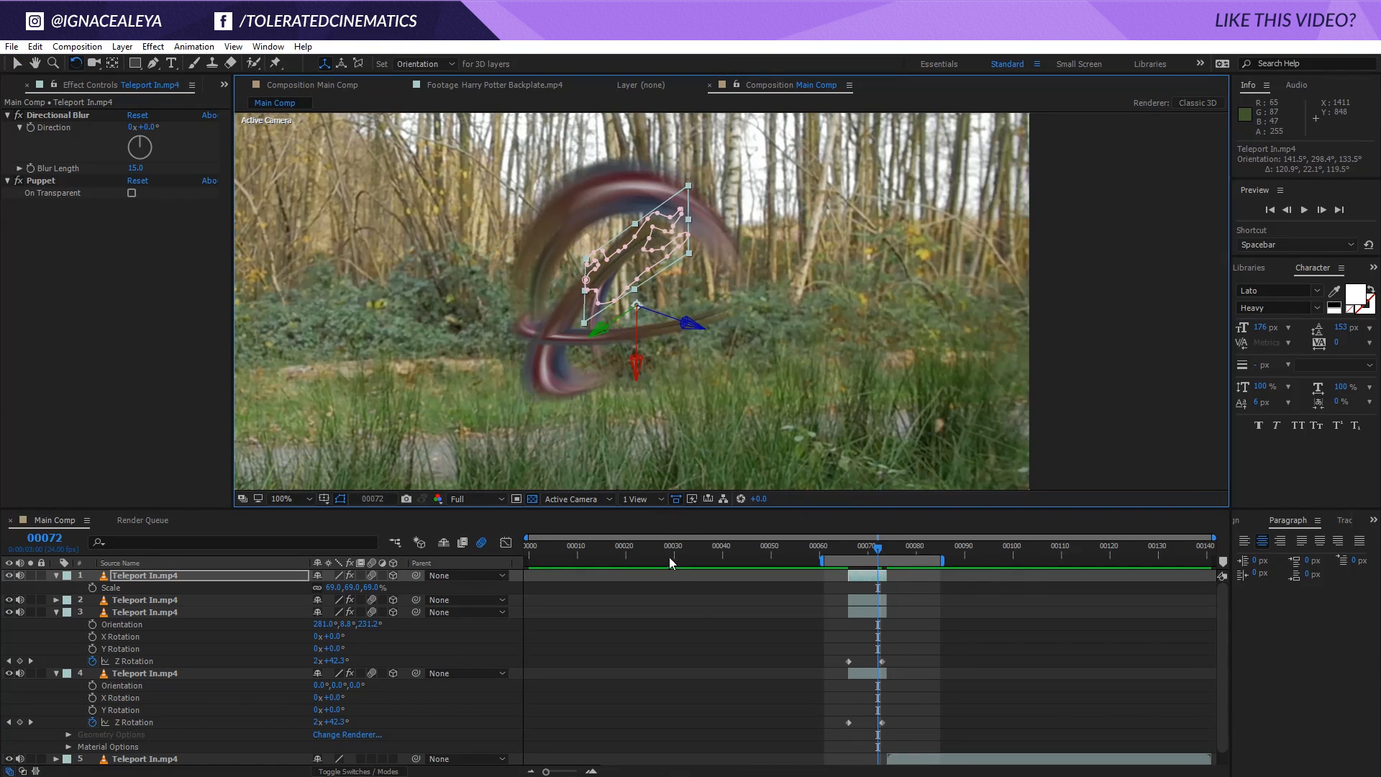
pyautogui.press('v')
pyautogui.click(695, 663)
pyautogui.press('space')
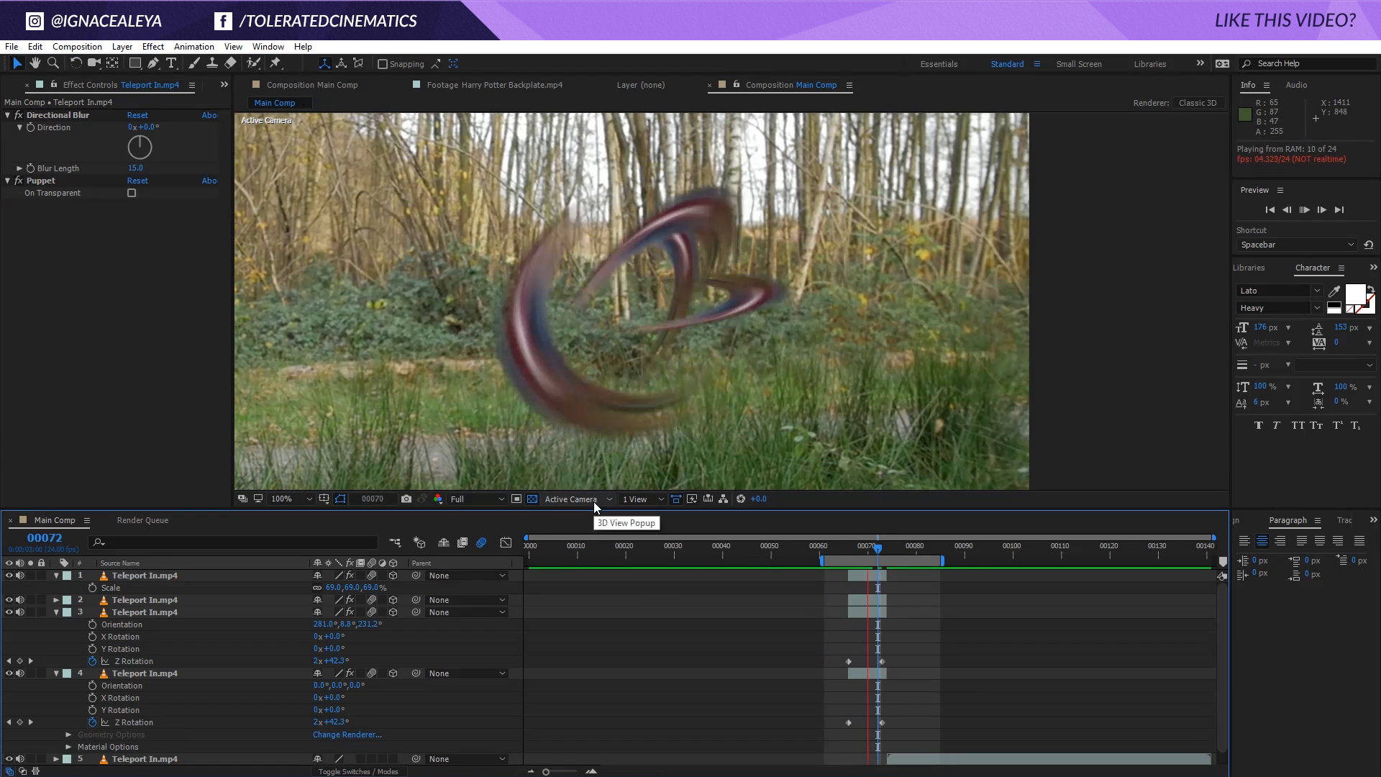
# Select all four swirling layers at frame 73 and nudge them left toward the spot where the man appears
pyautogui.click(875, 551)
pyautogui.click(867, 672)
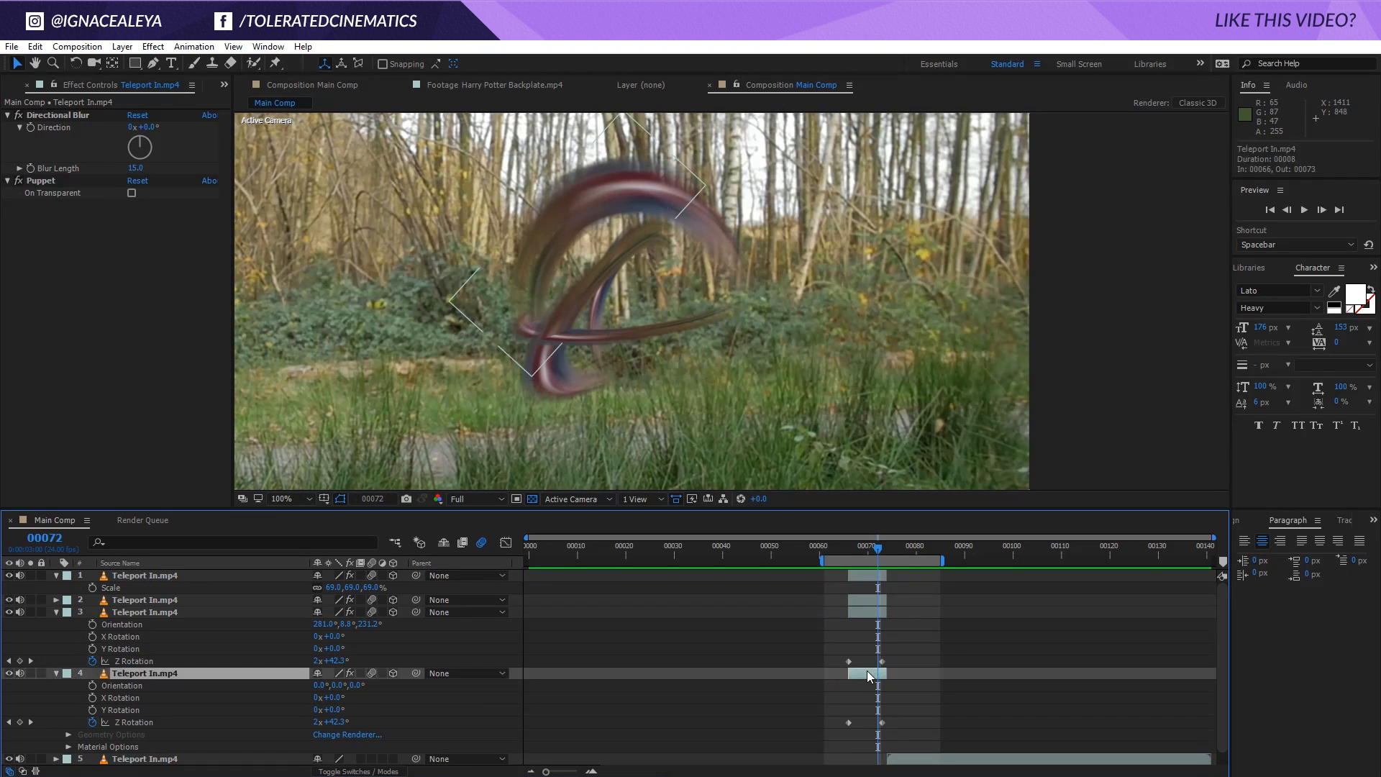
pyautogui.keyDown('shift'); pyautogui.click(862, 577); pyautogui.keyUp('shift')
pyautogui.moveTo(875, 558); pyautogui.dragTo(882, 553)
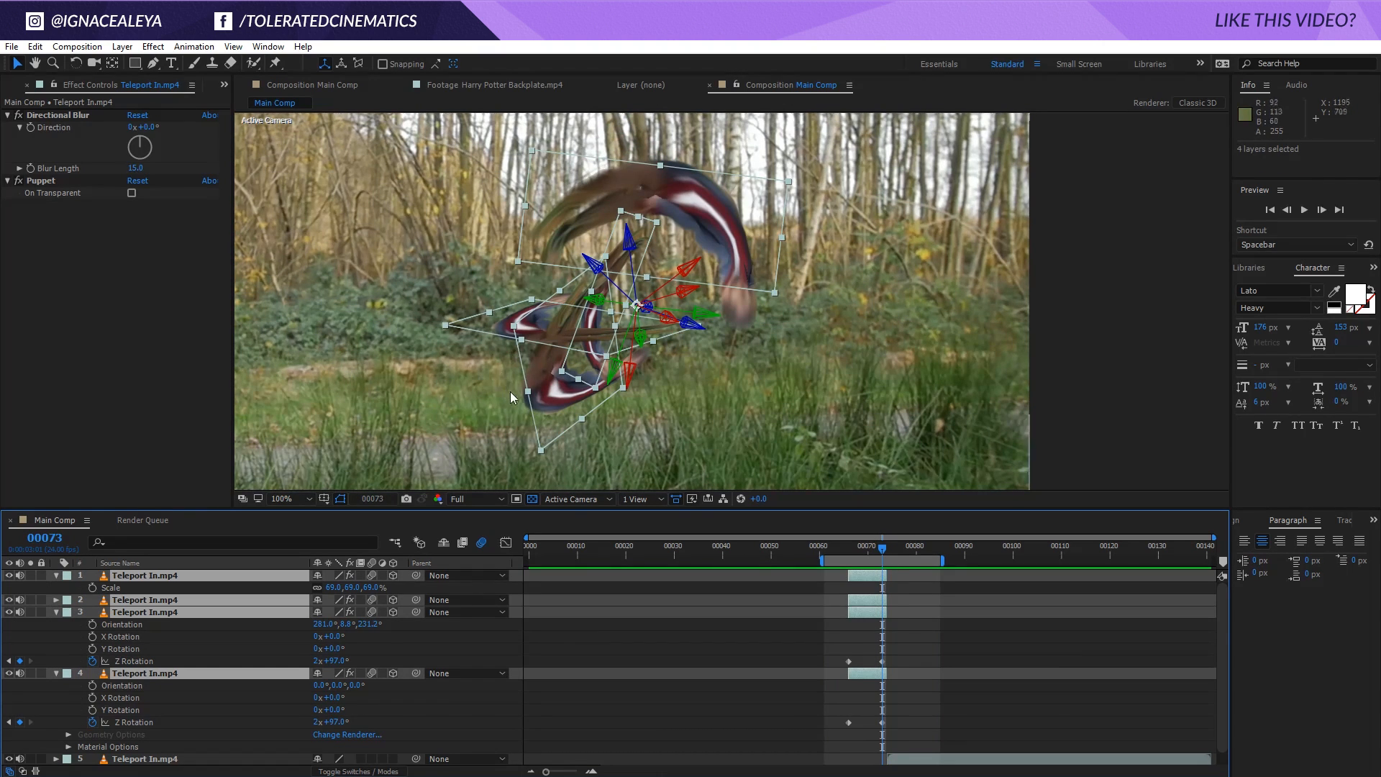
pyautogui.press('Left')
pyautogui.press('Left')
pyautogui.press('Left')
pyautogui.press('Left')
pyautogui.press('Left')
pyautogui.press('Left')
pyautogui.press('Left')
pyautogui.press('Left')
pyautogui.press('Left')
pyautogui.press('Left')
pyautogui.press('Left')
pyautogui.press('Left')
pyautogui.press('Left')
pyautogui.press('Left')
pyautogui.press('Left')
pyautogui.press('Left')
pyautogui.press('Left')
pyautogui.press('Left')
pyautogui.press('Left')
pyautogui.press('Left')
pyautogui.hotkey('shift', 'Left')
pyautogui.hotkey('shift', 'Left')
pyautogui.hotkey('shift', 'Left')
pyautogui.hotkey('shift', 'Left')
pyautogui.hotkey('shift', 'Left')
pyautogui.hotkey('shift', 'Left')
pyautogui.hotkey('shift', 'Left')
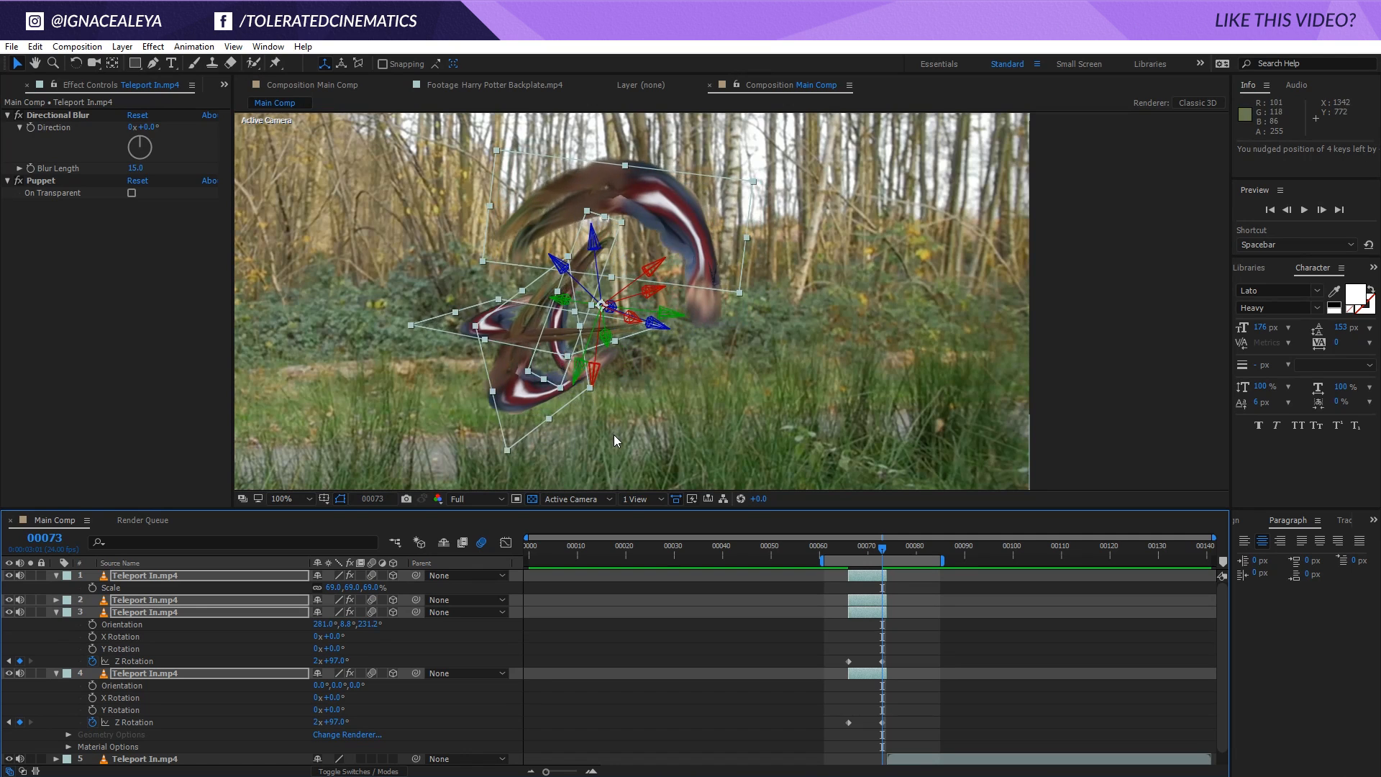
pyautogui.press('Right')
pyautogui.press('Right')
pyautogui.press('Left')
pyautogui.press('Left')
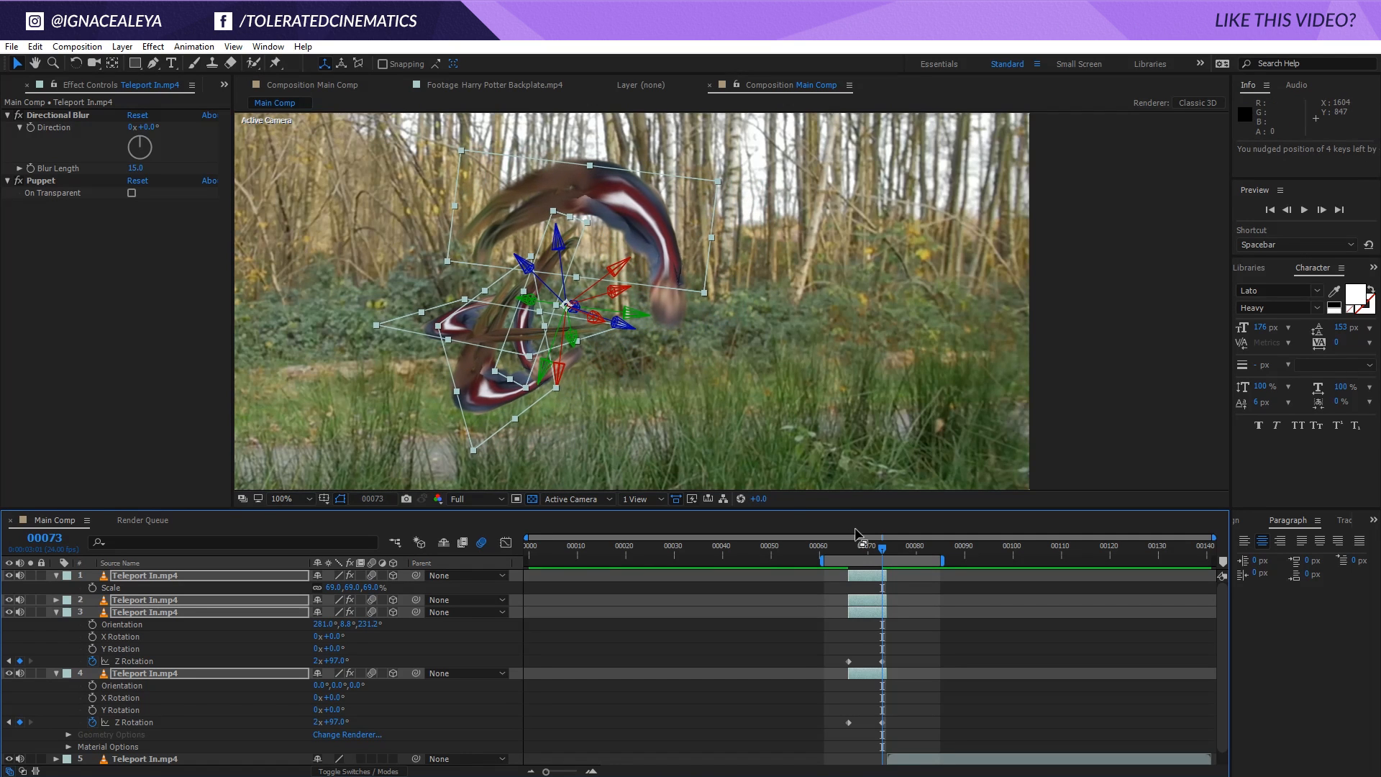
# Compare the swirl with the live clip around frame 74 and nudge the four layers slightly further left
pyautogui.press('pagedown')
pyautogui.press('pagedown')
pyautogui.press('pageup')
pyautogui.press('pageup')
pyautogui.press('pageup')
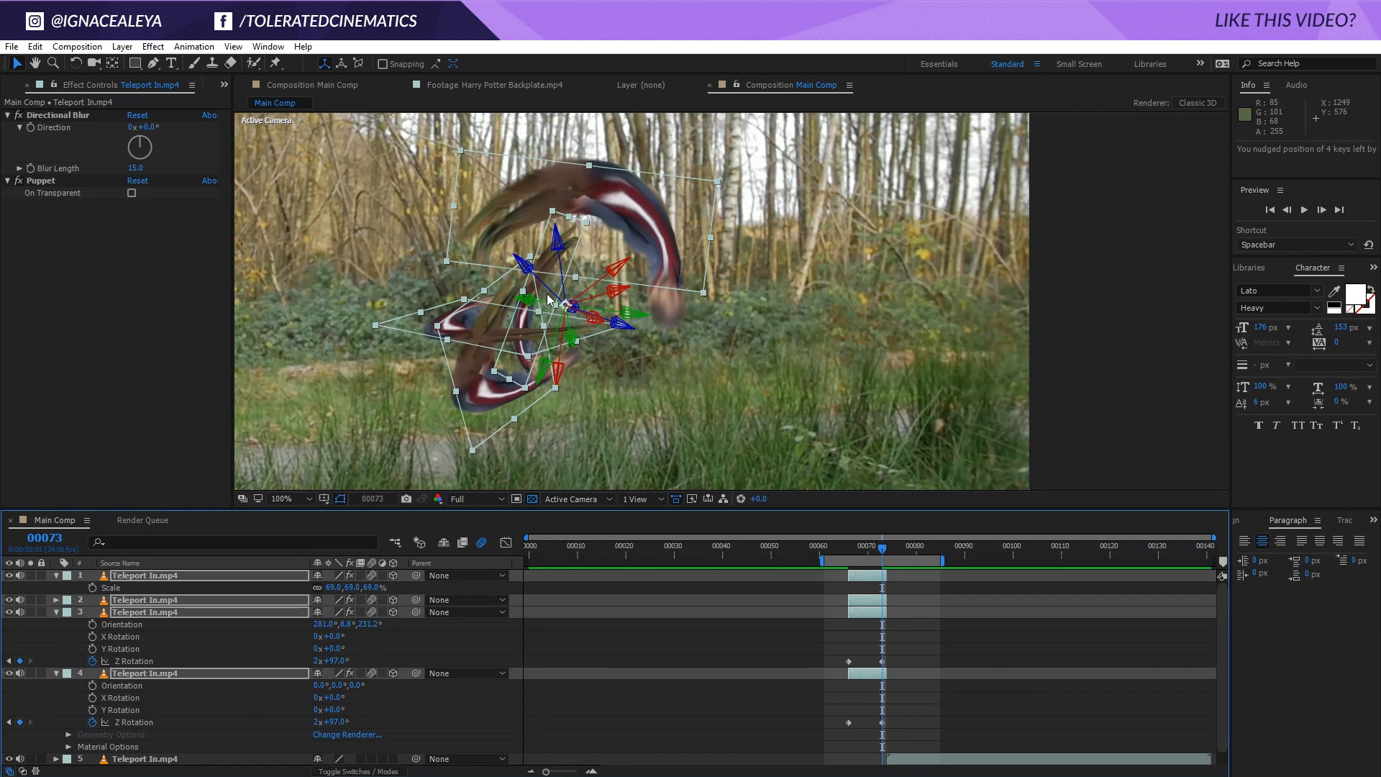
pyautogui.hotkey('shift', 'Left')
pyautogui.hotkey('shift', 'Left')
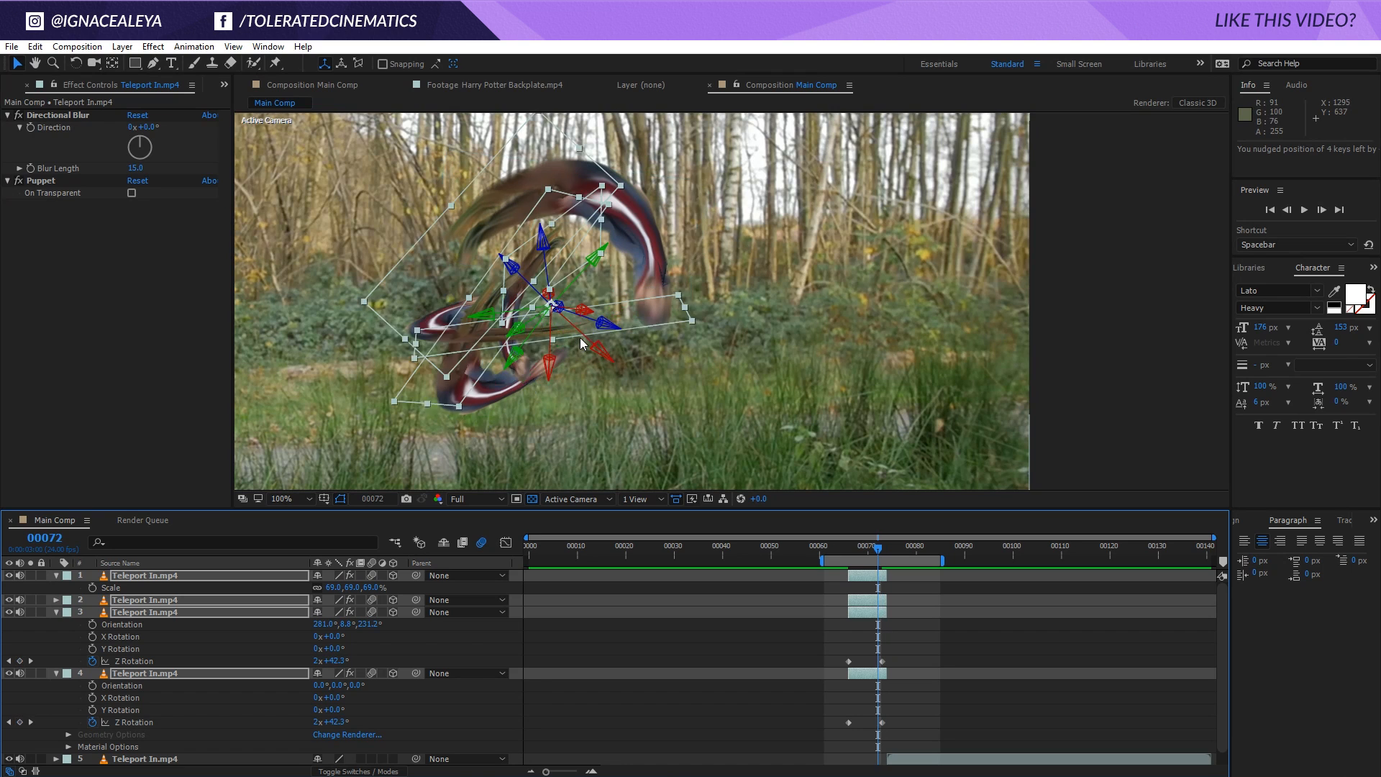
pyautogui.press('pagedown')
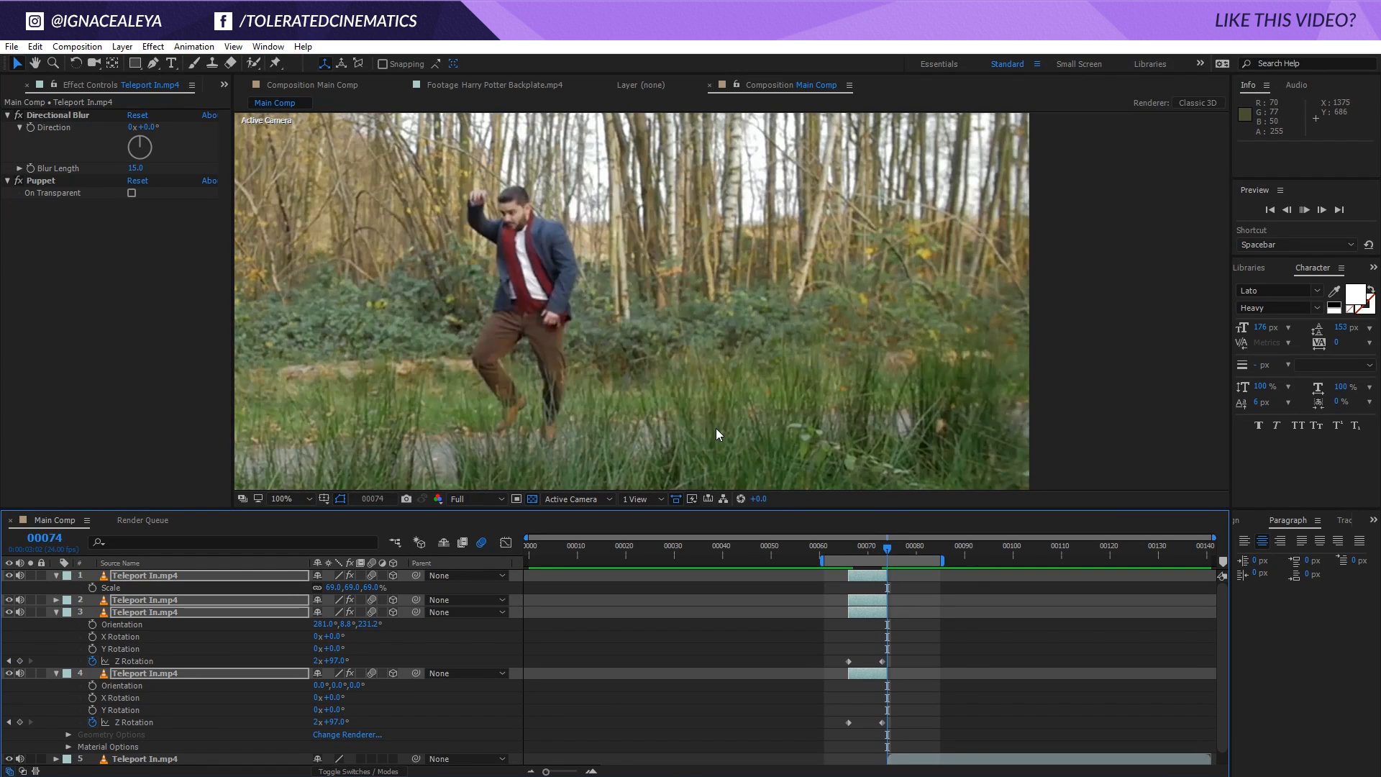
# Preview the teleport, examine the swirl between frames 69 and 67, and deselect the layers
pyautogui.press('space')
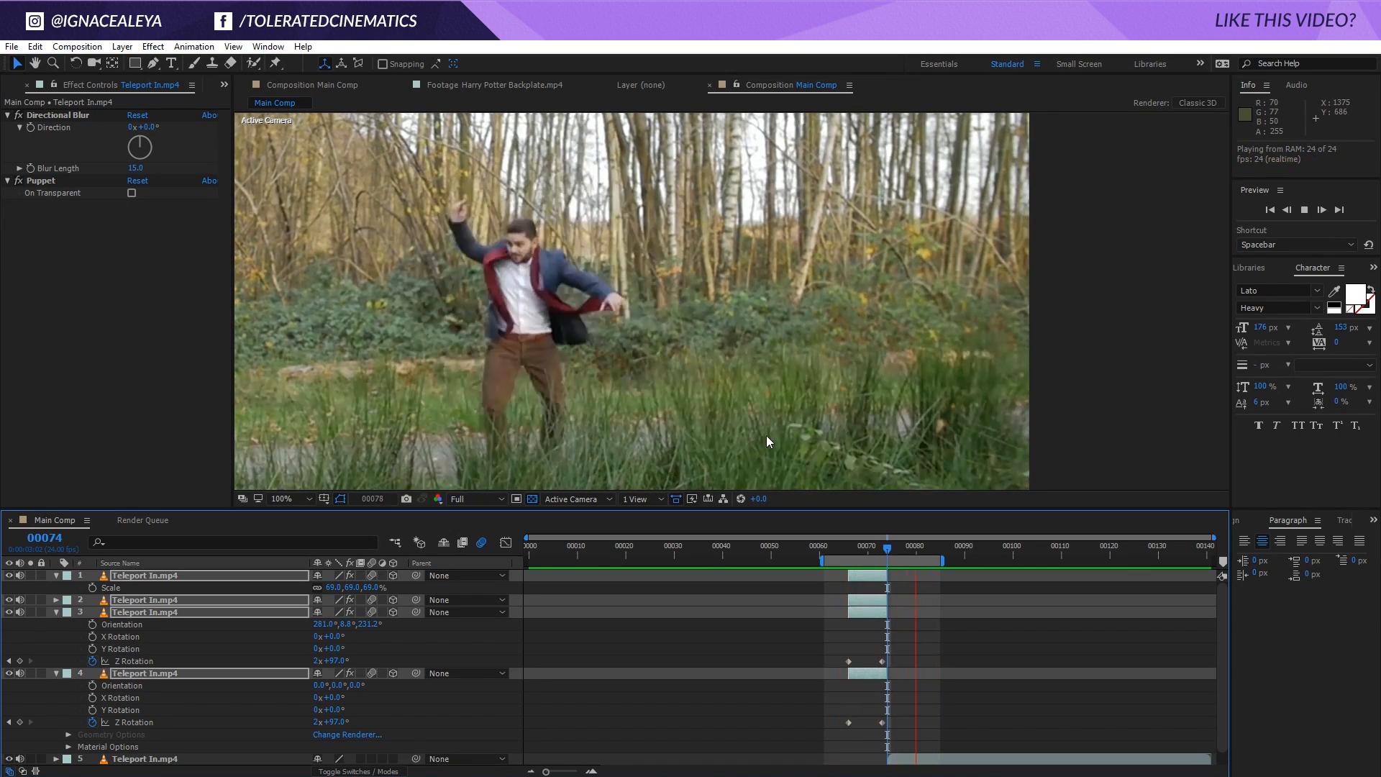
pyautogui.click(862, 555)
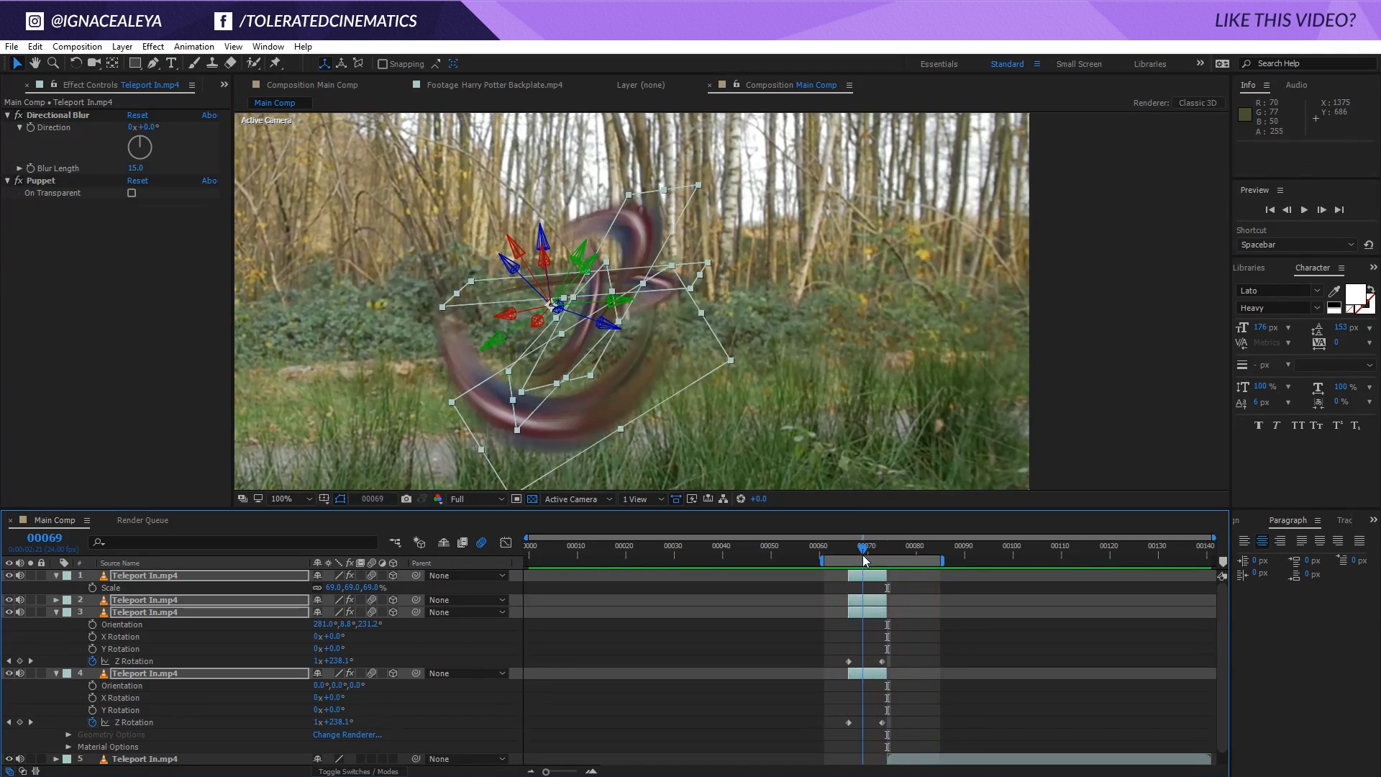
pyautogui.moveTo(862, 554); pyautogui.dragTo(853, 556)
pyautogui.click(882, 587)
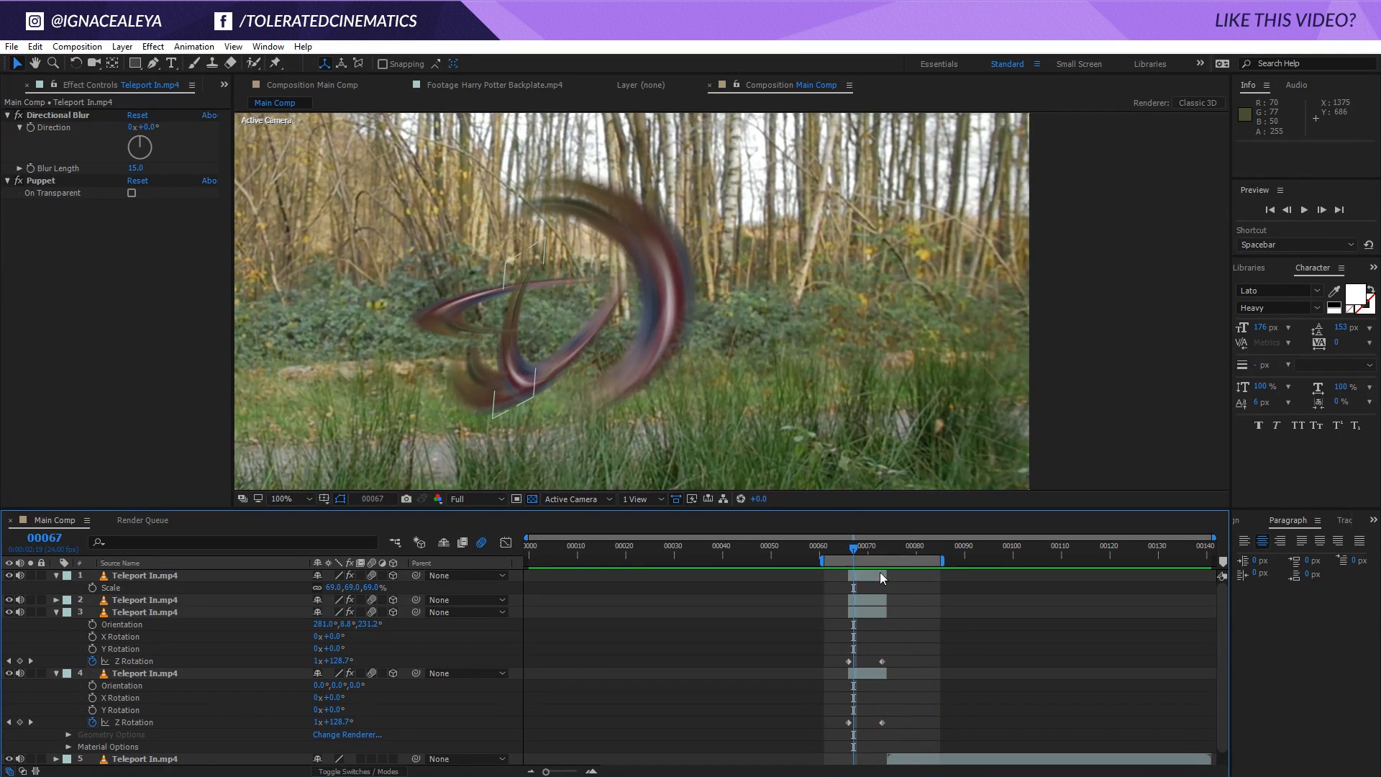
# Collapse the open properties of the swirling layers in the timeline and select the live clip
pyautogui.click(57, 576)
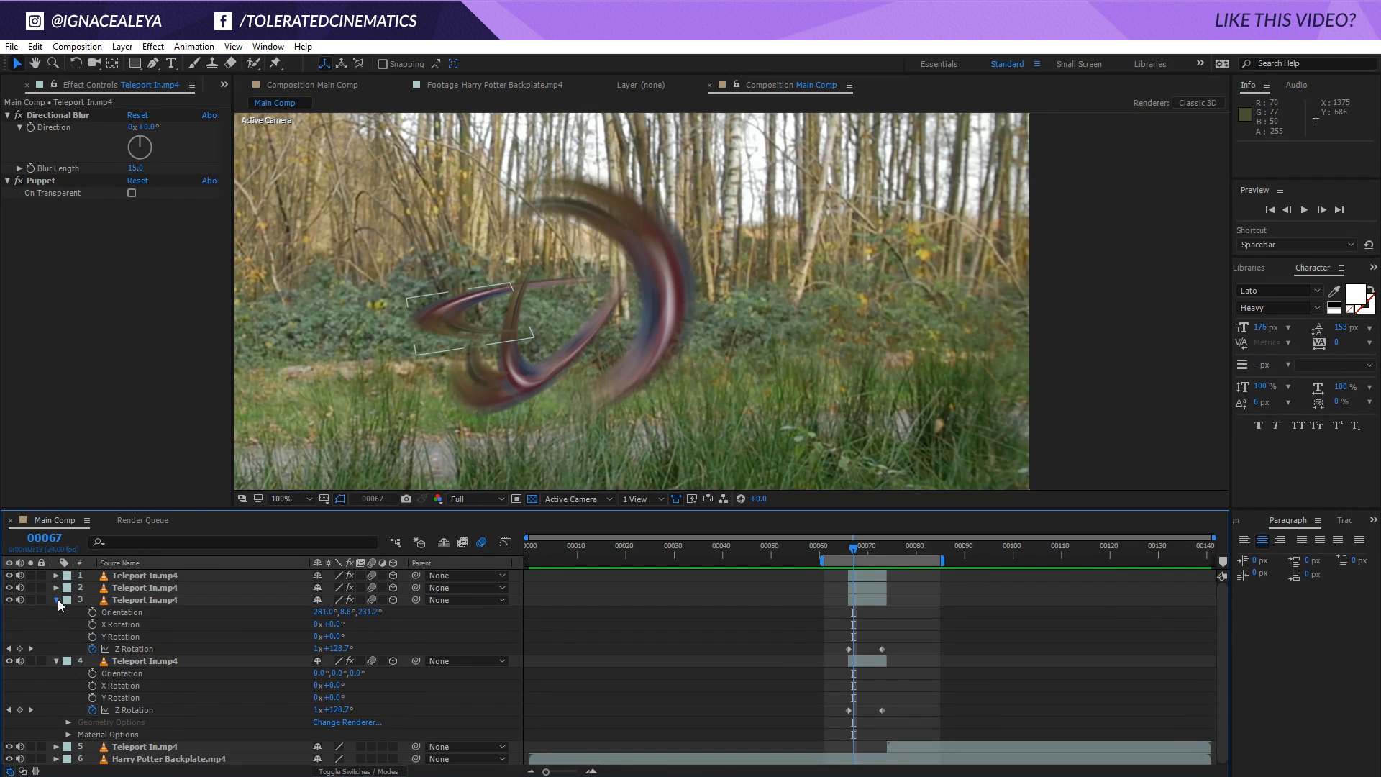
pyautogui.click(57, 599)
pyautogui.click(56, 612)
pyautogui.click(887, 627)
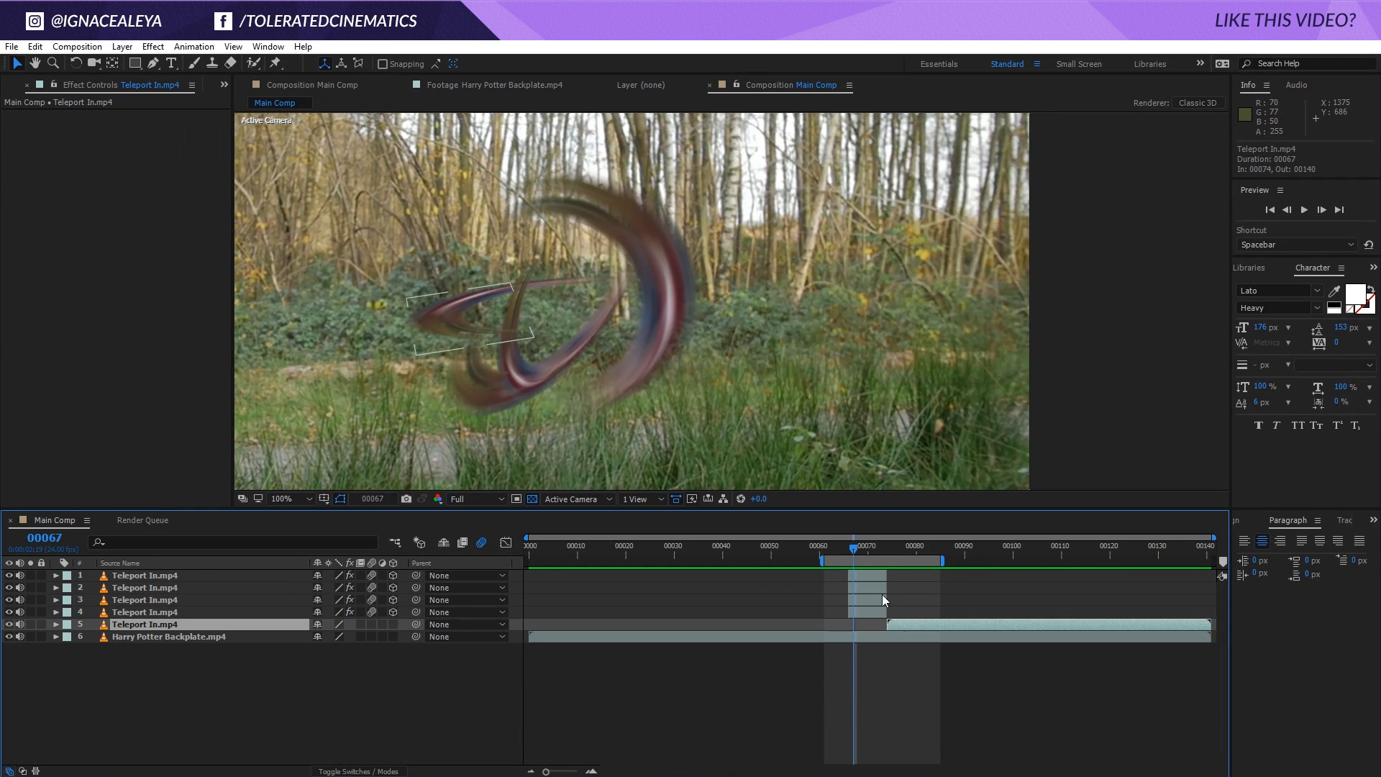
# Add Scale keyframes of 100% to the original frozen layer at frames 66 and 69
pyautogui.moveTo(887, 548); pyautogui.dragTo(850, 555)
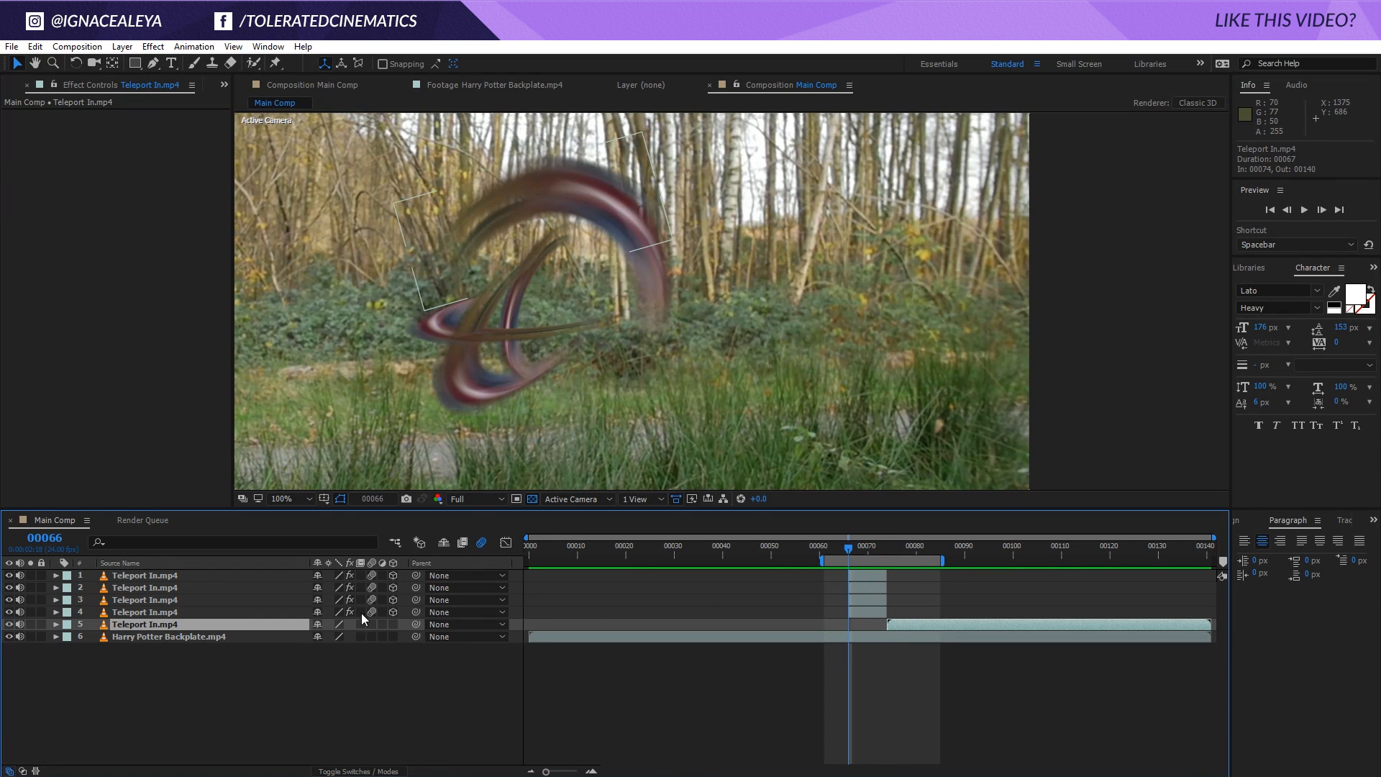
pyautogui.click(155, 614)
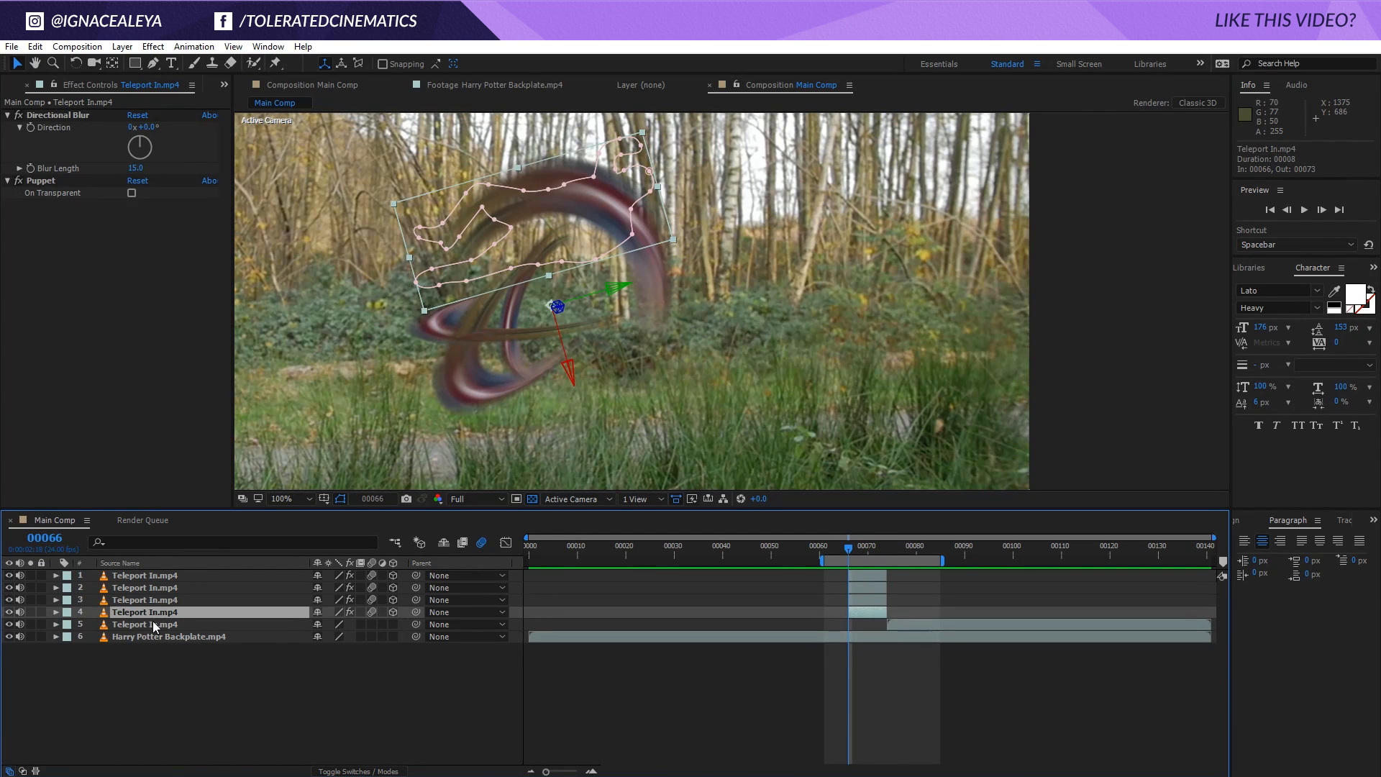
pyautogui.press('s')
pyautogui.click(92, 625)
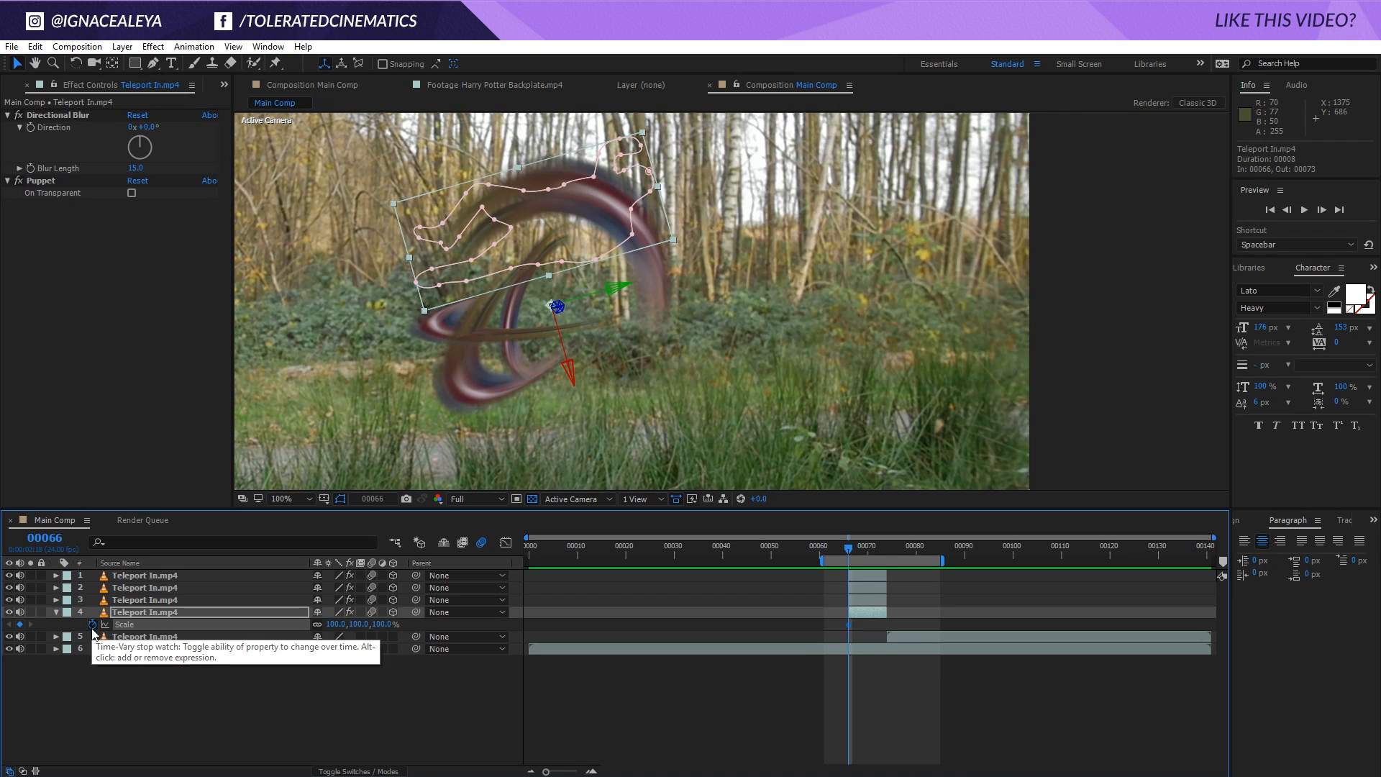
pyautogui.press('pagedown')
pyautogui.press('pagedown')
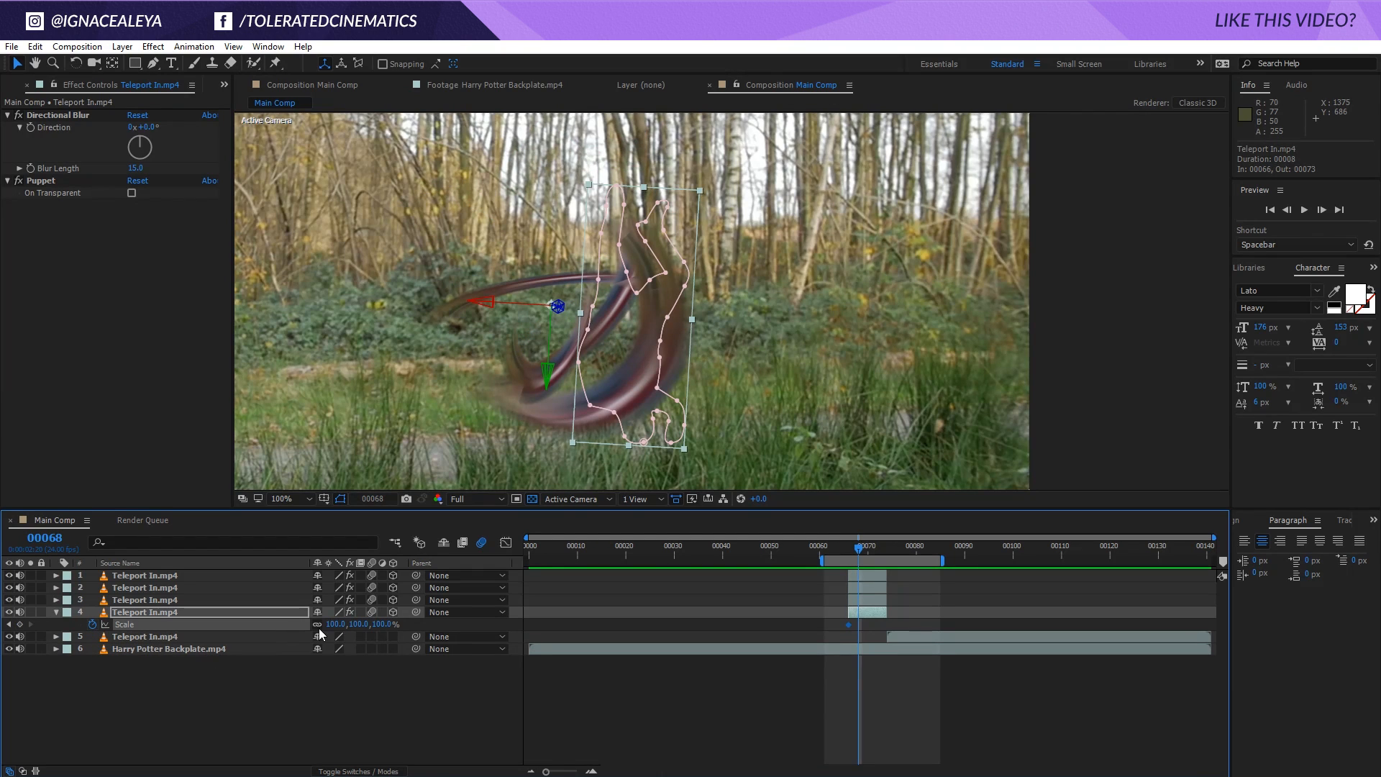
pyautogui.press('pagedown')
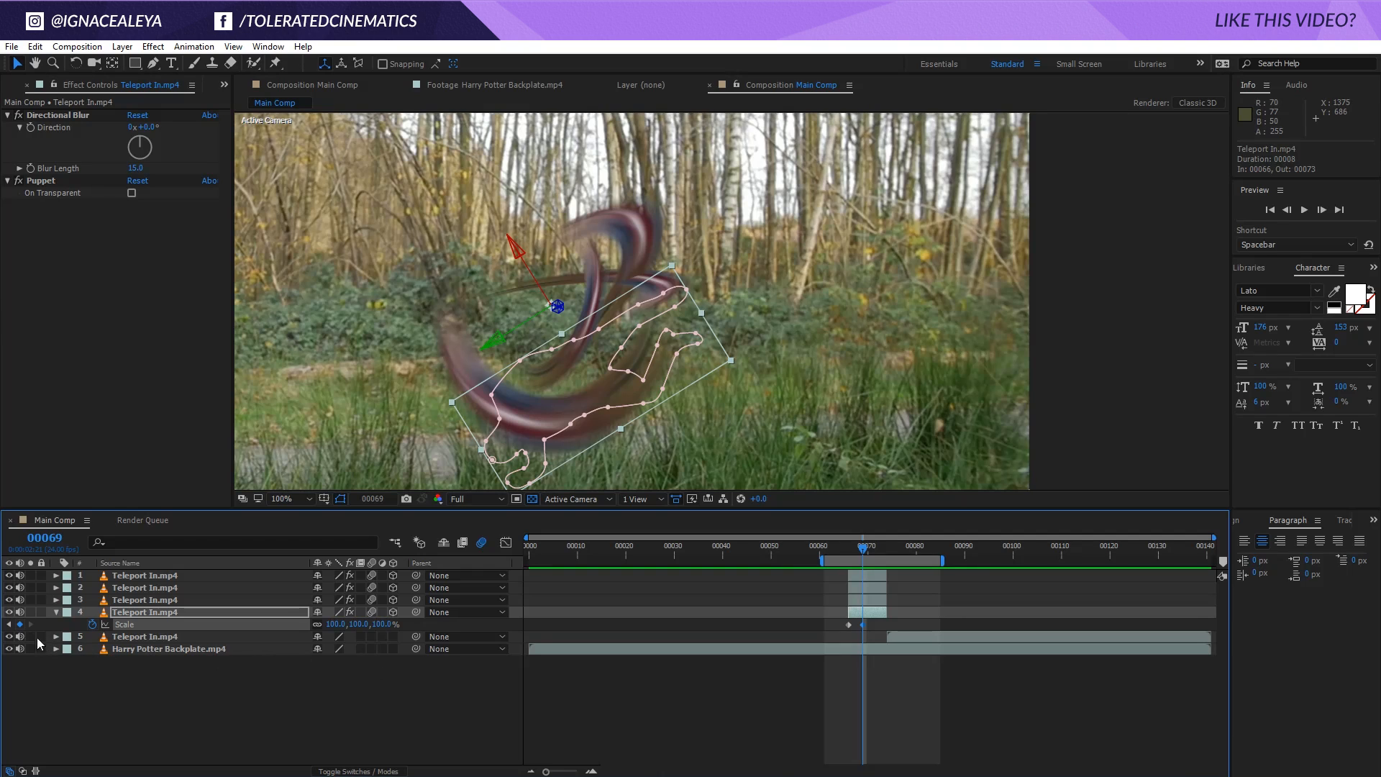
# Set the original frozen layer's Scale to 0% at frame 66 and select both of its Scale keyframes
pyautogui.click(10, 625)
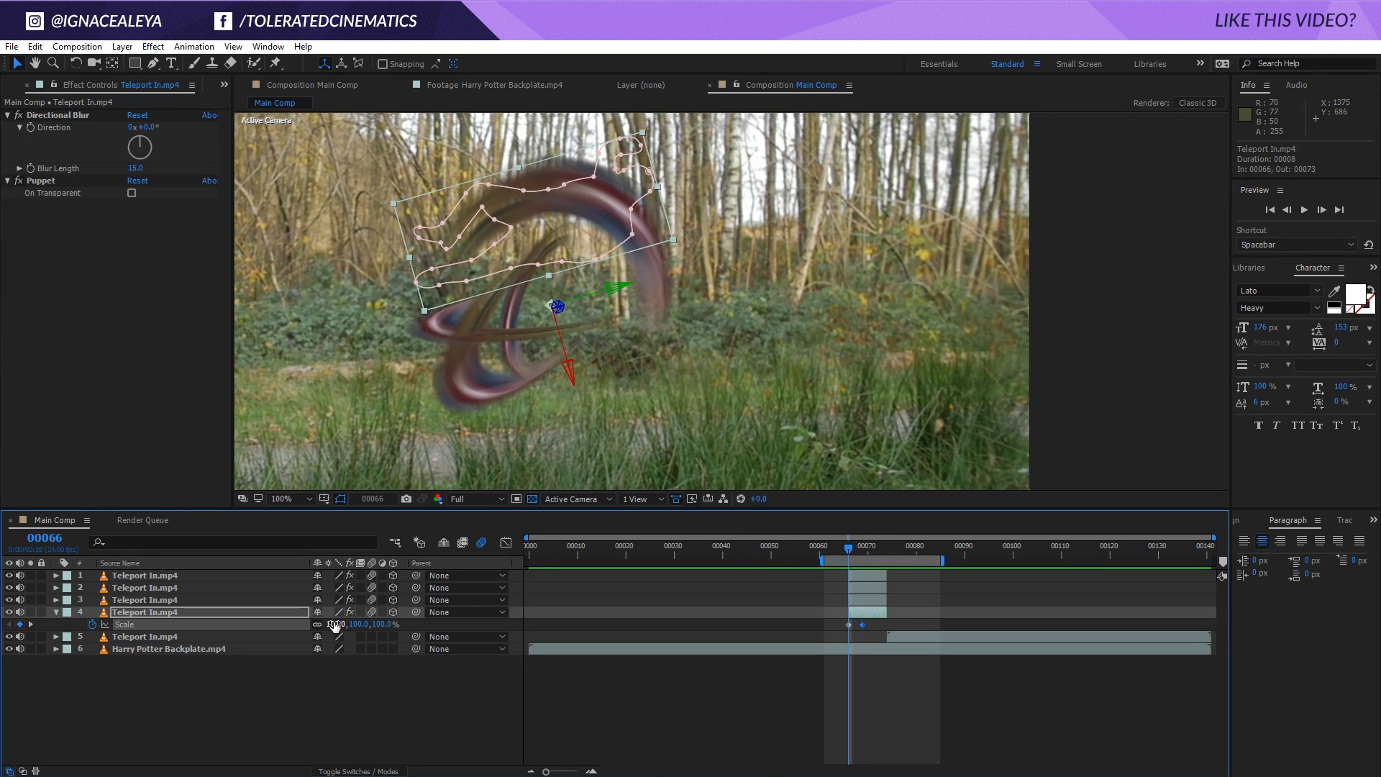
pyautogui.click(334, 624)
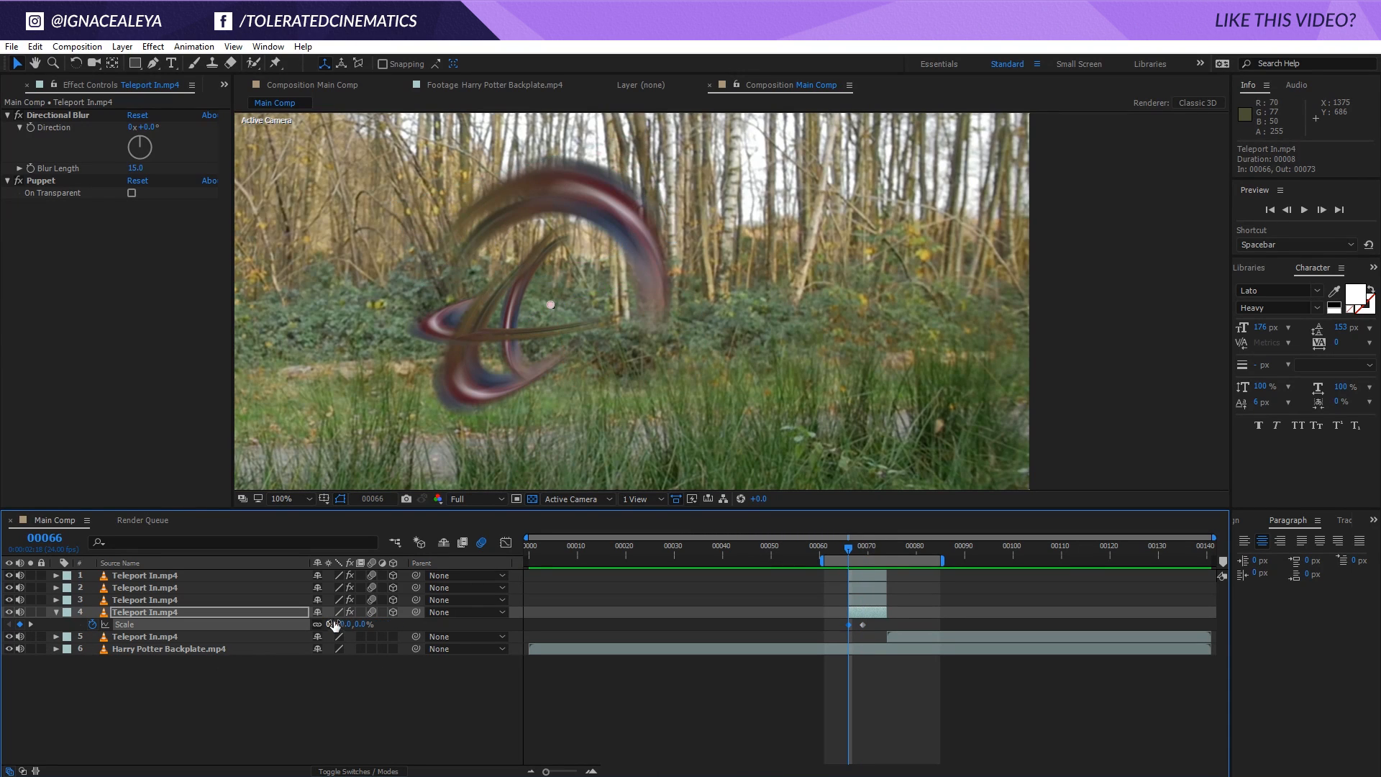
pyautogui.write('0')
pyautogui.press('Return')
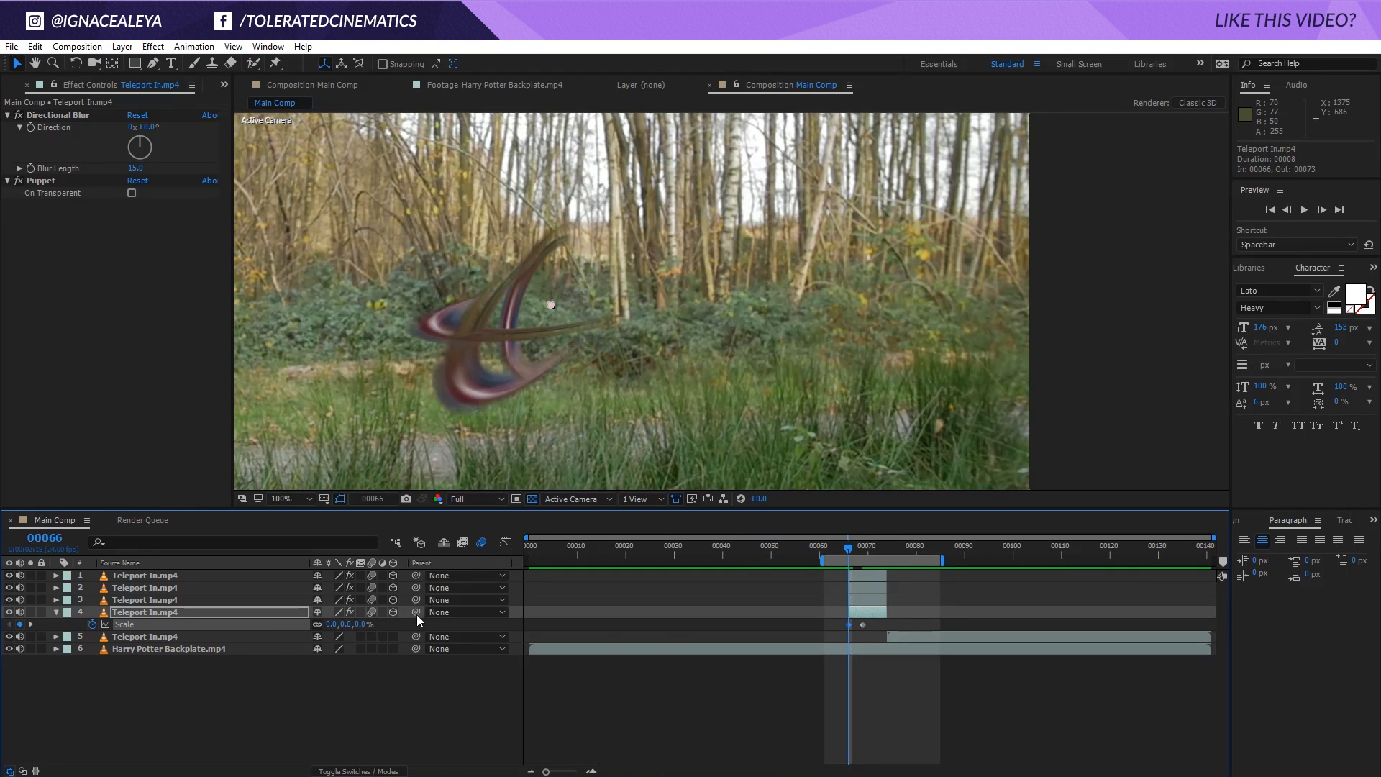
pyautogui.moveTo(836, 638); pyautogui.dragTo(873, 626)
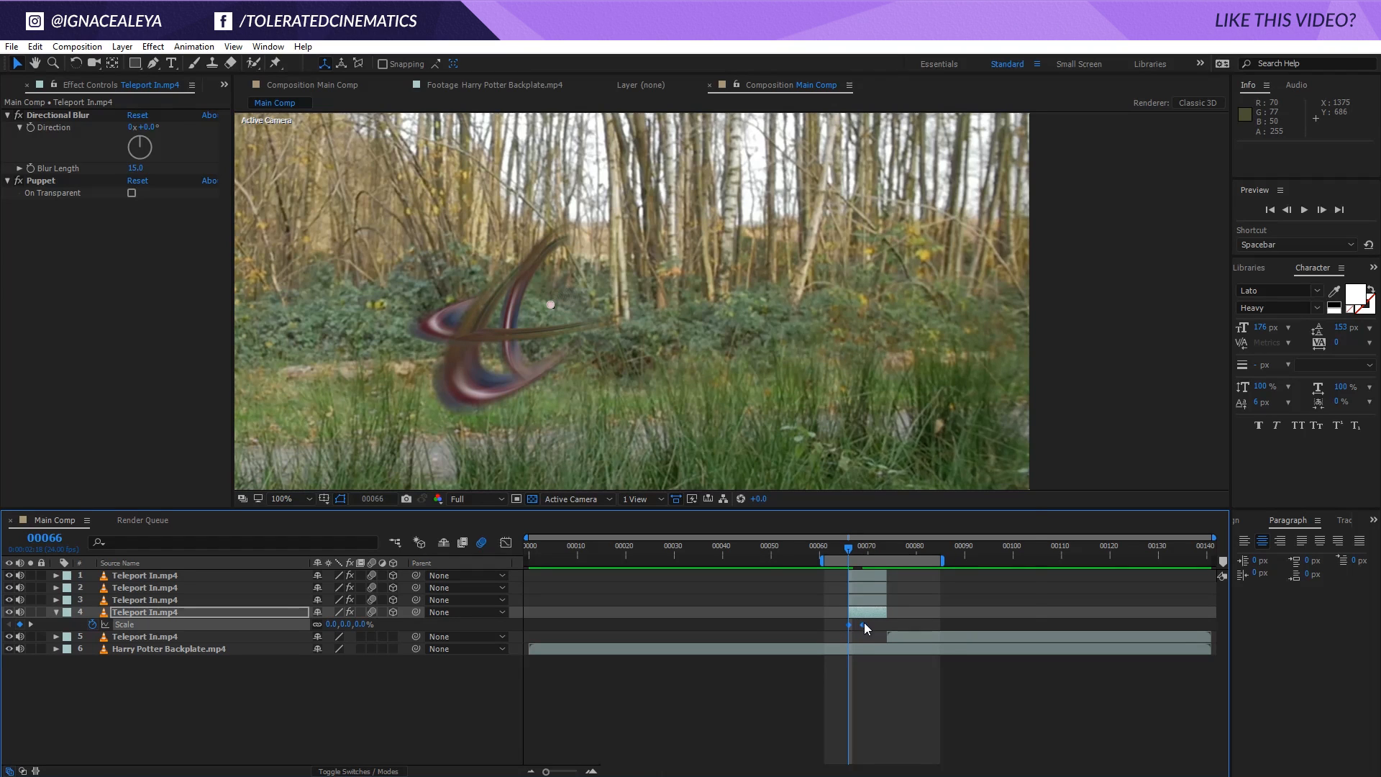
# Apply Easy Ease to both Scale keyframes of the original frozen layer
pyautogui.rightClick(865, 623)
pyautogui.moveTo(891, 615)
pyautogui.click(732, 645)
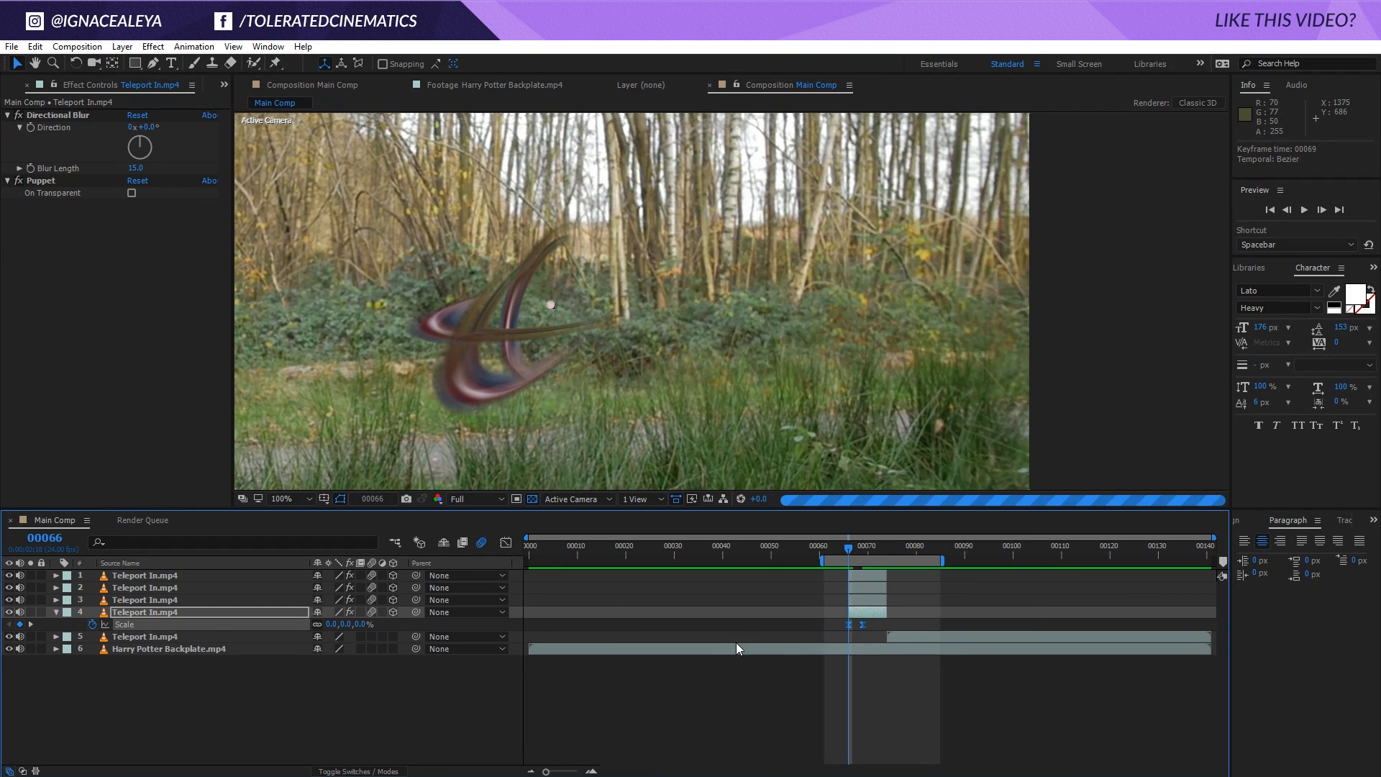
# Paste the eased Scale keyframes onto the three duplicated frozen layers at frame 66 and deselect the layers
pyautogui.click(855, 598)
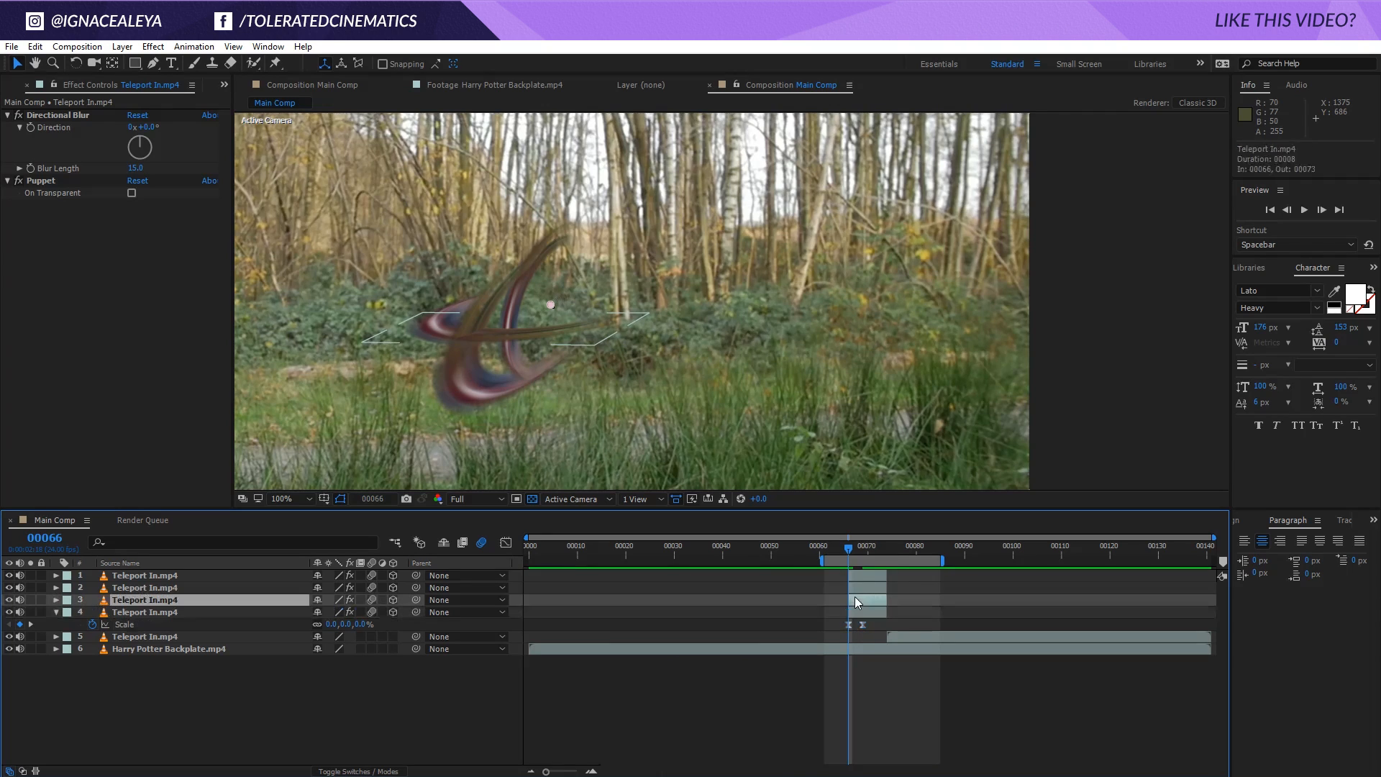
pyautogui.keyDown('shift'); pyautogui.click(856, 574); pyautogui.keyUp('shift')
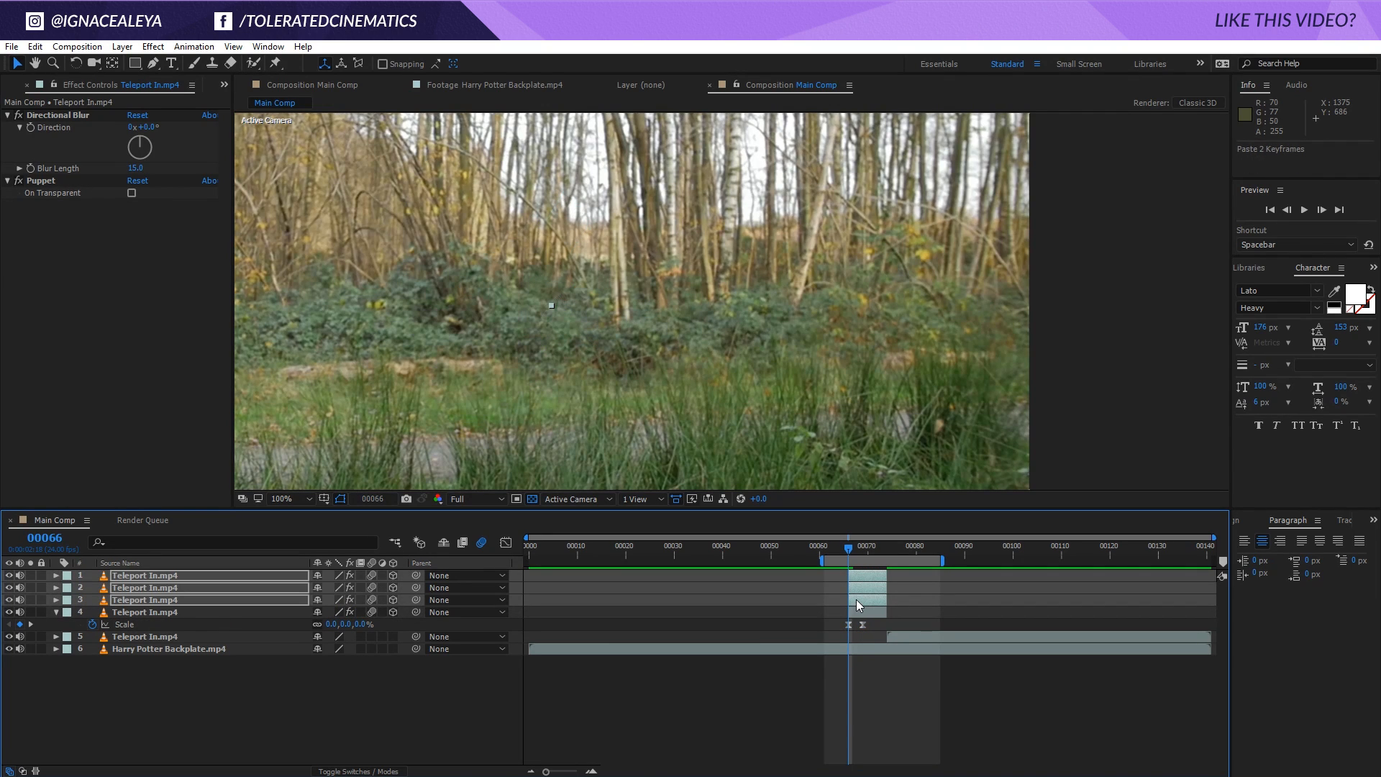
pyautogui.hotkey('ctrl', 'v')
pyautogui.press('u')
pyautogui.click(851, 694)
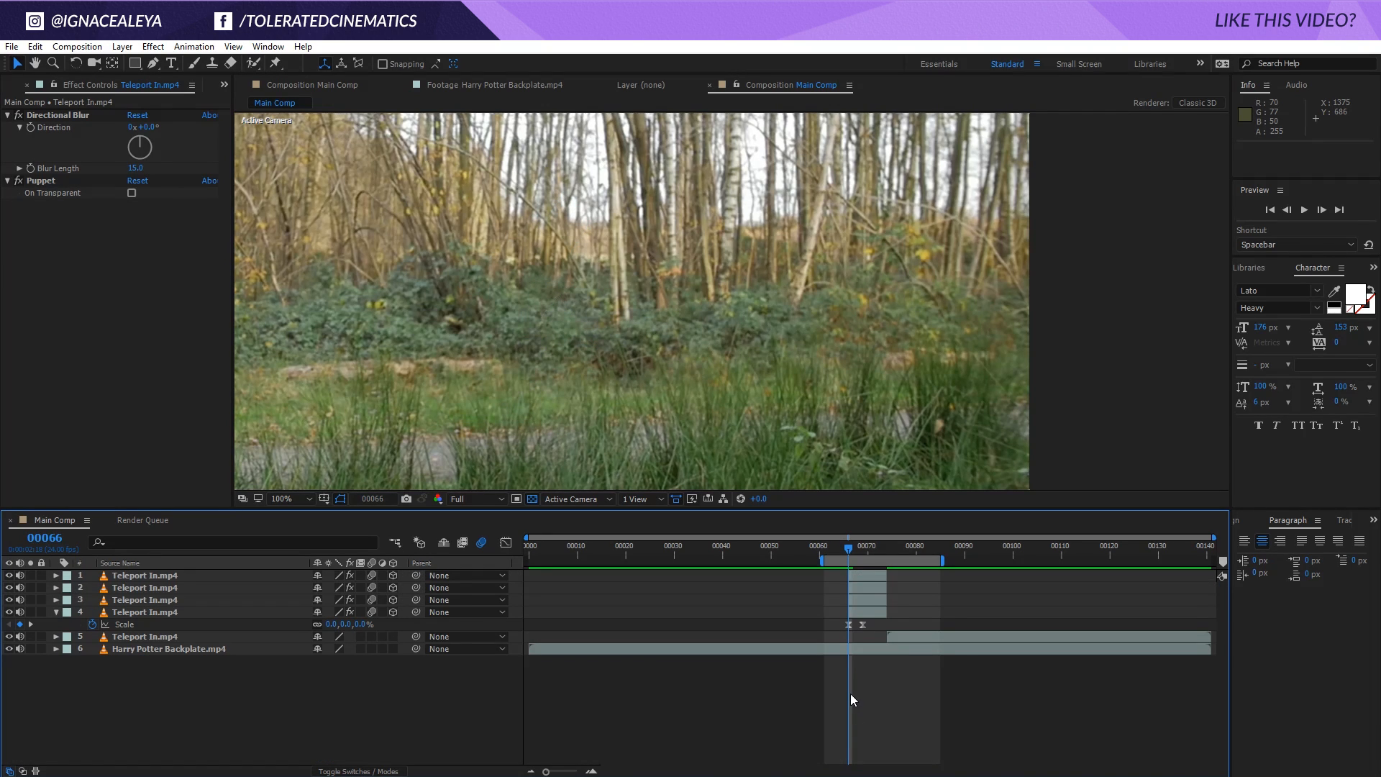
# Preview the teleport and examine up close how the swirl changes into the live clip between frames 71 and 75
pyautogui.press('space')
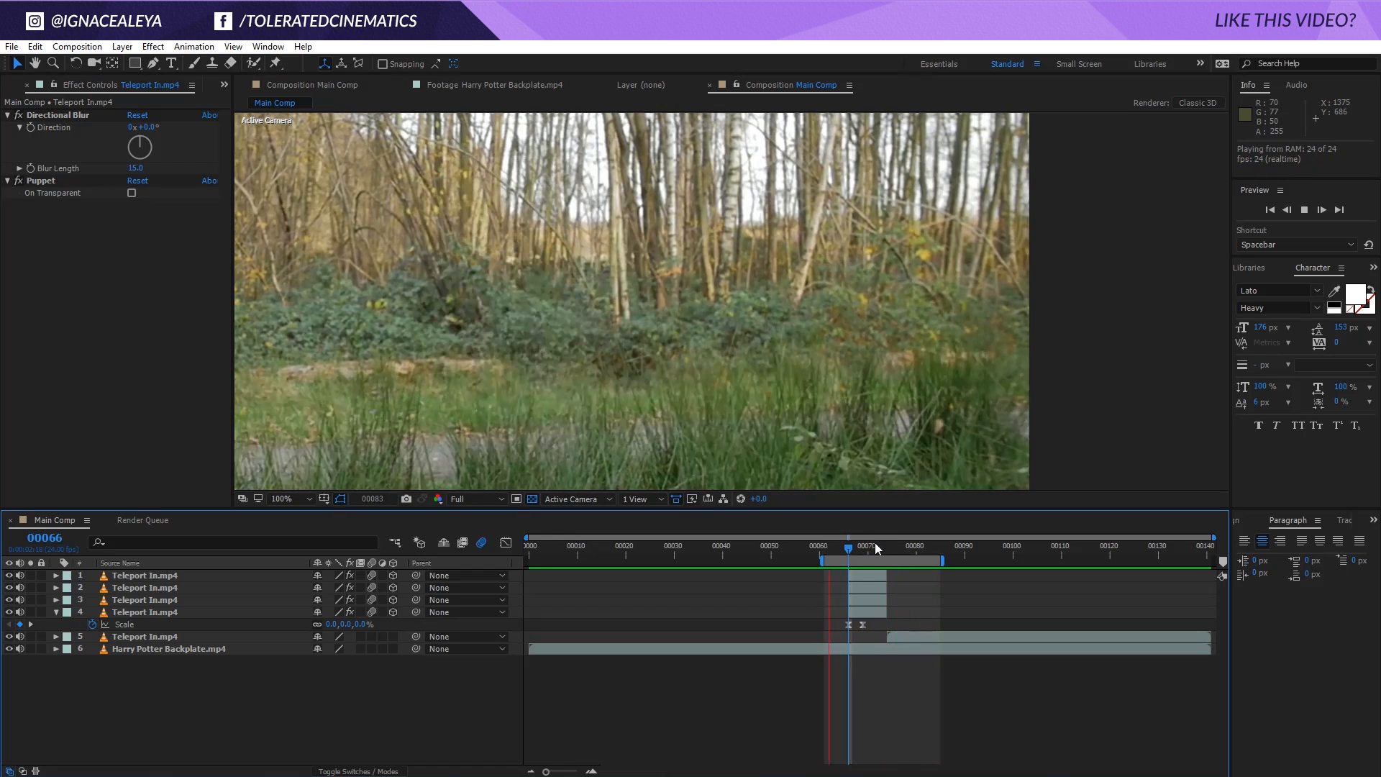
pyautogui.moveTo(875, 542)
pyautogui.mouseDown()
pyautogui.moveTo(891, 544)
pyautogui.moveTo(854, 568)
pyautogui.moveTo(886, 571)
pyautogui.moveTo(890, 549)
pyautogui.mouseUp()
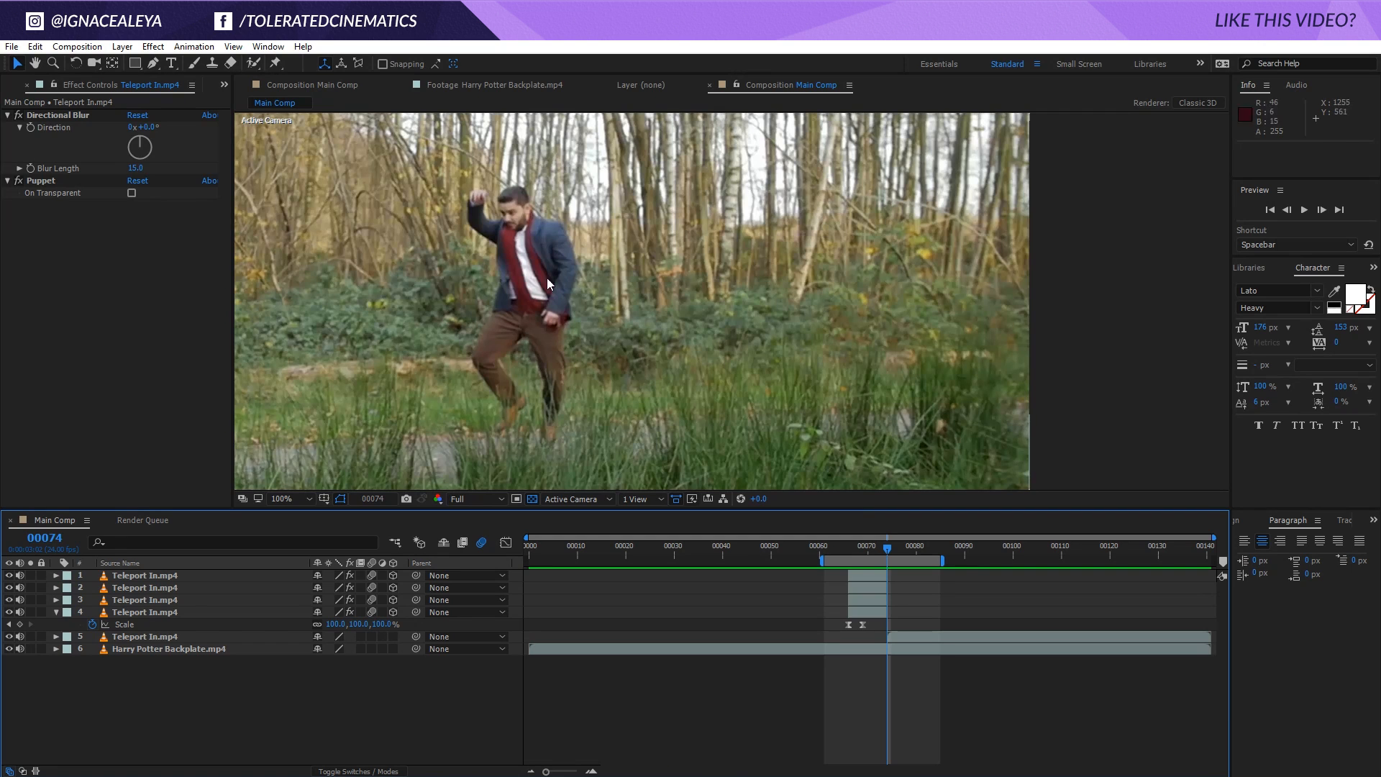
pyautogui.click(310, 499)
pyautogui.click(324, 530)
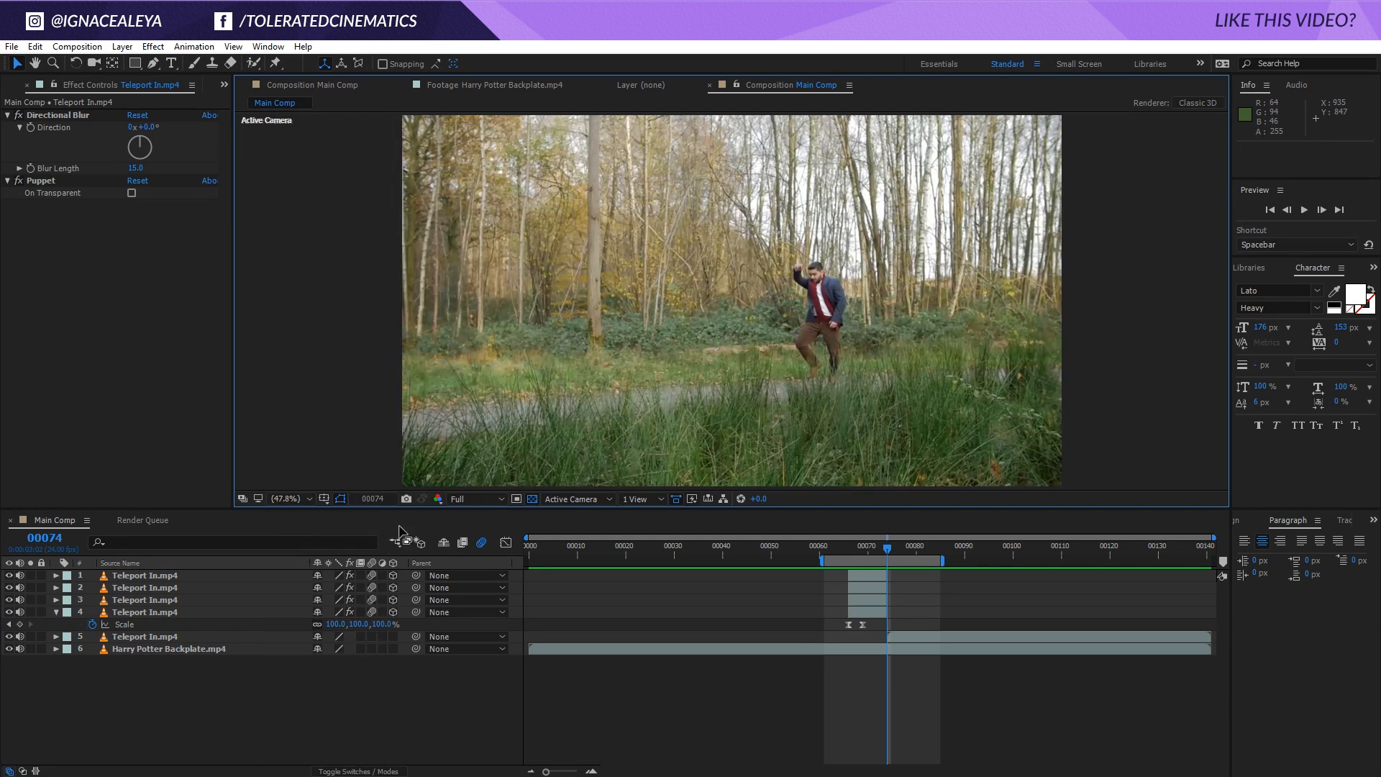
pyautogui.scroll(2, 866, 320)
pyautogui.moveTo(866, 321); pyautogui.dragTo(838, 313)
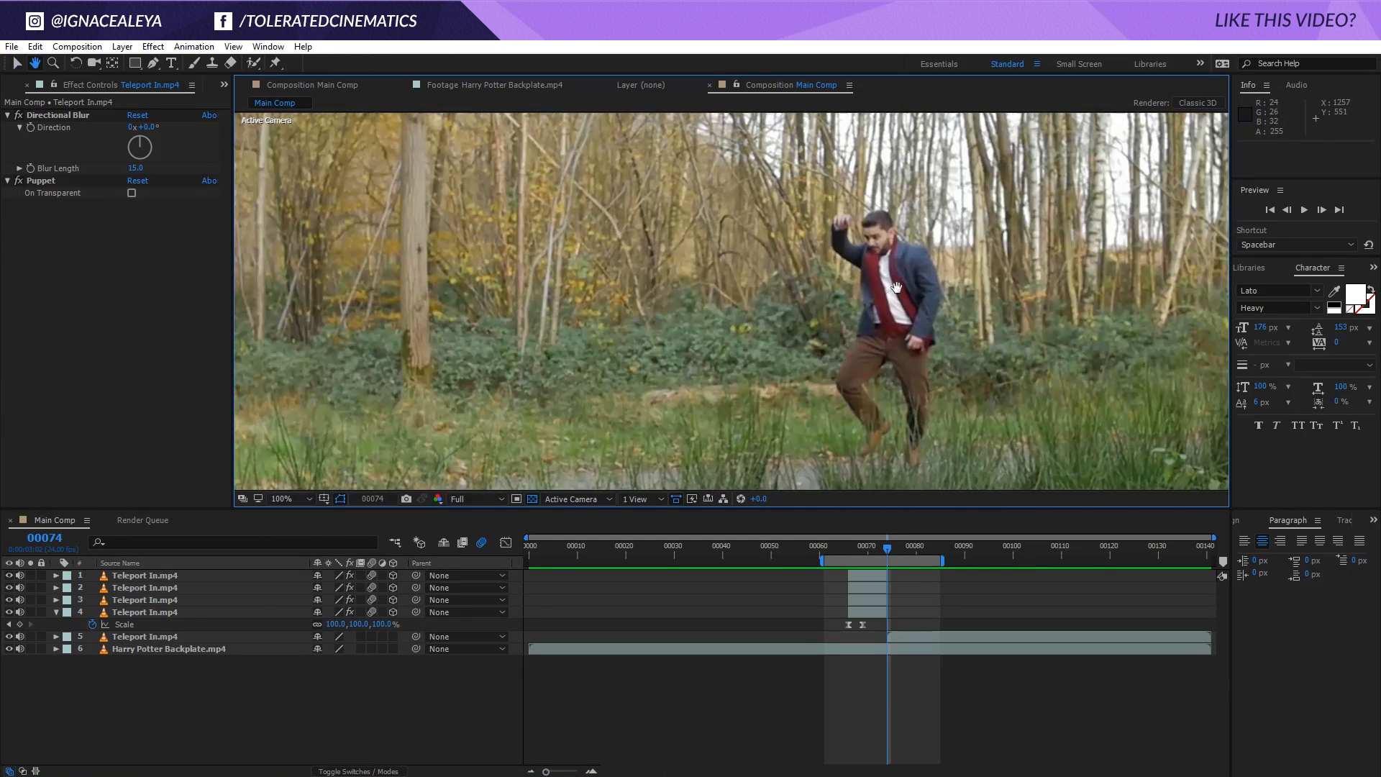
pyautogui.moveTo(885, 550); pyautogui.dragTo(871, 601)
pyautogui.click(878, 576)
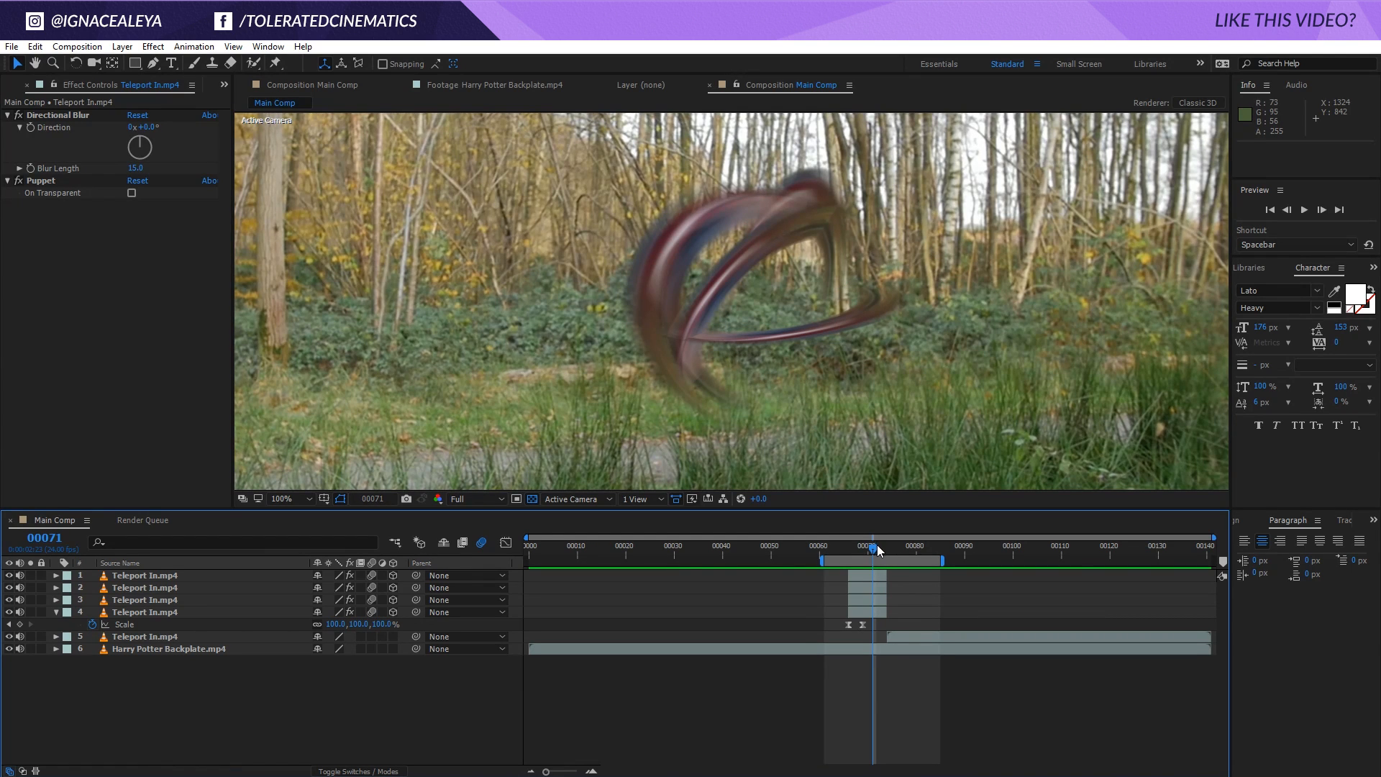
pyautogui.press('space')
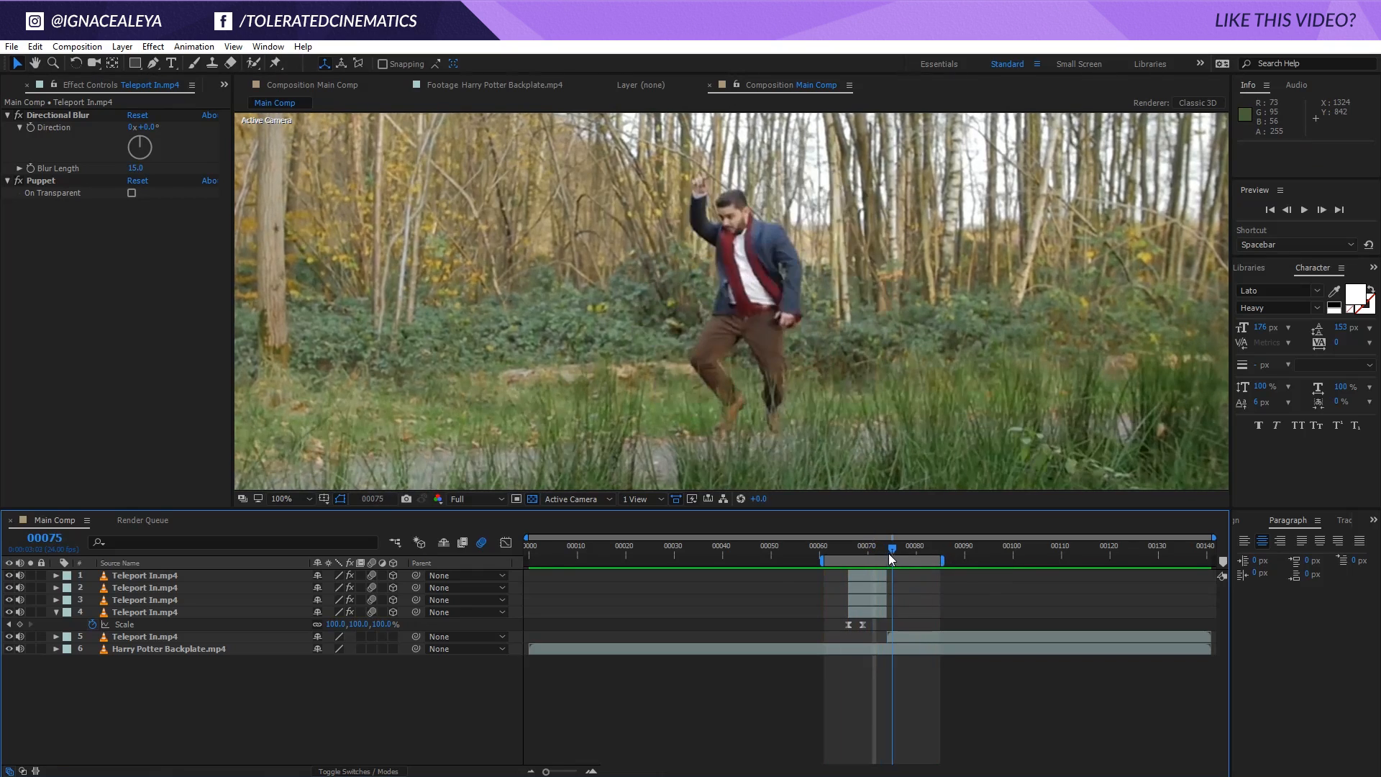
pyautogui.click(882, 556)
pyautogui.moveTo(882, 555); pyautogui.dragTo(887, 558)
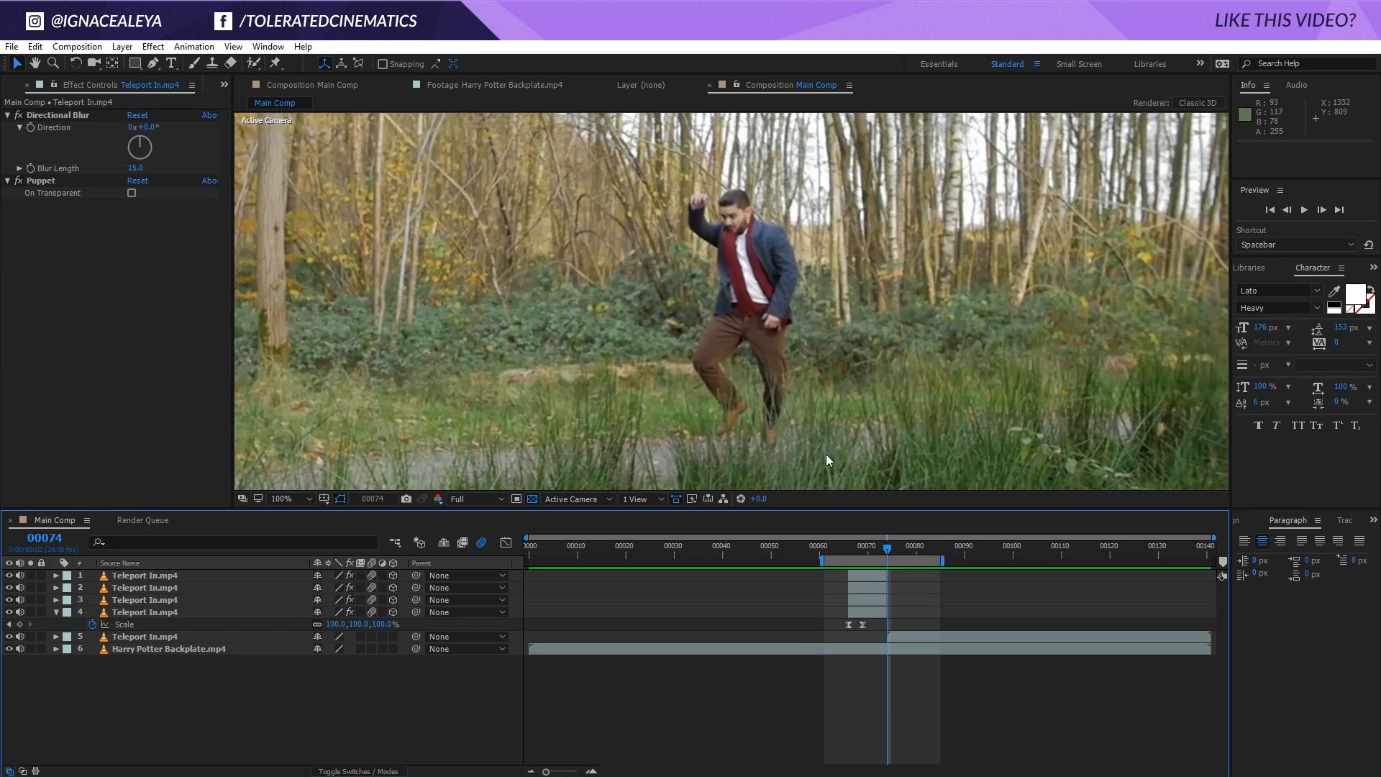
pyautogui.click(305, 499)
pyautogui.click(311, 533)
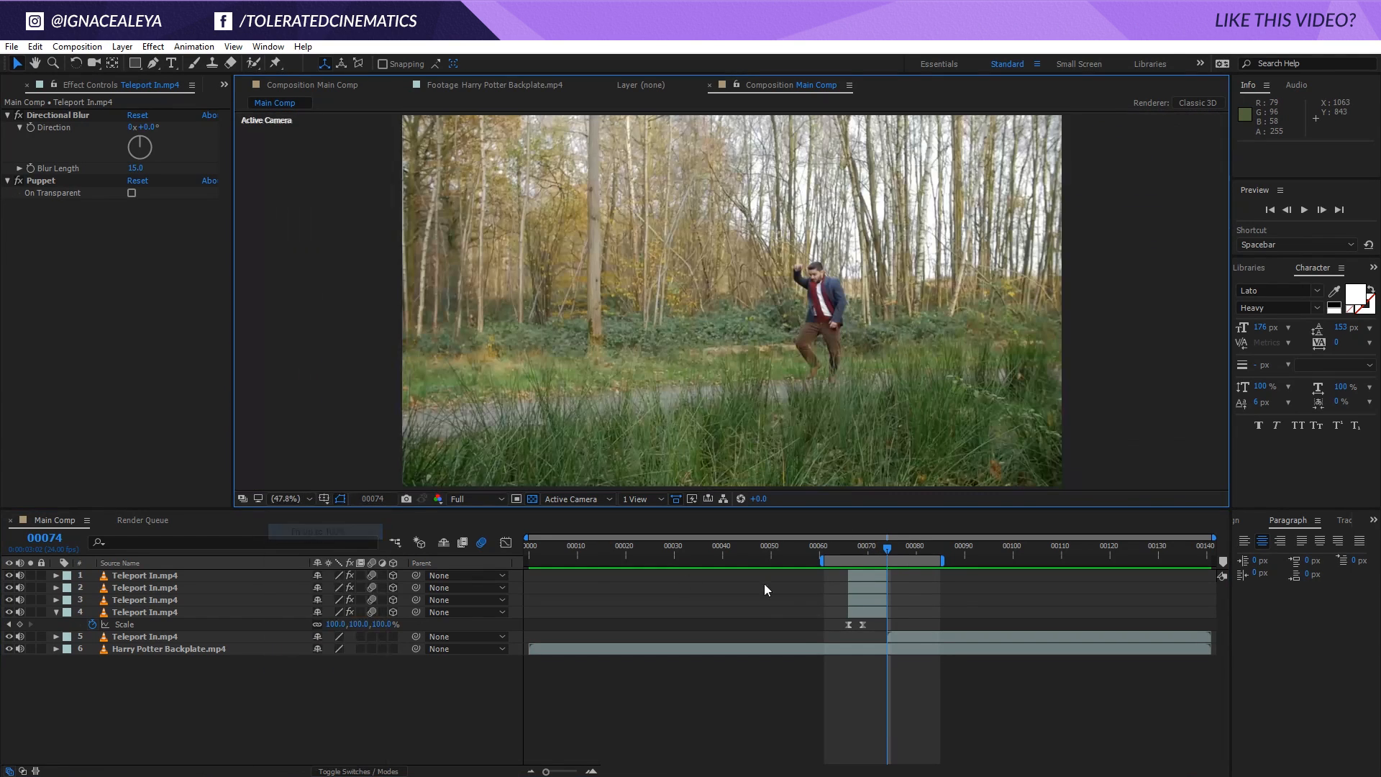
# Pre-compose all six layers, including the backplate, into a composition named Teleport Comp
pyautogui.click(219, 646)
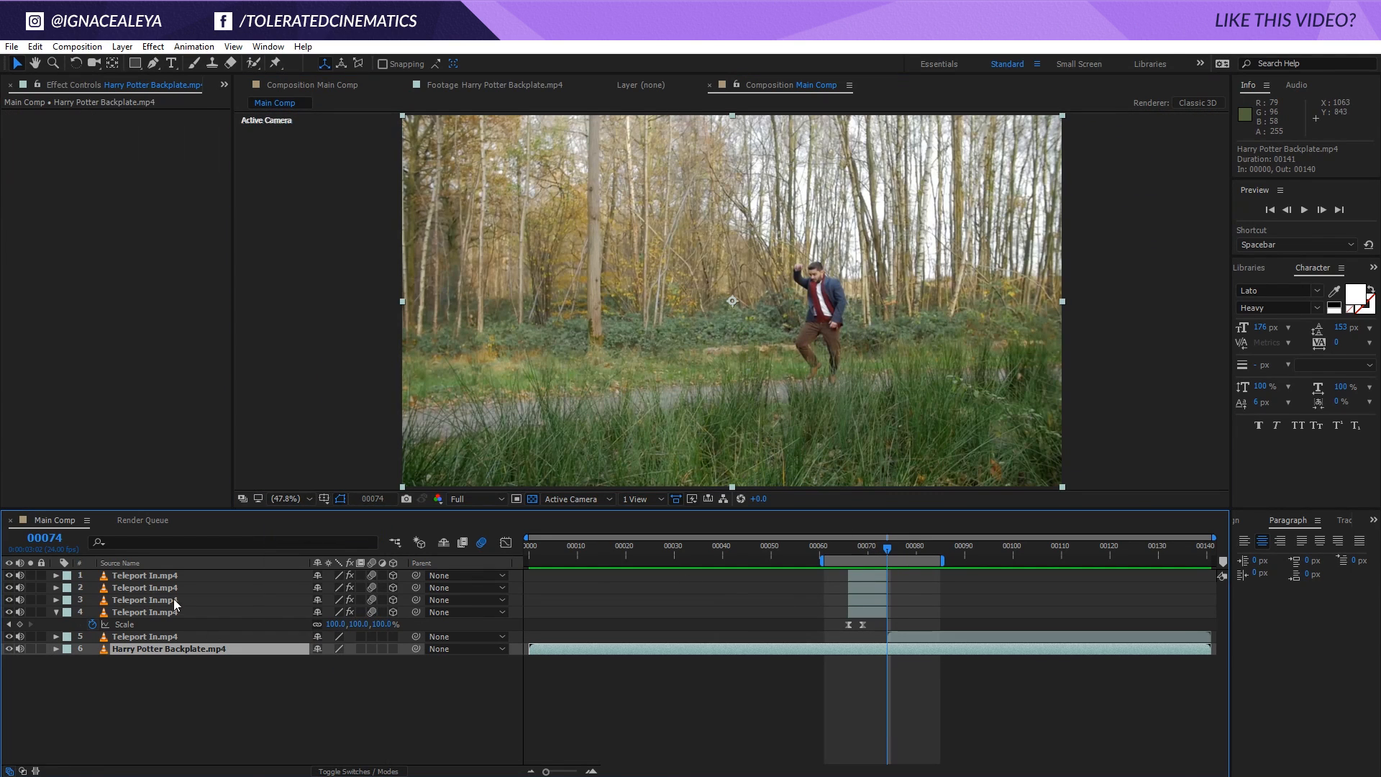
pyautogui.keyDown('shift'); pyautogui.click(161, 576); pyautogui.keyUp('shift')
pyautogui.click(123, 46)
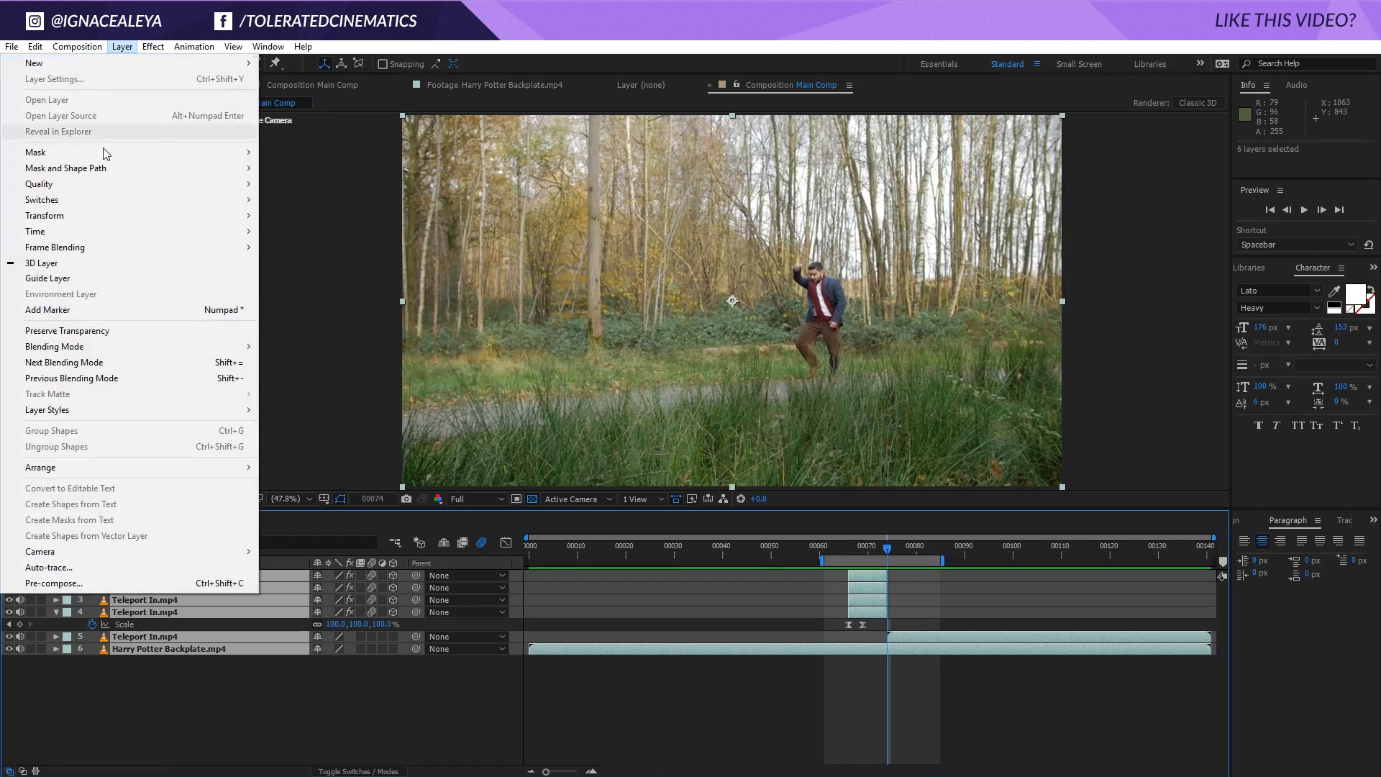
pyautogui.click(94, 568)
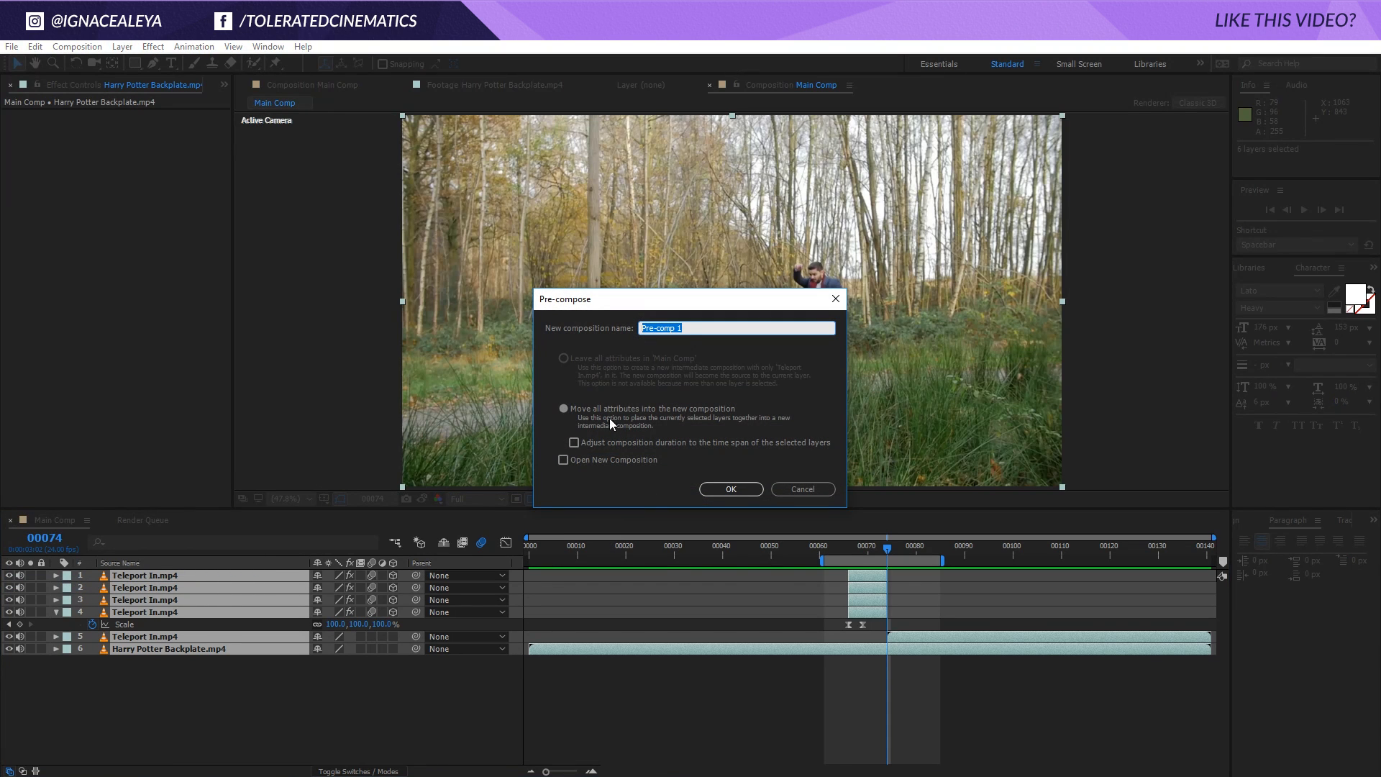
pyautogui.write('Com')
pyautogui.write('eport Comp')
pyautogui.press('Return')
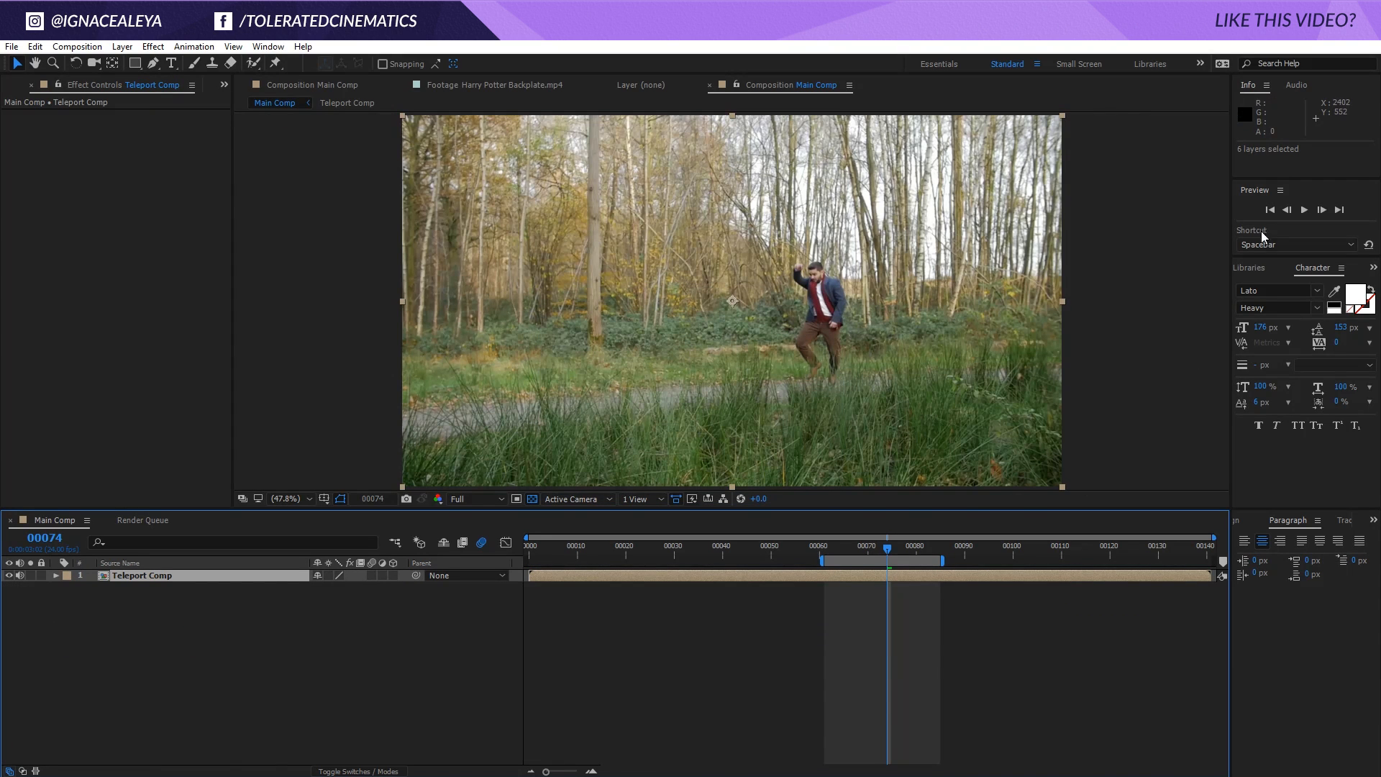
# Search the effects and presets for "wiggle" and apply the user's Wiggle Preset to the Teleport Comp layer
pyautogui.click(1259, 269)
pyautogui.click(1248, 270)
pyautogui.click(1286, 286)
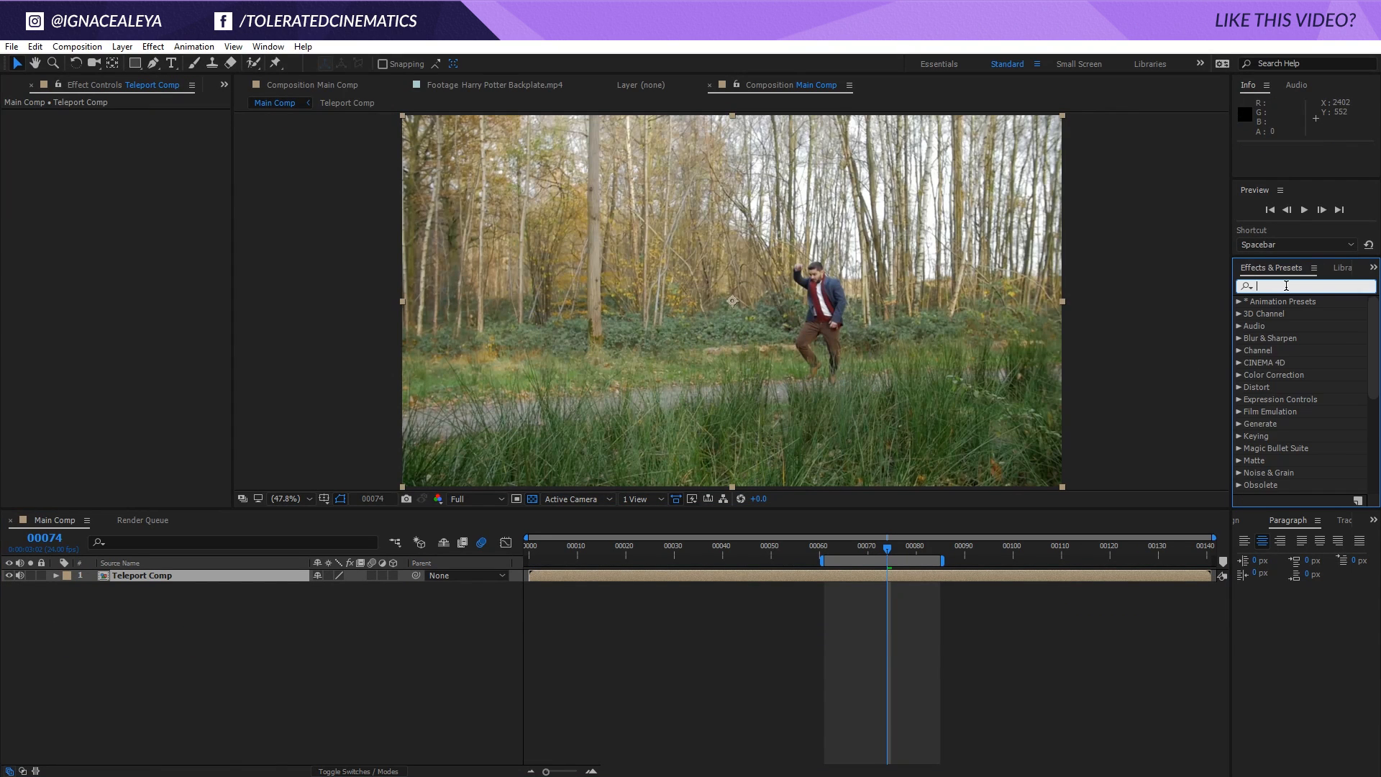
pyautogui.write('wiggle')
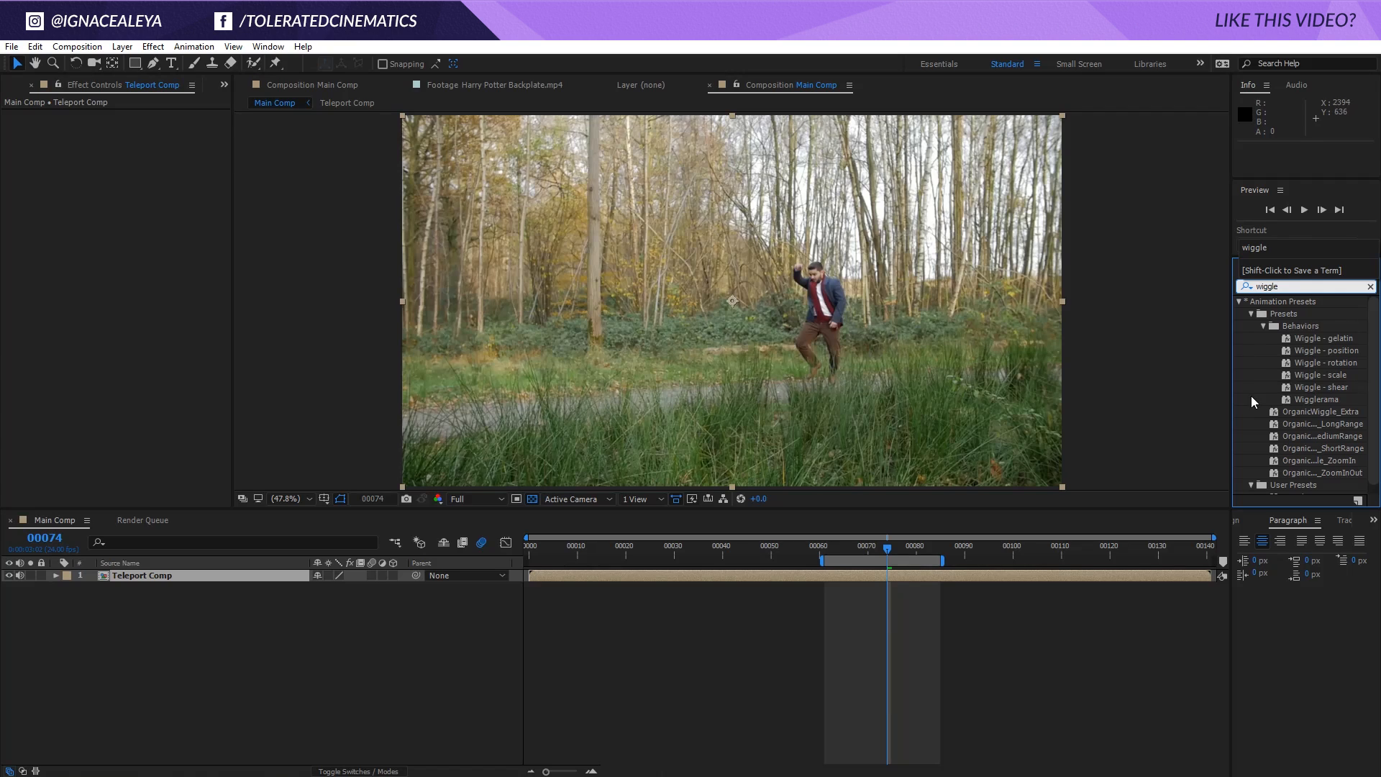
pyautogui.scroll(-2, 1245, 393)
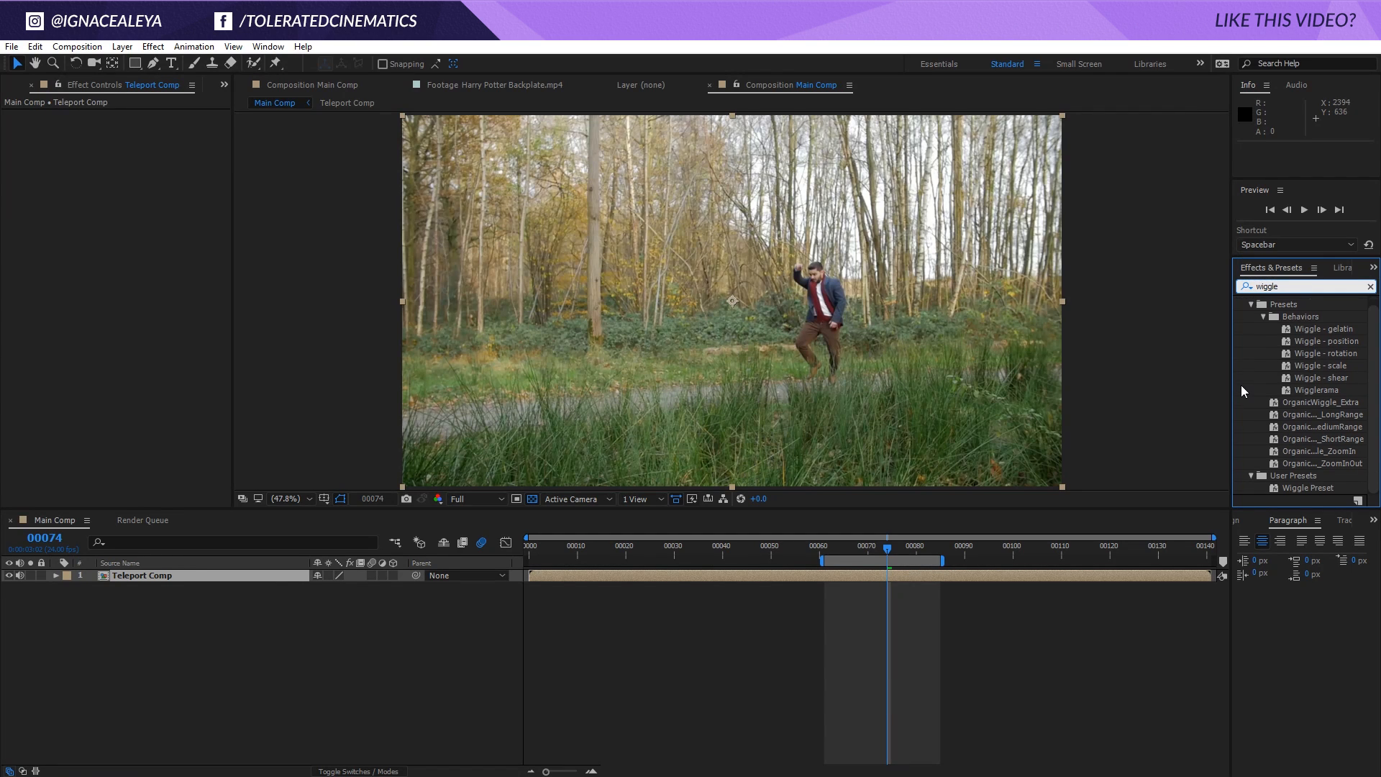
pyautogui.doubleClick(1310, 489)
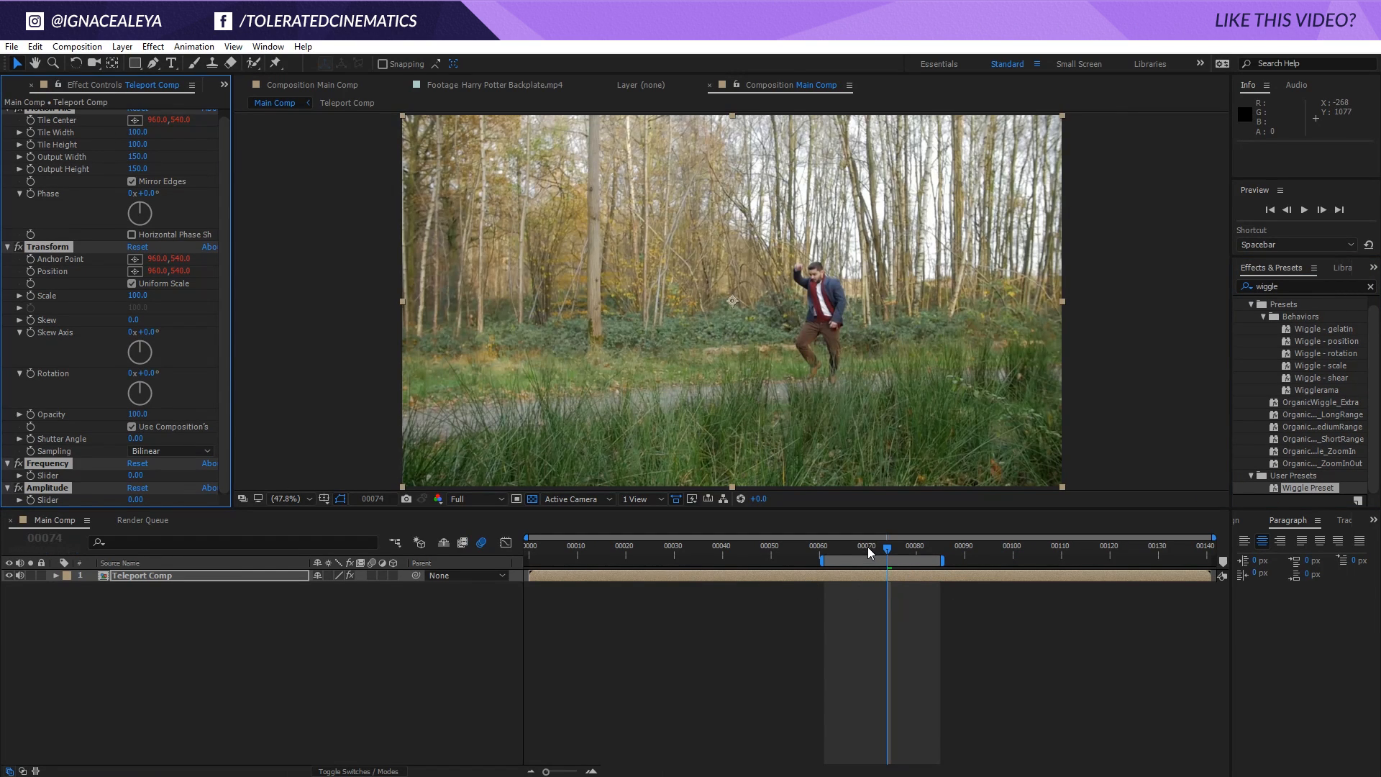
# Add starting keyframes of 0 for the Frequency and Amplitude sliders at frame 64
pyautogui.moveTo(871, 553); pyautogui.dragTo(848, 553)
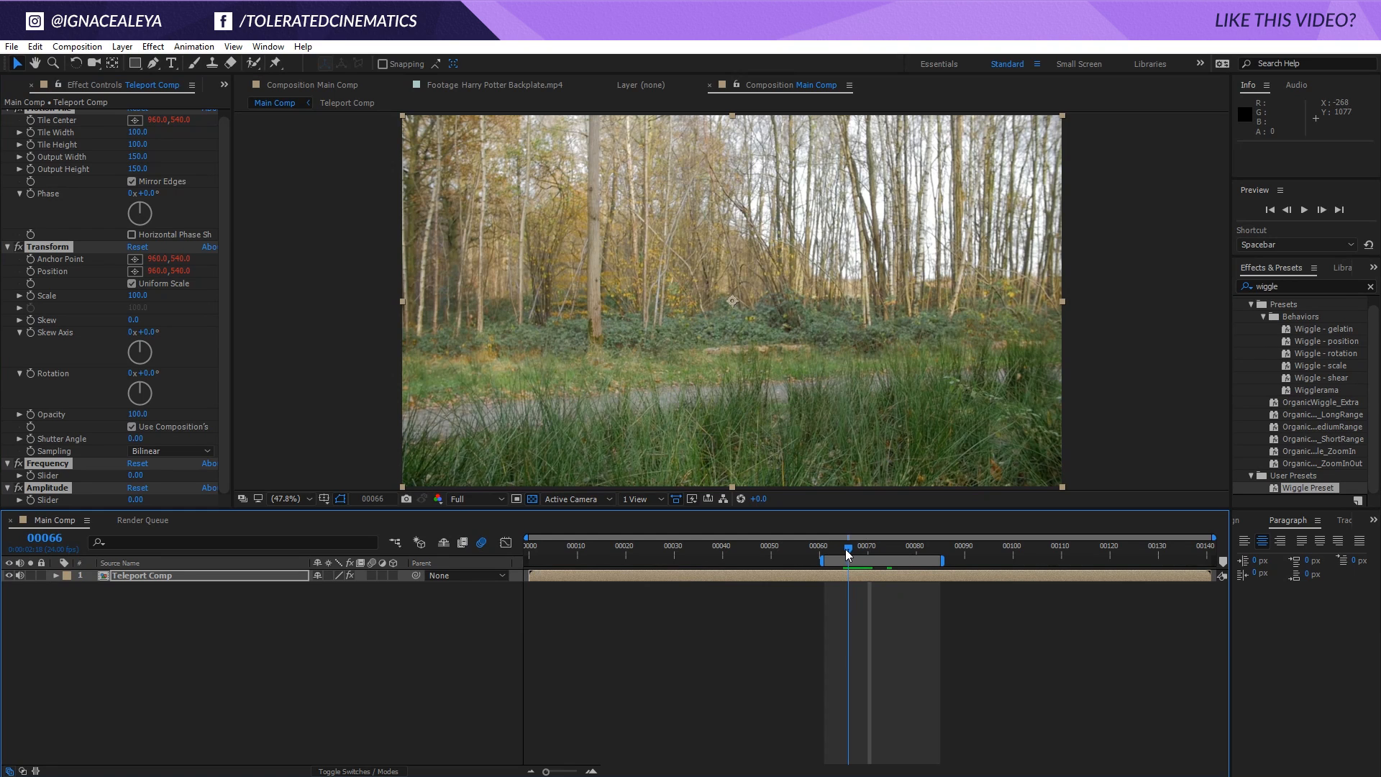
pyautogui.click(30, 476)
pyautogui.click(31, 500)
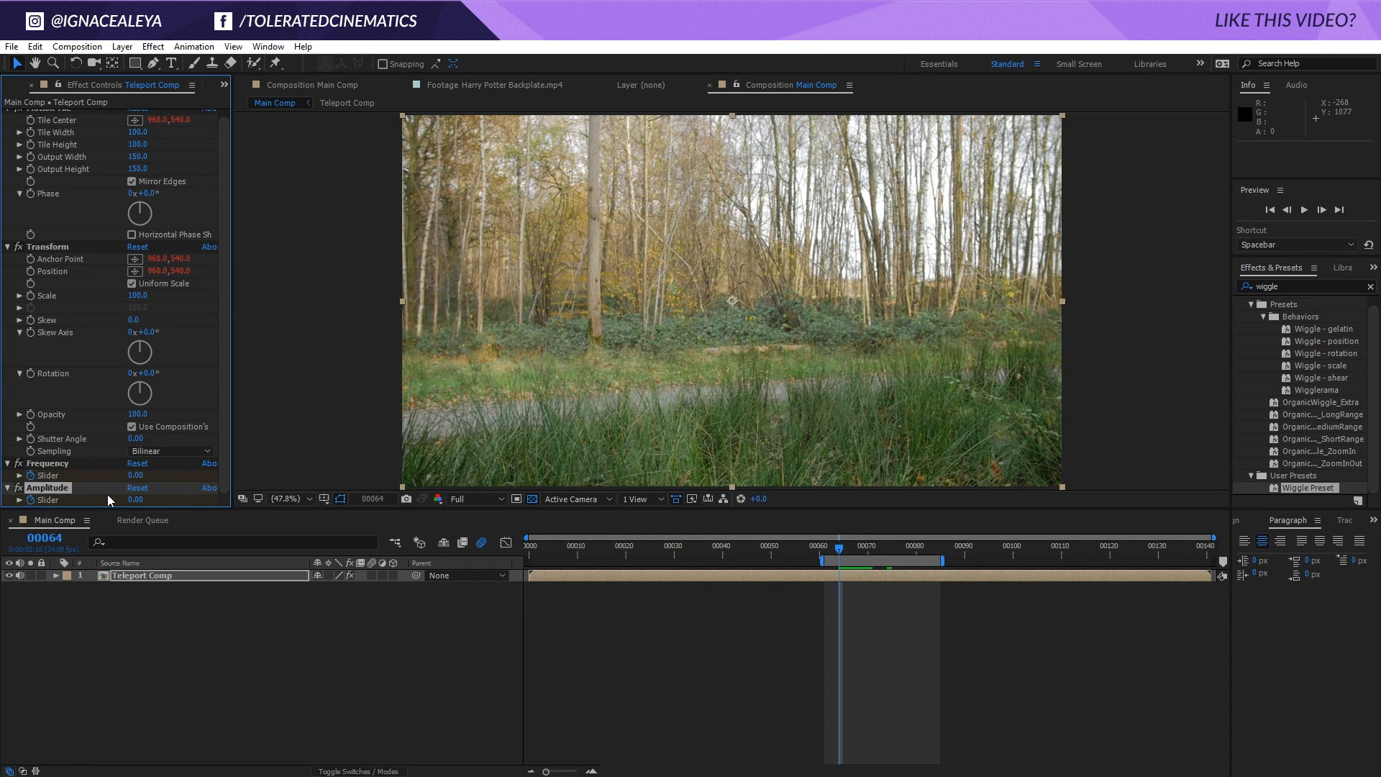
# At frame 71, set the Amplitude slider to 25 and the Frequency slider to 20
pyautogui.press('pagedown')
pyautogui.press('pagedown')
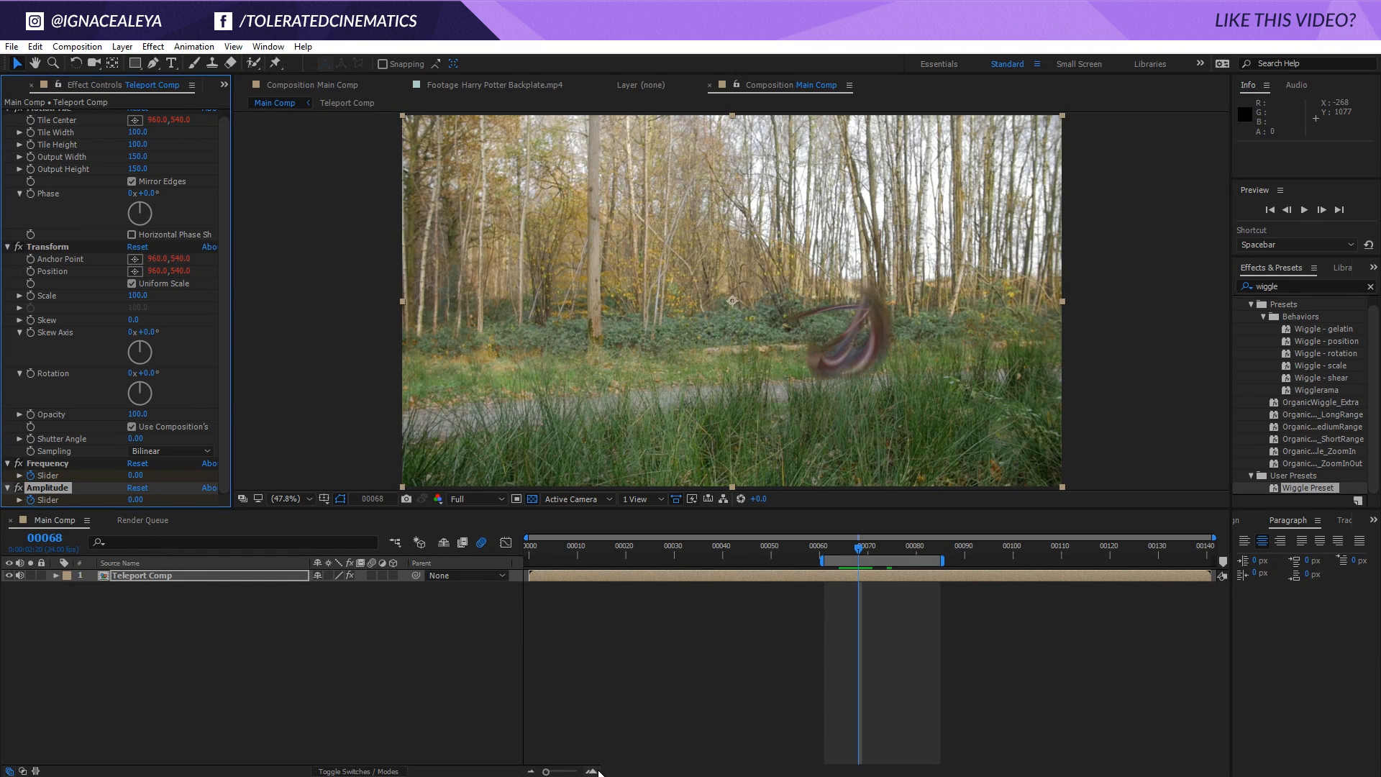
pyautogui.click(164, 496)
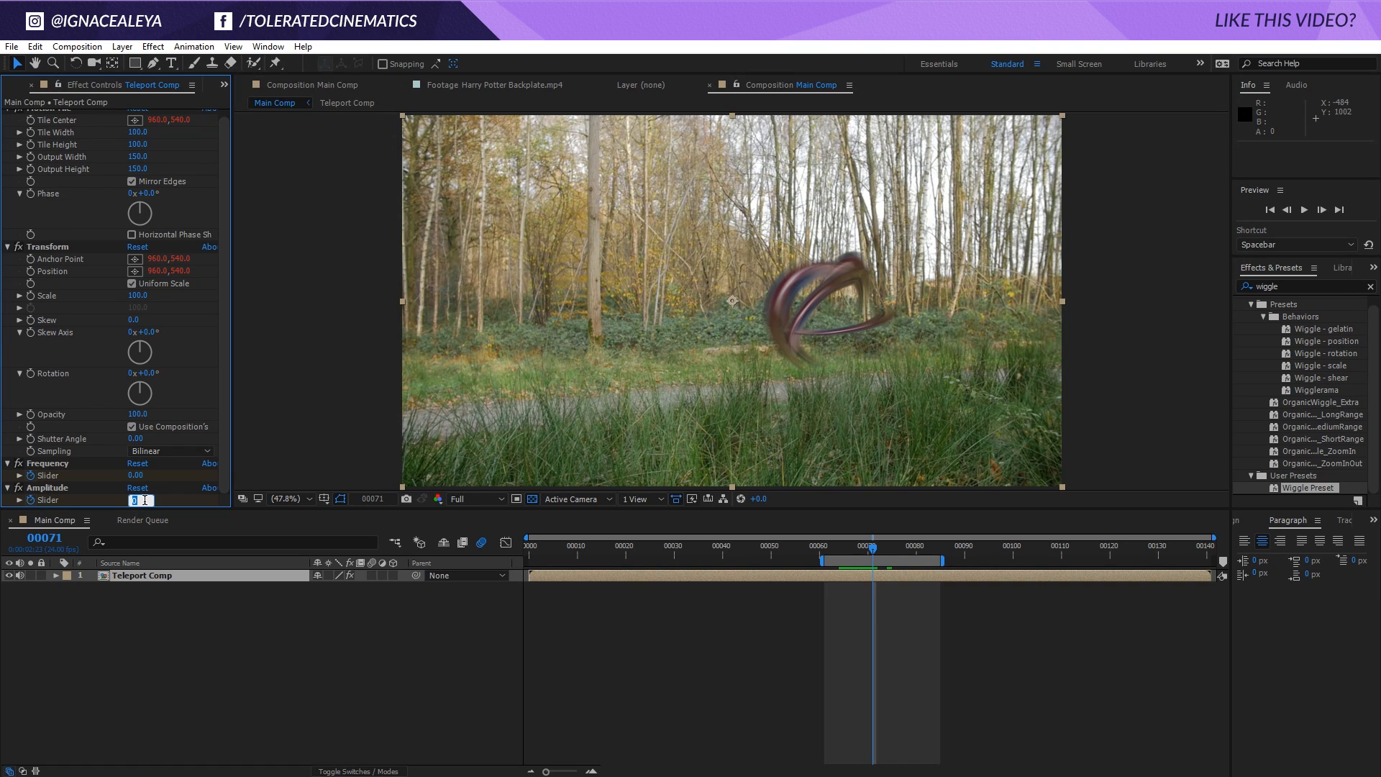
pyautogui.write('25')
pyautogui.press('Return')
pyautogui.write('2')
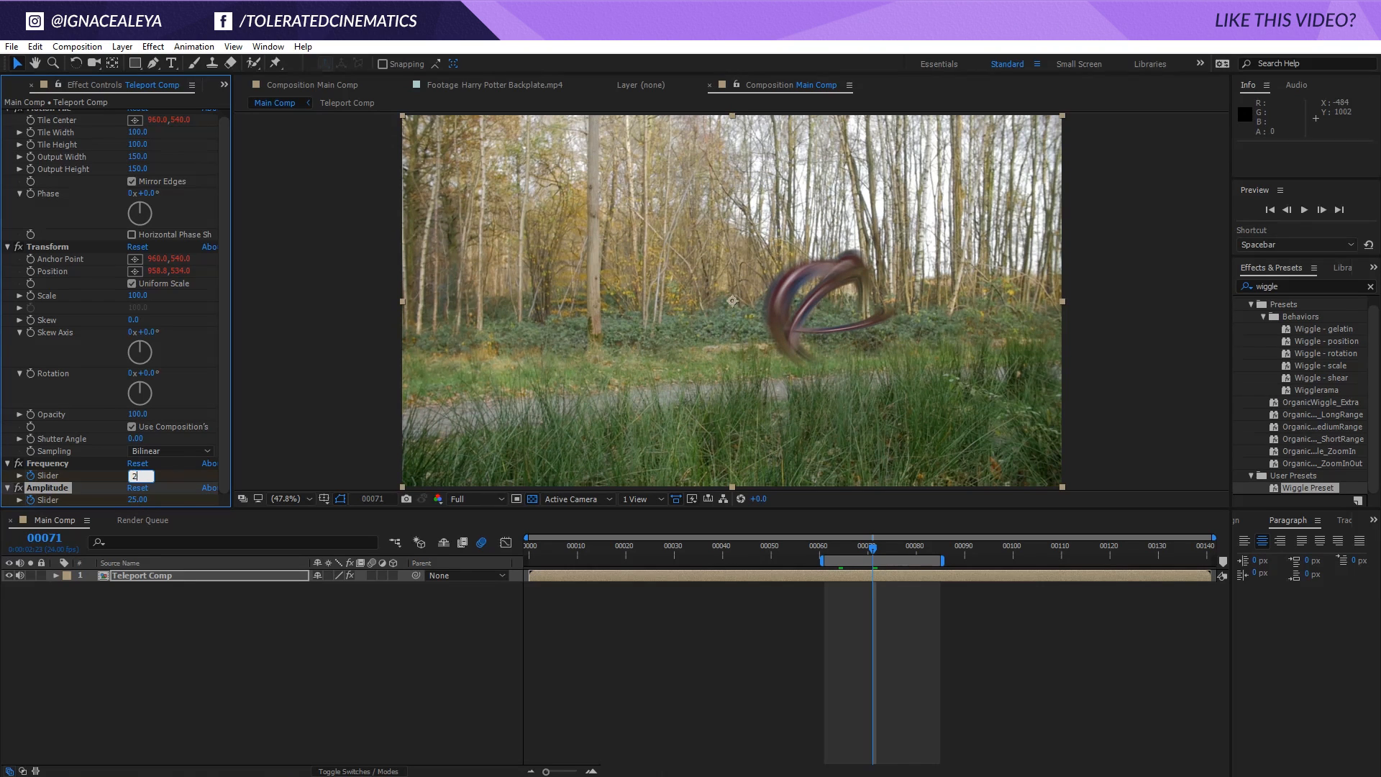
pyautogui.write('5')
pyautogui.press('Return')
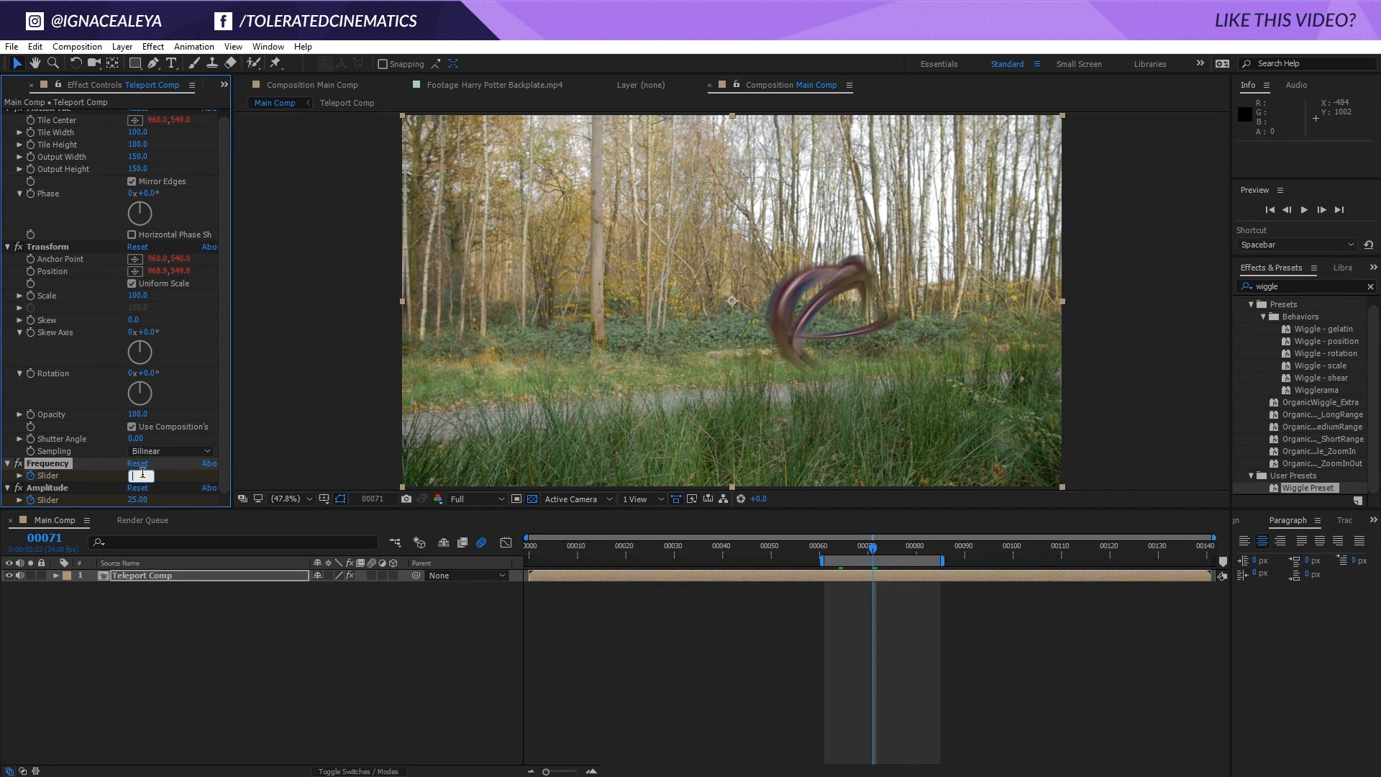
pyautogui.write('20')
pyautogui.press('Return')
# At frame 88, set the Frequency and Amplitude sliders to 0 so that the shake ends there
pyautogui.hotkey('shift', 'pagedown')
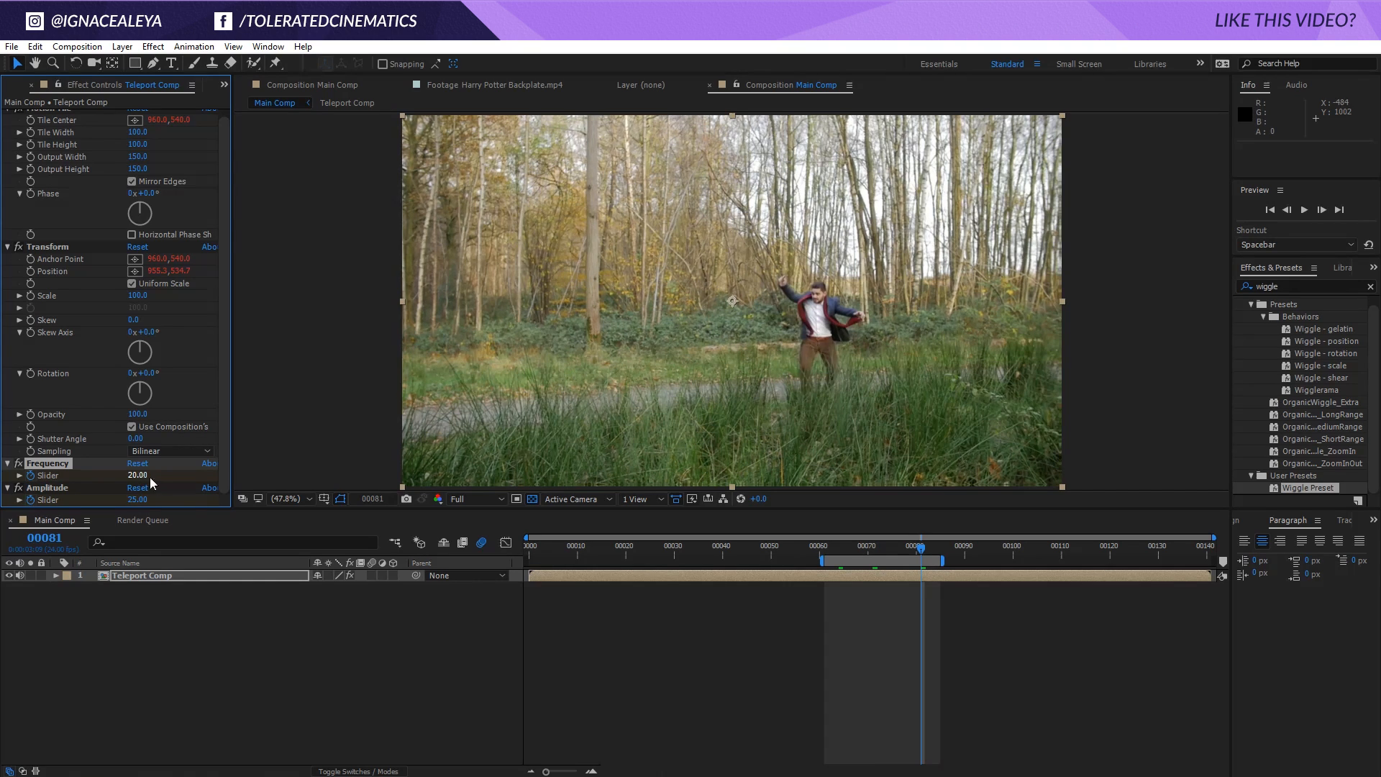
pyautogui.press('space')
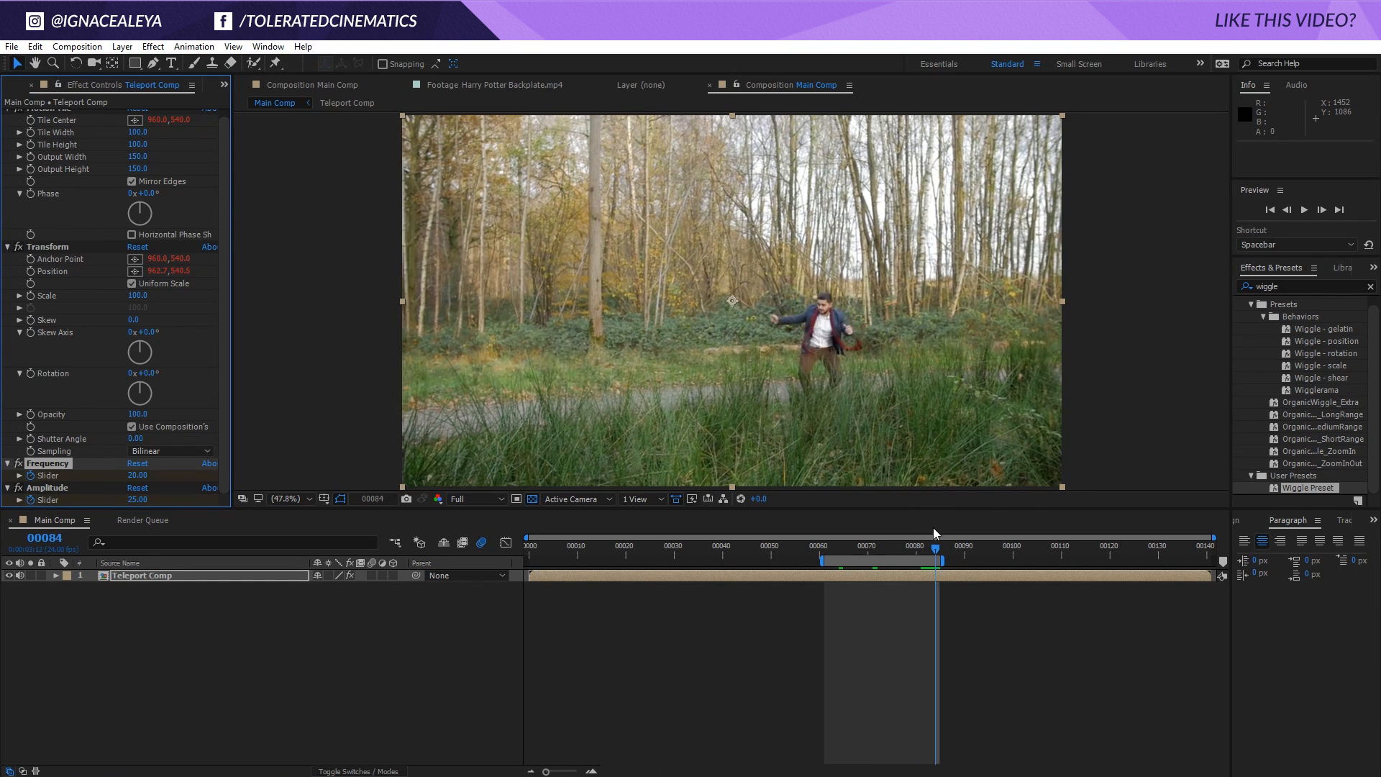
pyautogui.click(140, 495)
pyautogui.write('0')
pyautogui.press('Return')
# Extend the end of the work area to frame 94 and preview the camera shake
pyautogui.moveTo(943, 559); pyautogui.dragTo(990, 560)
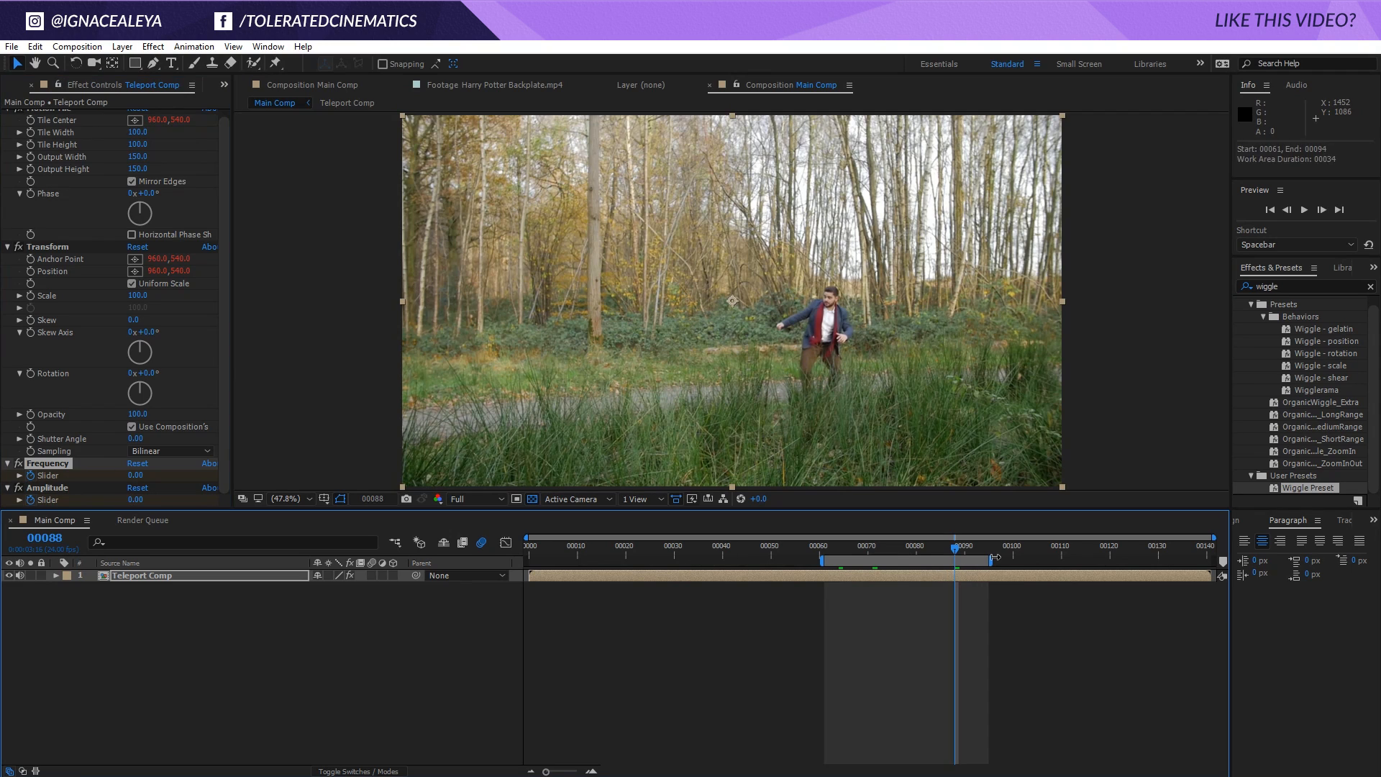
pyautogui.press('space')
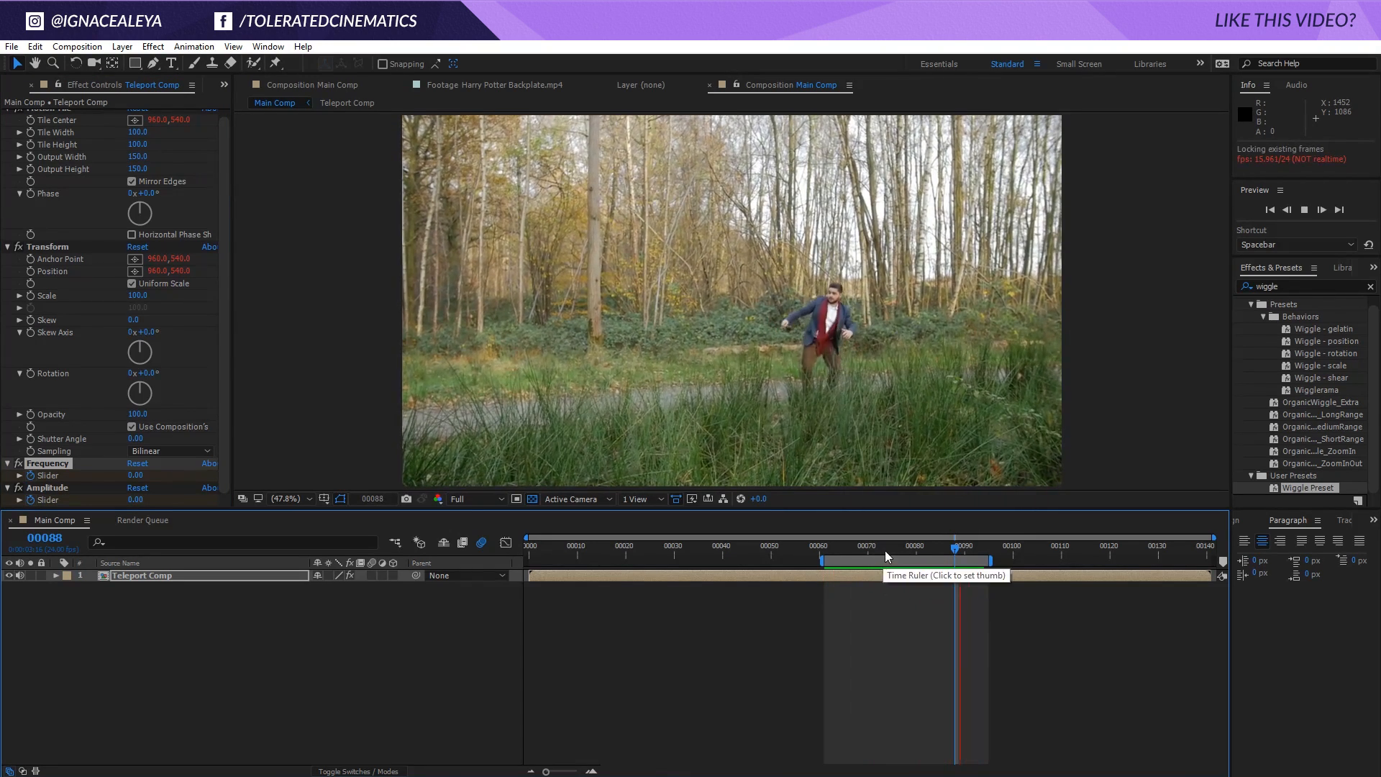
pyautogui.press('space')
# Reveal the Teleport Comp layer's keyframes and move the first Frequency and Amplitude keyframes to frame 66
pyautogui.click(887, 574)
pyautogui.press('u')
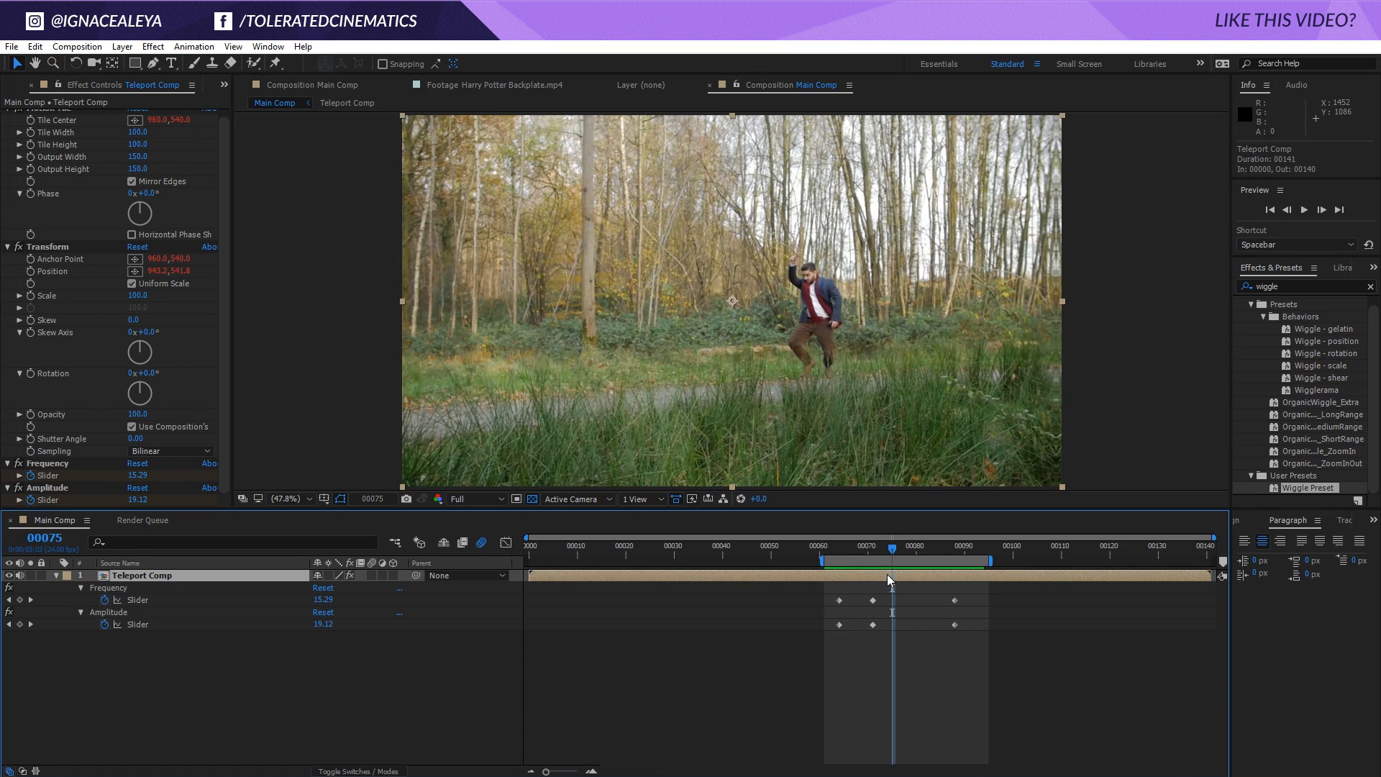
pyautogui.moveTo(825, 594); pyautogui.dragTo(848, 624)
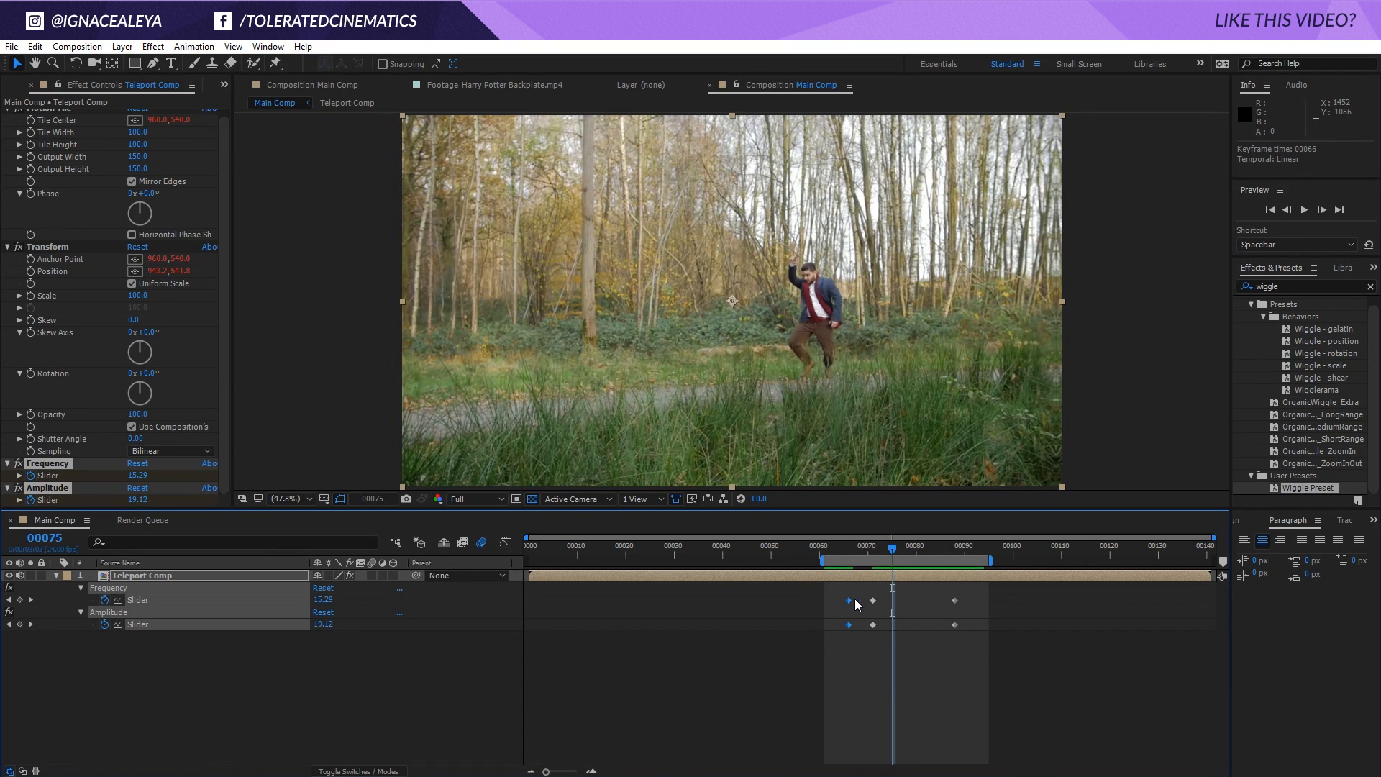
# Go to frame 71 and preview the teleport with the retimed camera shake
pyautogui.click(874, 550)
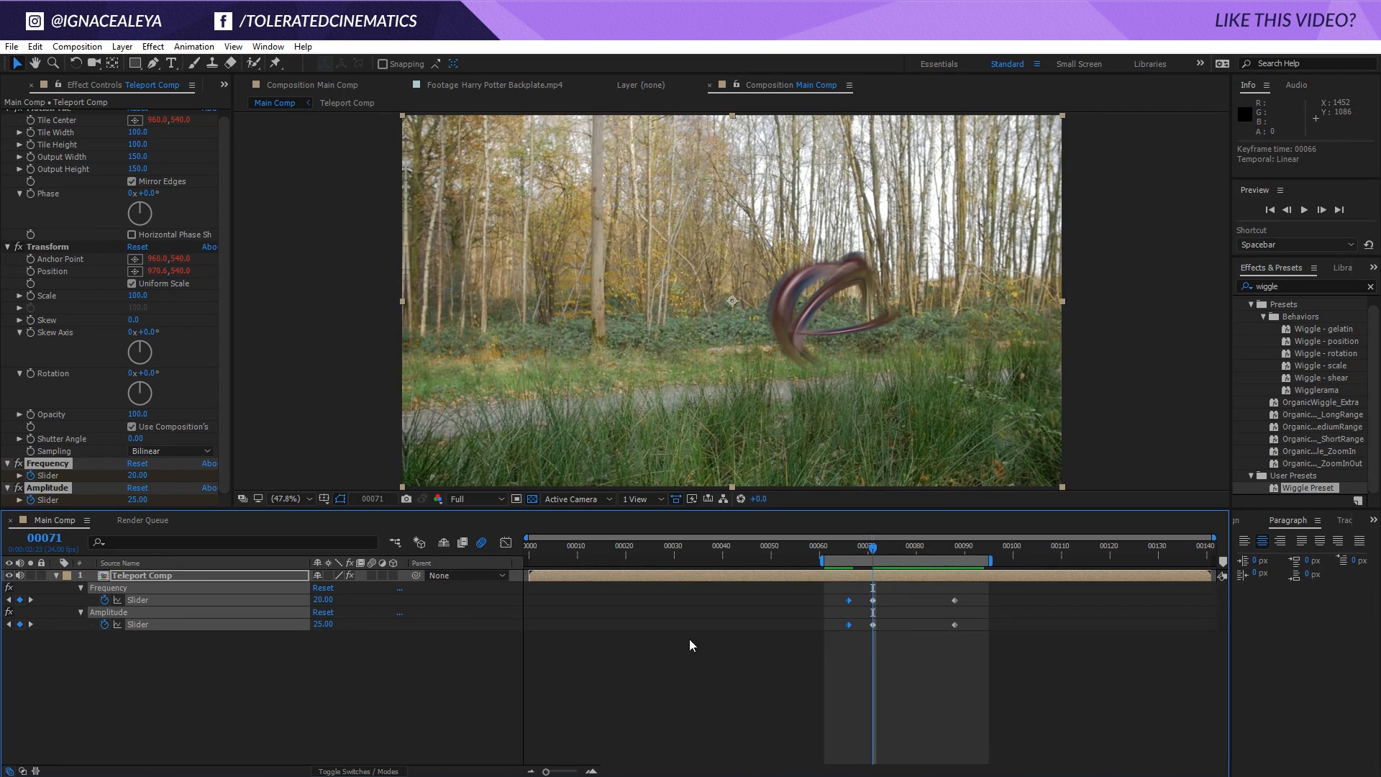
pyautogui.press('space')
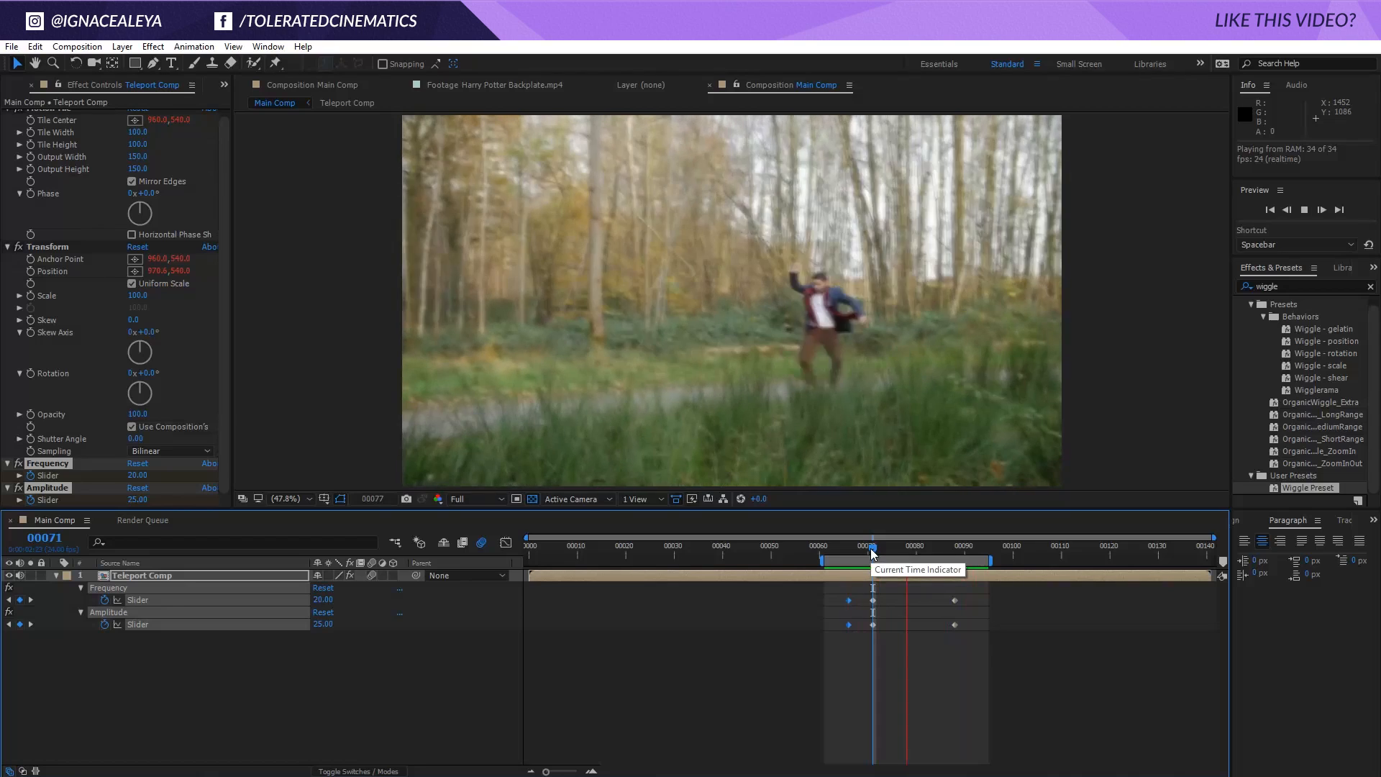
pyautogui.press('space')
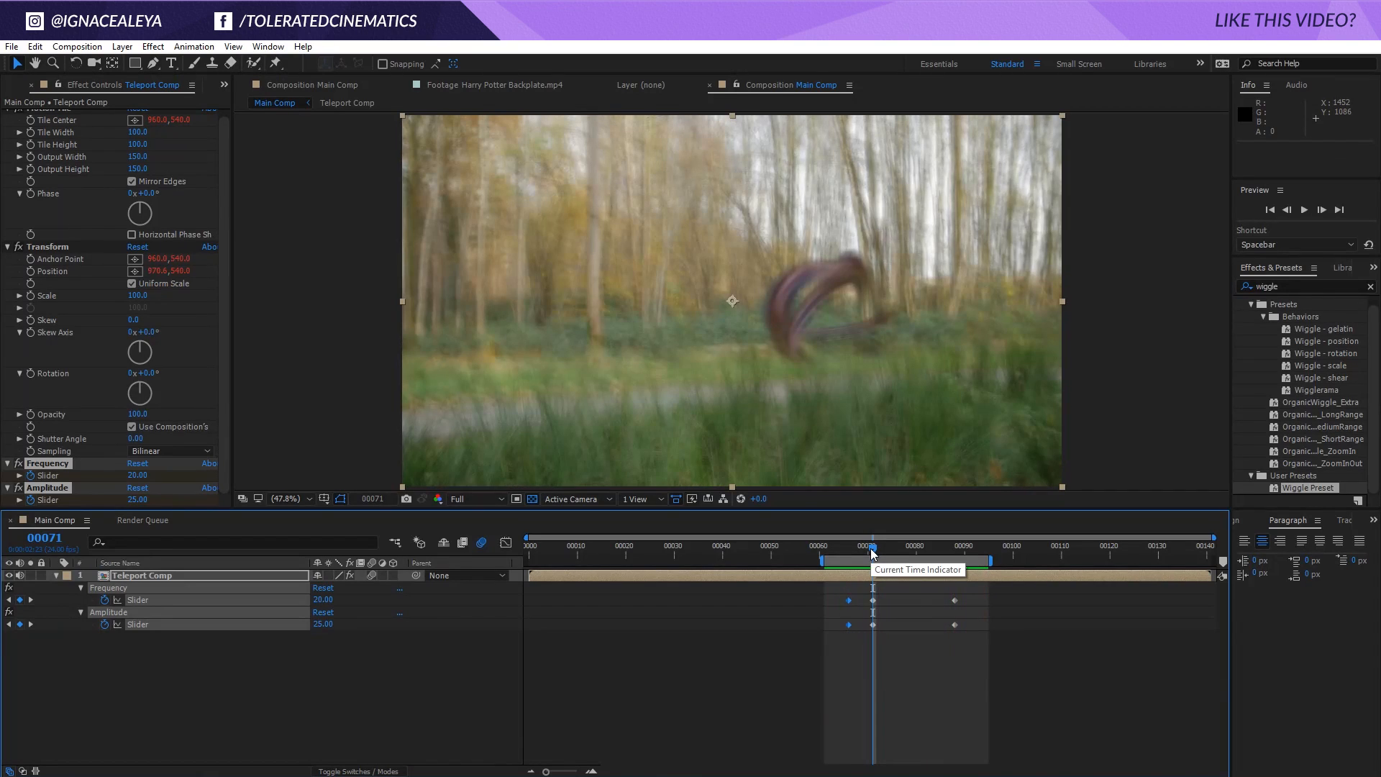
# Set the Teleport Comp layer's Amplitude slider to 15 at frame 71
pyautogui.click(335, 633)
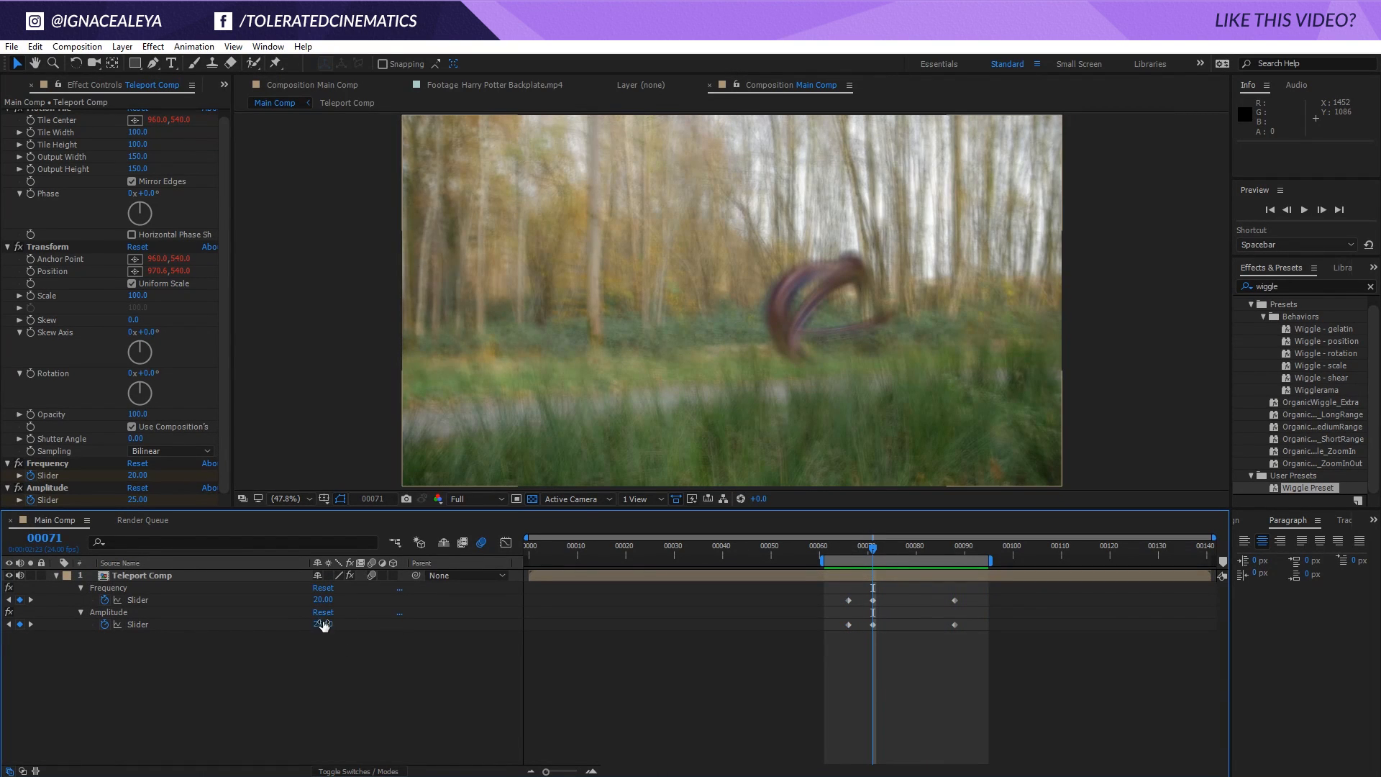
pyautogui.write('15')
pyautogui.press('Return')
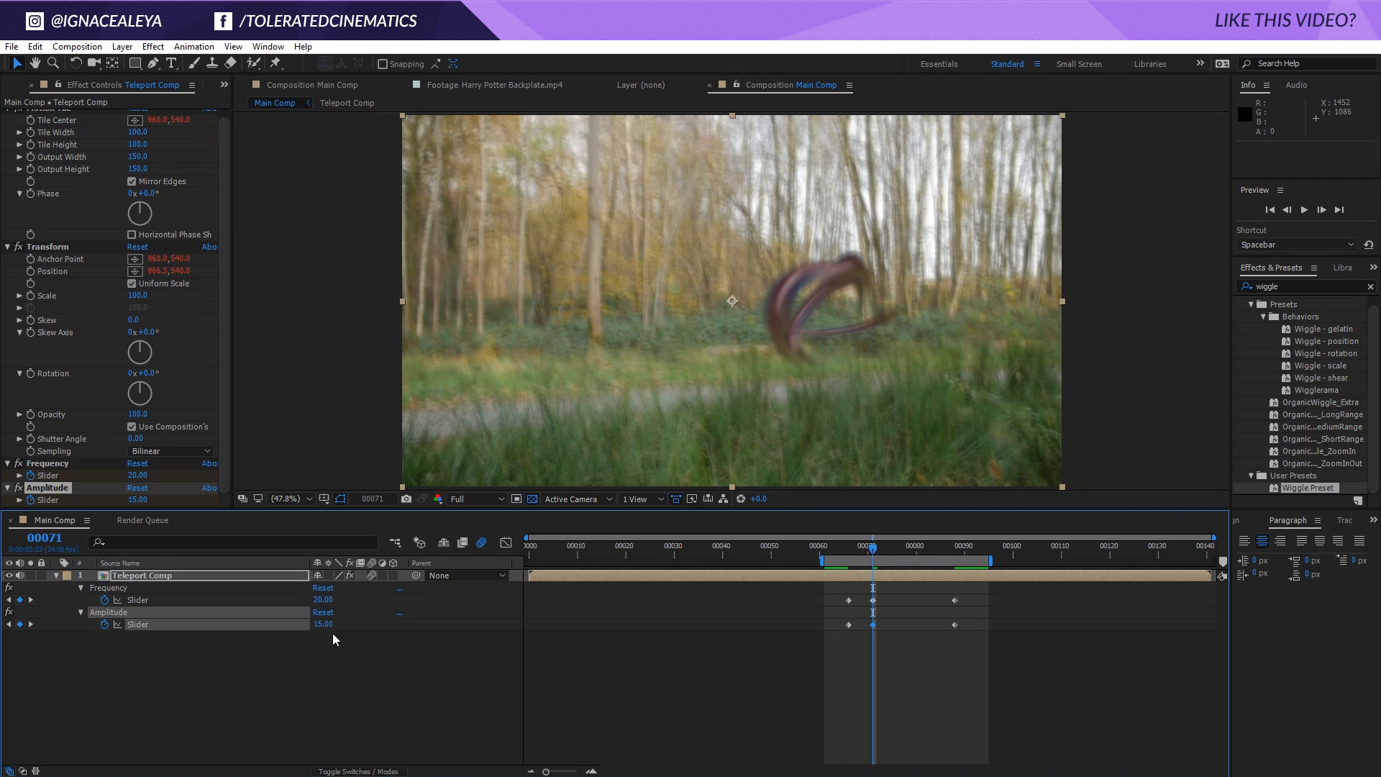
# Lower the motion blur shutter angle in the Main Comp's composition settings and preview the teleport
pyautogui.rightClick(633, 627)
pyautogui.click(694, 658)
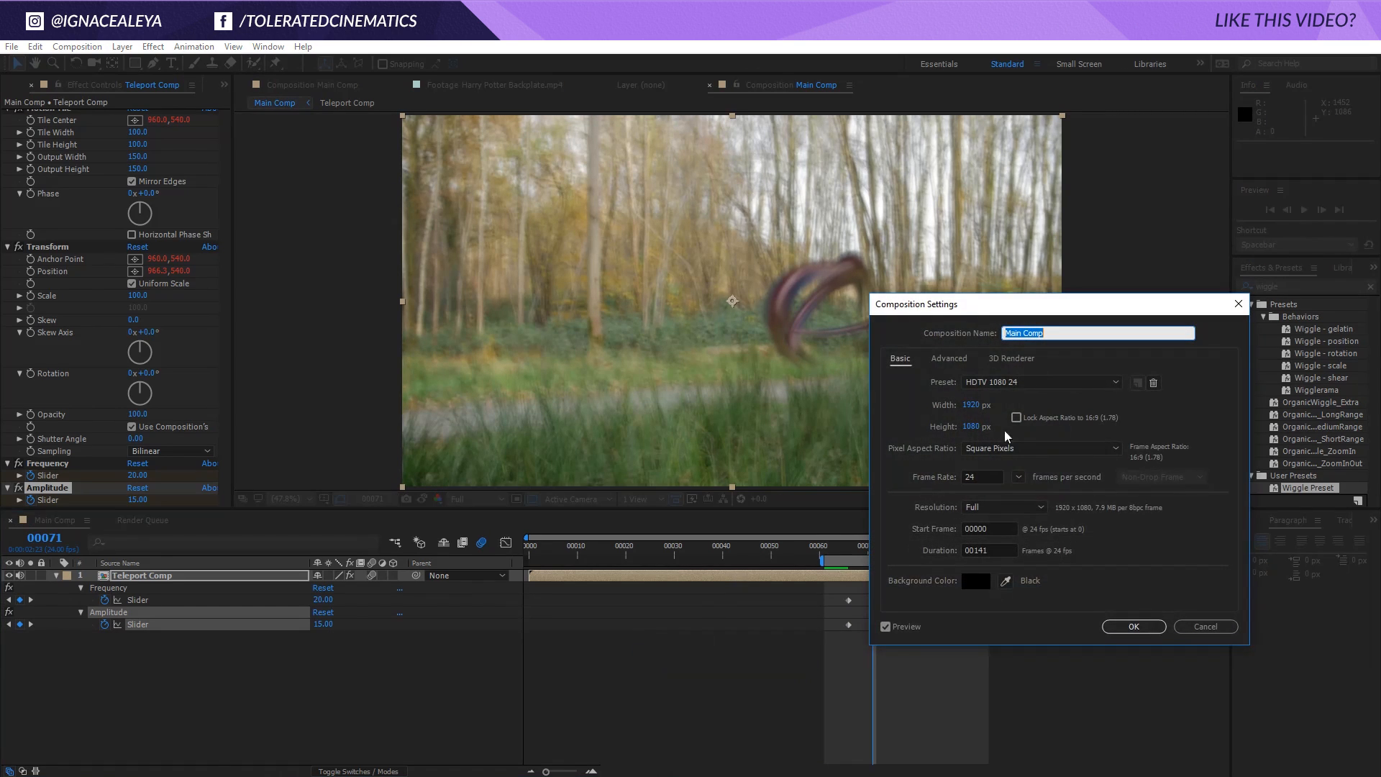
pyautogui.click(966, 360)
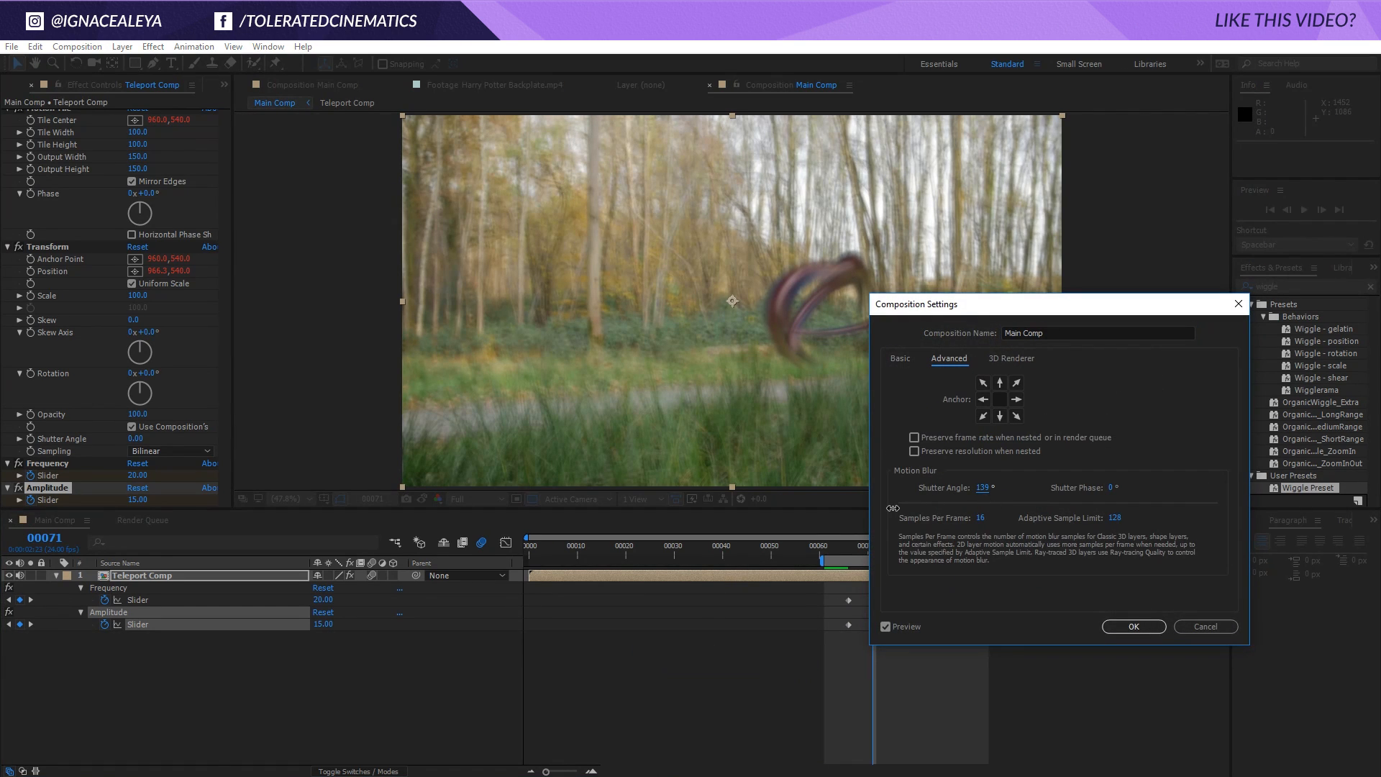
pyautogui.moveTo(873, 508); pyautogui.dragTo(866, 509)
pyautogui.click(1131, 627)
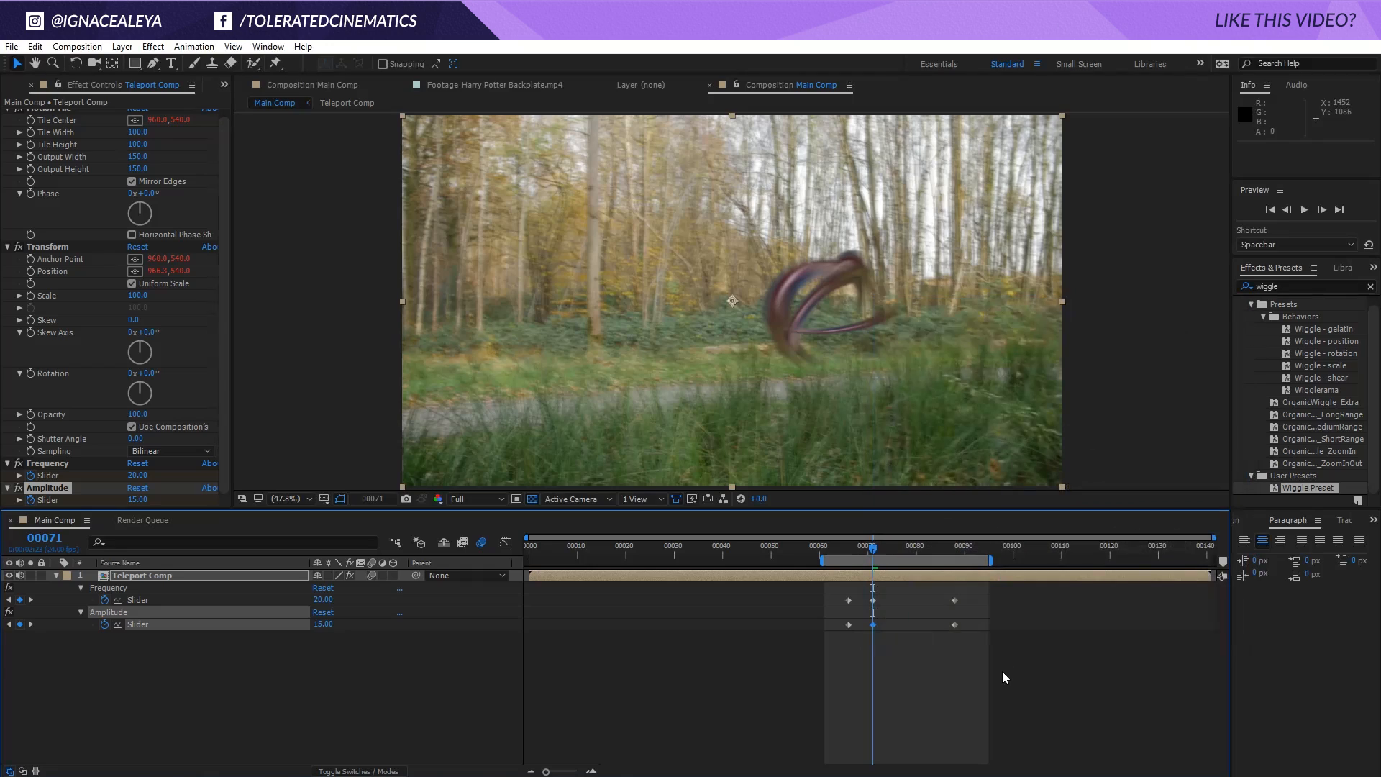
pyautogui.press('space')
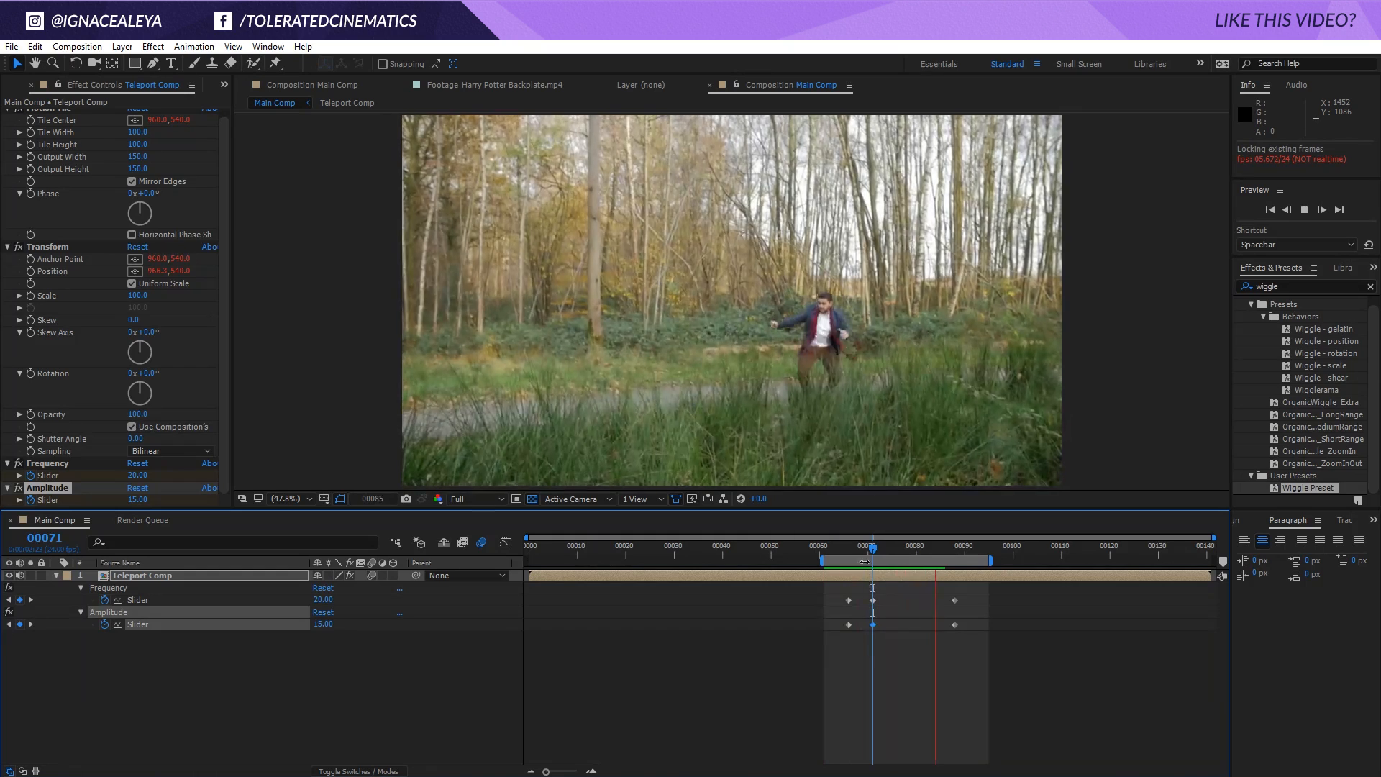
pyautogui.press('space')
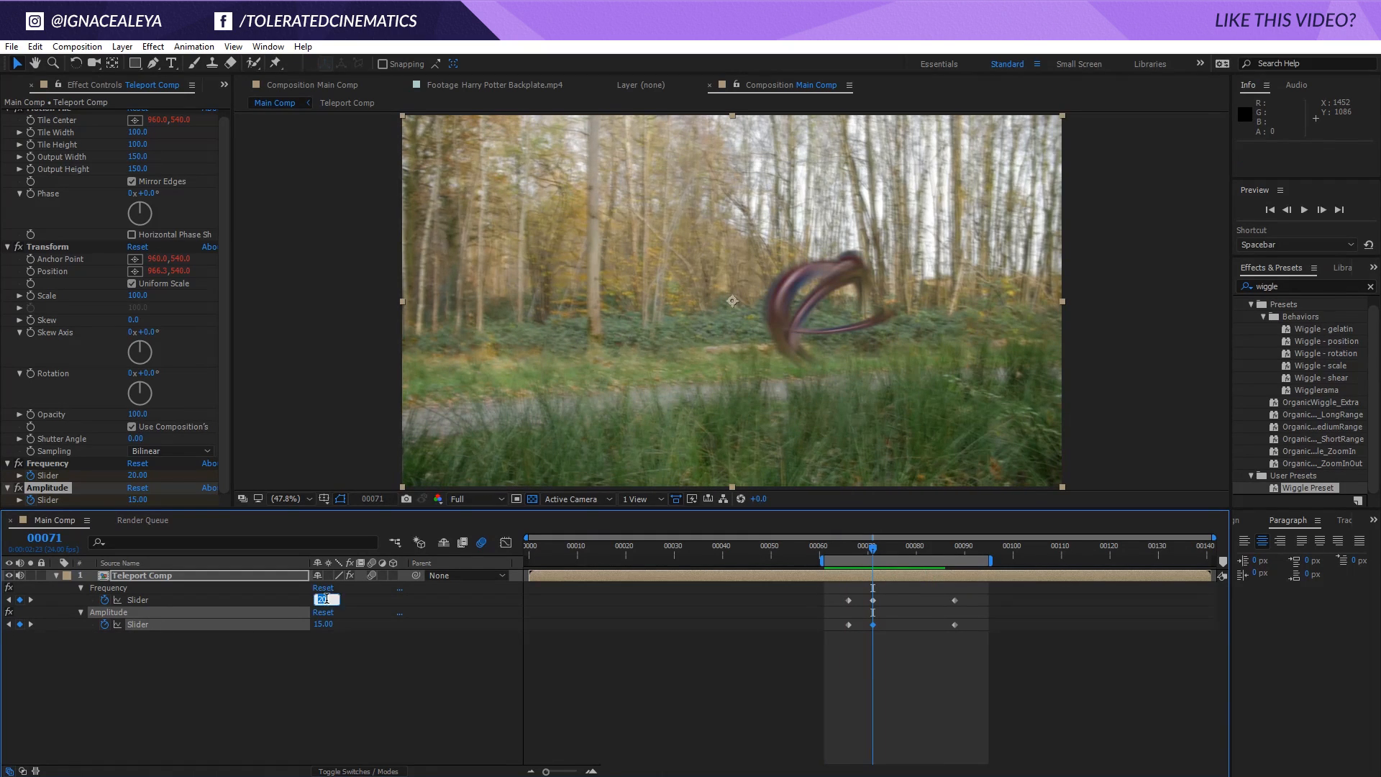
# At frame 71, set the Frequency slider to 8 and the Amplitude slider to 7, previewing the shake after each change
pyautogui.press('Return')
pyautogui.press('space')
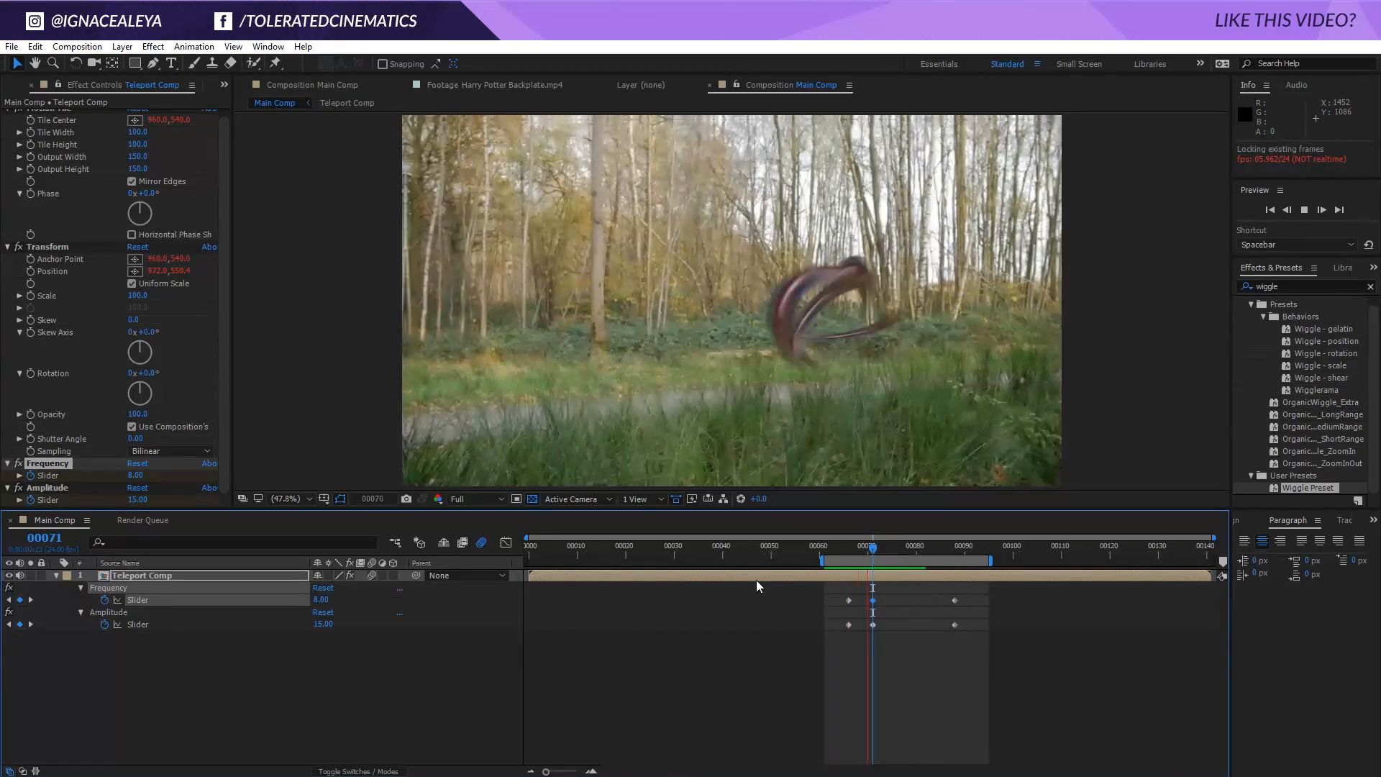
pyautogui.press('space')
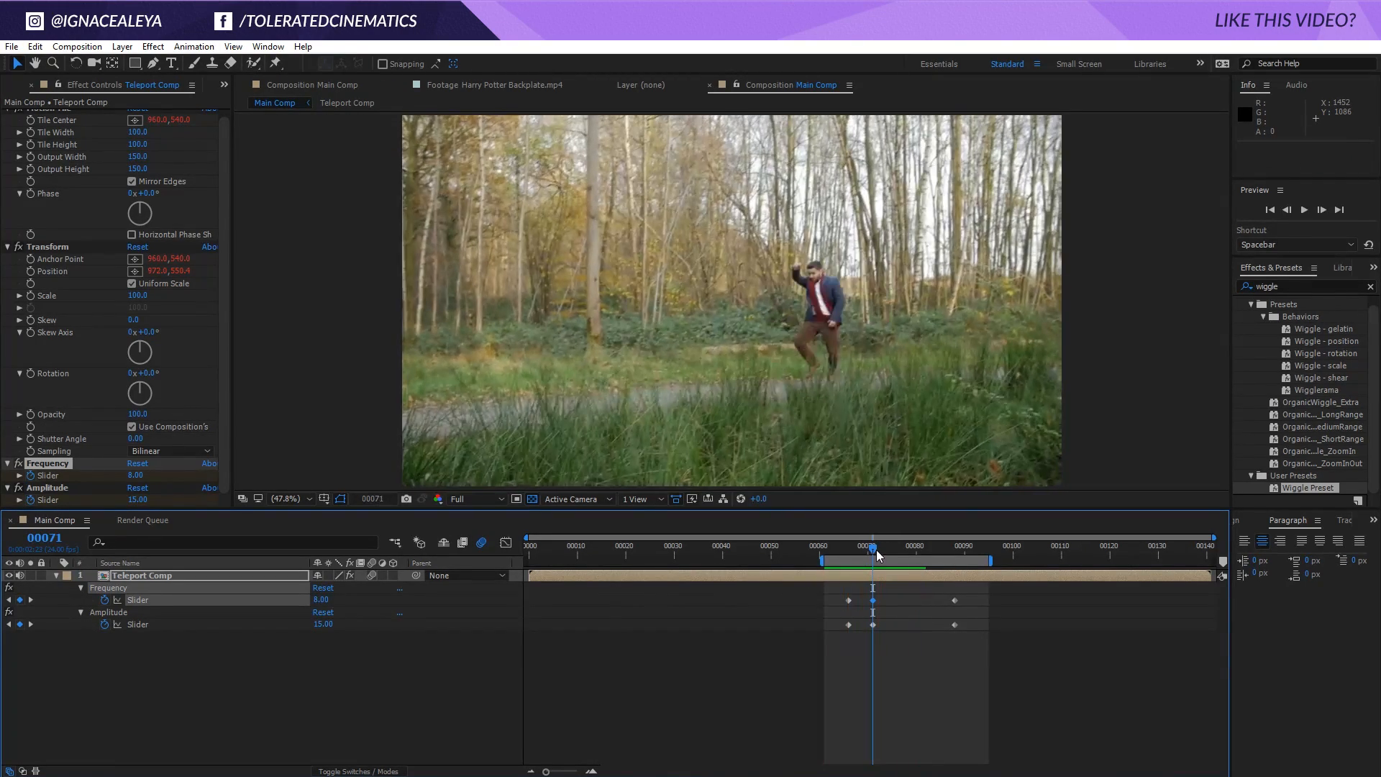
pyautogui.press('Return')
pyautogui.press('space')
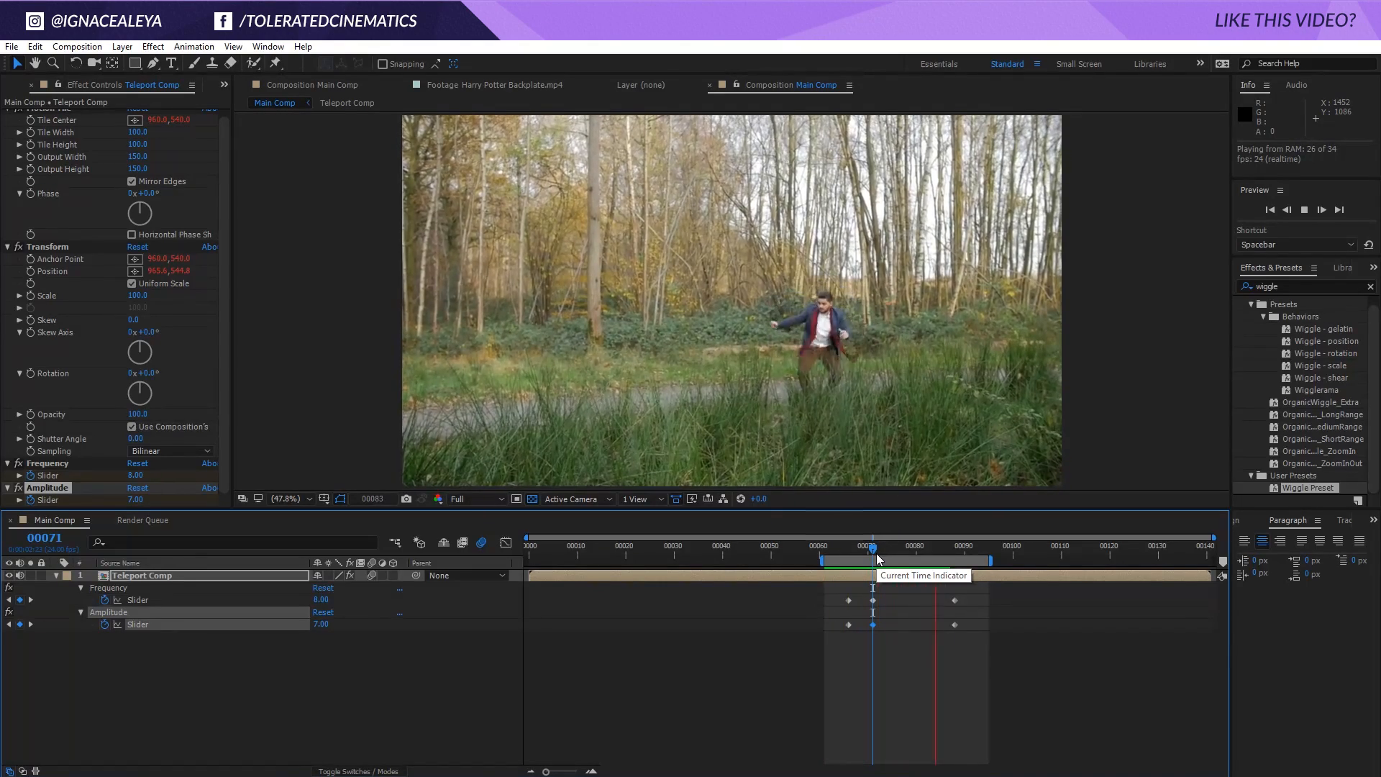
pyautogui.press('space')
# Move the first Frequency and Amplitude keyframes to frame 68
pyautogui.moveTo(877, 558); pyautogui.dragTo(843, 657)
pyautogui.moveTo(837, 597); pyautogui.dragTo(860, 625)
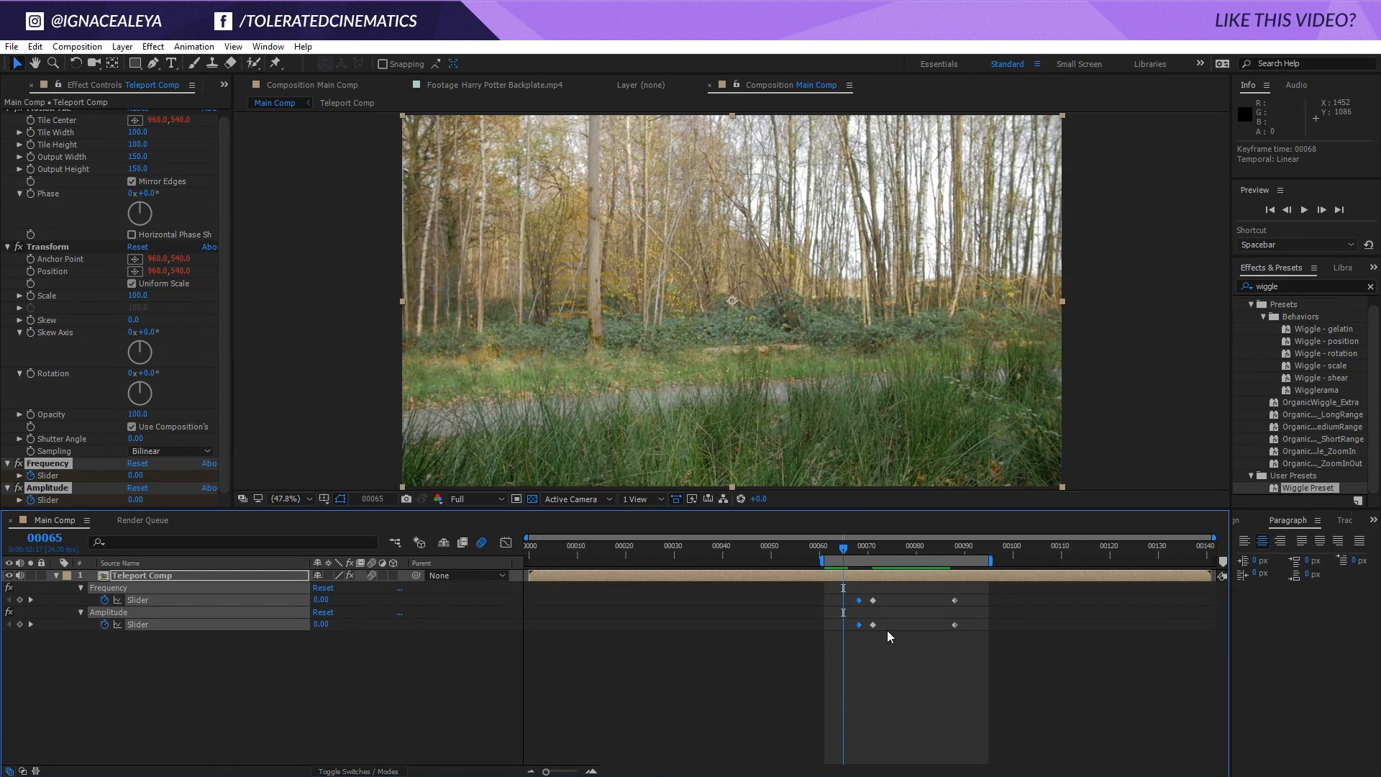
# Apply Easy Ease to the last Frequency and Amplitude keyframes at frame 88 and preview the shake
pyautogui.moveTo(853, 547); pyautogui.dragTo(957, 636)
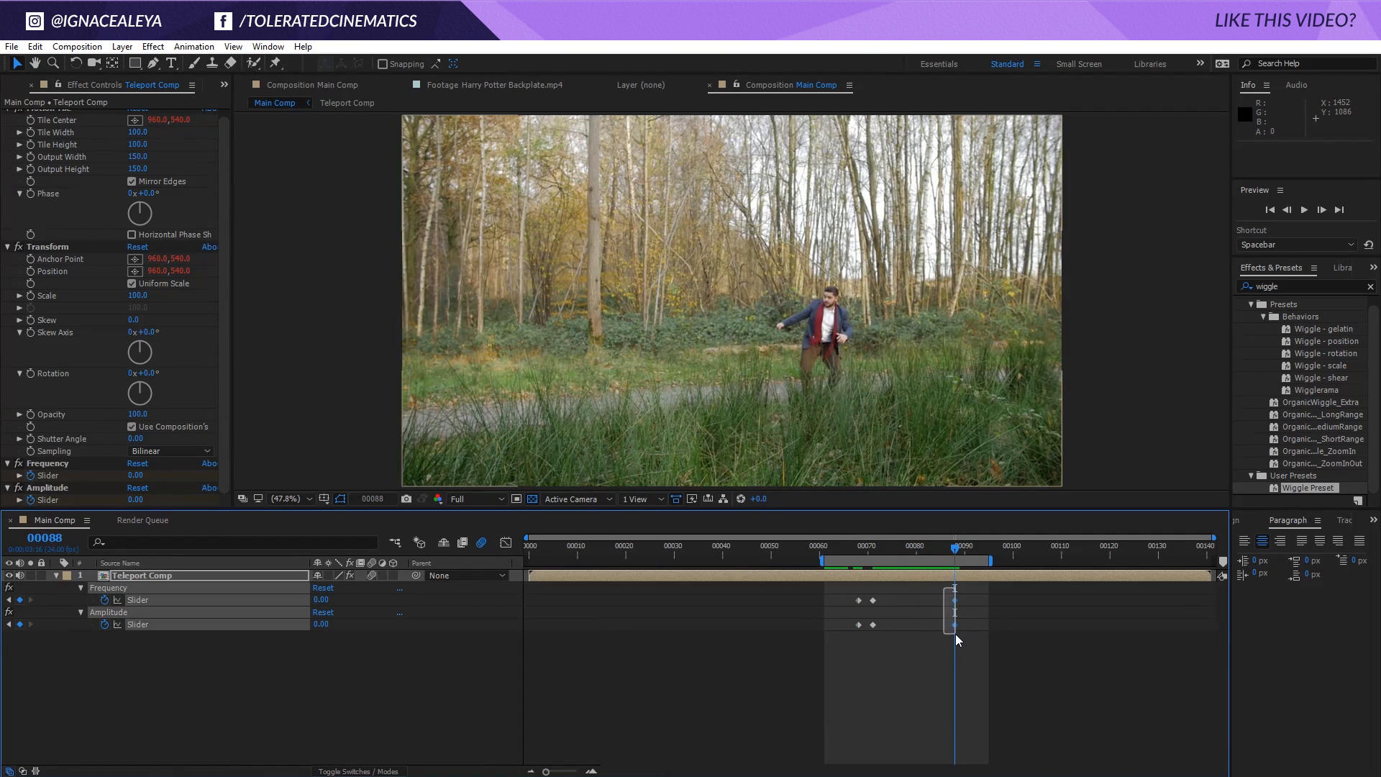
pyautogui.rightClick(954, 626)
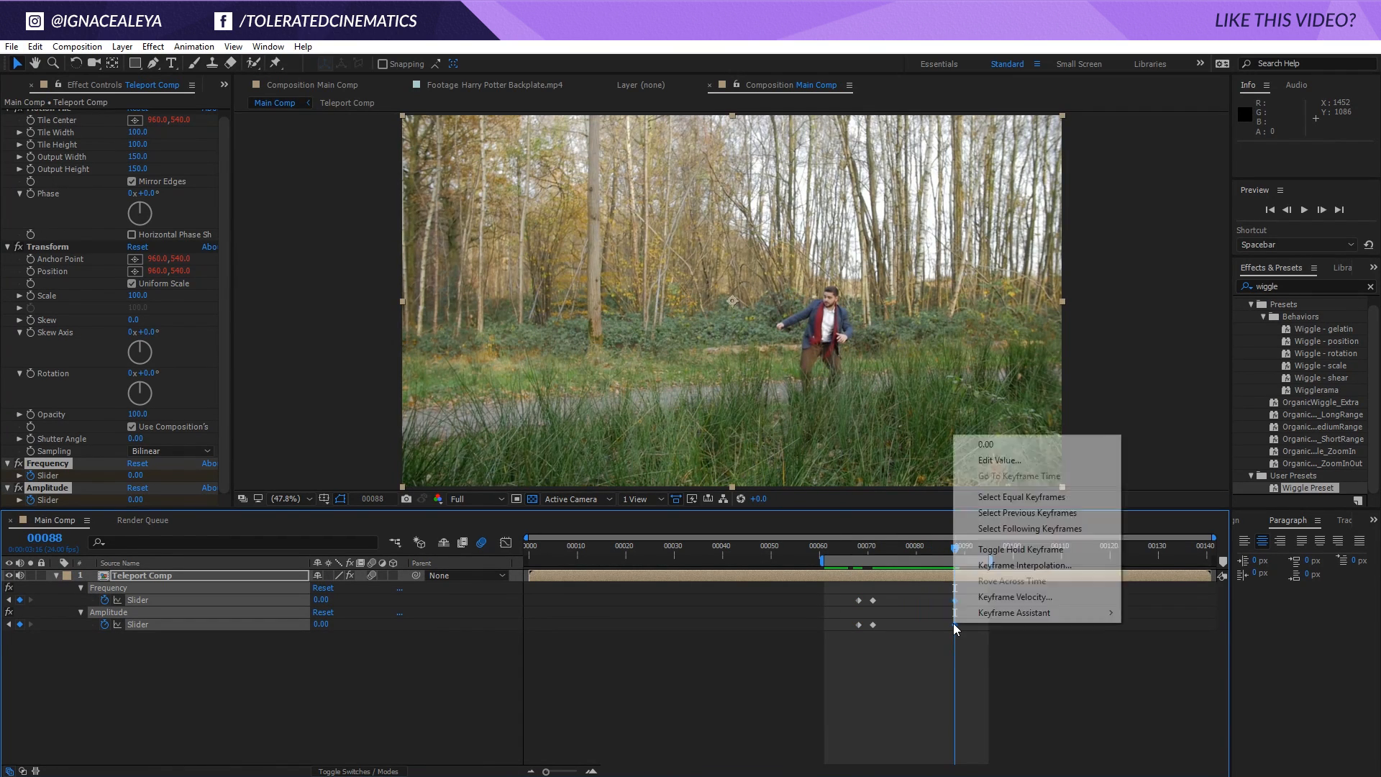
pyautogui.moveTo(977, 616)
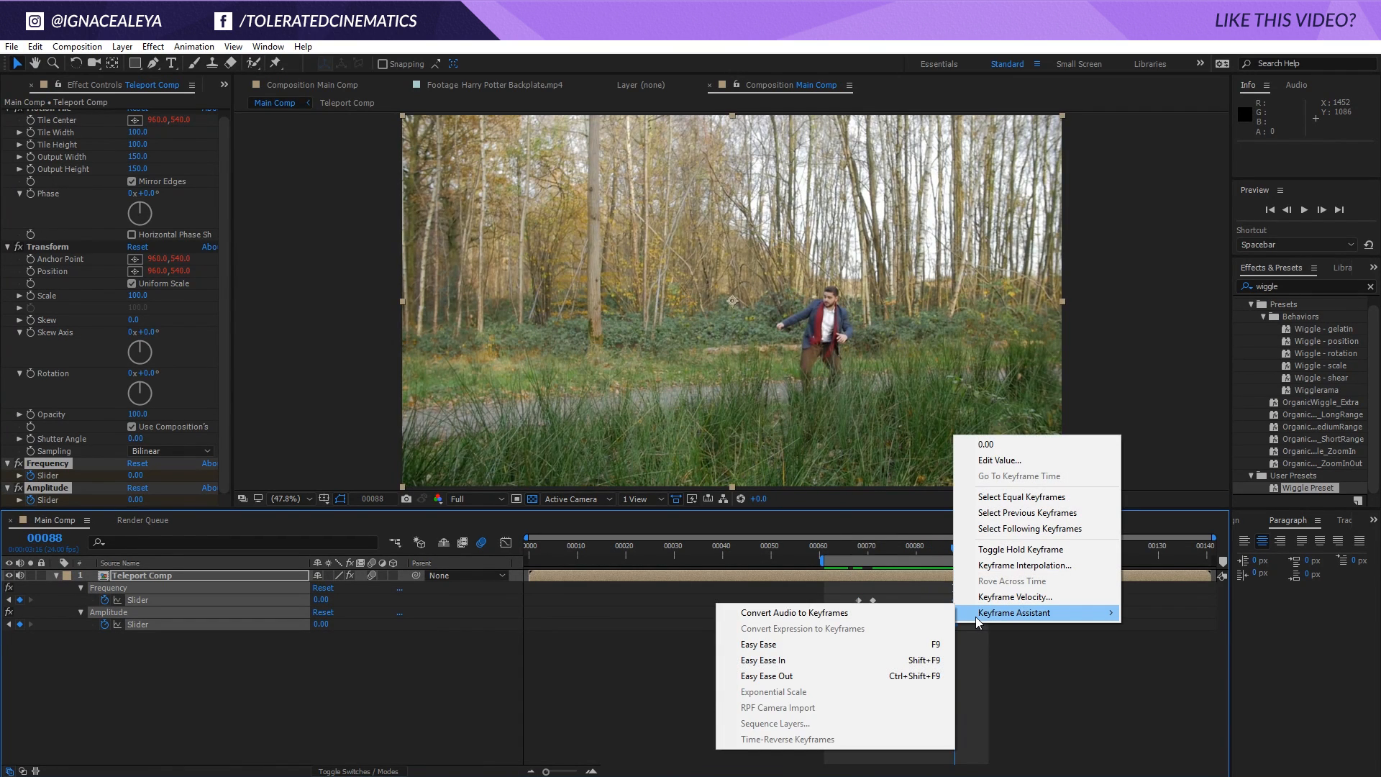
pyautogui.click(788, 644)
pyautogui.press('space')
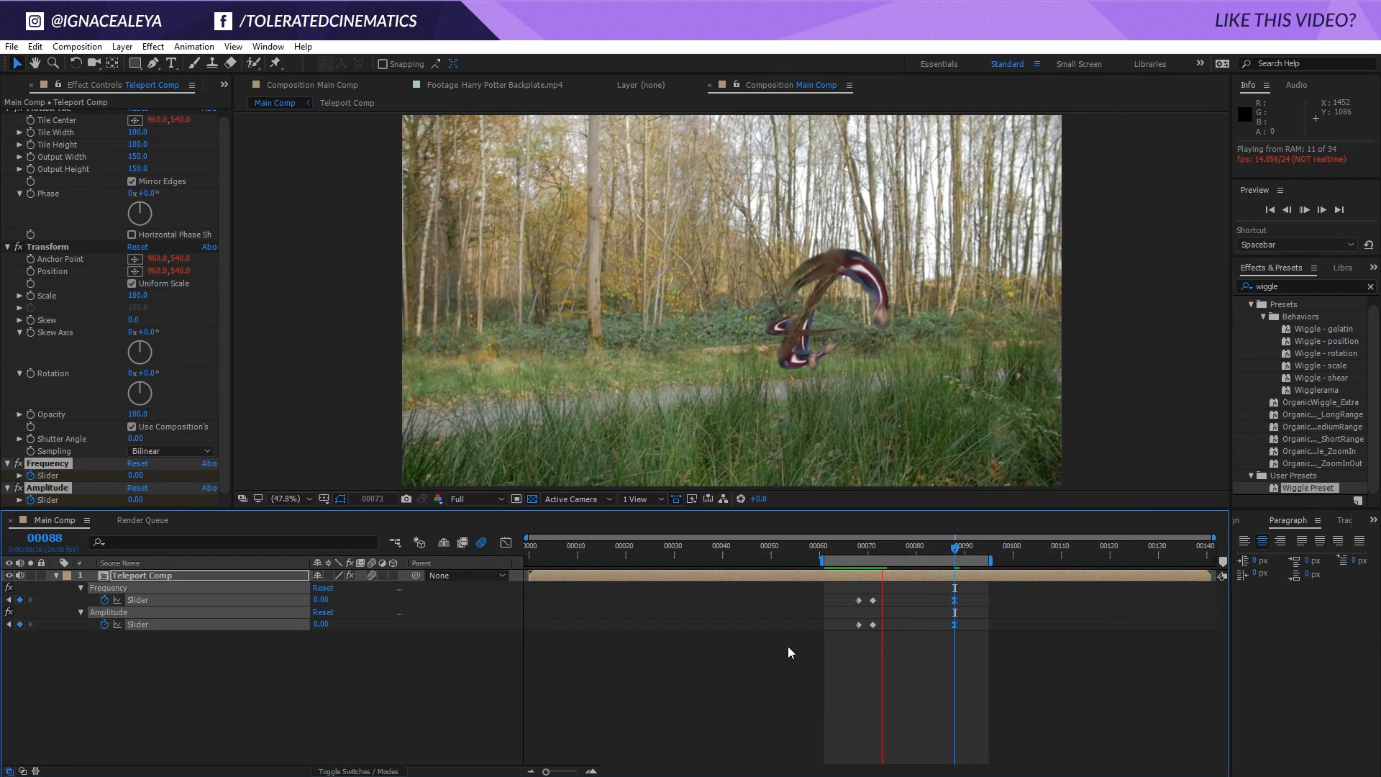